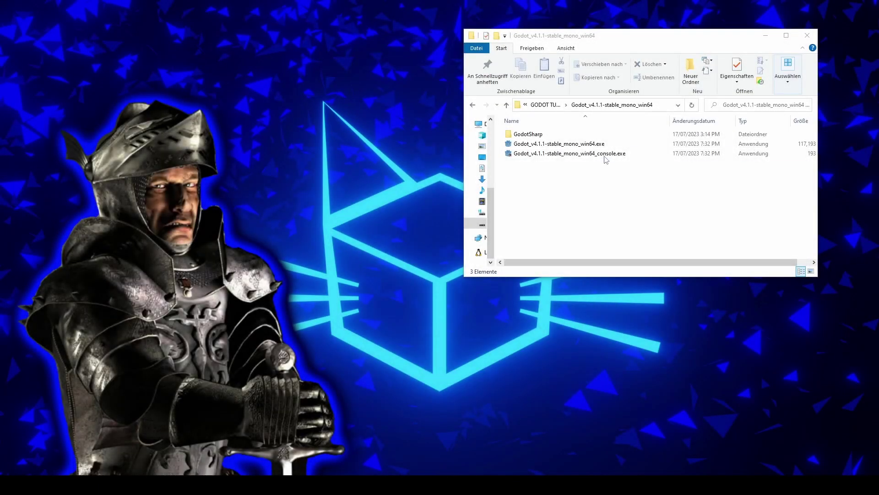
# Launch Godot and start a new project located in D:/PROJECTS/GODOT TUTORIAL.
pyautogui.doubleClick(606, 158)
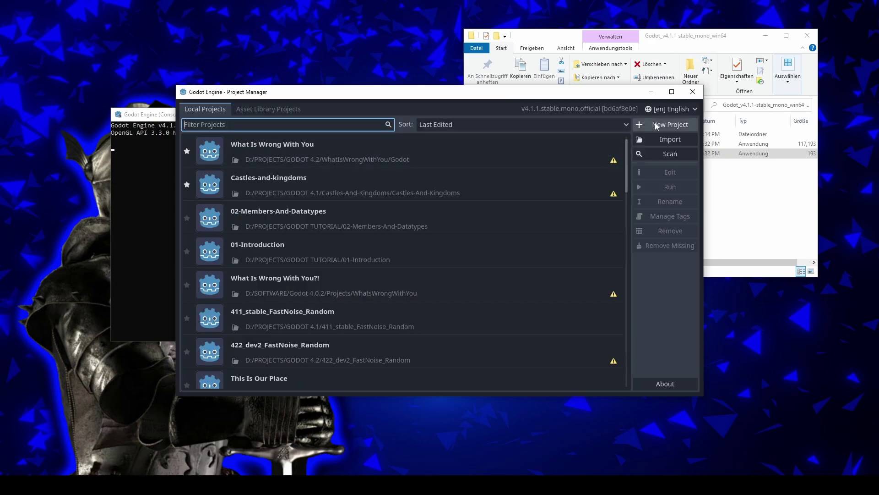
pyautogui.click(656, 124)
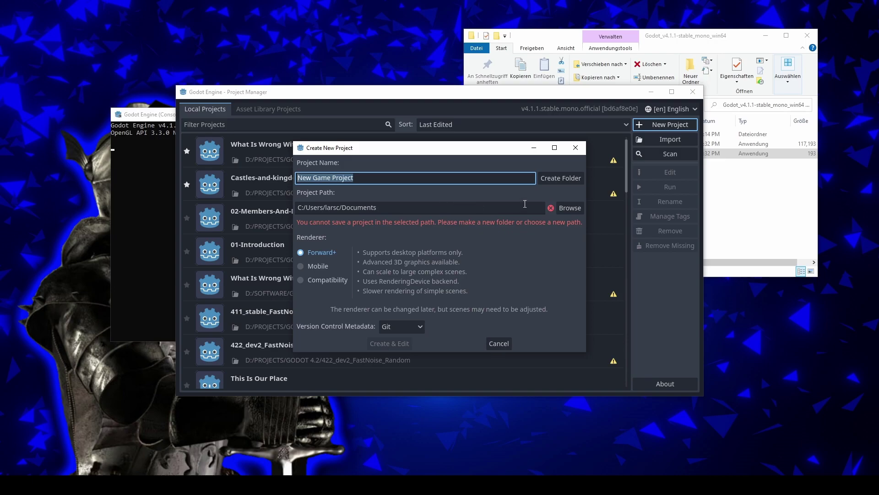
pyautogui.click(568, 209)
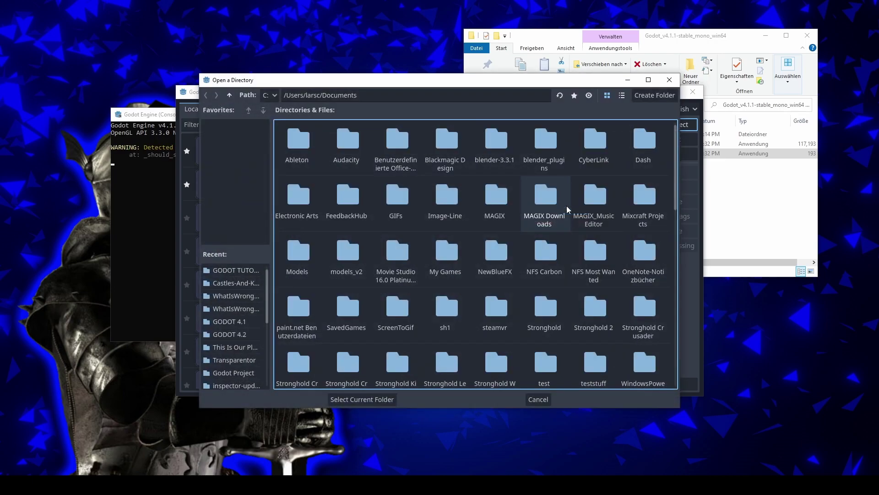
pyautogui.click(232, 271)
pyautogui.click(363, 399)
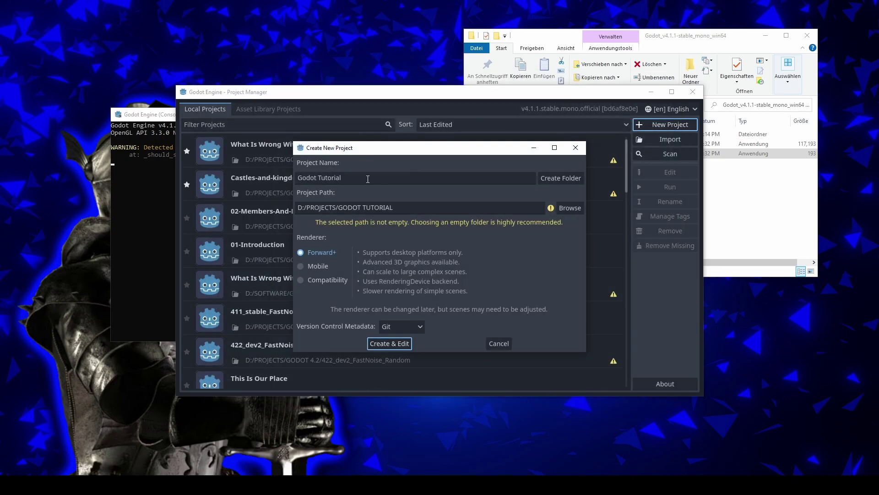
# Name the project 03-SceneTree-And-Nodes in its own folder and open it for editing.
pyautogui.moveTo(368, 179); pyautogui.dragTo(298, 180)
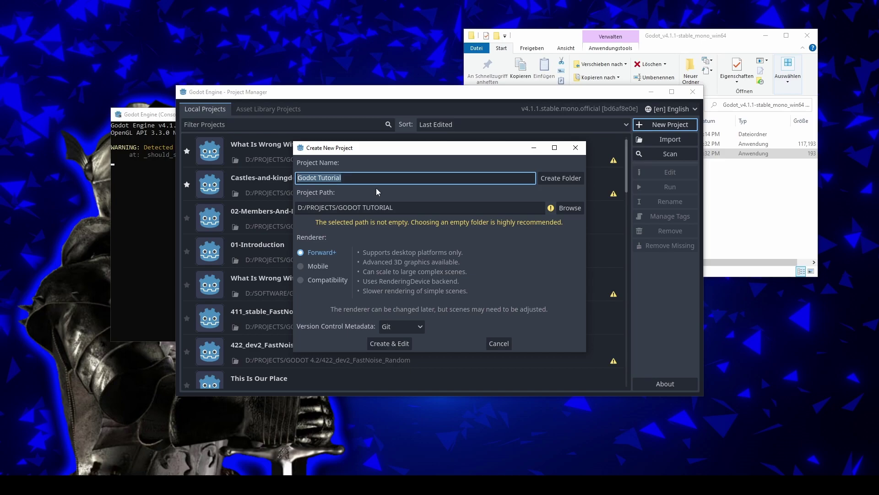
pyautogui.write('03-S')
pyautogui.write('ceneTree-And-Nodes')
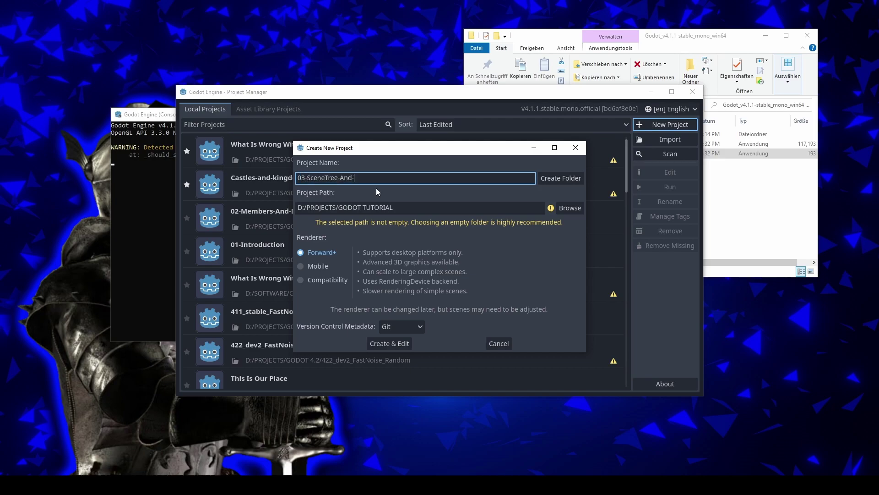
pyautogui.click(555, 179)
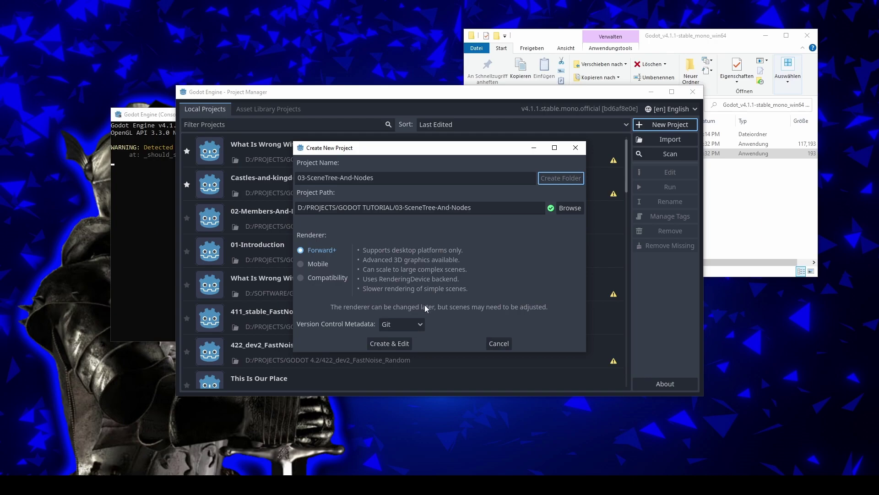
pyautogui.click(393, 343)
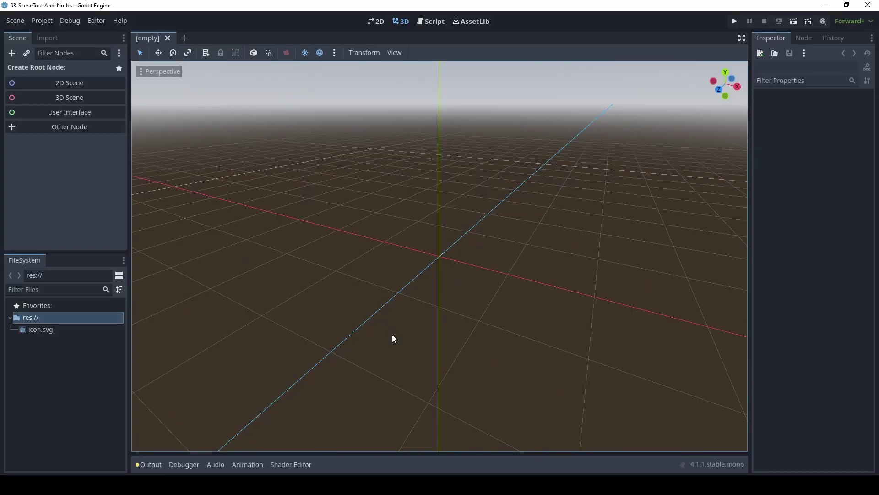
# Create the scripts and resources folders in res://.
pyautogui.rightClick(46, 319)
pyautogui.moveTo(160, 324)
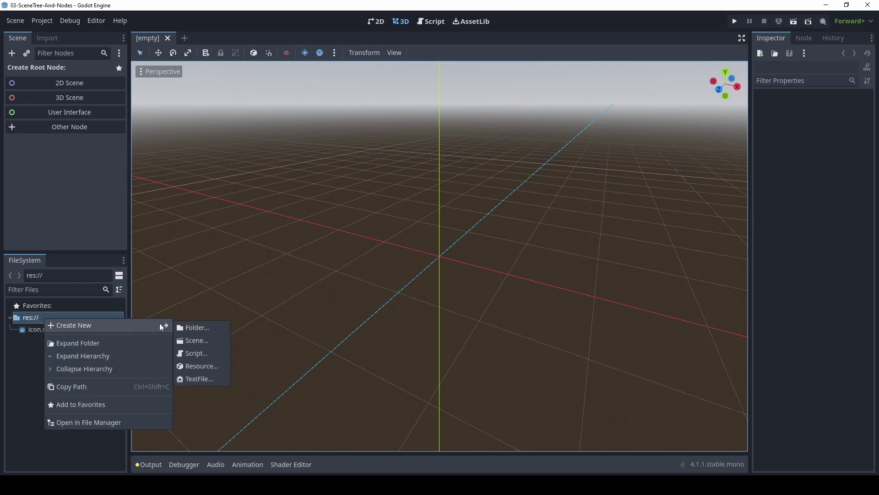
pyautogui.click(190, 328)
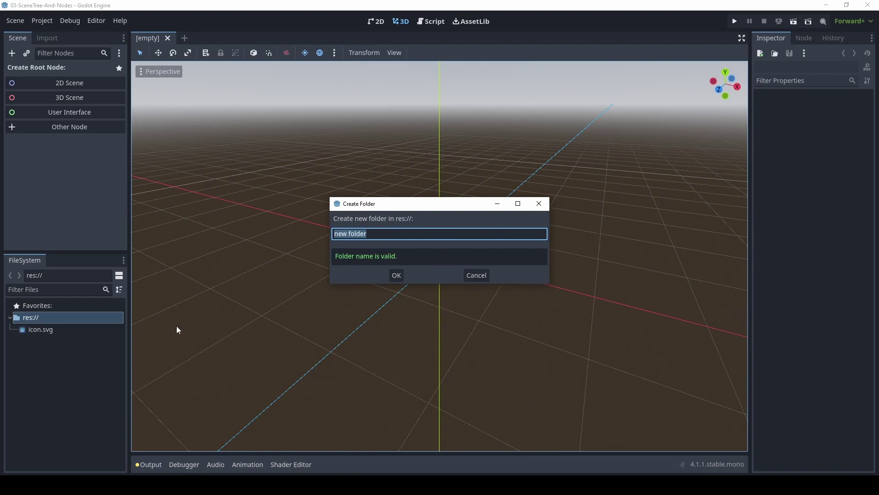
pyautogui.write('scr')
pyautogui.write('ipts')
pyautogui.press('Return')
pyautogui.rightClick(107, 316)
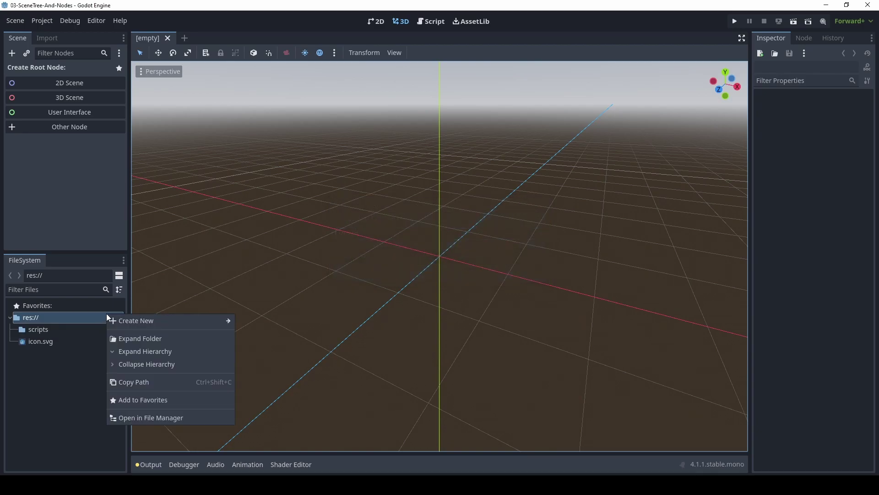
pyautogui.moveTo(191, 321)
pyautogui.click(251, 324)
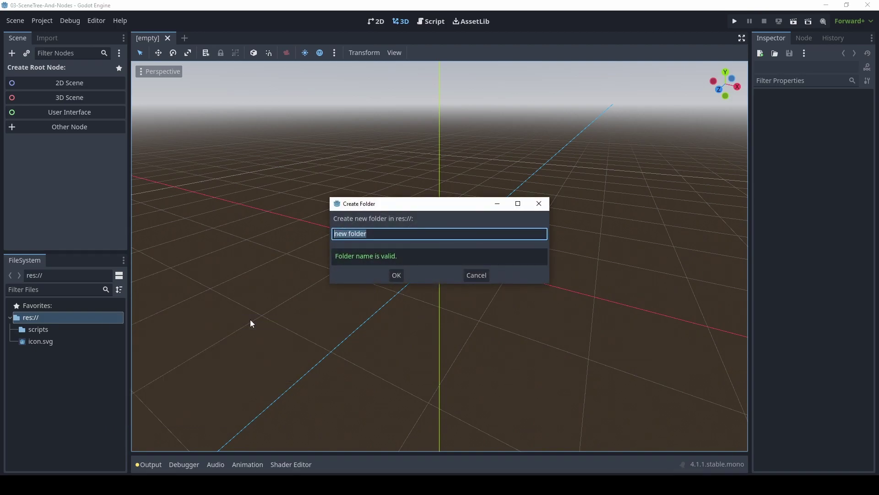
pyautogui.write('reso')
pyautogui.write('urces')
pyautogui.press('Return')
# Create the packed-scenes and scenes folders in res://.
pyautogui.rightClick(107, 317)
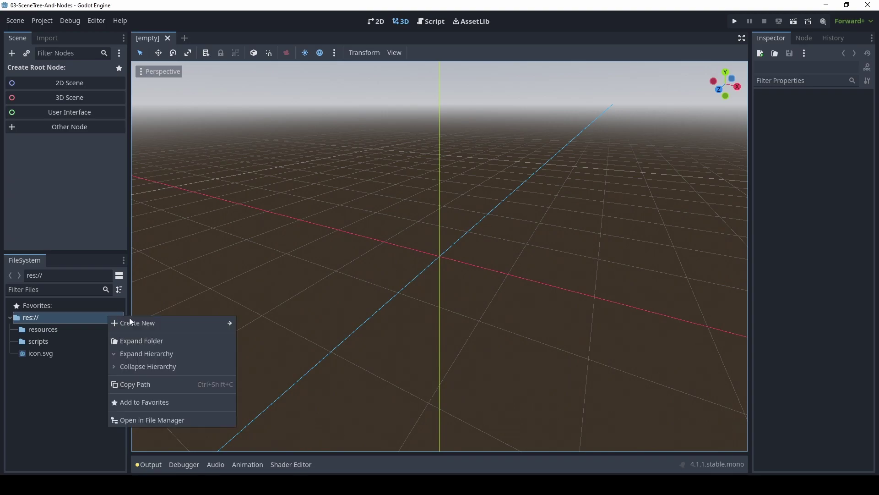
pyautogui.moveTo(193, 323)
pyautogui.click(251, 325)
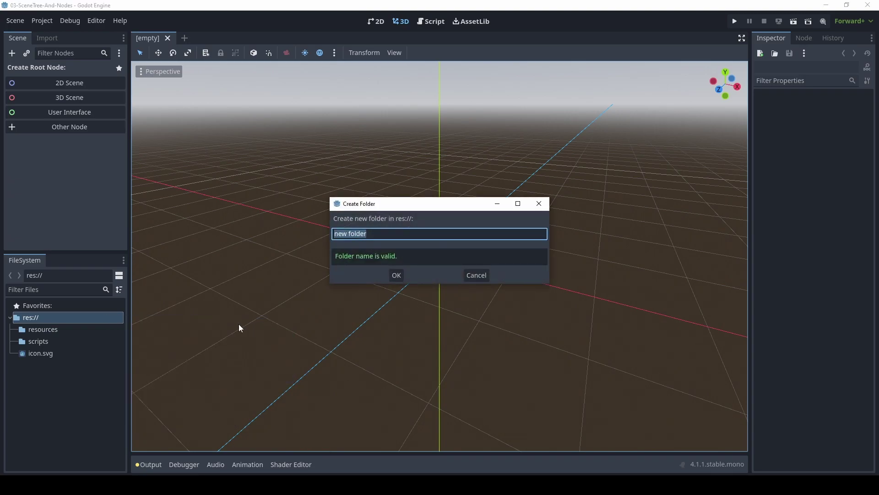
pyautogui.write('packed-scenes')
pyautogui.press('Return')
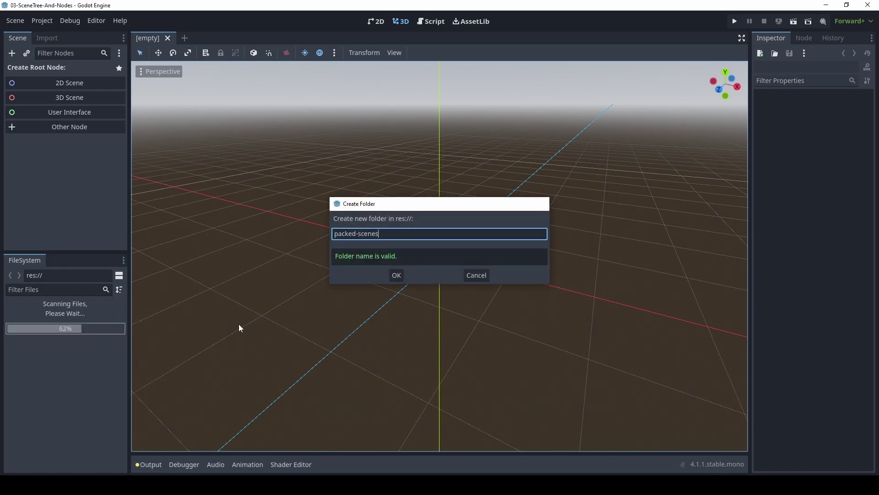
pyautogui.rightClick(102, 316)
pyautogui.moveTo(183, 323)
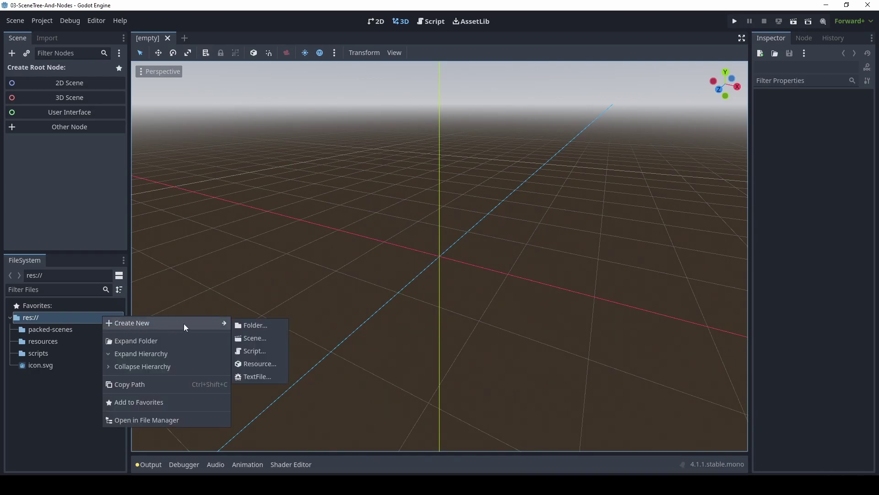
pyautogui.click(249, 323)
pyautogui.write('s')
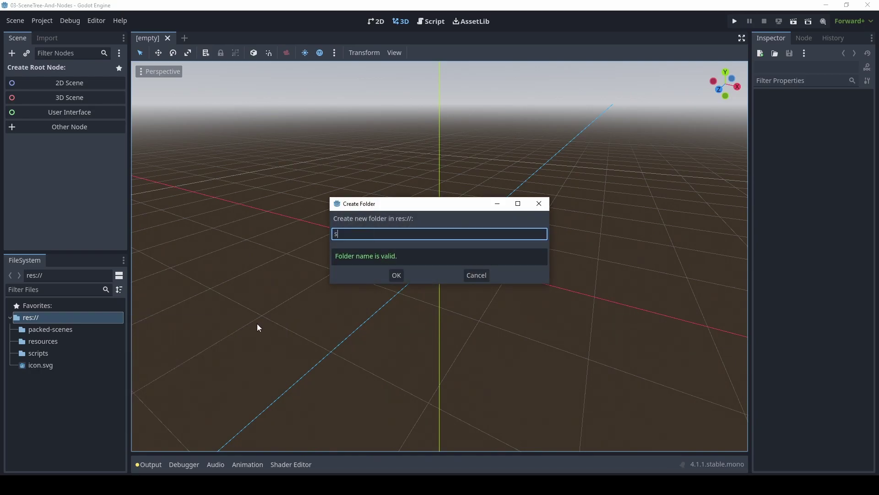
pyautogui.write('cenes')
pyautogui.press('Return')
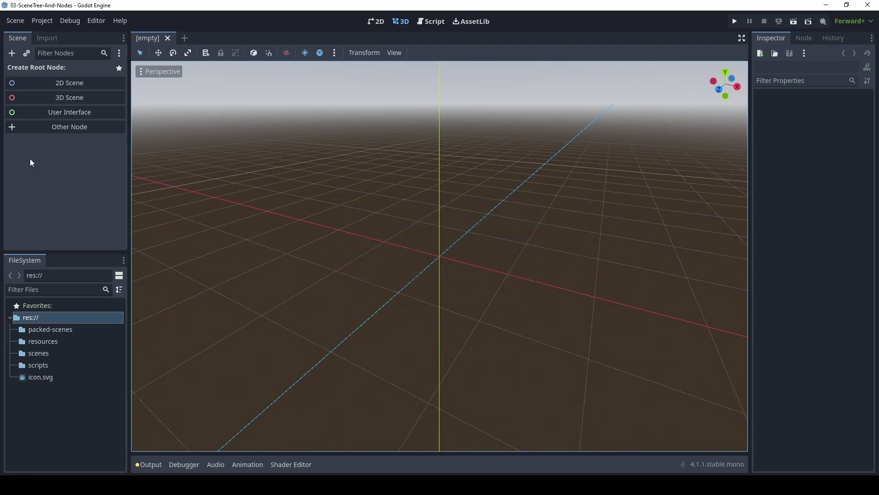
# Give the empty scene a plain Node as its root.
pyautogui.click(65, 130)
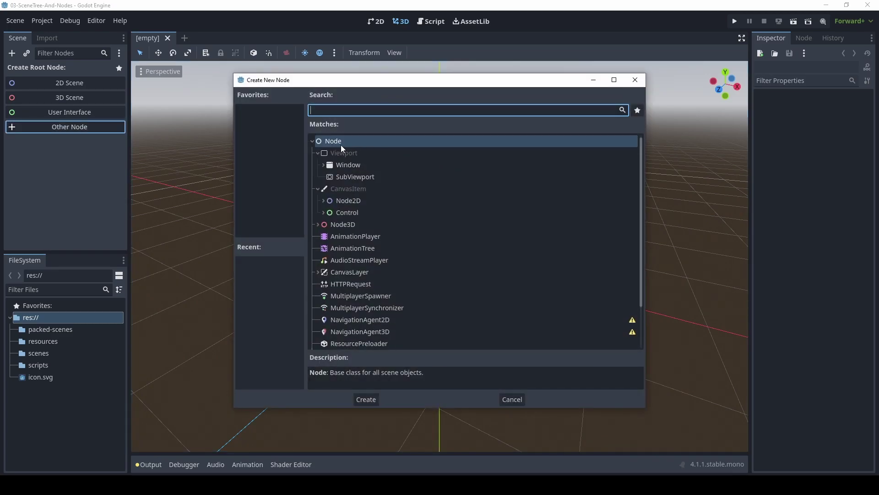
pyautogui.click(361, 142)
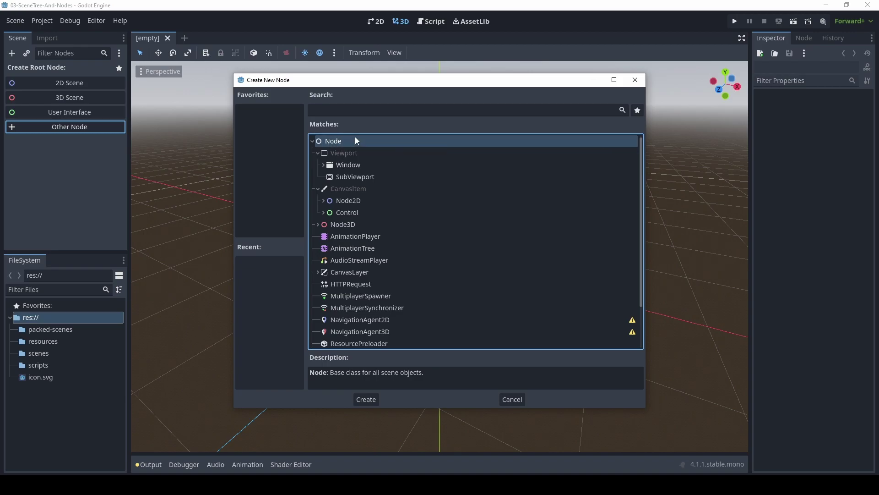
pyautogui.click(366, 399)
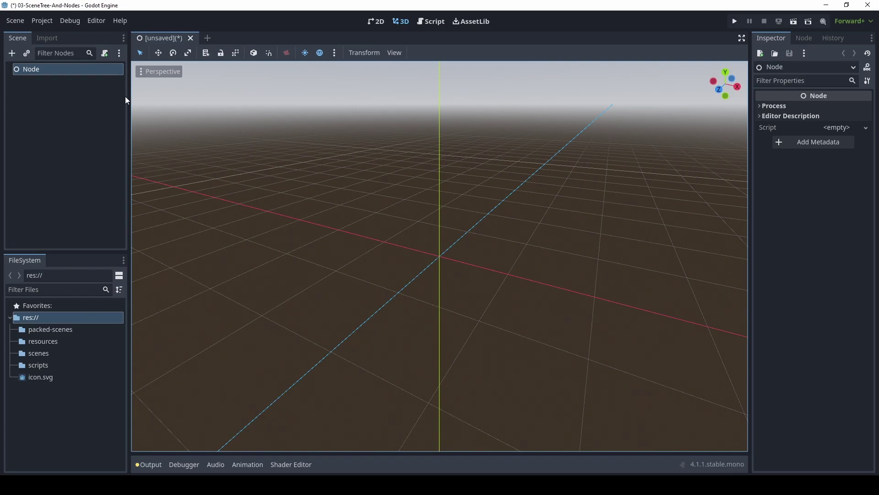
# Save the scene as game-scene.tscn inside the scenes folder.
pyautogui.rightClick(154, 39)
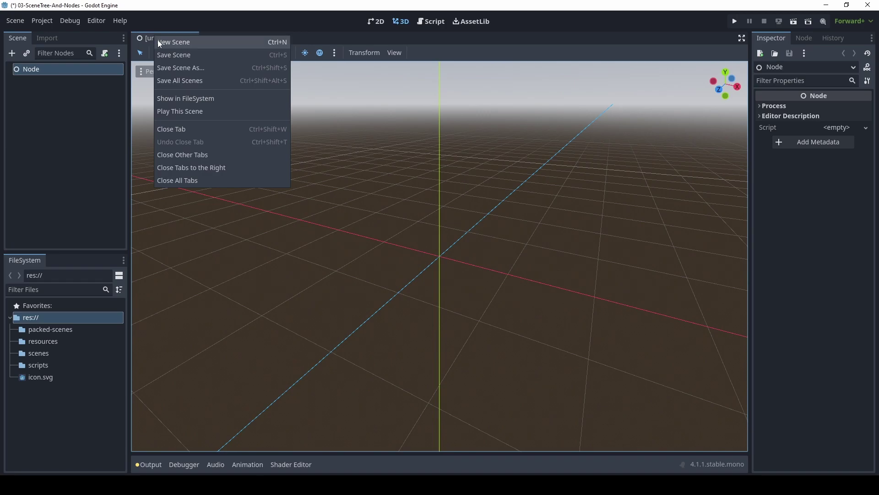
pyautogui.click(170, 54)
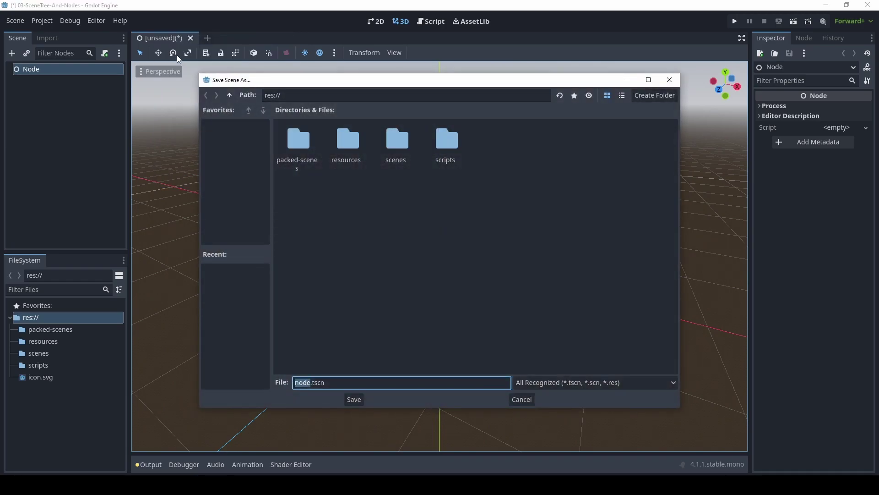
pyautogui.doubleClick(387, 149)
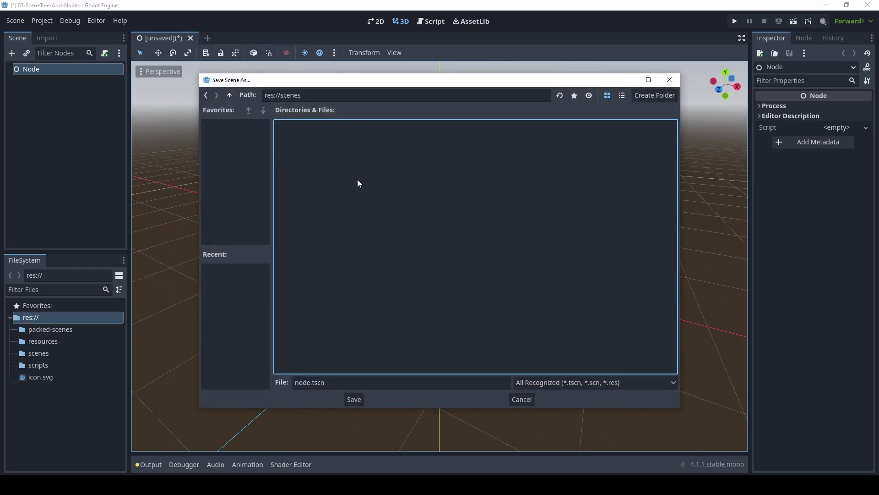
pyautogui.write('game-')
pyautogui.write('sce')
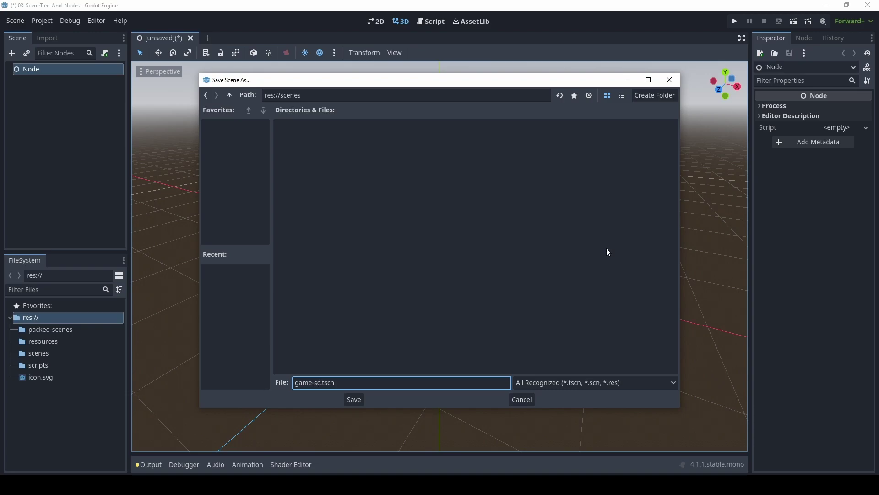
pyautogui.write('ne')
pyautogui.click(353, 399)
pyautogui.click(15, 352)
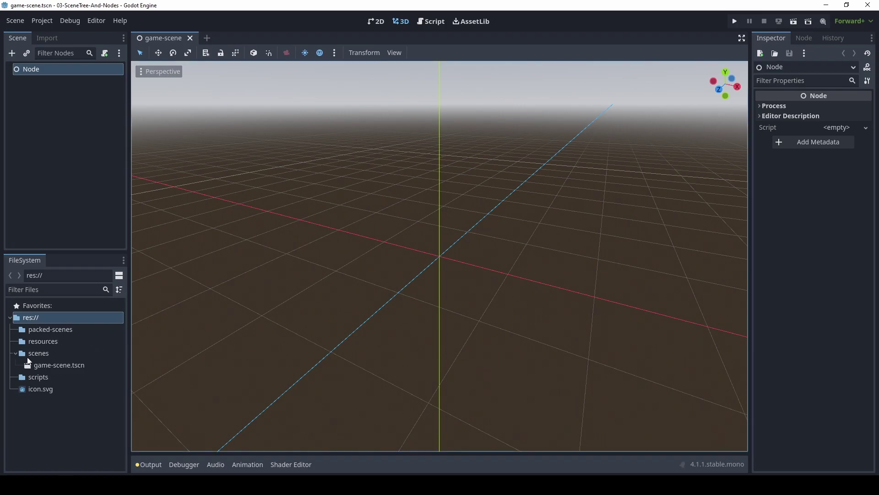
# Create a C# script inheriting Node named SceneTreeNode.cs in the scripts folder.
pyautogui.click(34, 377)
pyautogui.rightClick(37, 376)
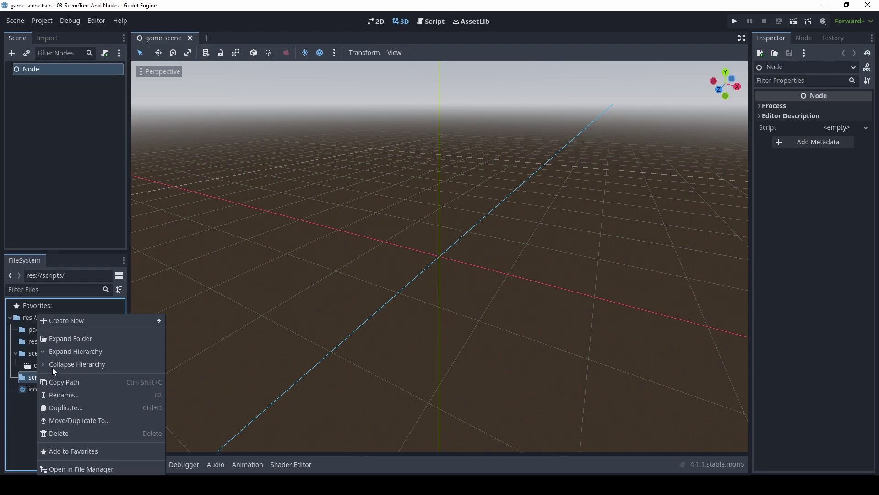
pyautogui.moveTo(104, 323)
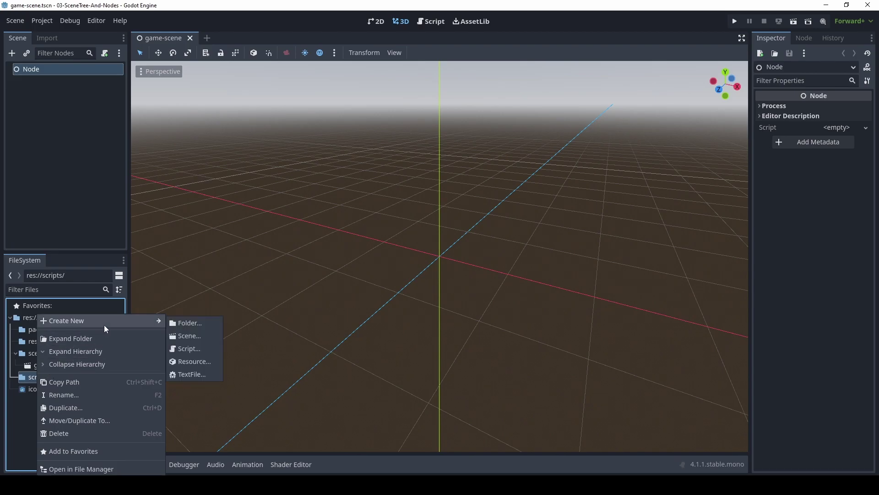
pyautogui.click(195, 349)
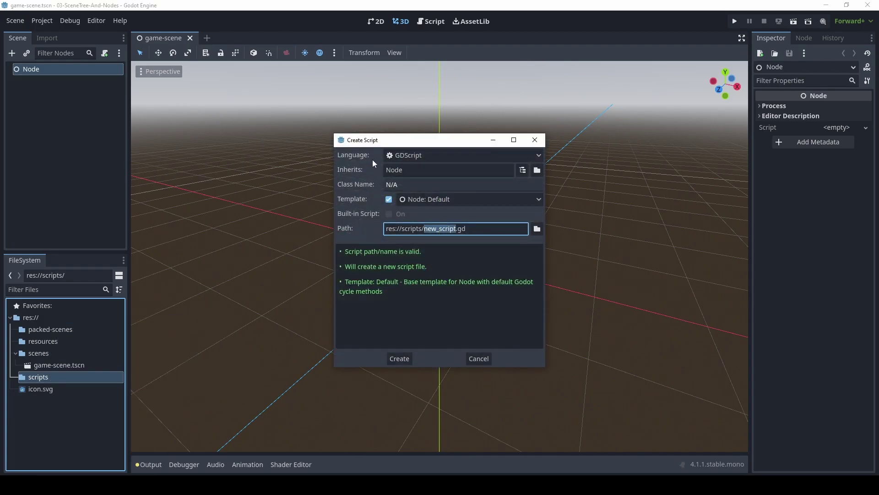
pyautogui.click(411, 157)
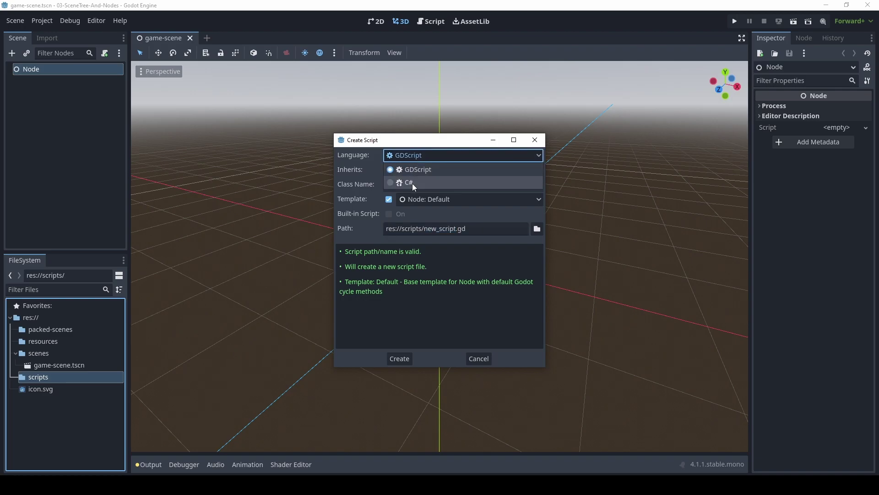
pyautogui.click(412, 183)
pyautogui.click(410, 168)
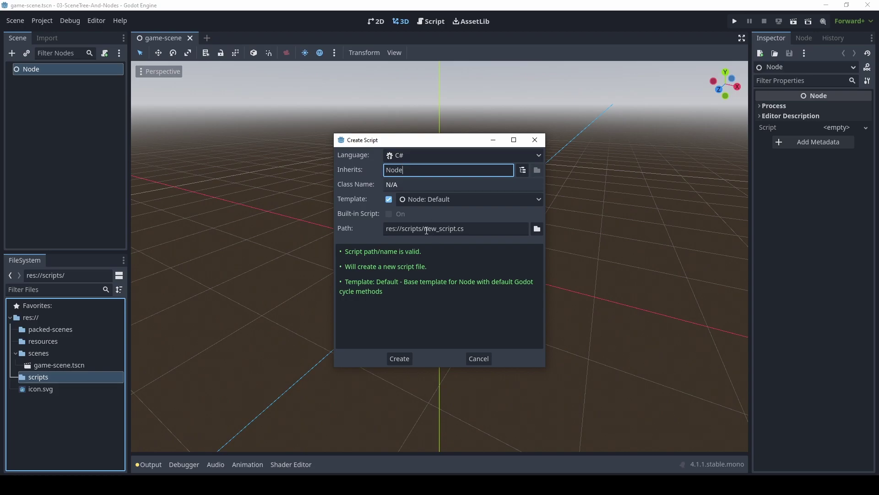
pyautogui.moveTo(426, 229); pyautogui.dragTo(457, 229)
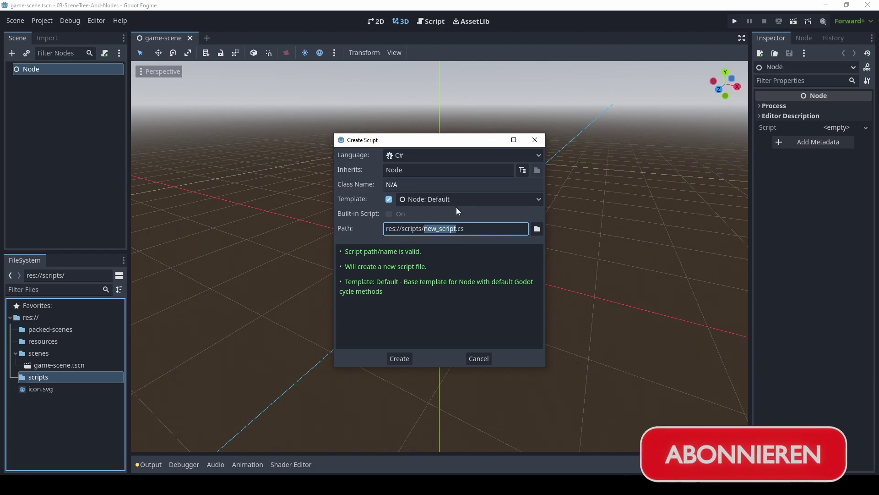
pyautogui.press('BackSpace')
pyautogui.write('SceneTreeNode')
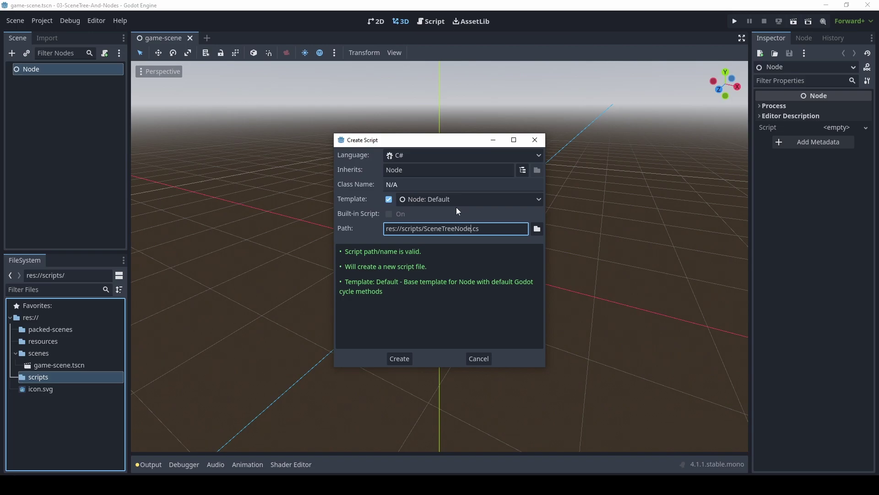
pyautogui.click(399, 360)
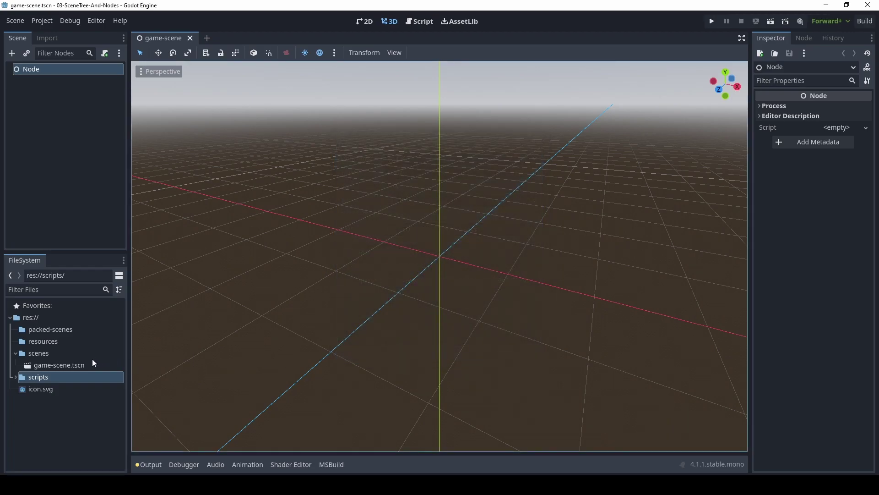
# Open SceneTreeNode.cs in the external code editor.
pyautogui.click(15, 375)
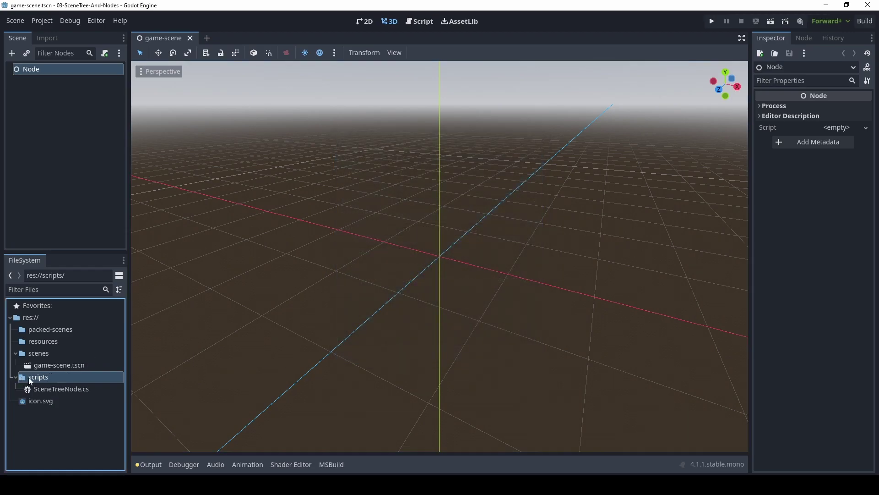
pyautogui.click(55, 388)
pyautogui.moveTo(54, 389); pyautogui.dragTo(97, 397)
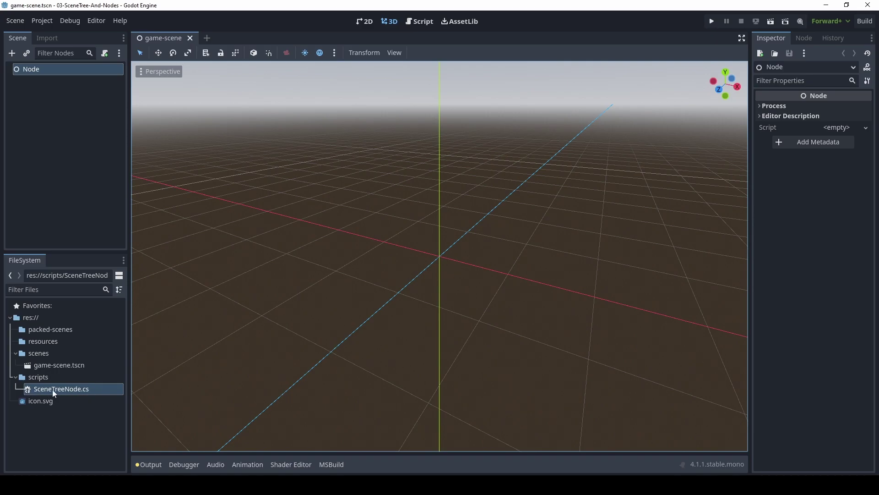
pyautogui.rightClick(74, 387)
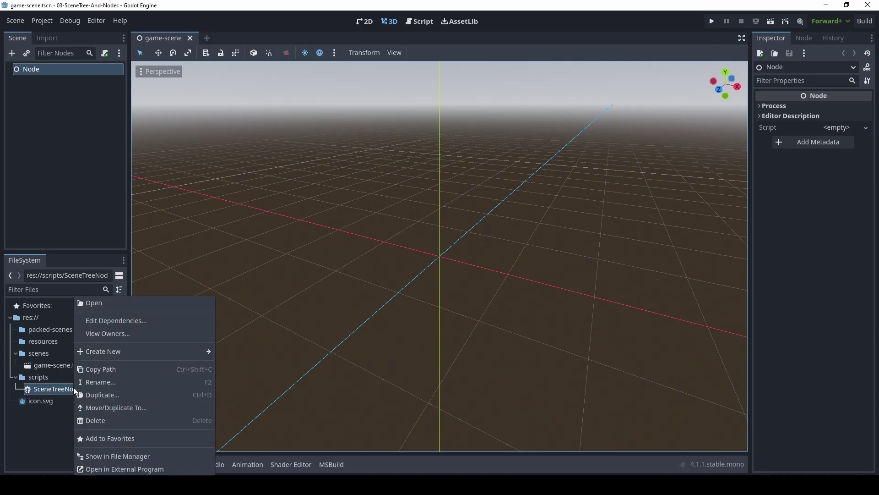
pyautogui.click(114, 468)
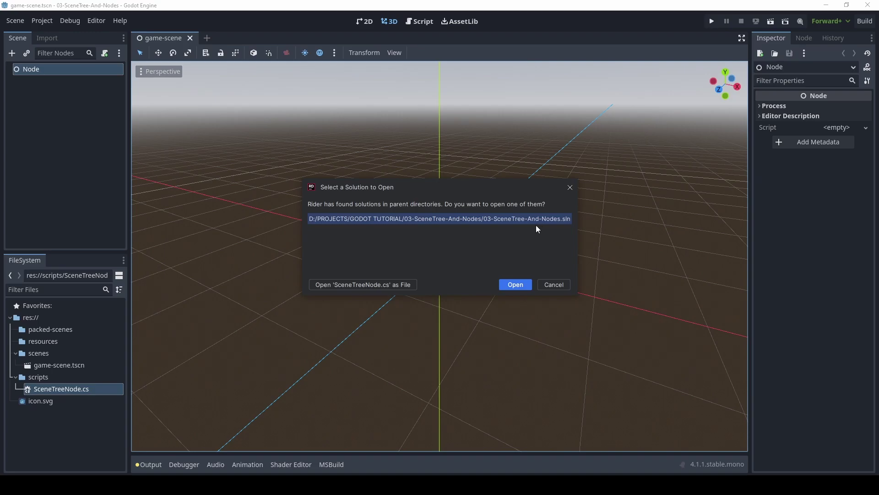
# Open the solution in Rider, add [GlobalClass] above SceneTreeNode, and rebuild the .NET project in Godot.
pyautogui.click(513, 288)
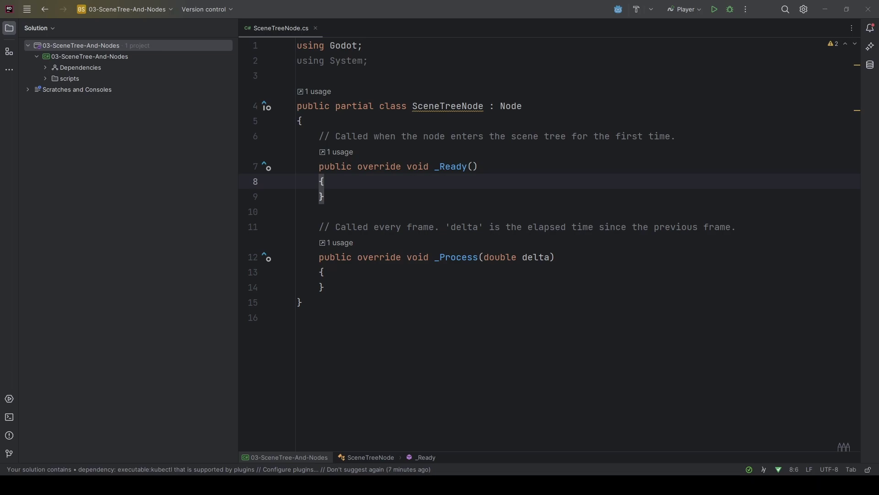
pyautogui.click(368, 85)
pyautogui.press('Up')
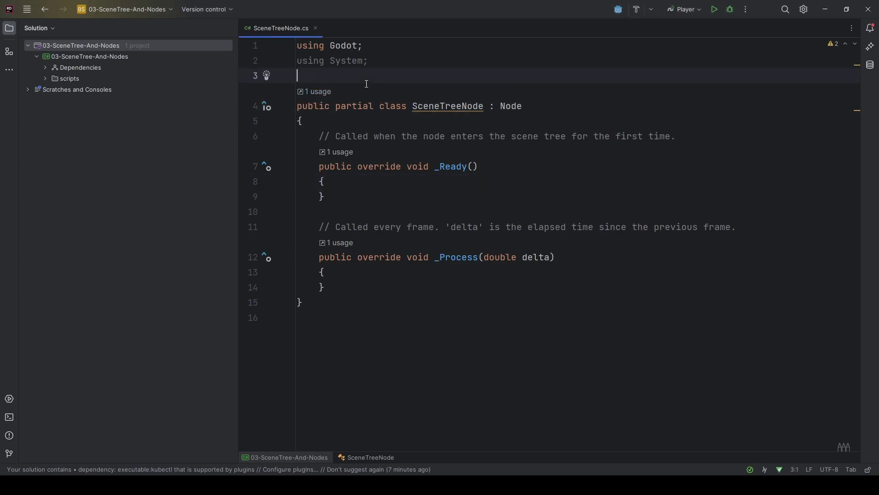
pyautogui.press('Return')
pyautogui.write('[Gl')
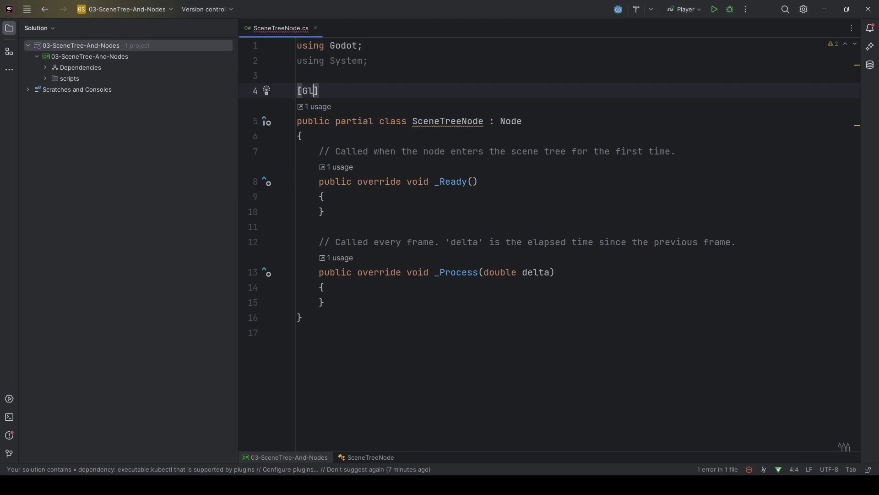
pyautogui.write('ob')
pyautogui.press('Return')
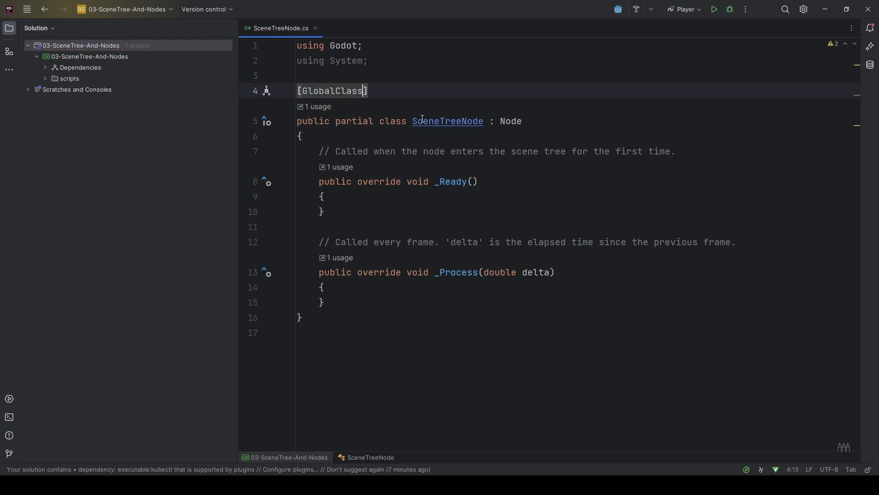
pyautogui.click(825, 10)
pyautogui.click(799, 21)
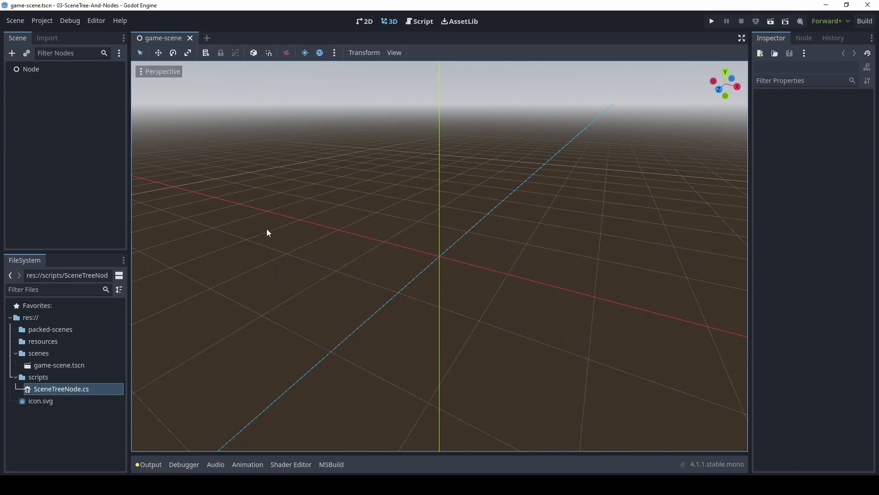
# Change the root Node's type to SceneTreeNode (SceneTreeNode.cs) and save game-scene.tscn.
pyautogui.click(31, 72)
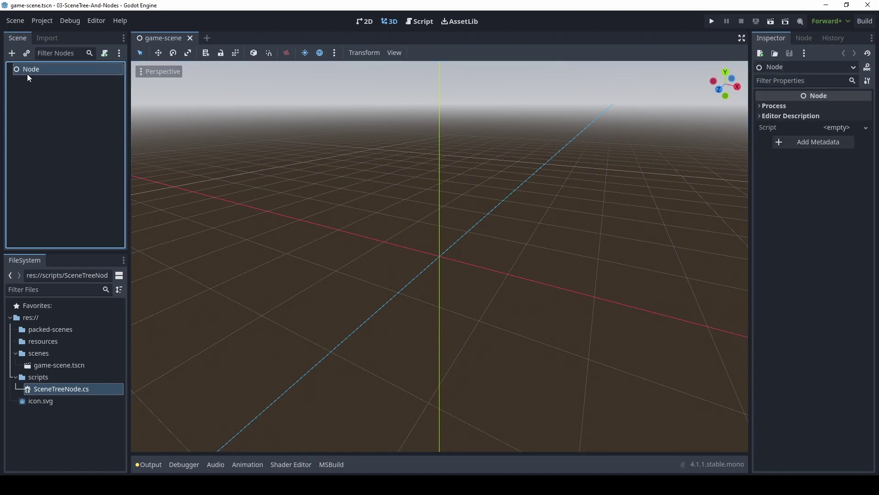
pyautogui.rightClick(38, 72)
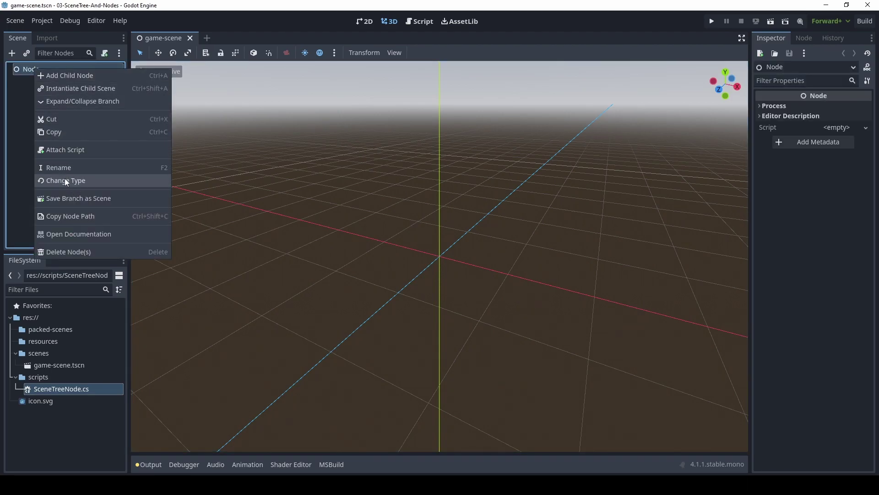
pyautogui.click(91, 179)
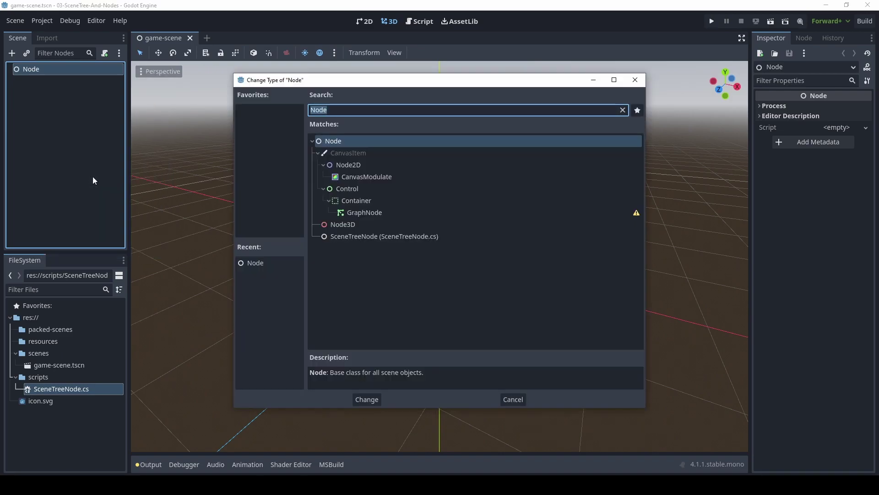
pyautogui.click(366, 236)
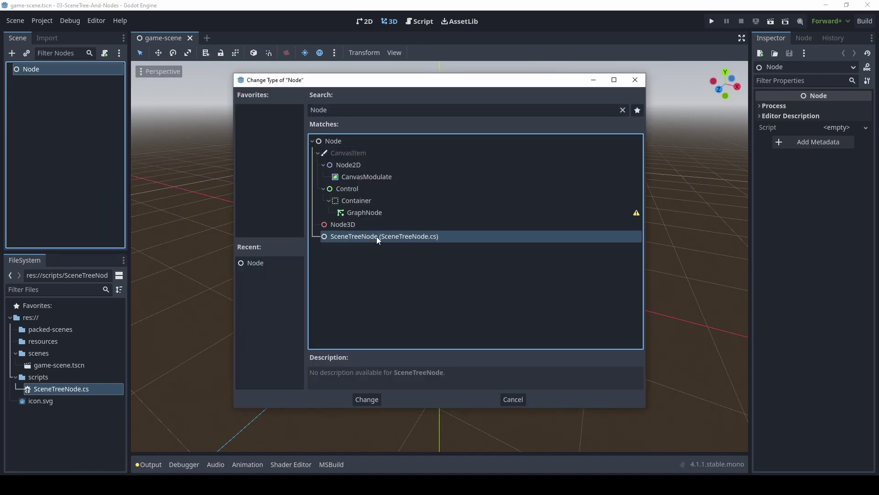
pyautogui.doubleClick(366, 237)
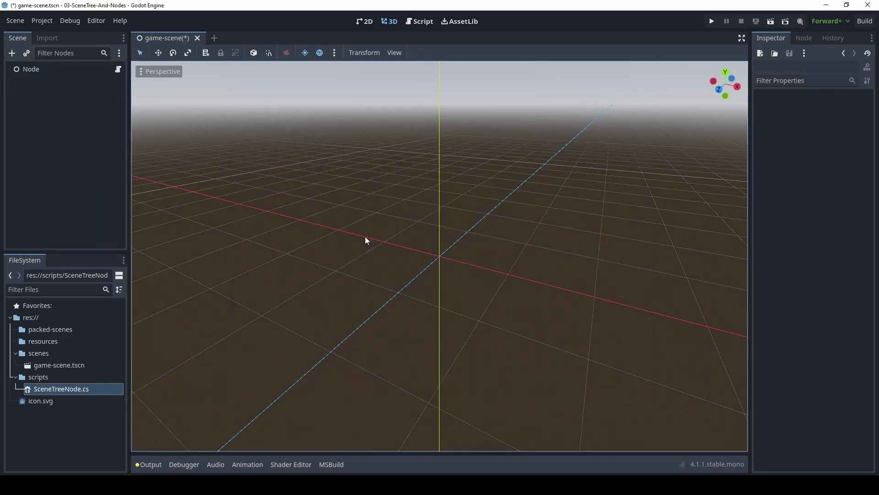
pyautogui.click(40, 69)
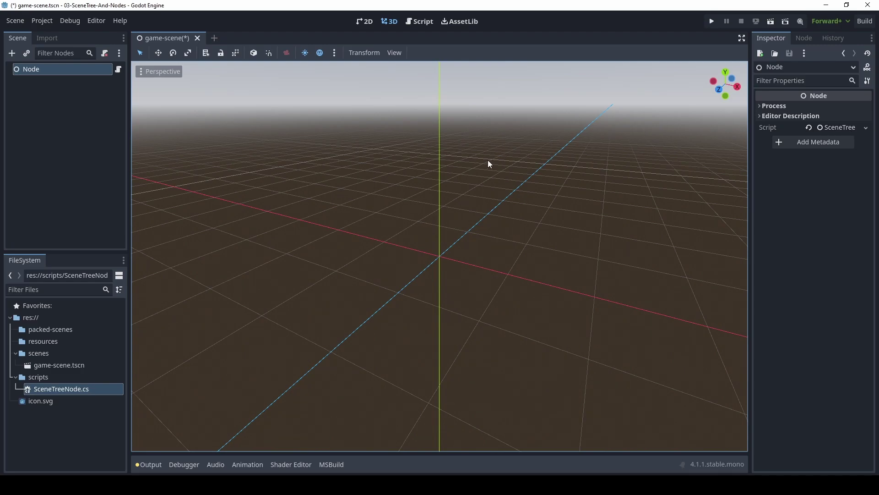
pyautogui.hotkey('ctrl', 's')
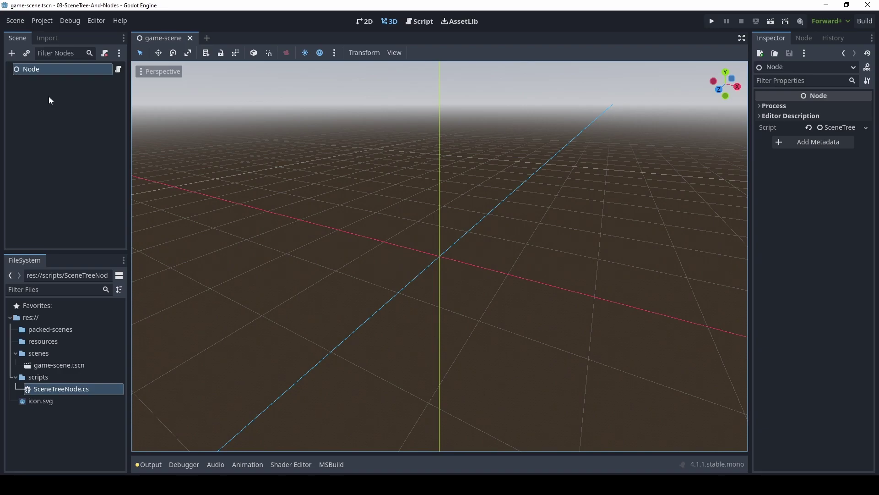
# Try pasting and duplicating on the root Node, dismiss the warnings, then choose Add Child Node.
pyautogui.click(55, 71)
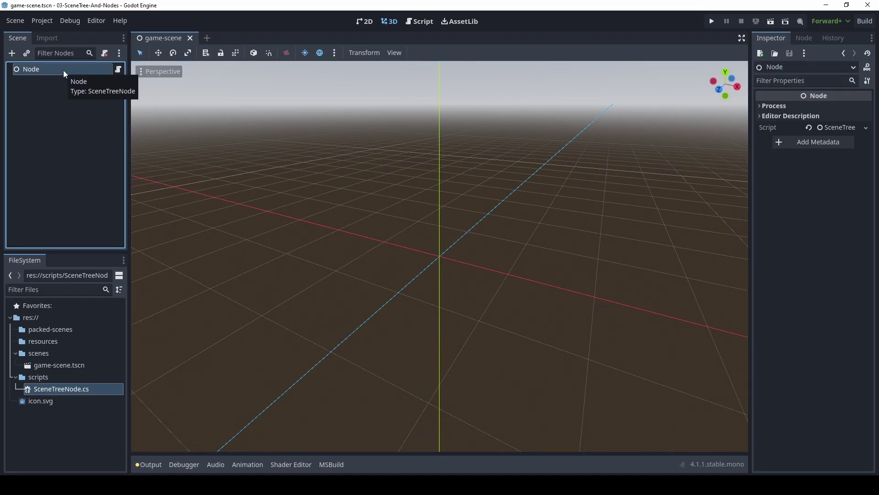
pyautogui.hotkey('ctrl', 'v')
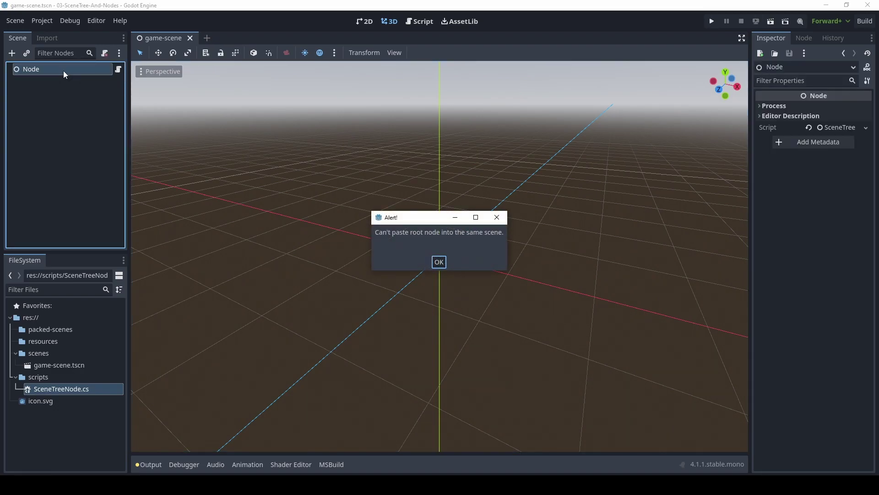
pyautogui.click(439, 262)
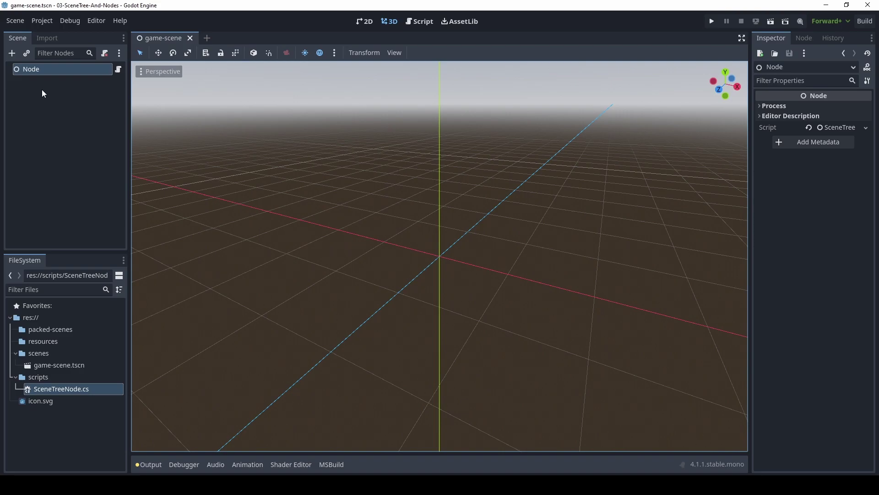
pyautogui.hotkey('ctrl', 'd')
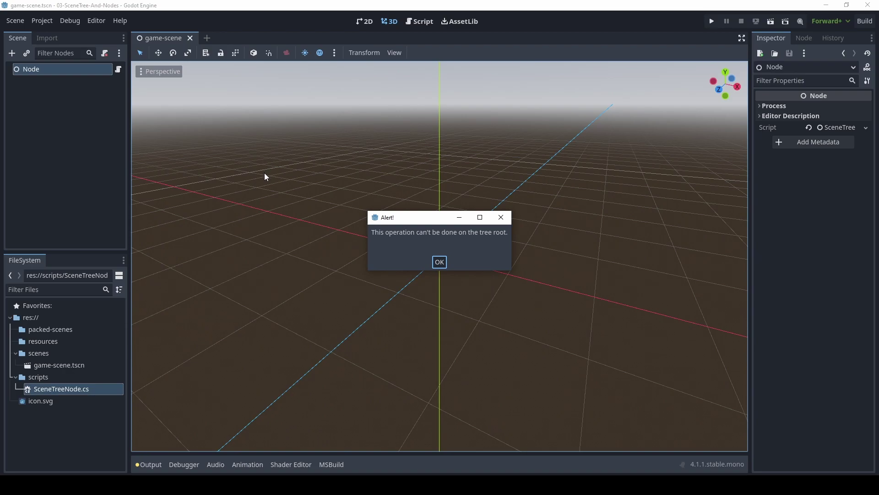
pyautogui.press('Return')
pyautogui.click(60, 140)
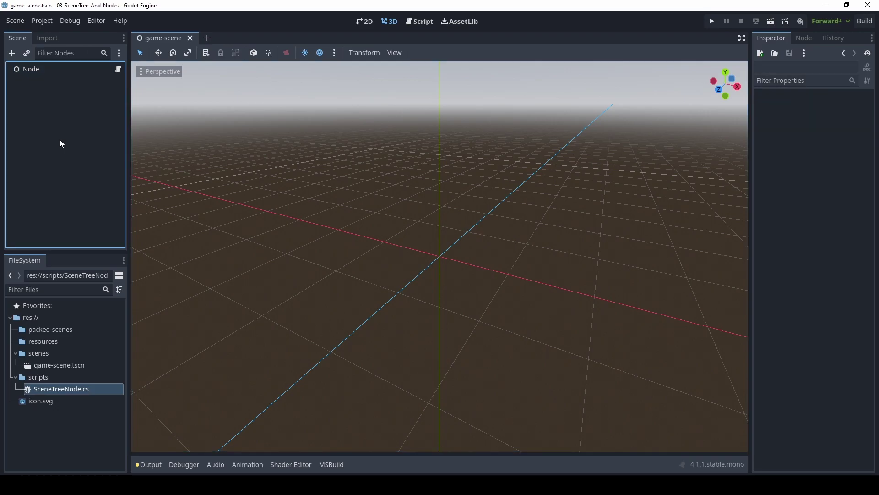
pyautogui.hotkey('ctrl', 'v')
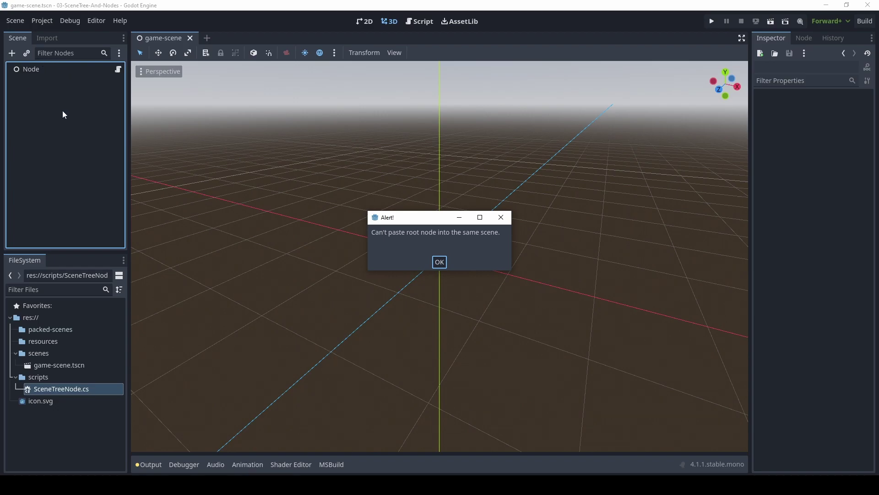
pyautogui.press('Return')
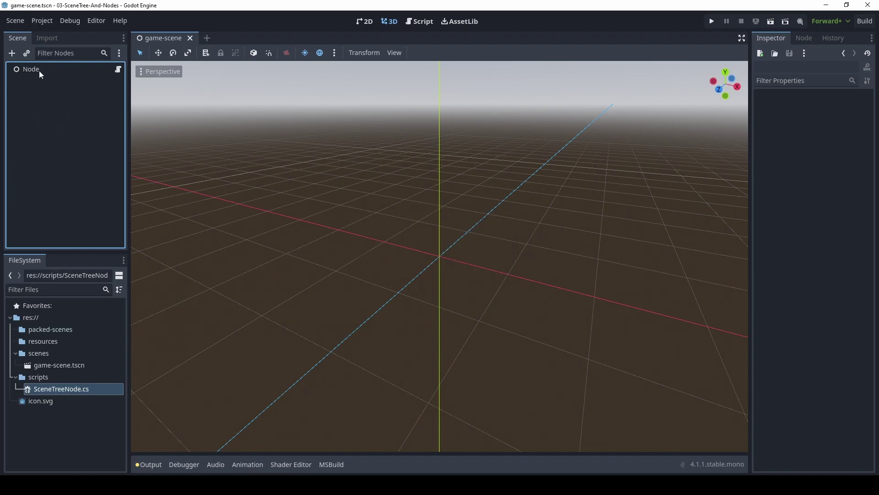
pyautogui.rightClick(39, 70)
pyautogui.click(56, 89)
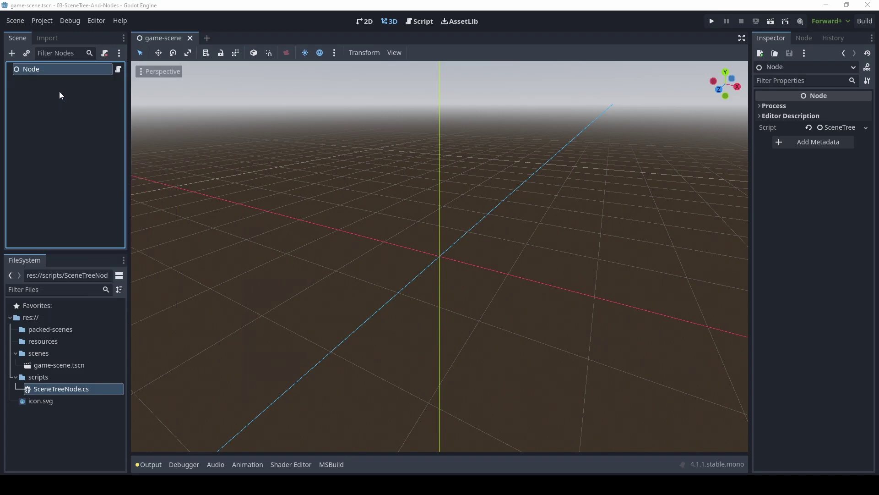
# Add a SceneTreeNode child under Node and paste copies to give it two children.
pyautogui.click(352, 237)
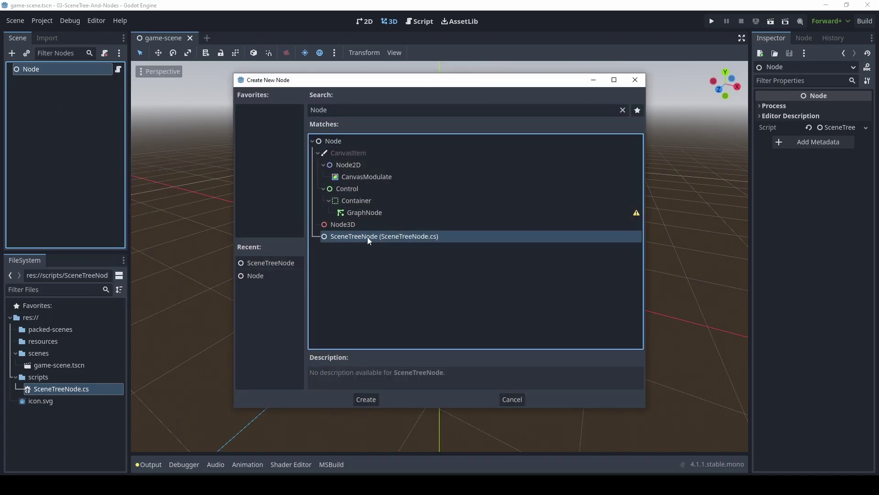
pyautogui.doubleClick(362, 237)
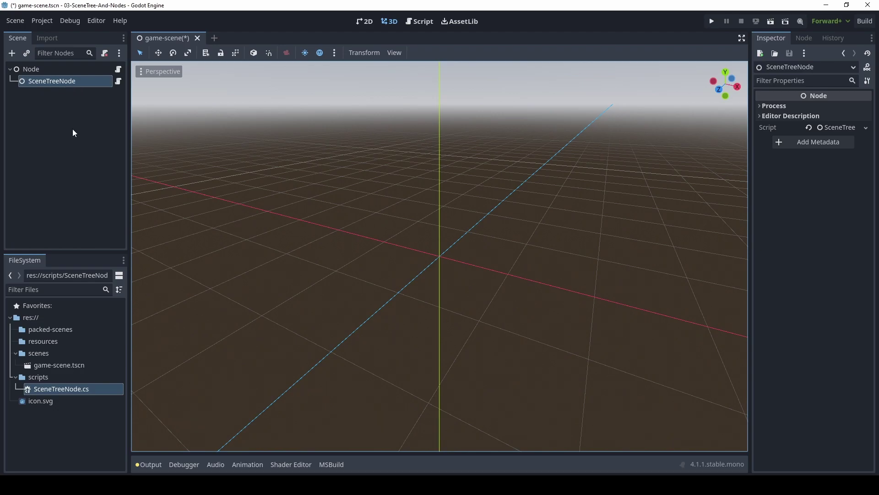
pyautogui.hotkey('ctrl', 'a')
pyautogui.press('Return')
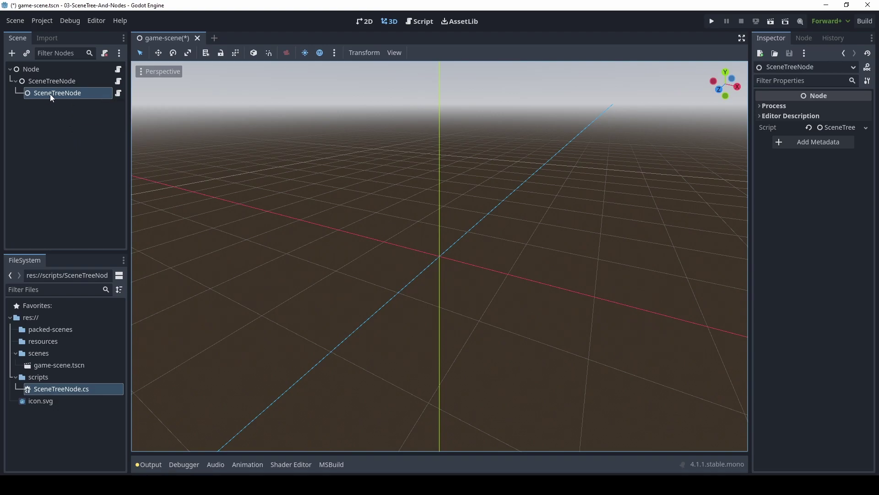
pyautogui.click(51, 82)
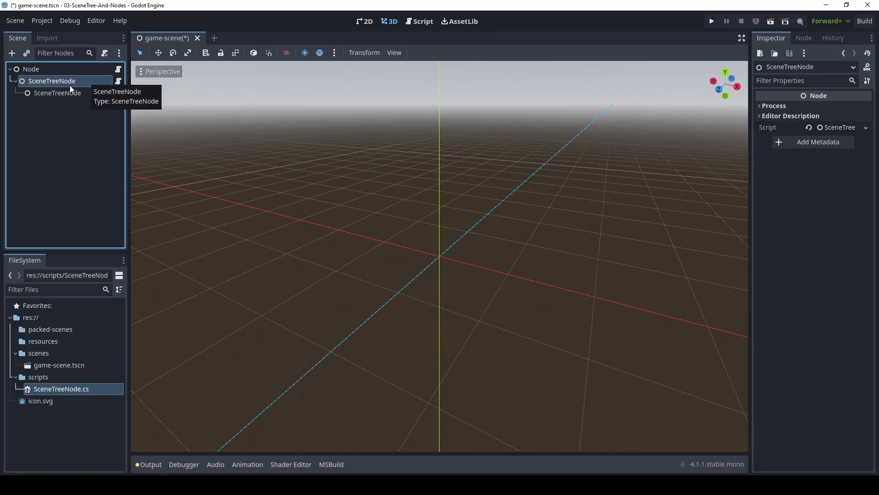
pyautogui.hotkey('ctrl', 'v')
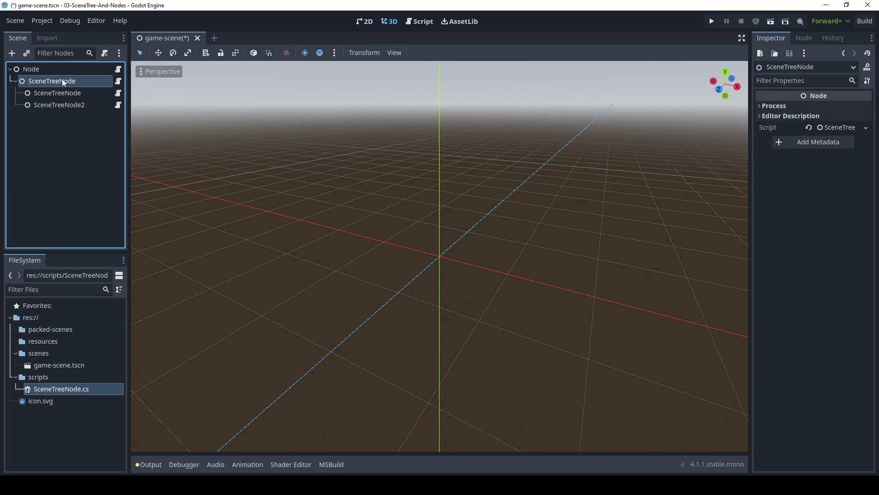
# Paste SceneTreeNode2 under the root Node and give it three pasted SceneTreeNode children.
pyautogui.click(32, 69)
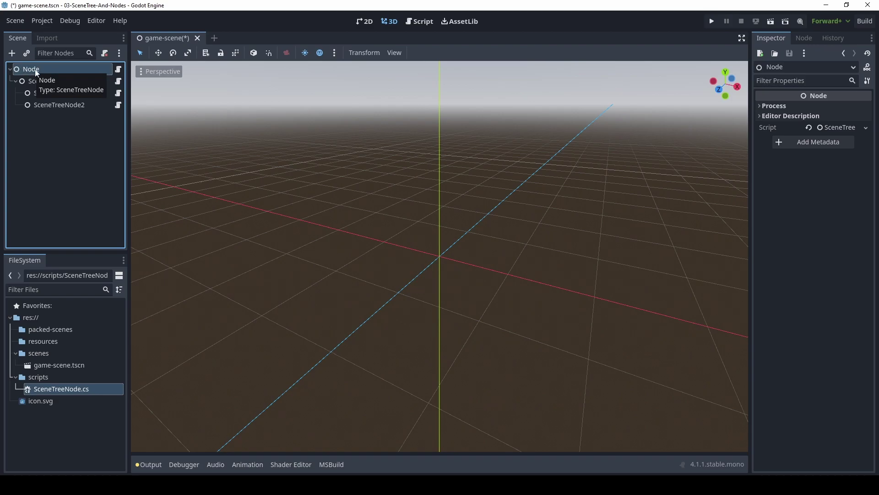
pyautogui.hotkey('ctrl', 'v')
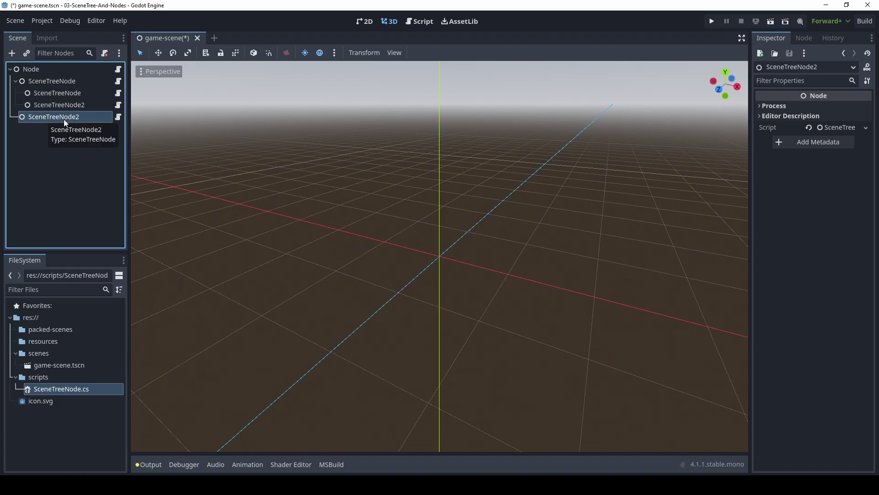
pyautogui.hotkey('ctrl', 'v')
pyautogui.hotkey('ctrl', 'v')
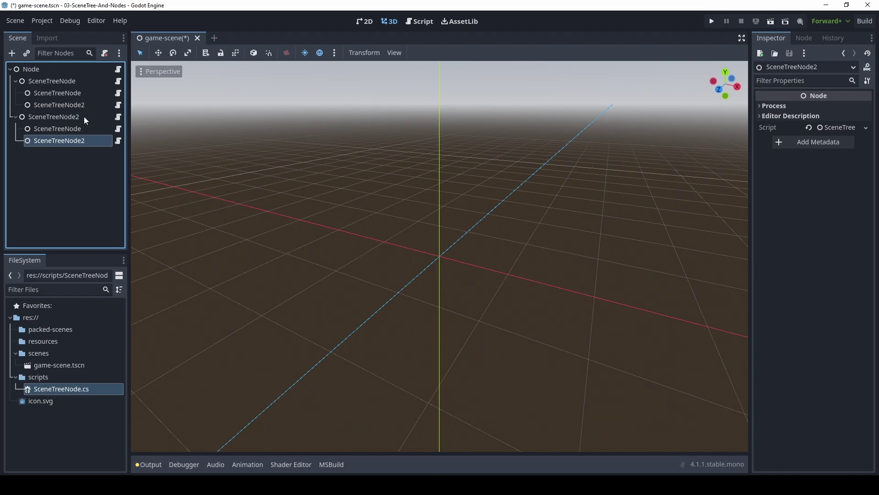
pyautogui.click(79, 115)
pyautogui.hotkey('ctrl', 'v')
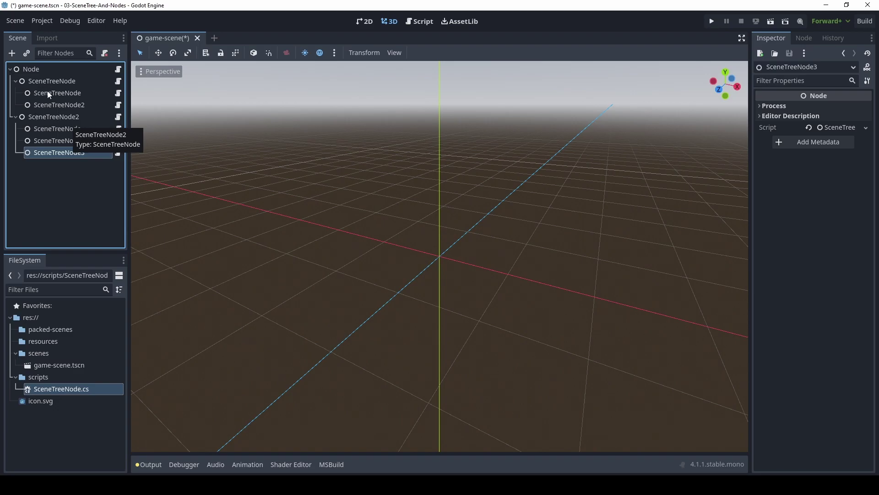
pyautogui.click(42, 77)
pyautogui.keyDown('ctrl'); pyautogui.click(46, 118); pyautogui.keyUp('ctrl')
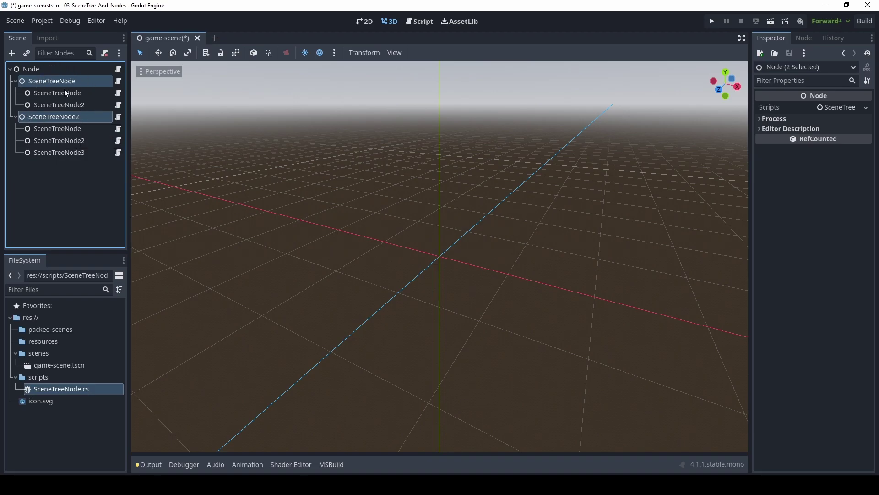
pyautogui.click(32, 70)
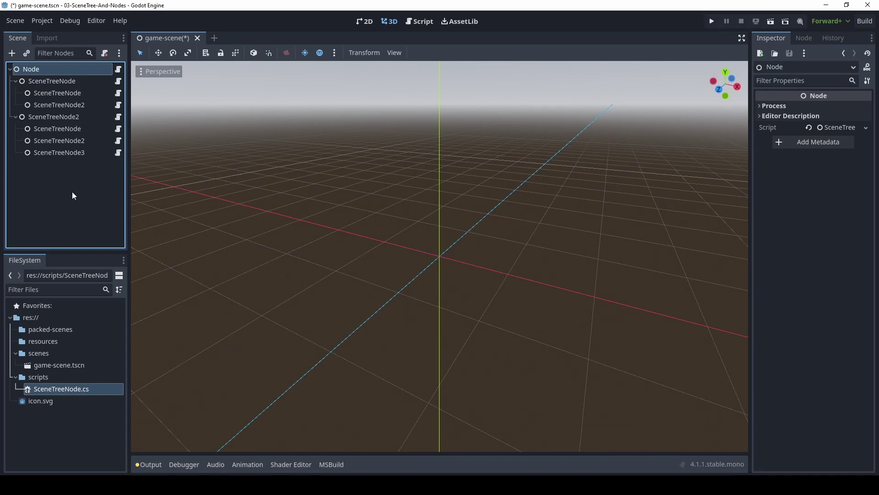
# Rename the root node to A and its two children to B and C.
pyautogui.press('F2')
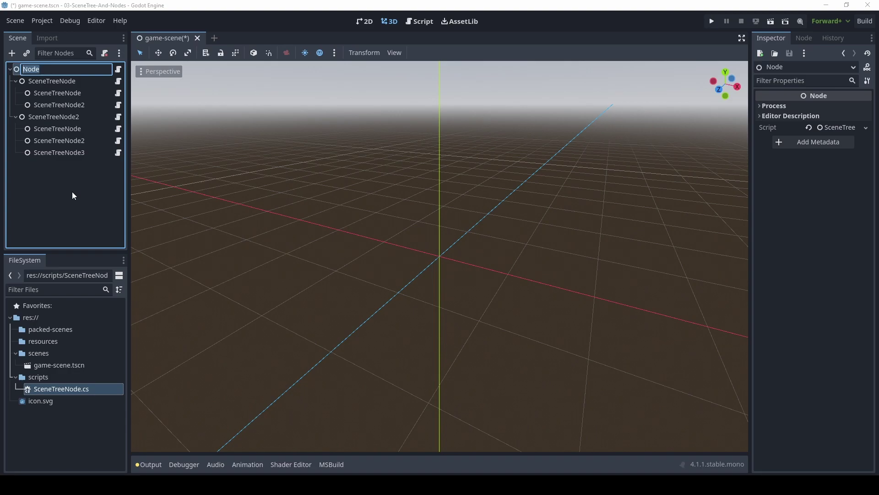
pyautogui.write('A')
pyautogui.press('Return')
pyautogui.press('Down')
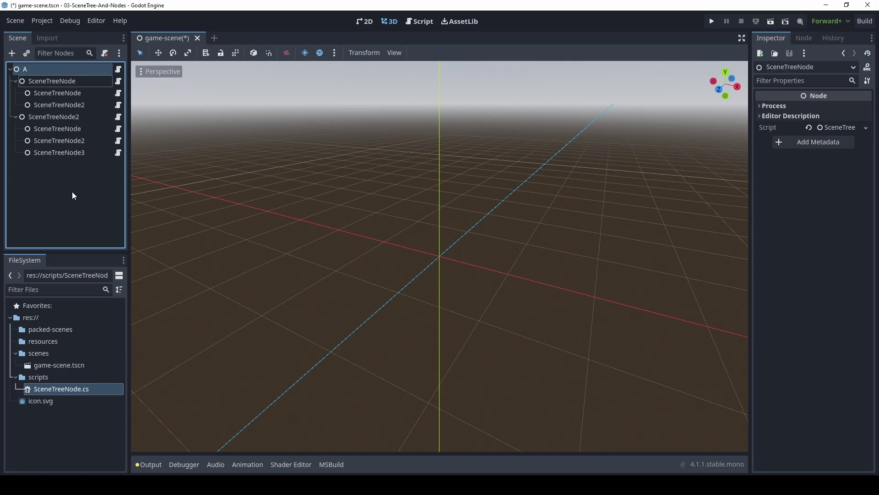
pyautogui.press('F2')
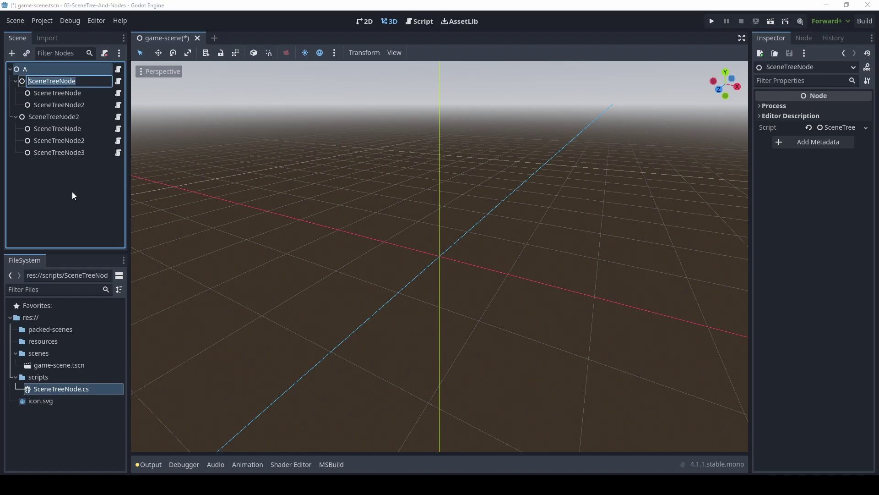
pyautogui.write('B')
pyautogui.press('Return')
pyautogui.press('Down')
pyautogui.press('Down')
pyautogui.press('Down')
pyautogui.press('F2')
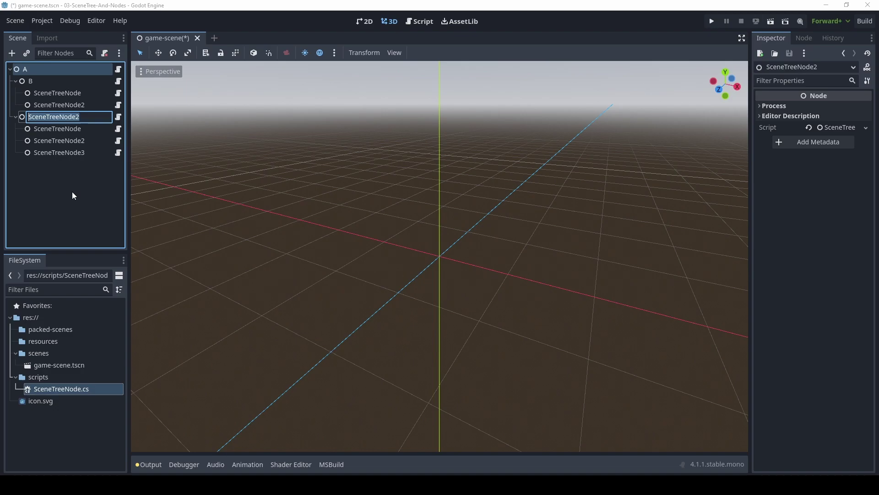
pyautogui.write('C')
pyautogui.press('Return')
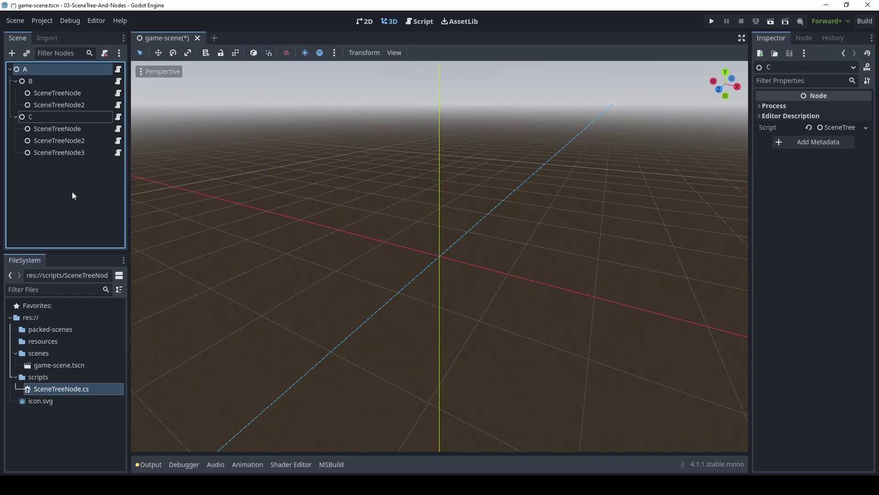
# Rename B's children D and E and C's children F, G and H, then save the scene.
pyautogui.press('Up')
pyautogui.press('Up')
pyautogui.press('F2')
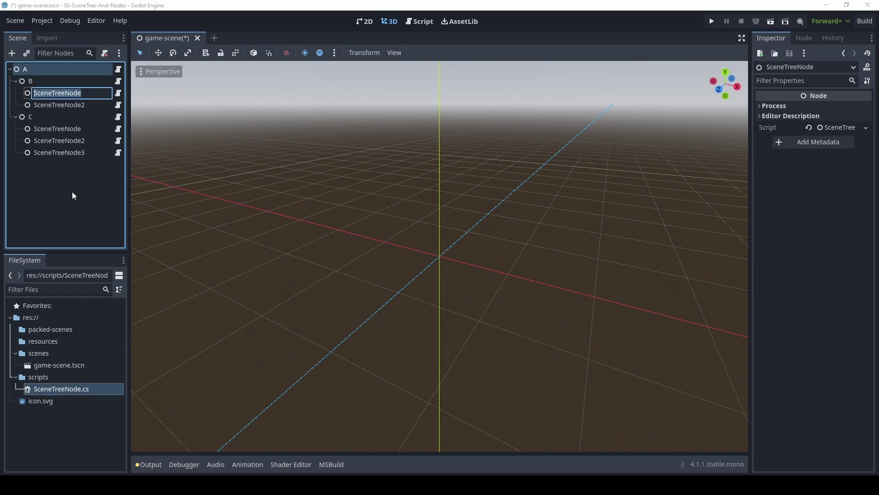
pyautogui.write('D')
pyautogui.press('Return')
pyautogui.press('Down')
pyautogui.press('F2')
pyautogui.write('E')
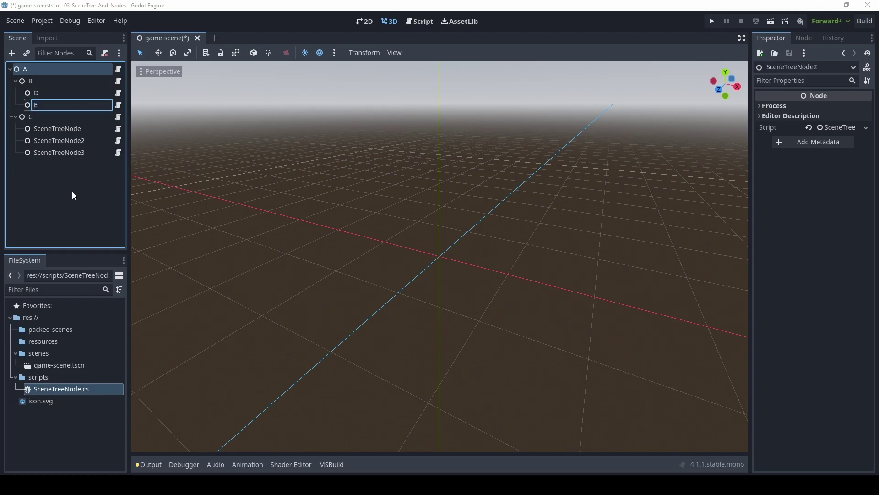
pyautogui.press('Return')
pyautogui.press('Down')
pyautogui.press('F2')
pyautogui.write('F')
pyautogui.press('Return')
pyautogui.press('Down')
pyautogui.press('F2')
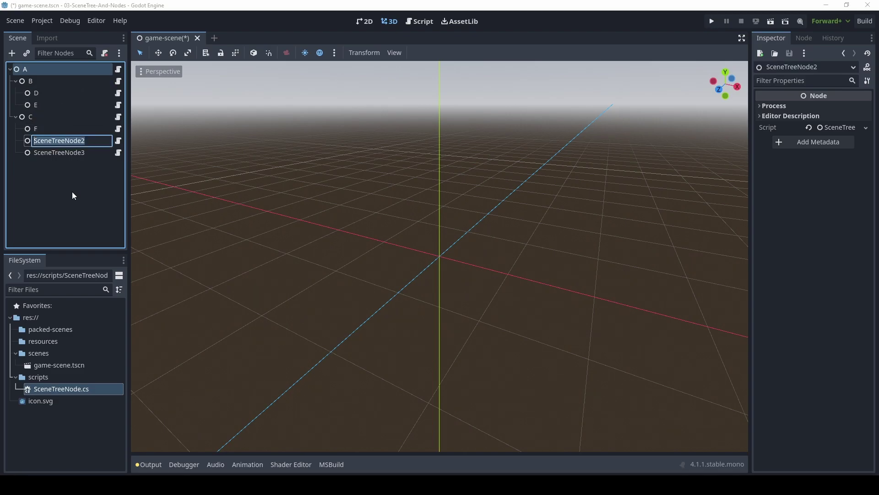
pyautogui.write('G')
pyautogui.press('Return')
pyautogui.press('Down')
pyautogui.press('F2')
pyautogui.press('Return')
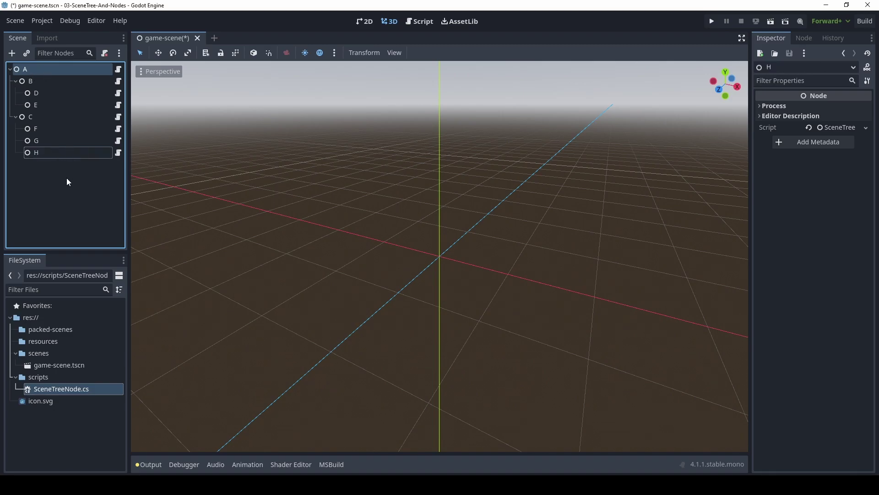
pyautogui.hotkey('ctrl', 's')
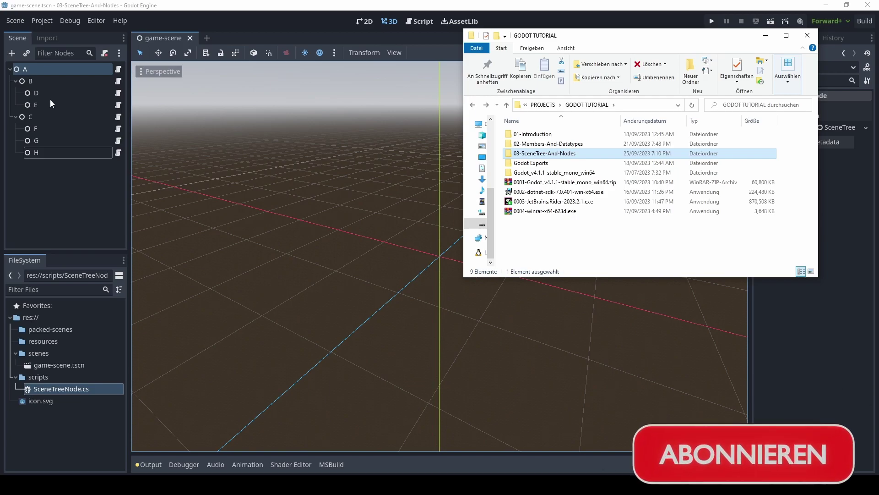
# Go into 03-SceneTree-And-Nodes/scenes and open game-scene.tscn in Notepad to view its nodes.
pyautogui.doubleClick(575, 153)
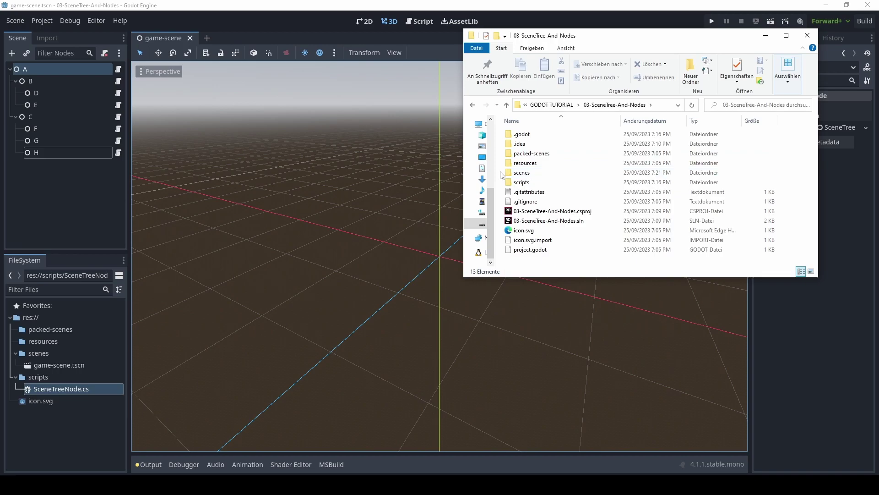
pyautogui.click(524, 174)
pyautogui.doubleClick(523, 174)
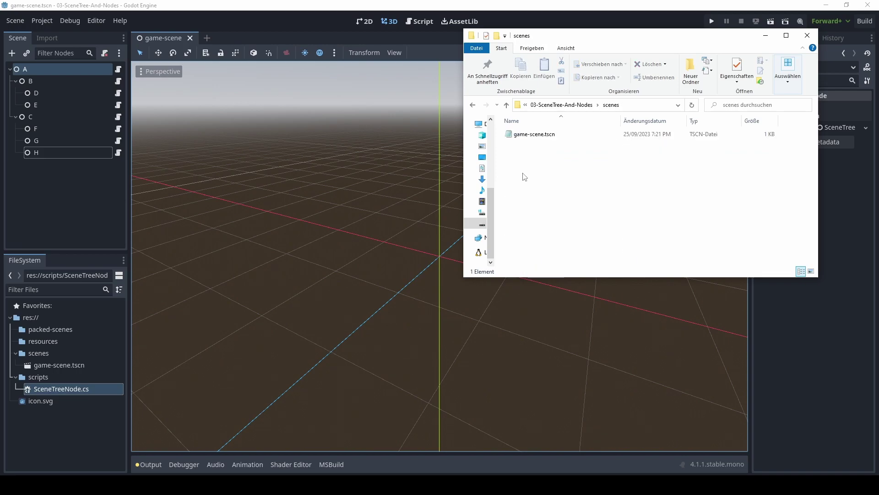
pyautogui.doubleClick(529, 133)
pyautogui.keyDown('ctrl'); pyautogui.scroll(3, 324, 188); pyautogui.keyUp('ctrl')
pyautogui.keyDown('ctrl'); pyautogui.scroll(2, 324, 187); pyautogui.keyUp('ctrl')
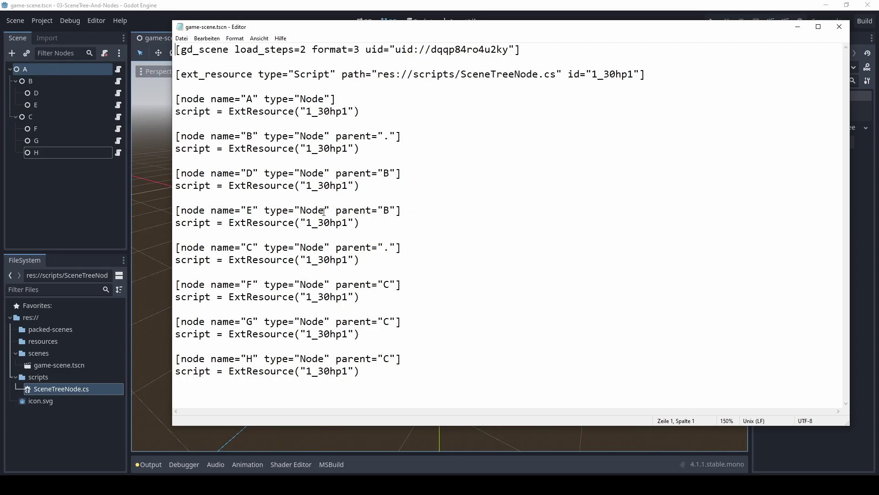
# Review the A–H node entries, parent attributes and shared script path in game-scene.tscn, then return to Godot.
pyautogui.moveTo(379, 225); pyautogui.dragTo(146, 160)
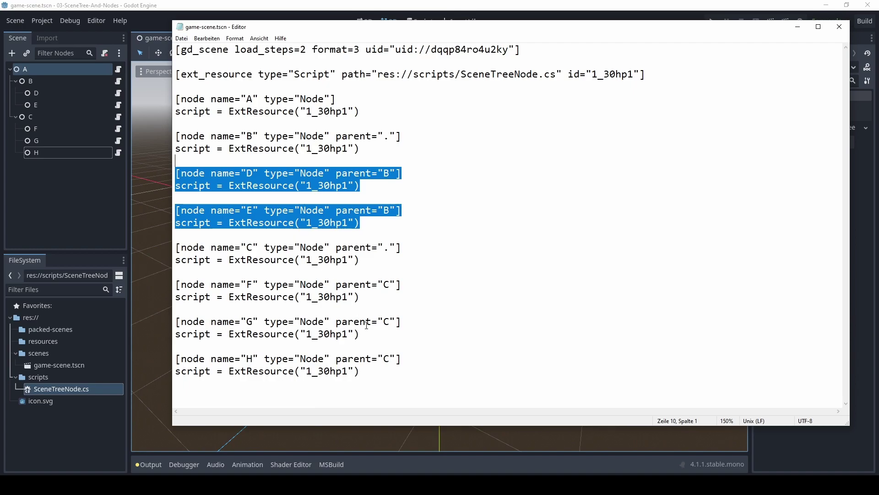
pyautogui.moveTo(378, 378); pyautogui.dragTo(165, 274)
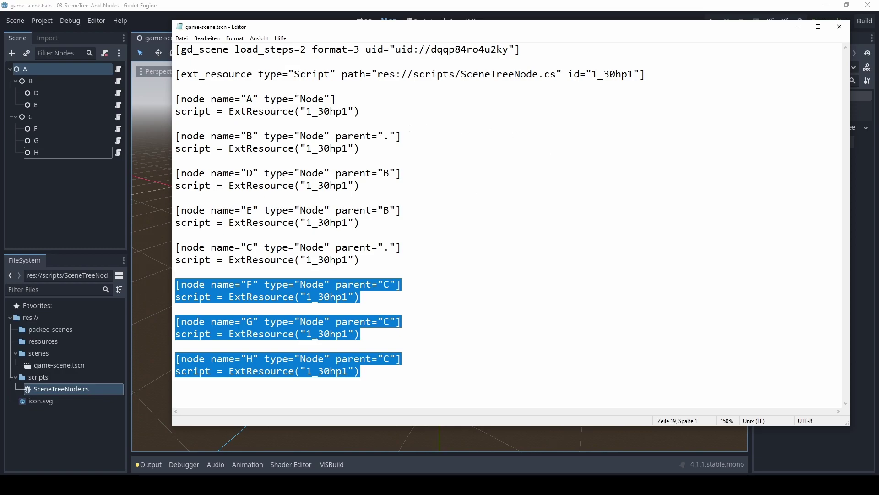
pyautogui.click(425, 140)
pyautogui.moveTo(425, 139); pyautogui.dragTo(337, 136)
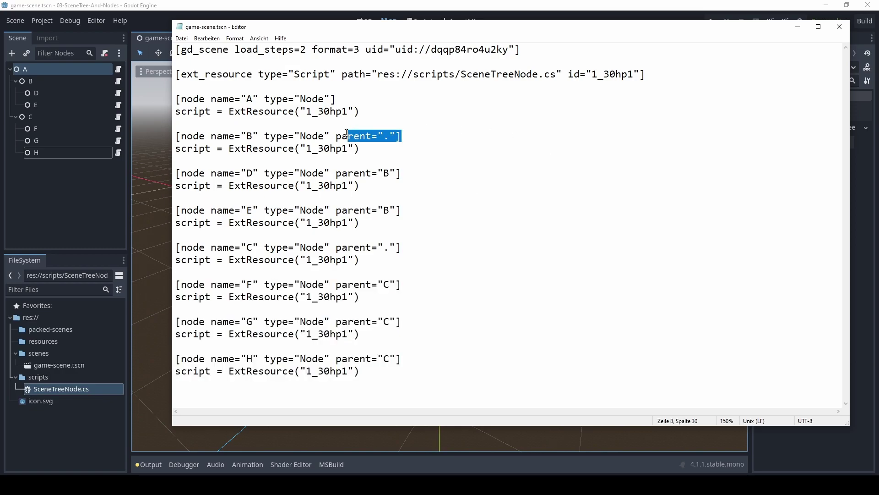
pyautogui.moveTo(248, 136); pyautogui.dragTo(258, 136)
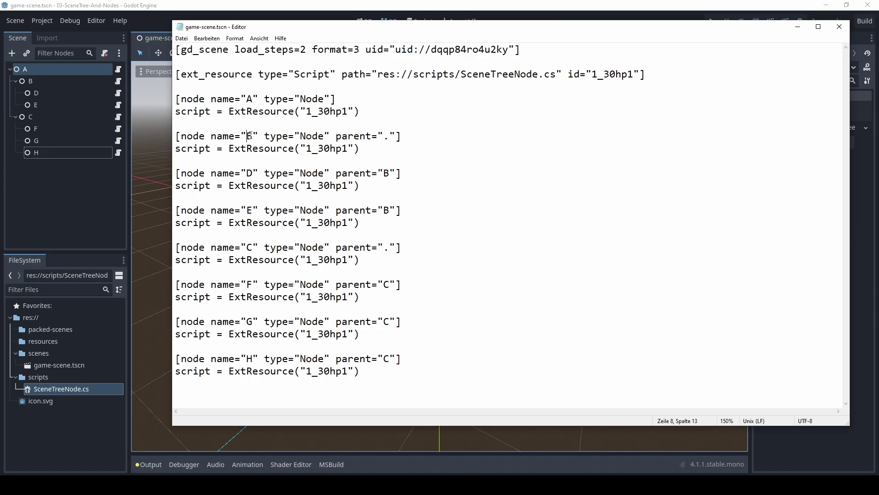
pyautogui.moveTo(246, 247); pyautogui.dragTo(259, 247)
pyautogui.moveTo(556, 74); pyautogui.dragTo(294, 74)
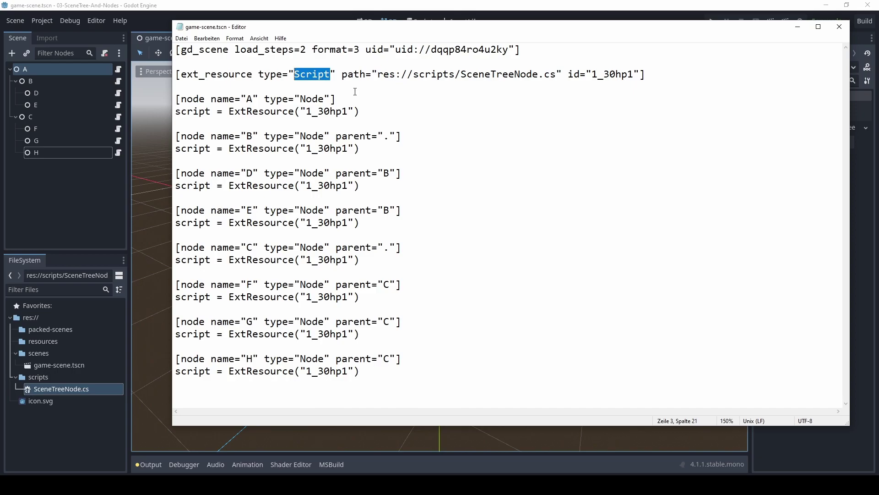
pyautogui.click(69, 208)
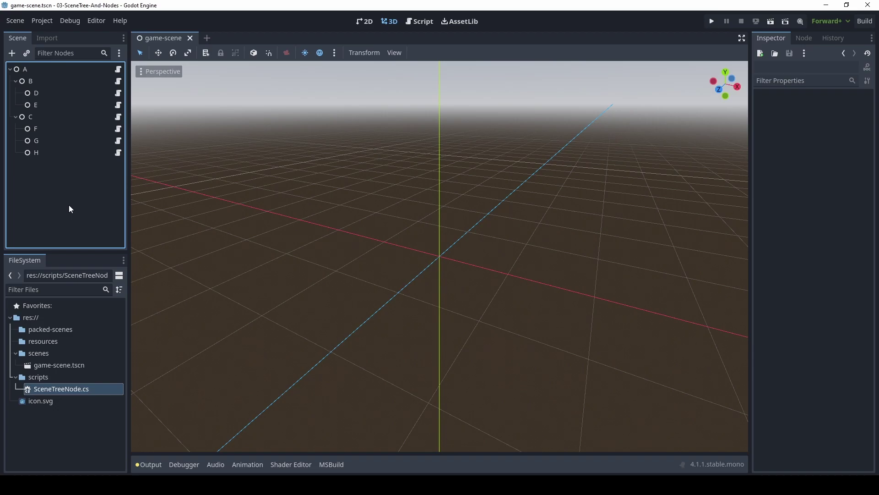
pyautogui.click(33, 117)
pyautogui.click(41, 128)
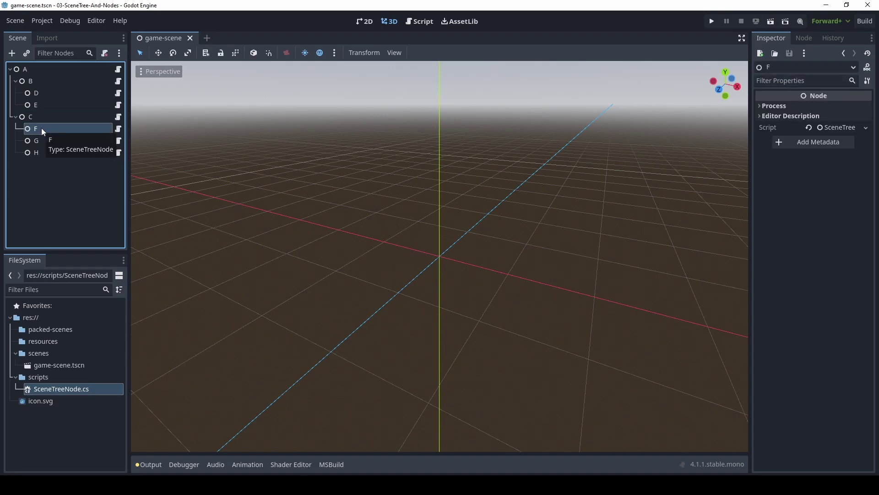
pyautogui.click(29, 70)
pyautogui.click(37, 117)
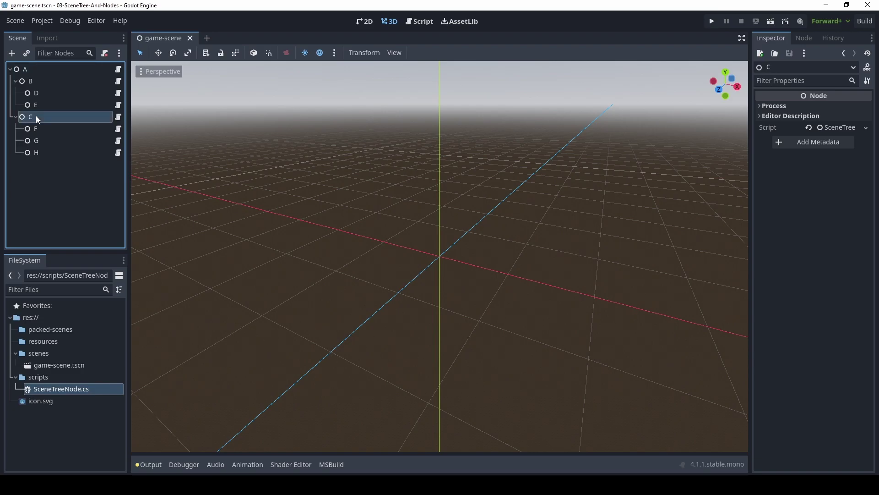
pyautogui.click(26, 70)
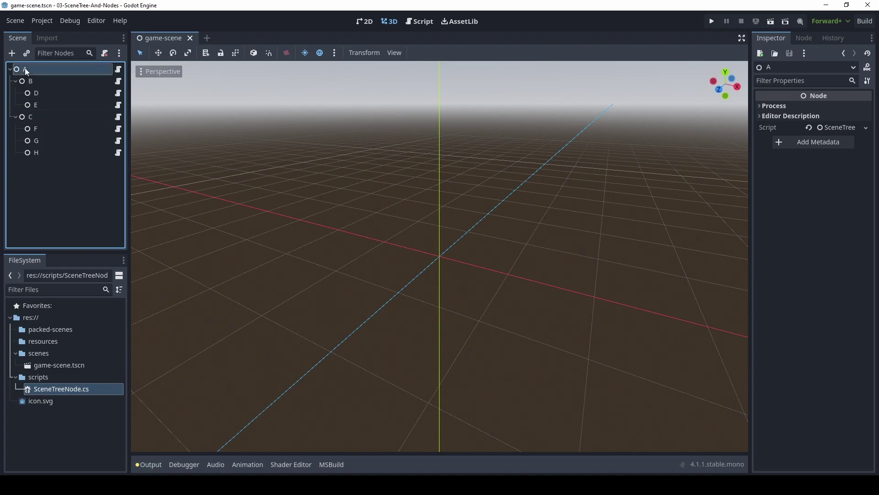
pyautogui.click(34, 118)
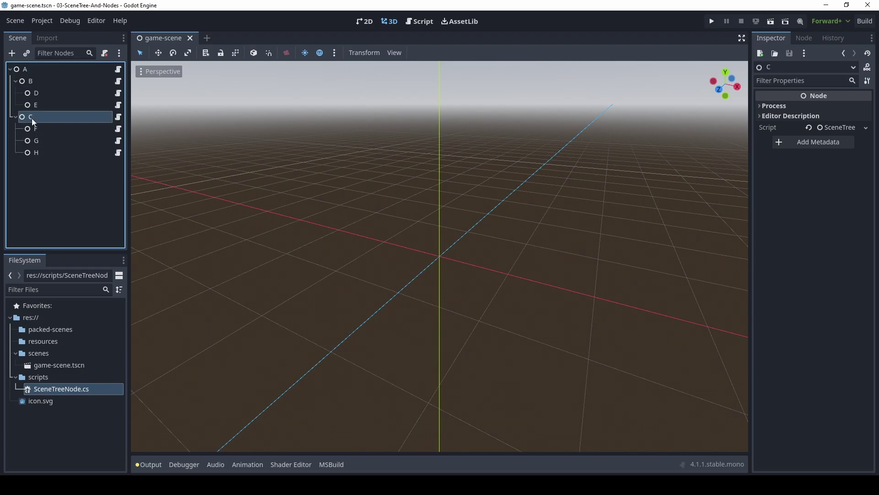
pyautogui.click(42, 130)
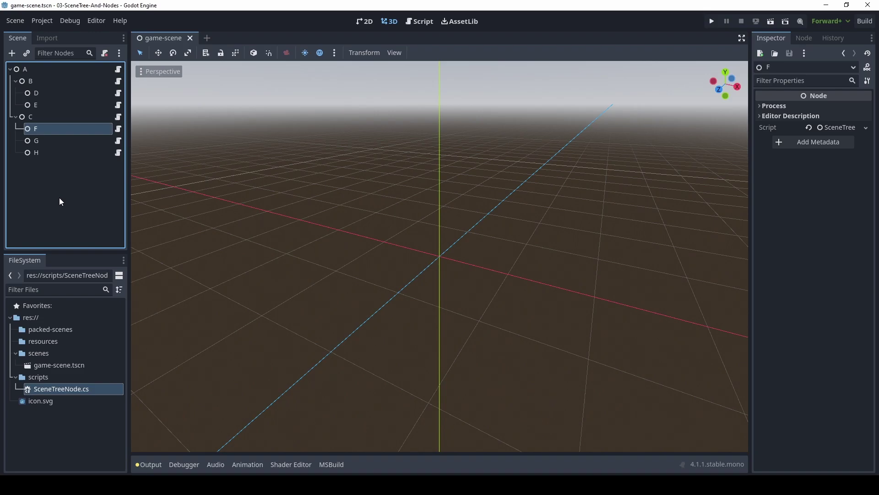
pyautogui.click(33, 119)
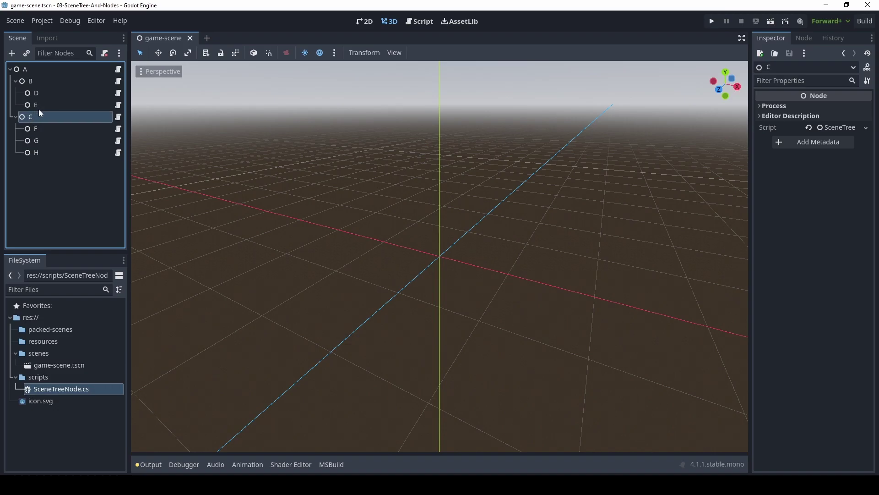
pyautogui.click(26, 69)
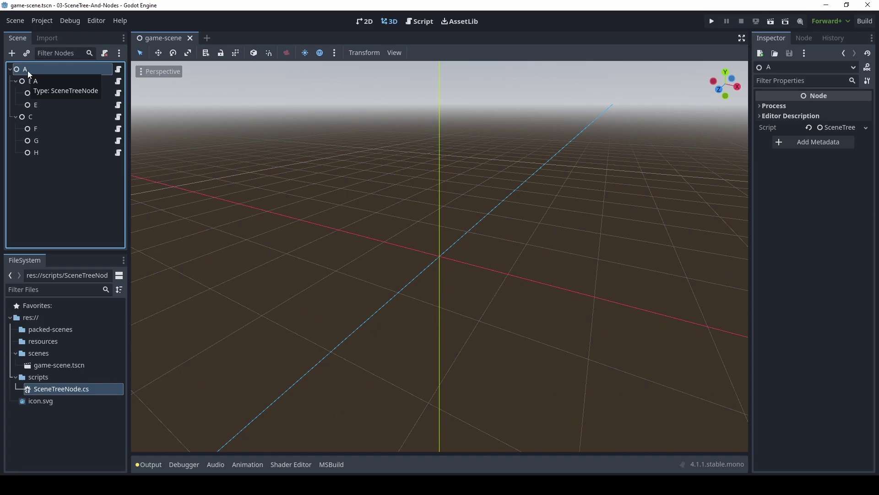
pyautogui.click(50, 129)
pyautogui.click(50, 139)
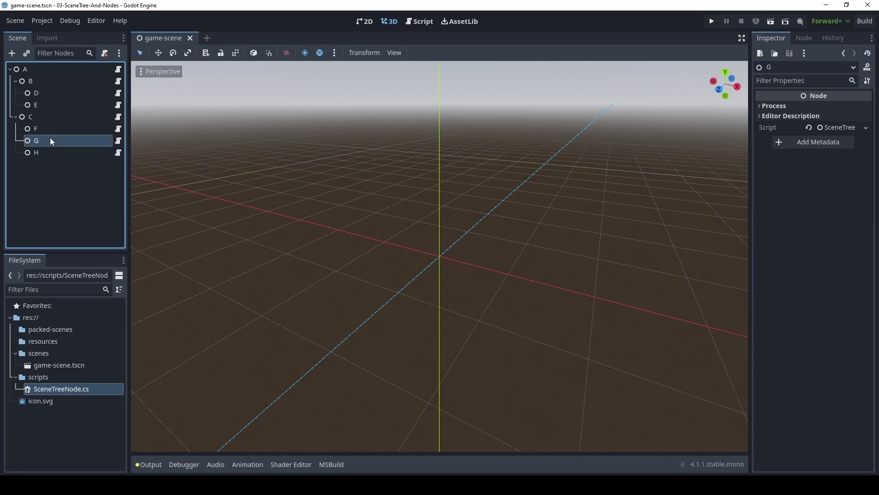
pyautogui.click(47, 154)
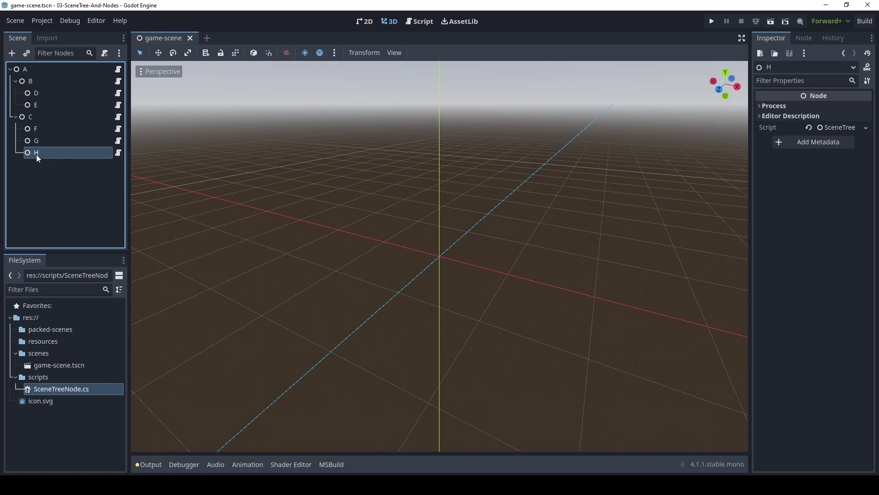
pyautogui.click(31, 117)
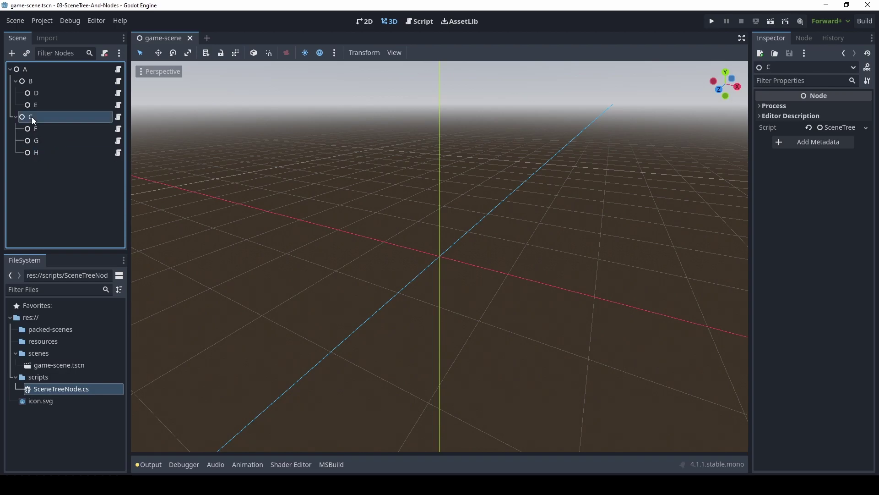
pyautogui.click(31, 81)
pyautogui.click(34, 118)
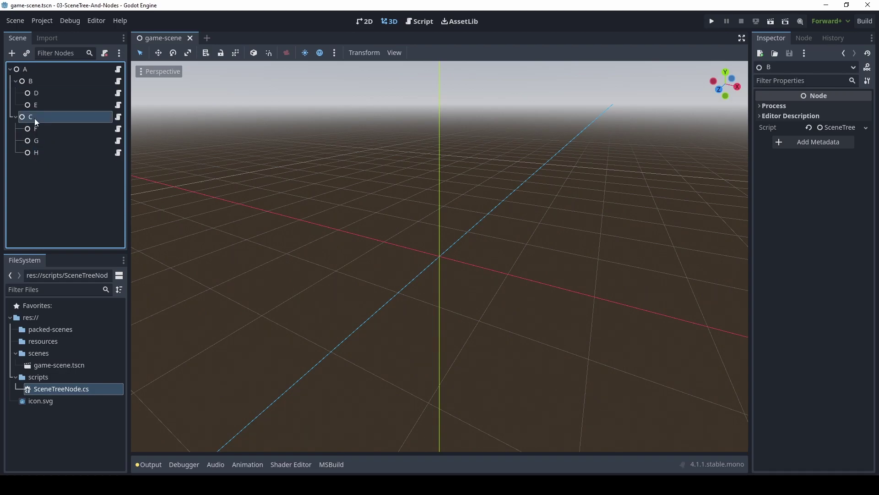
pyautogui.click(26, 70)
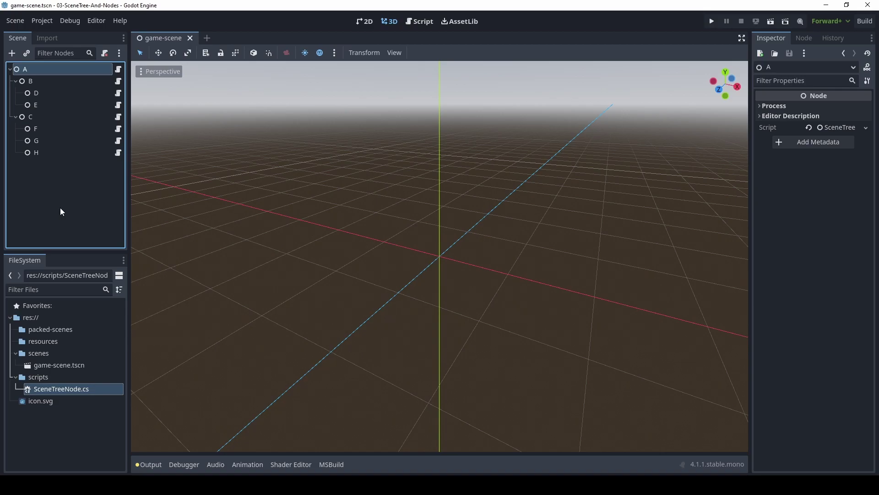
# Set game-scene.tscn as the main scene from its FileSystem context menu.
pyautogui.click(66, 365)
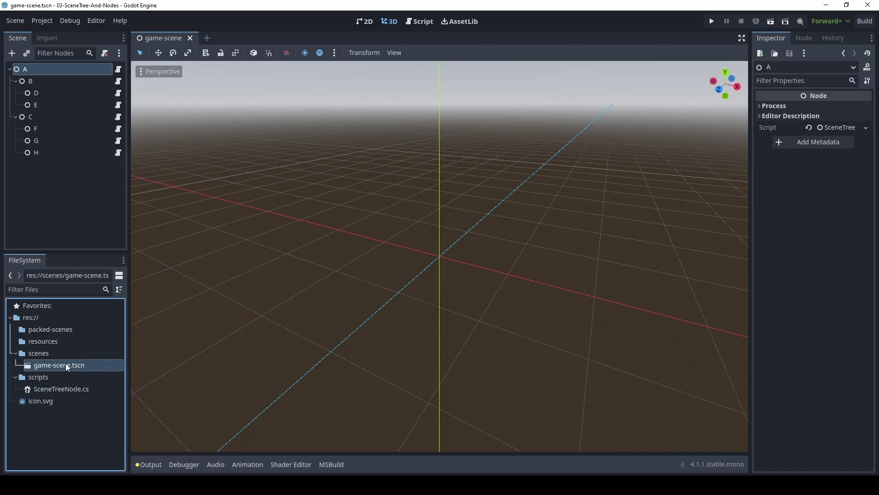
pyautogui.rightClick(54, 363)
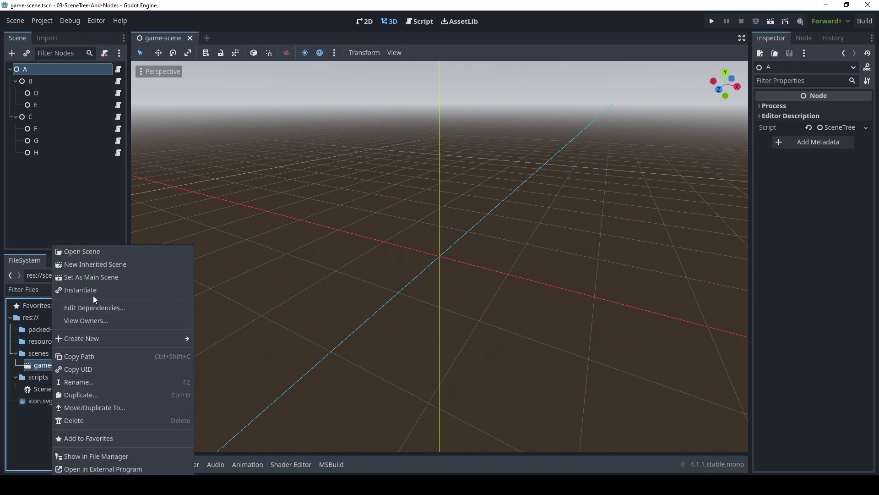
pyautogui.click(105, 279)
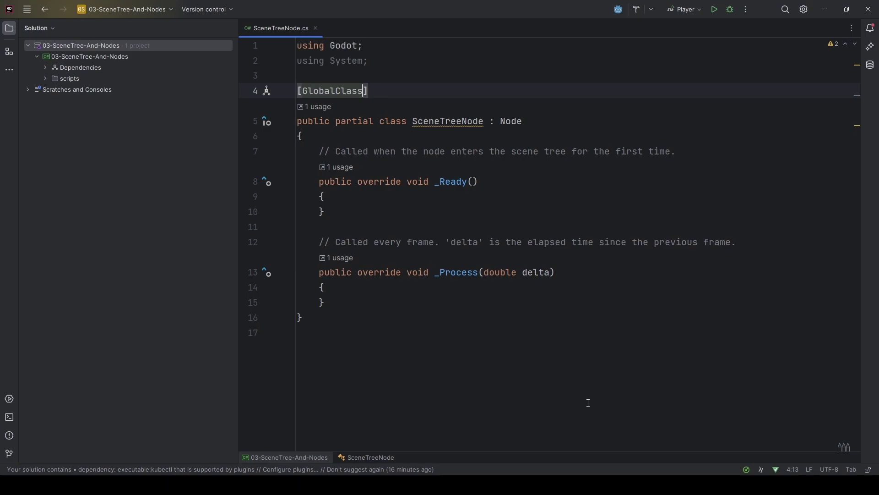
# Highlight the _Ready method and its comment about entering the scene tree.
pyautogui.moveTo(344, 212); pyautogui.dragTo(283, 159)
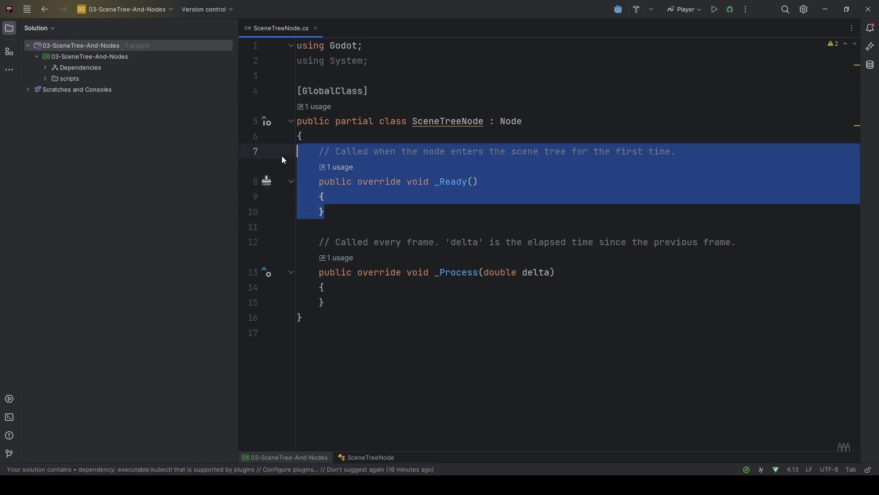
pyautogui.click(470, 194)
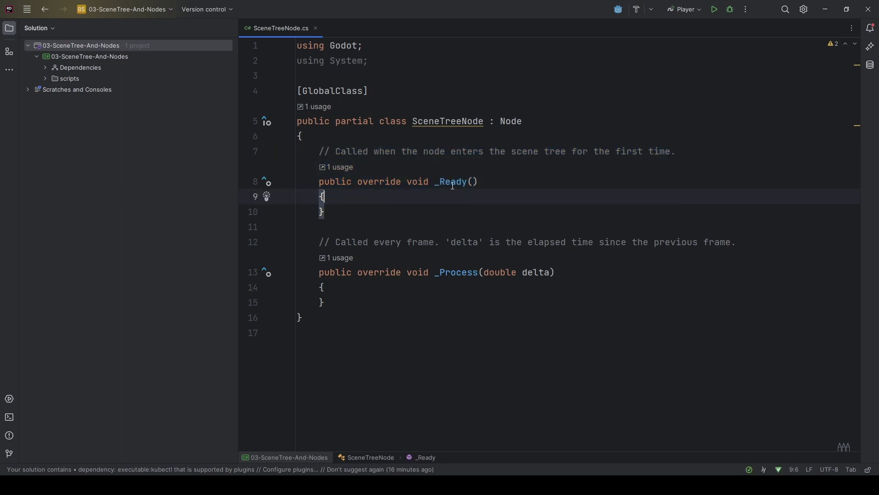
pyautogui.click(340, 151)
pyautogui.moveTo(340, 151); pyautogui.dragTo(577, 152)
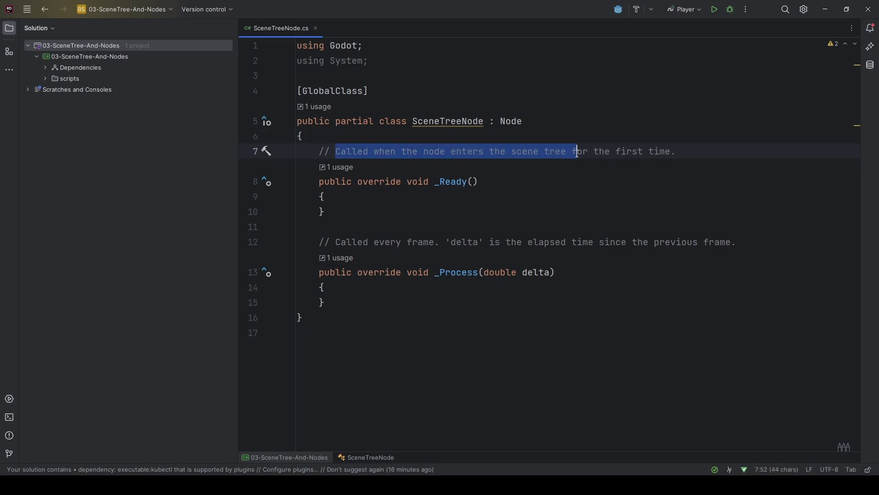
# Add GD.Print(Name); inside _Ready, then rebuild the C# project in Godot.
pyautogui.click(372, 202)
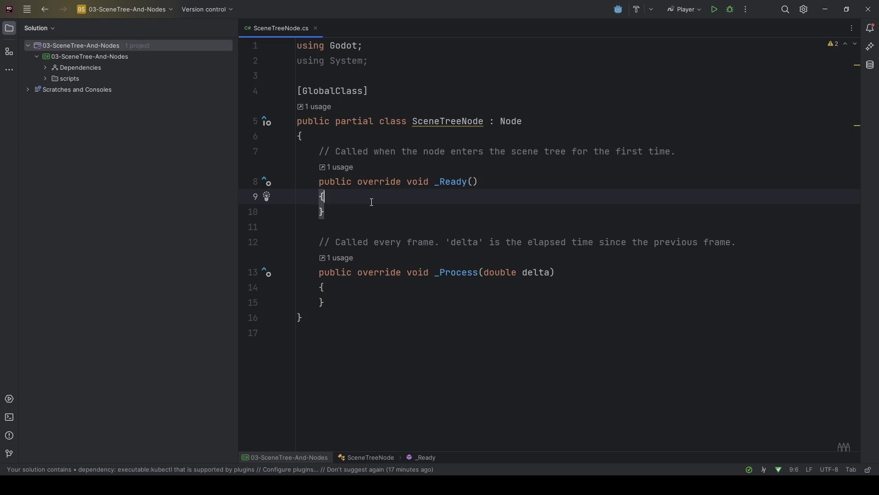
pyautogui.press('Return')
pyautogui.write('GD')
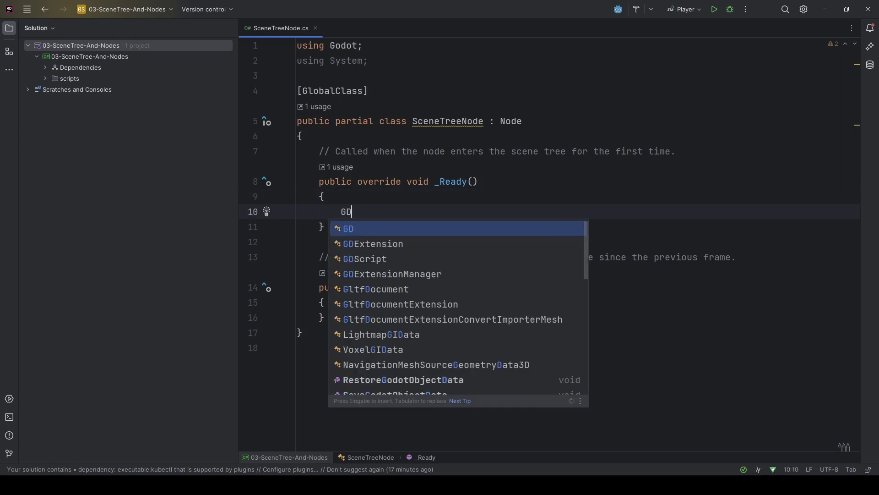
pyautogui.write('.Pr')
pyautogui.press('Return')
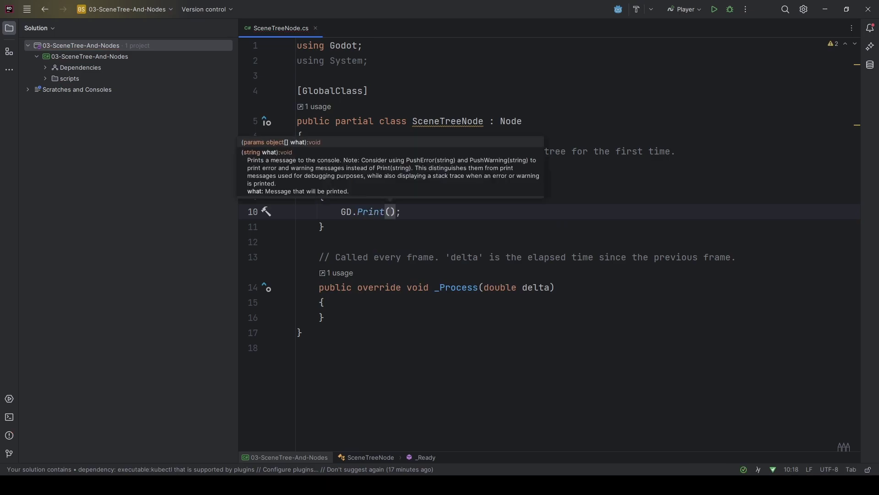
pyautogui.write('Name')
pyautogui.press('Return')
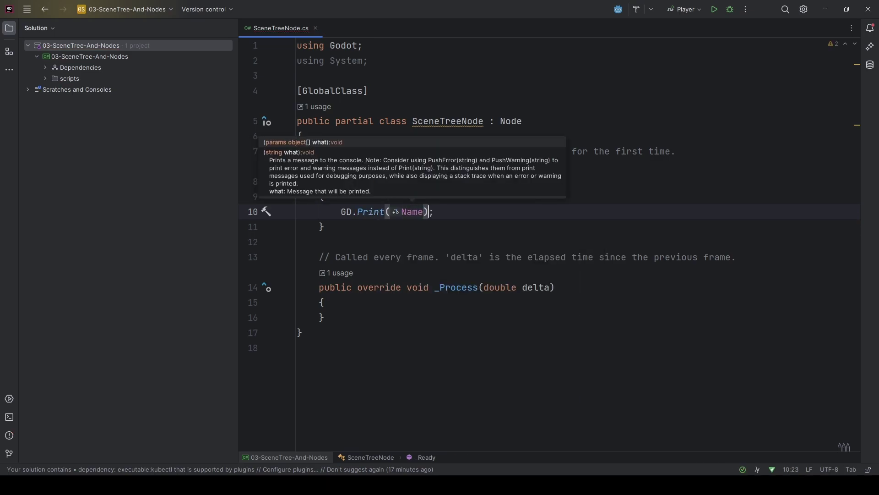
pyautogui.press('End')
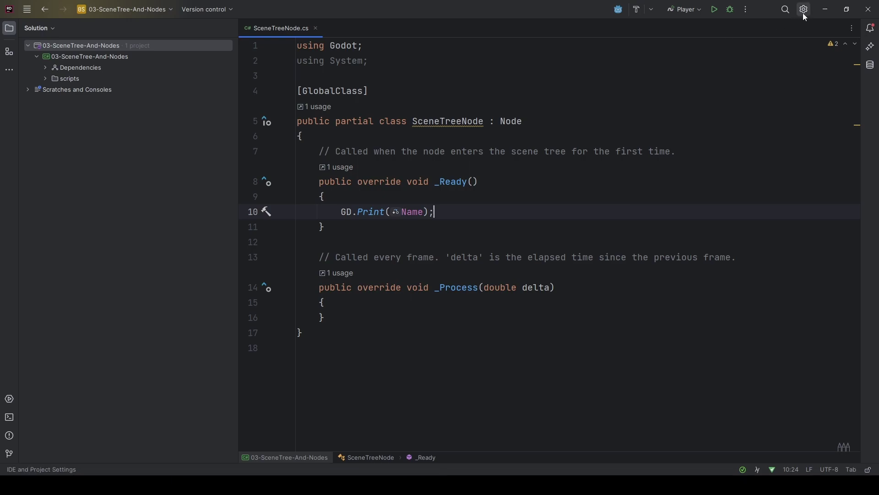
pyautogui.click(825, 9)
pyautogui.press('F5')
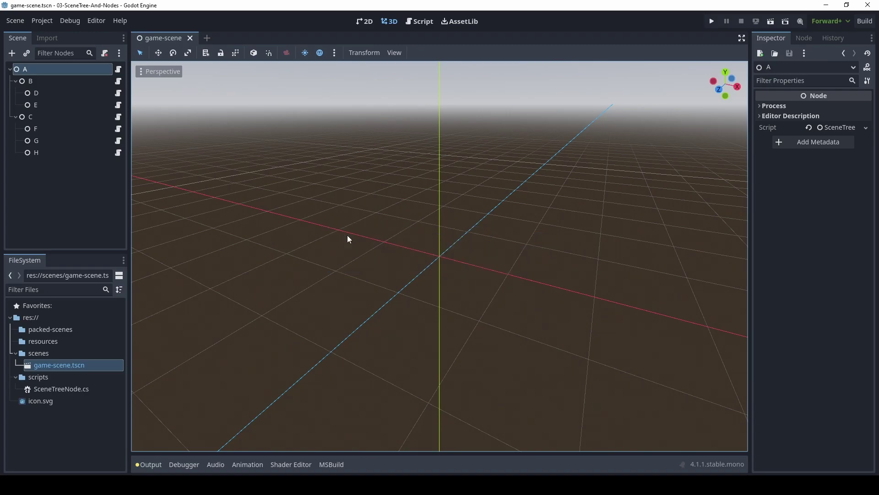
# Run the project with the Output log visible, confirming D, E, B, F, G, H, C, A print, then stop it.
pyautogui.click(149, 465)
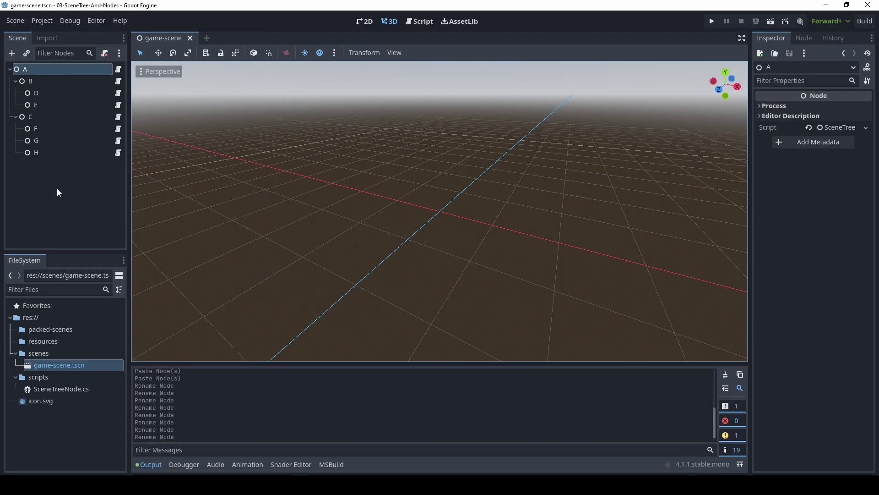
pyautogui.click(712, 21)
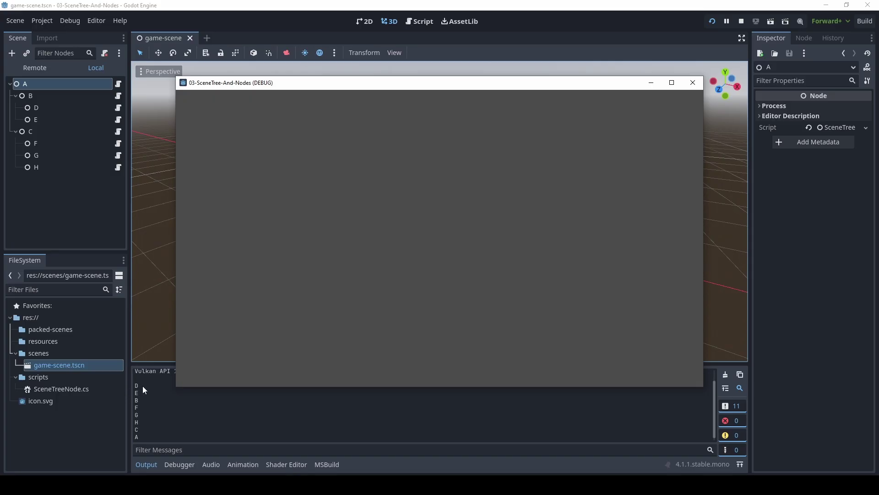
pyautogui.press('F8')
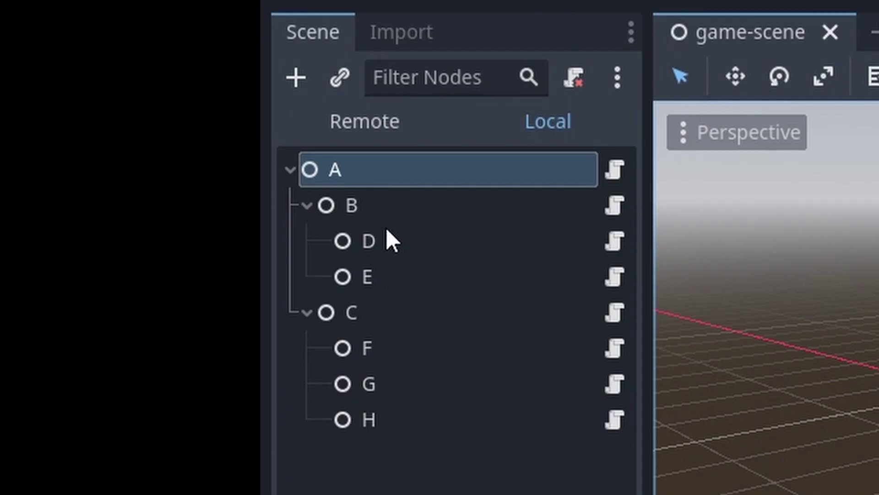
# Inspect nodes D, E, B, F, G, H, C and A in the Scene dock, then switch to Rider.
pyautogui.click(43, 103)
pyautogui.click(44, 119)
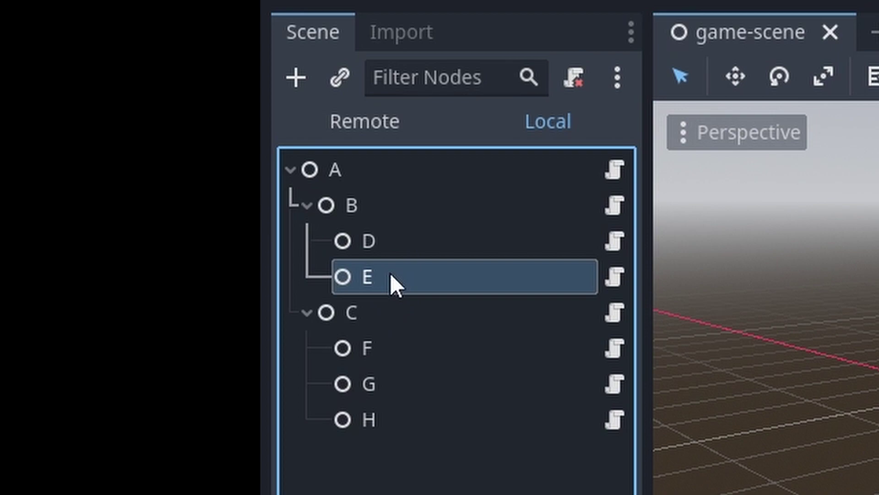
pyautogui.click(360, 207)
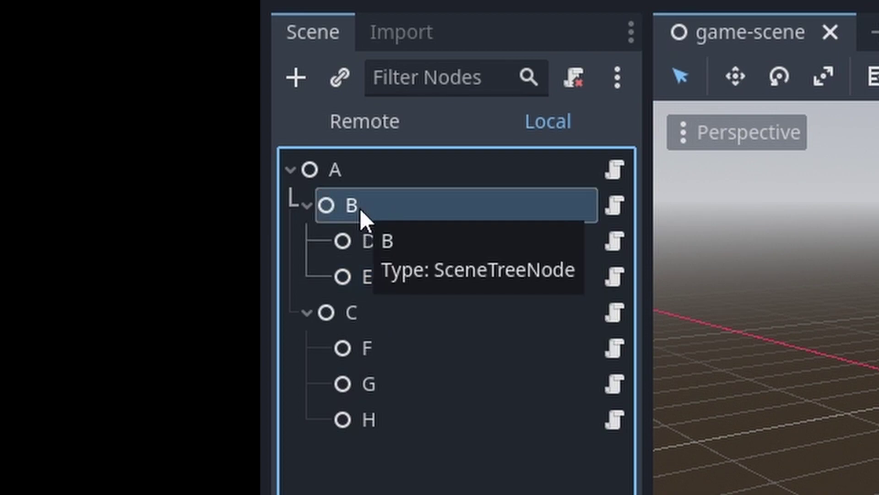
pyautogui.click(370, 353)
pyautogui.click(390, 387)
pyautogui.click(394, 424)
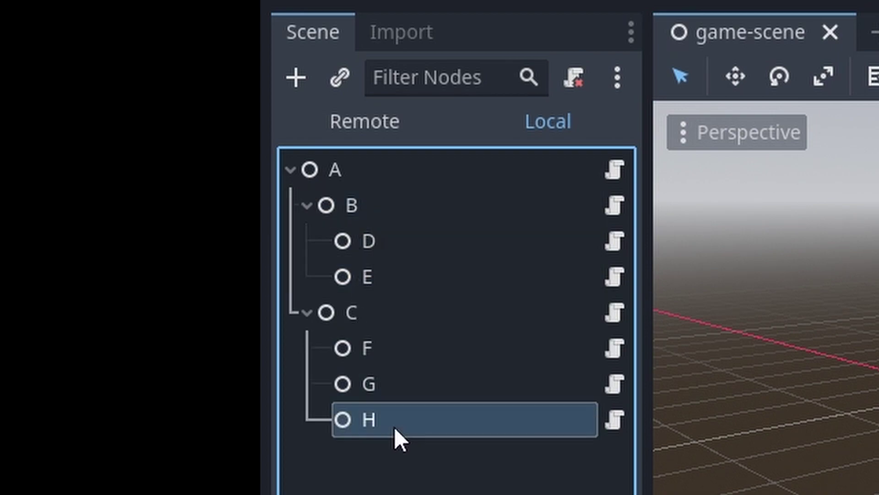
pyautogui.click(348, 313)
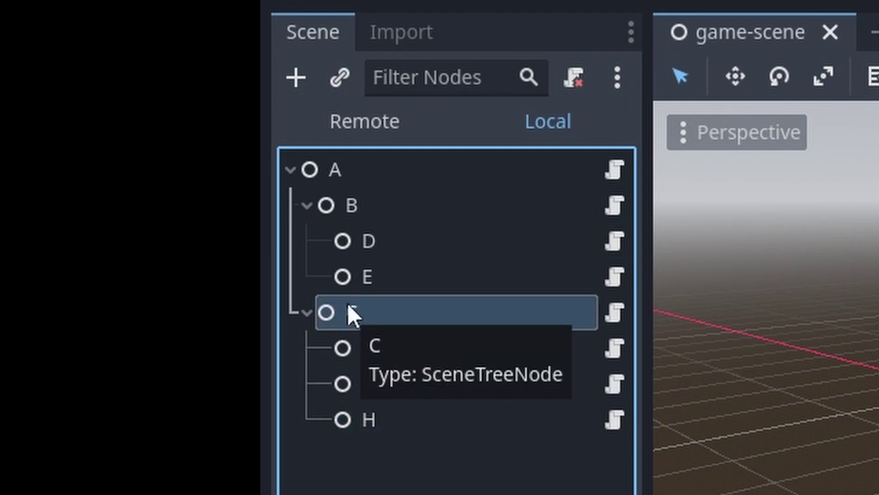
pyautogui.click(341, 171)
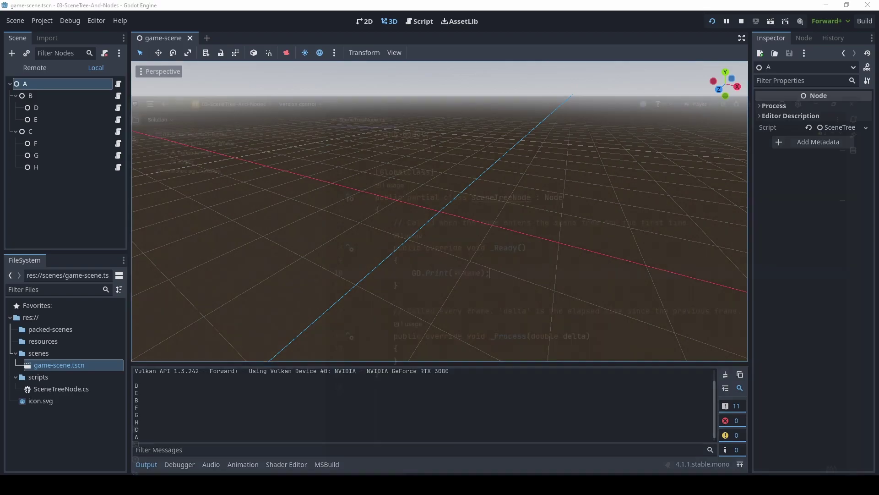
pyautogui.hotkey('alt', 'Tab')
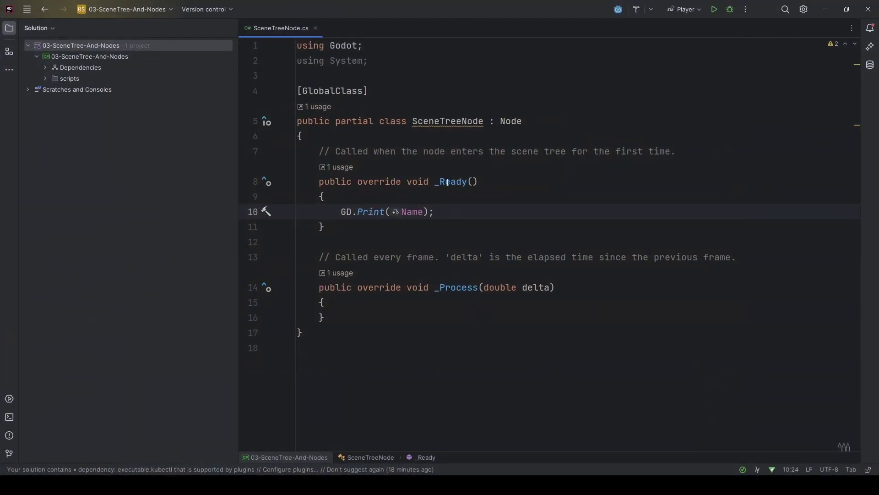
# Show Rider's quick documentation for the _Ready method in SceneTreeNode.cs.
pyautogui.moveTo(447, 182)
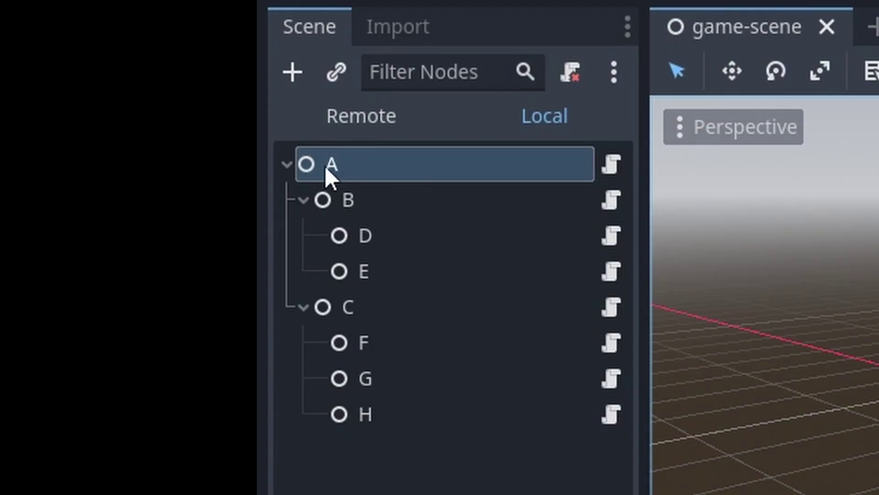
pyautogui.click(367, 197)
pyautogui.click(378, 298)
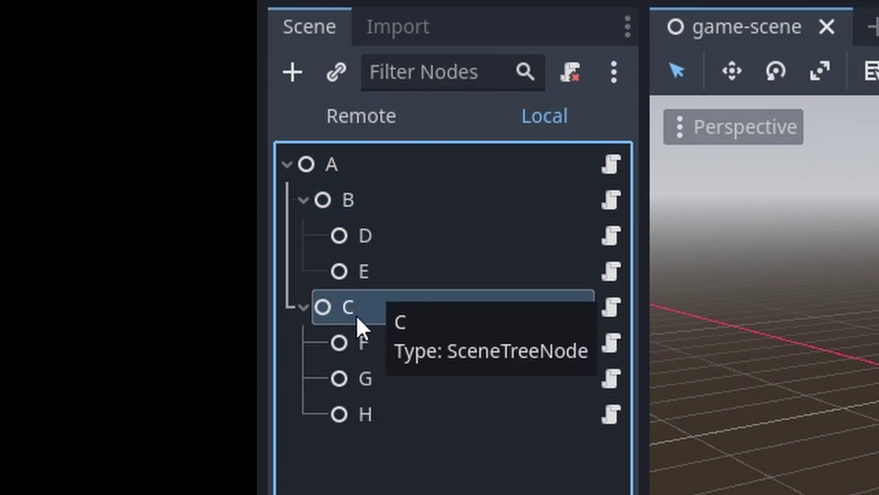
pyautogui.click(351, 199)
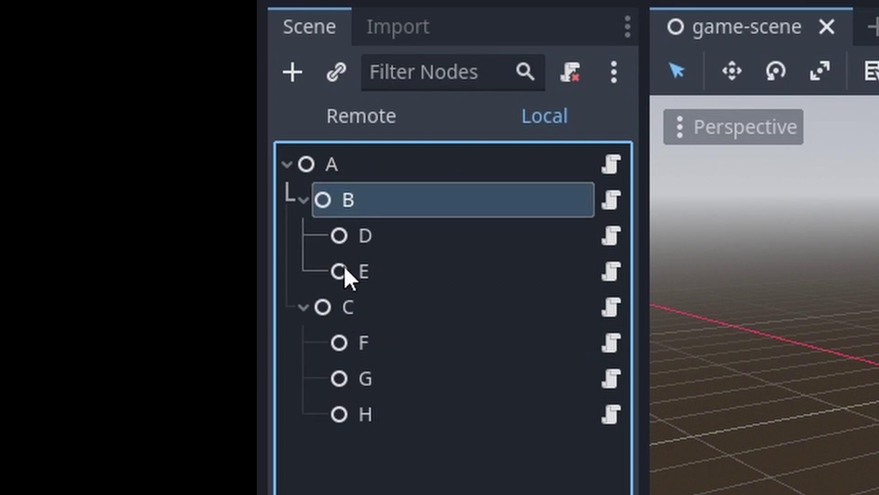
pyautogui.click(352, 312)
pyautogui.click(359, 199)
pyautogui.click(376, 239)
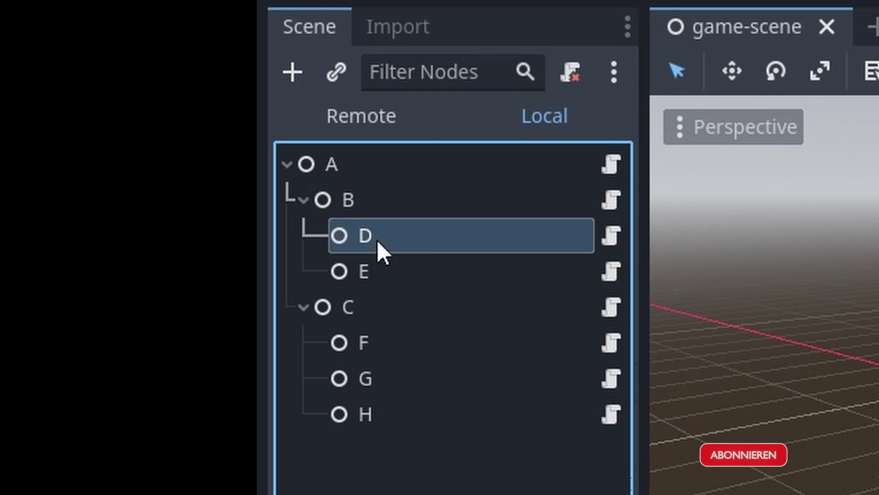
pyautogui.click(382, 271)
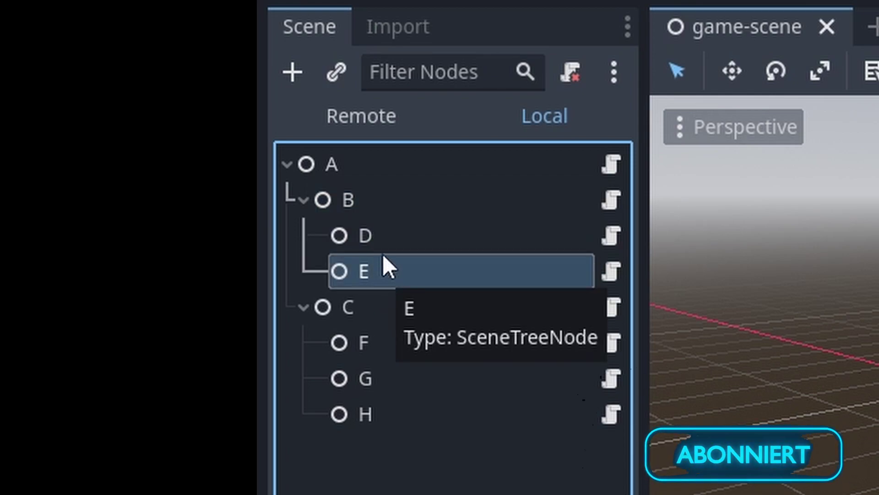
pyautogui.click(384, 239)
pyautogui.click(383, 270)
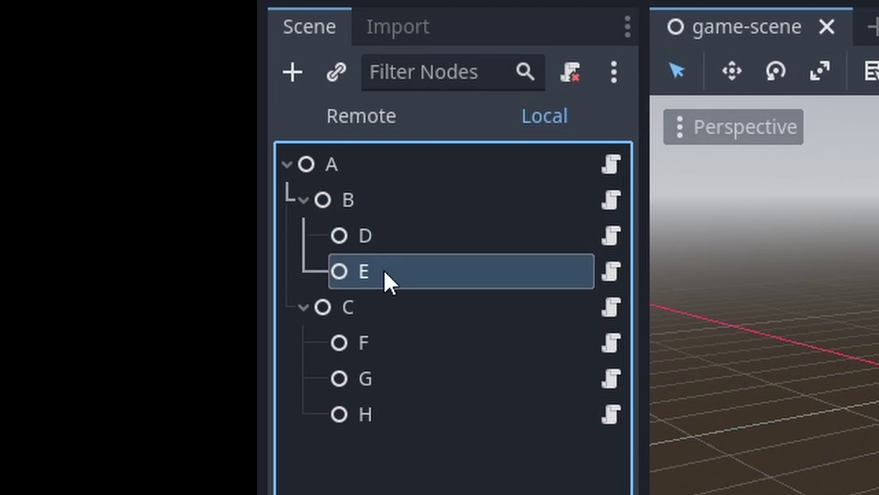
pyautogui.click(367, 205)
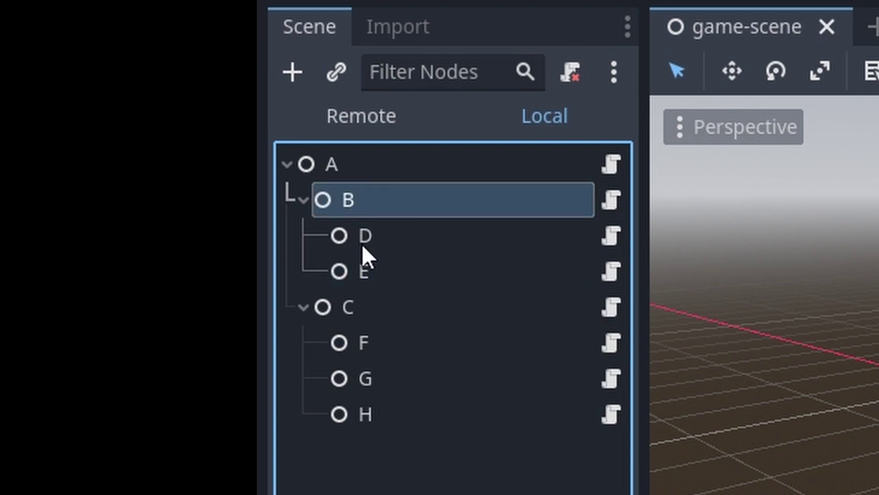
pyautogui.click(366, 306)
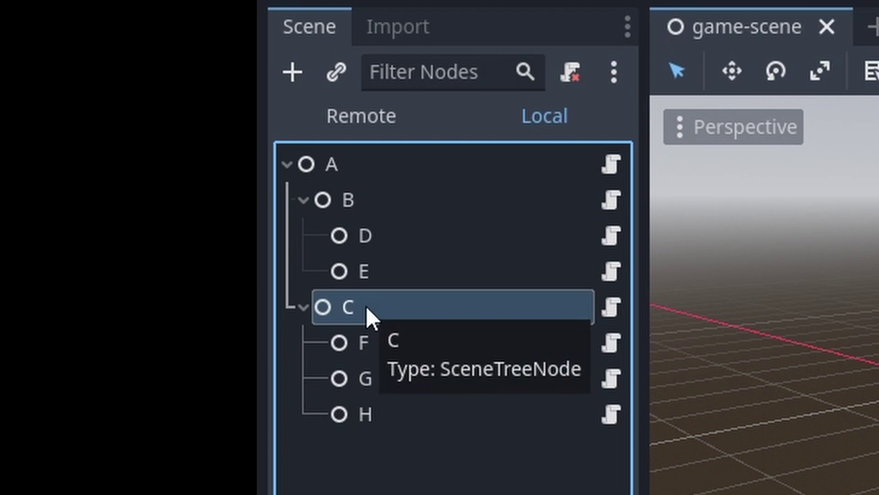
pyautogui.click(364, 341)
pyautogui.click(375, 373)
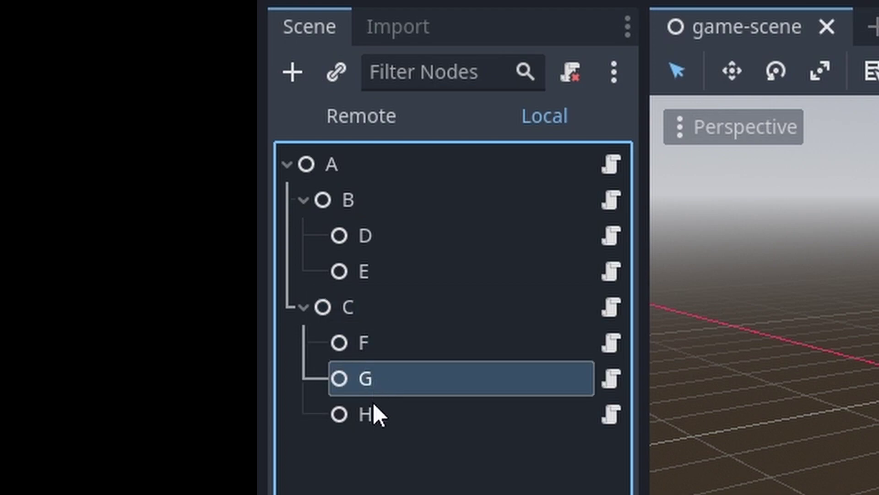
pyautogui.click(374, 411)
pyautogui.click(380, 378)
pyautogui.click(381, 345)
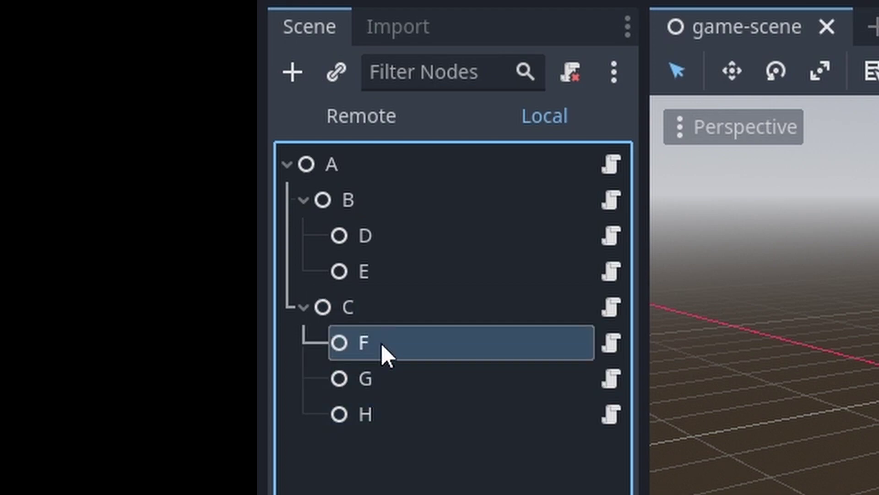
pyautogui.click(361, 305)
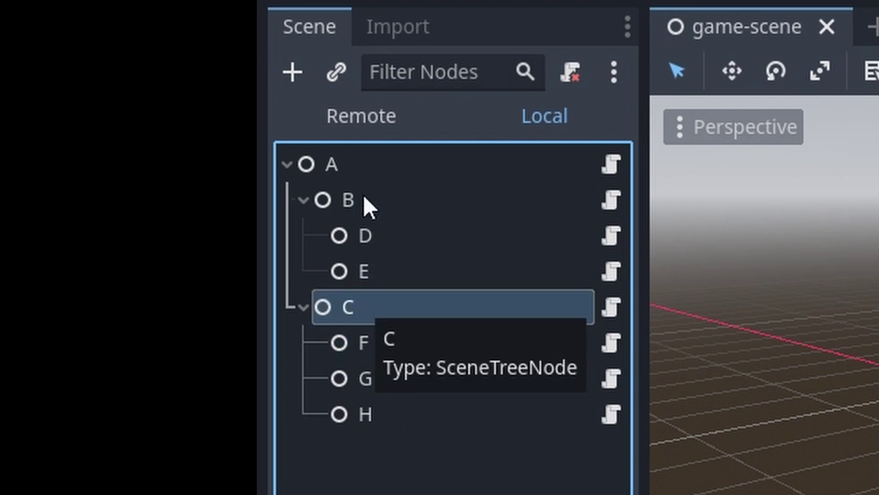
pyautogui.click(364, 198)
pyautogui.click(375, 308)
pyautogui.click(368, 207)
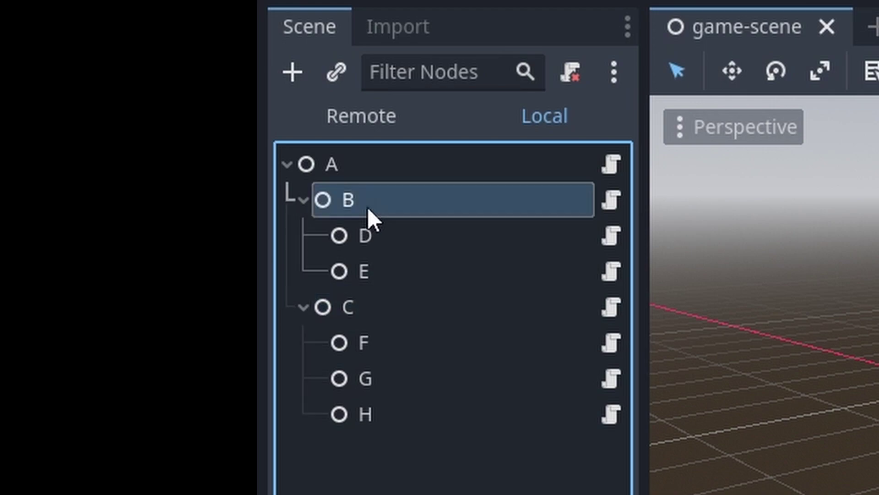
pyautogui.click(346, 166)
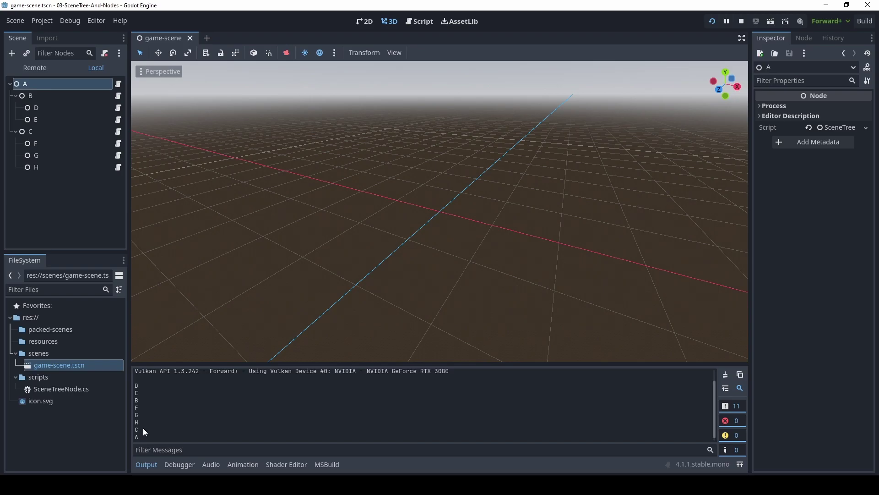
# Declare a public NodeType enum at the top of the class with entries Root, Branch and Leaf.
pyautogui.hotkey('alt', 'Tab')
pyautogui.click(335, 133)
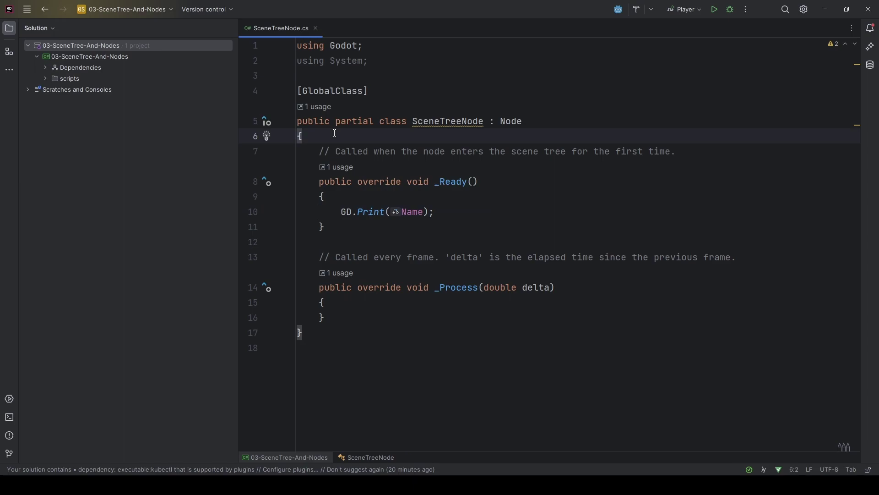
pyautogui.press('Return')
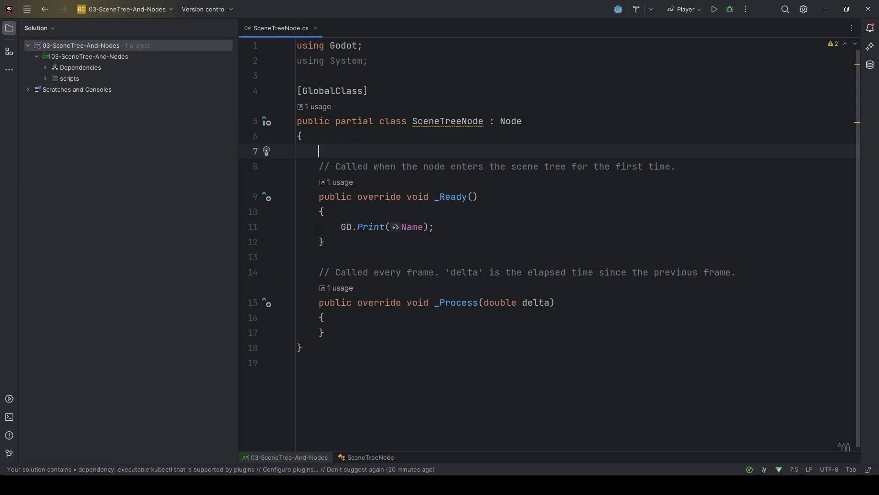
pyautogui.press('Return')
pyautogui.press('Up')
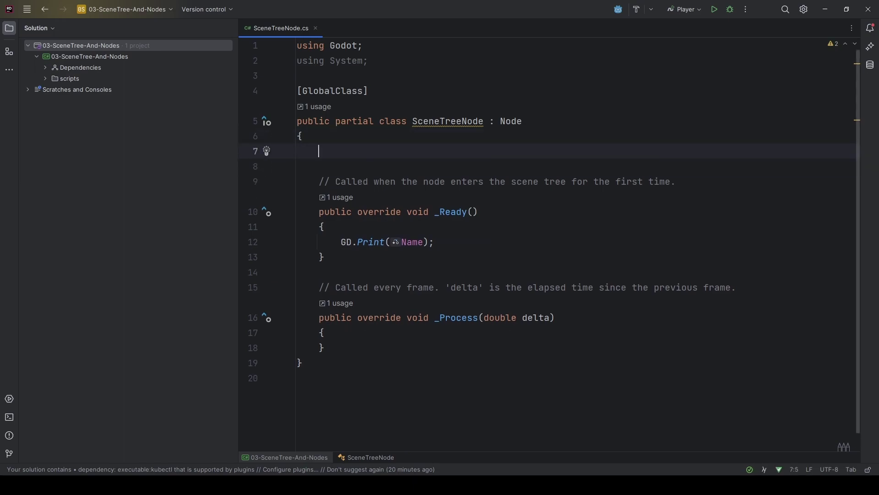
pyautogui.write('public enu')
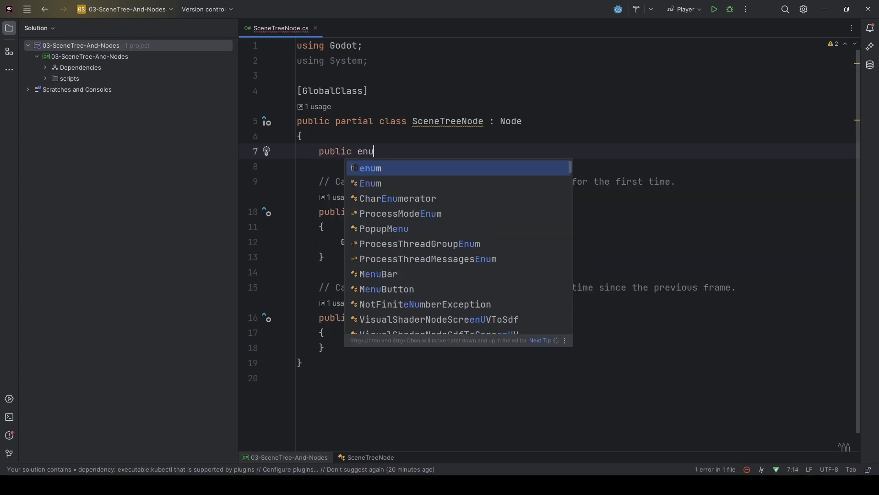
pyautogui.write('m NodeType')
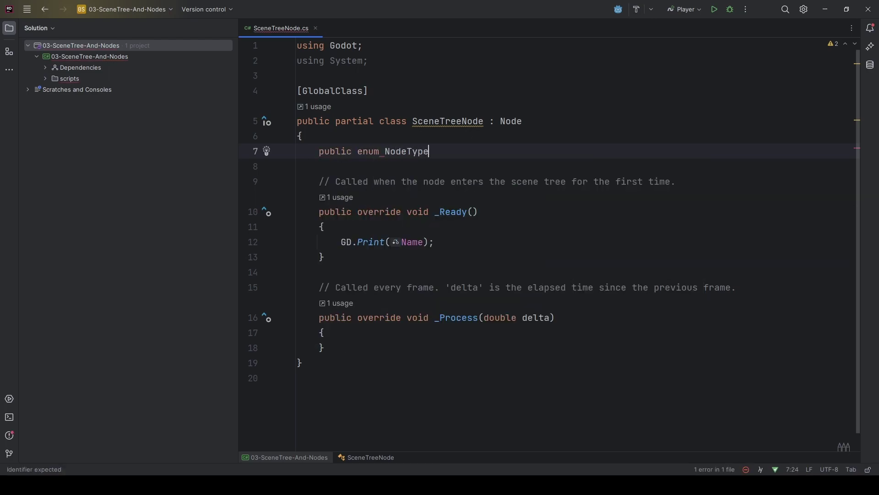
pyautogui.press('Return')
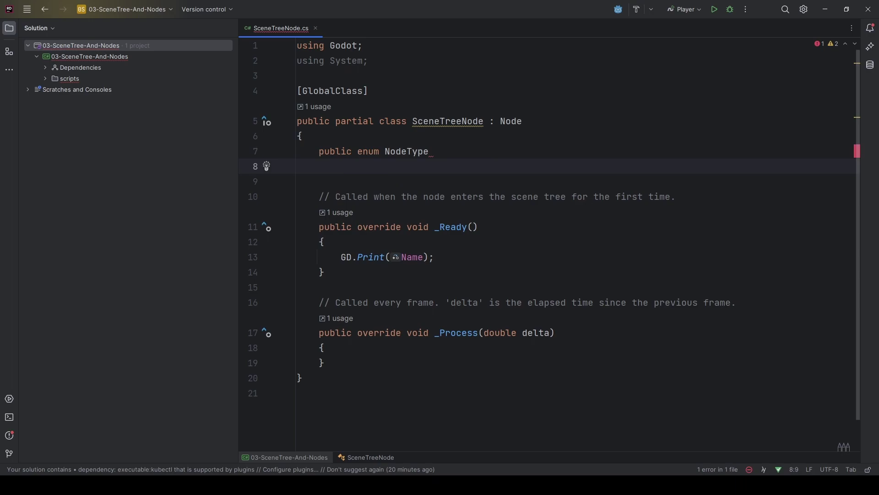
pyautogui.write('{')
pyautogui.press('Return')
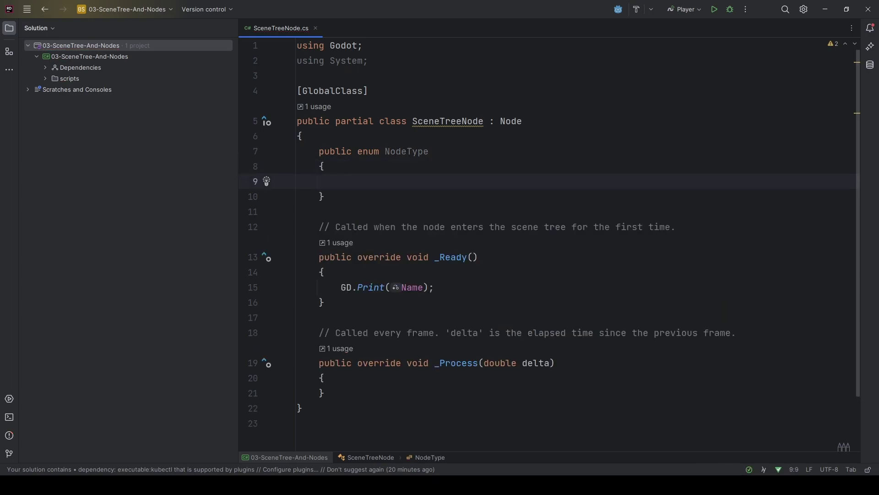
pyautogui.write('Root')
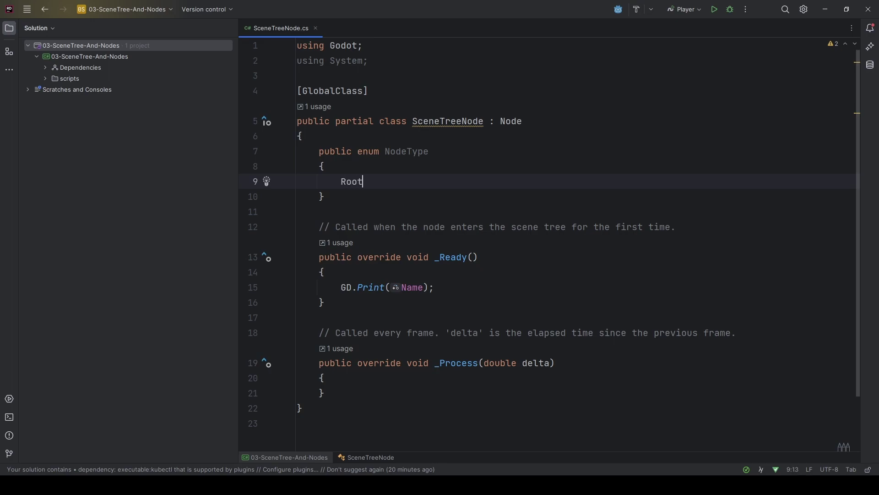
pyautogui.write(',')
pyautogui.press('Return')
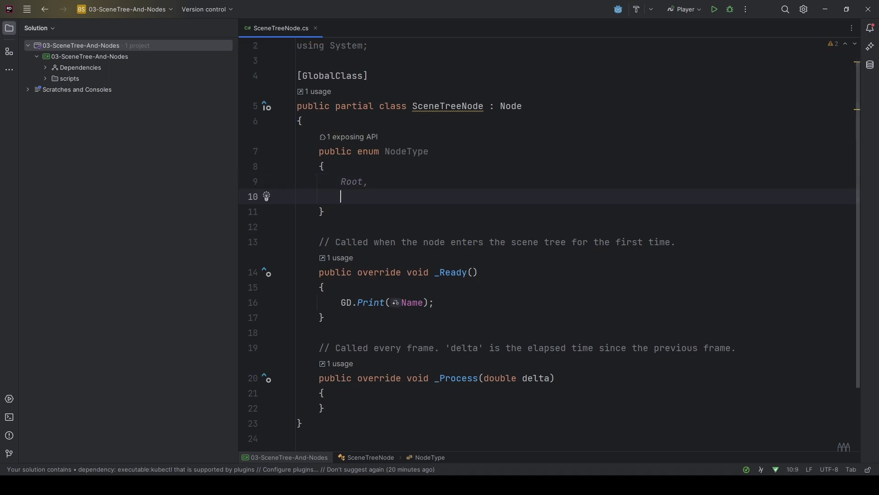
pyautogui.write('Branch,')
pyautogui.press('Return')
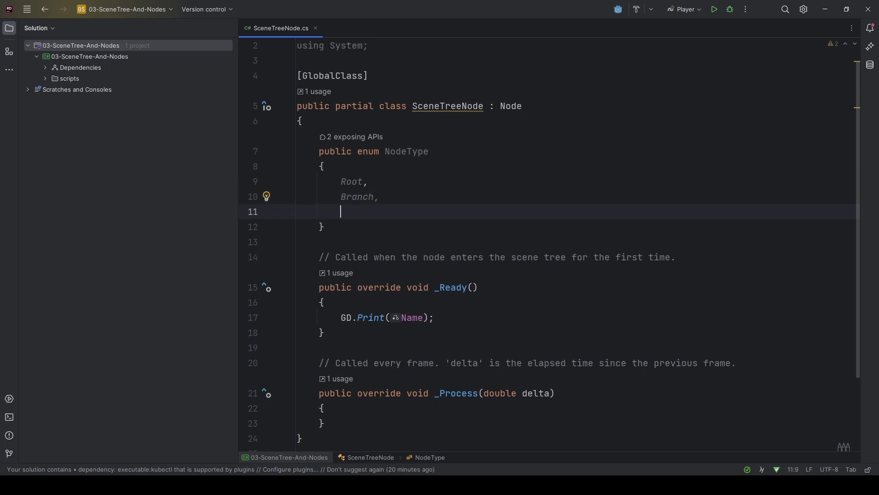
pyautogui.write('Leaf')
pyautogui.write(',')
# Number the enum entries Root = 0, Branch = 1, Leaf = 2.
pyautogui.click(363, 181)
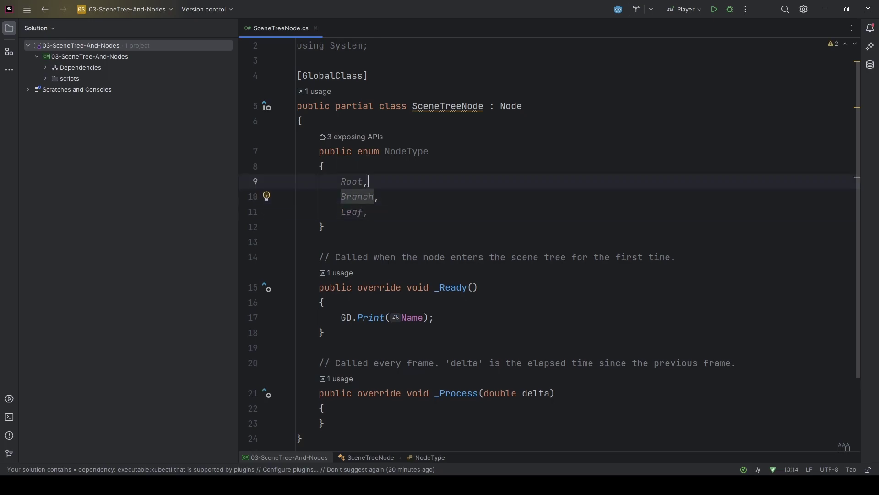
pyautogui.write('= 0')
pyautogui.press('Escape')
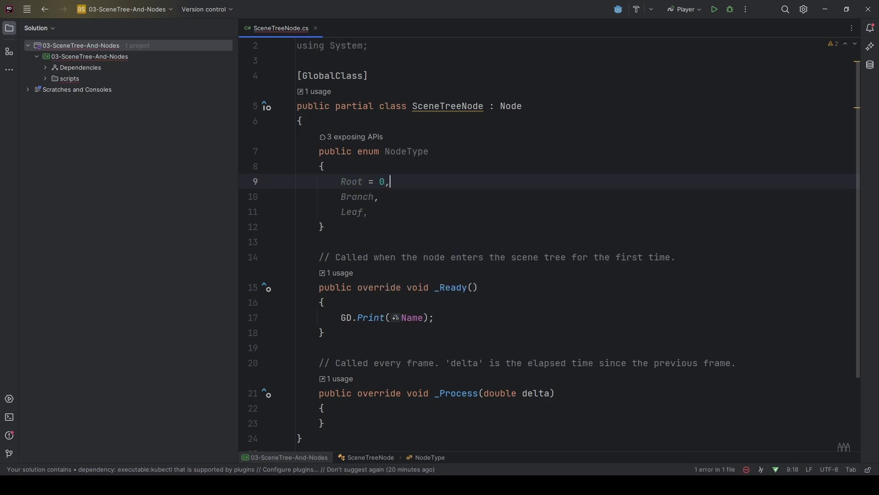
pyautogui.click(374, 197)
pyautogui.write('= 1')
pyautogui.click(369, 211)
pyautogui.click(365, 211)
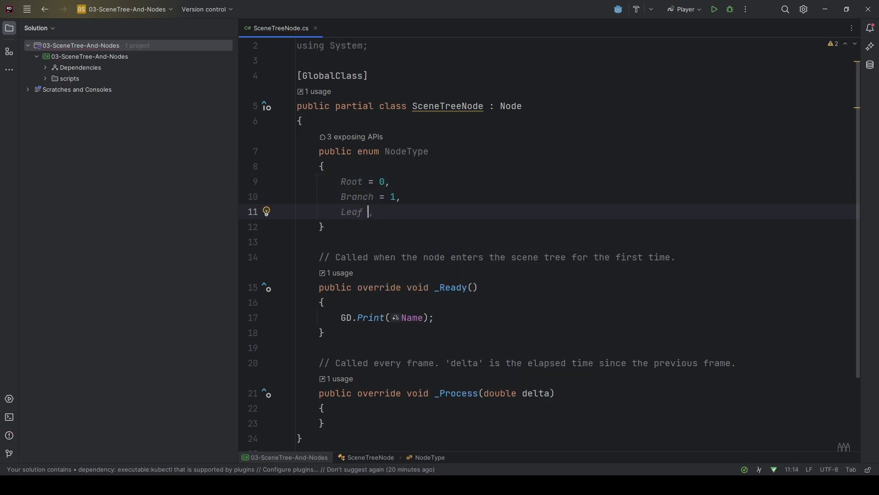
pyautogui.write('= 2')
# Comment the entries //Wurzel, //Zweig and //Blatt.
pyautogui.press('Up')
pyautogui.press('Up')
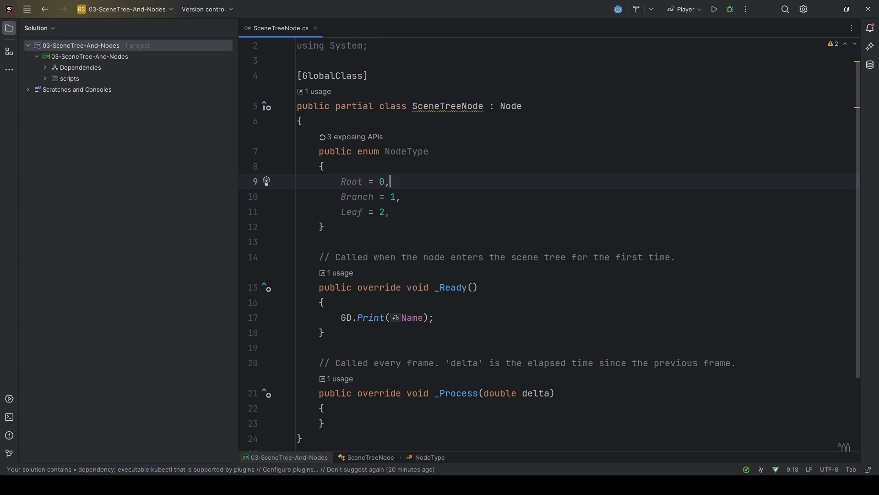
pyautogui.press('Tab')
pyautogui.write('//Wurze')
pyautogui.write('l')
pyautogui.press('Down')
pyautogui.press('Tab')
pyautogui.write('//')
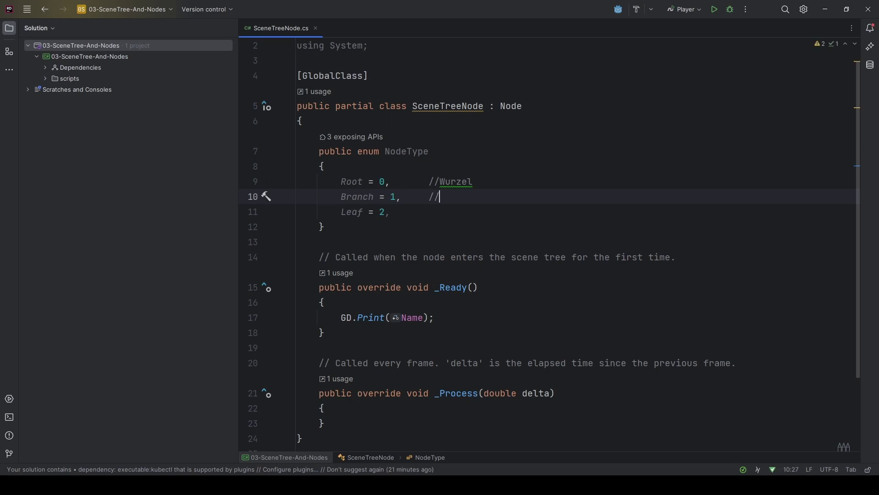
pyautogui.write('Zweig')
pyautogui.press('Down')
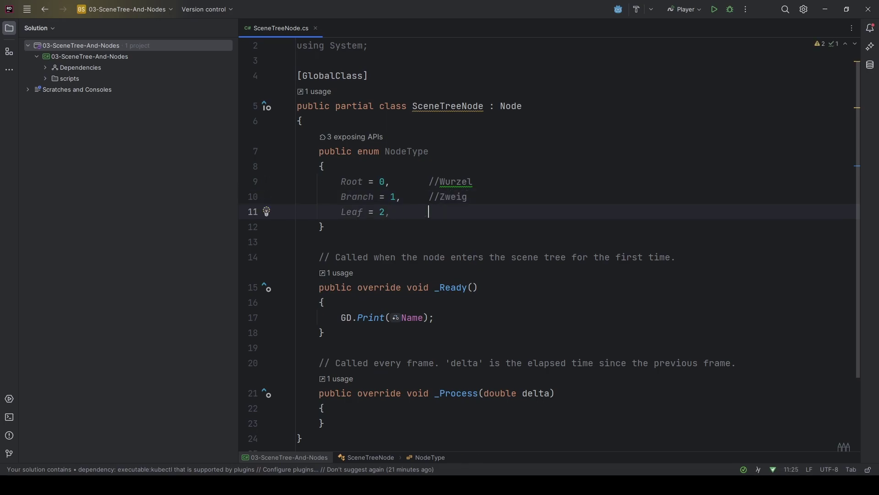
pyautogui.press('Tab')
pyautogui.write('//Blatt')
pyautogui.click(325, 227)
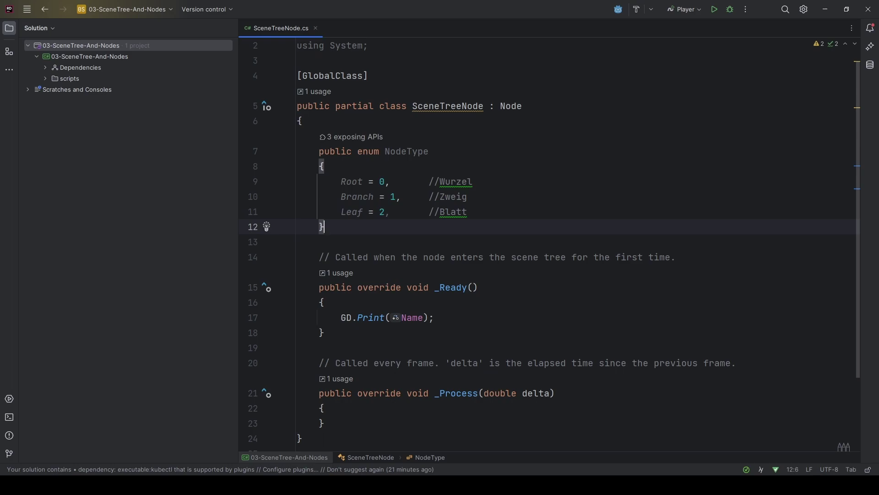
# Below the enum, add an [Export] public NodeType NodeType; field using completion.
pyautogui.press('Return')
pyautogui.write('[E')
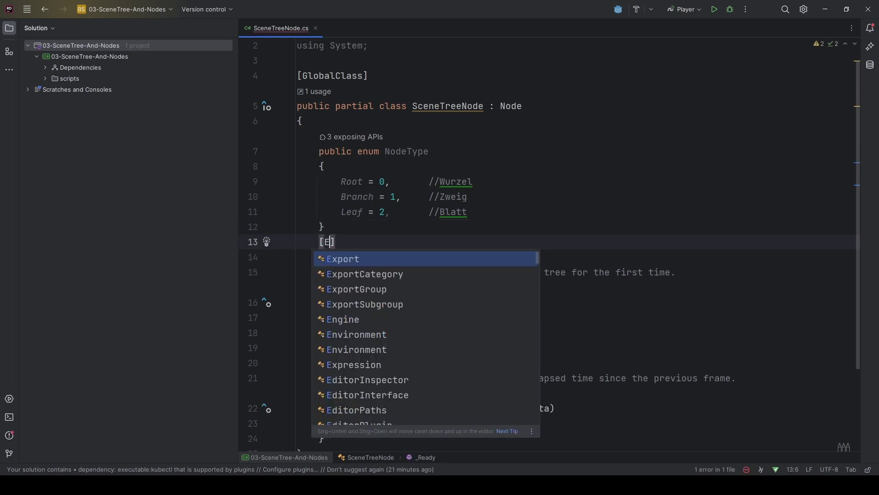
pyautogui.write('xp')
pyautogui.press('Return')
pyautogui.write(']')
pyautogui.press('Return')
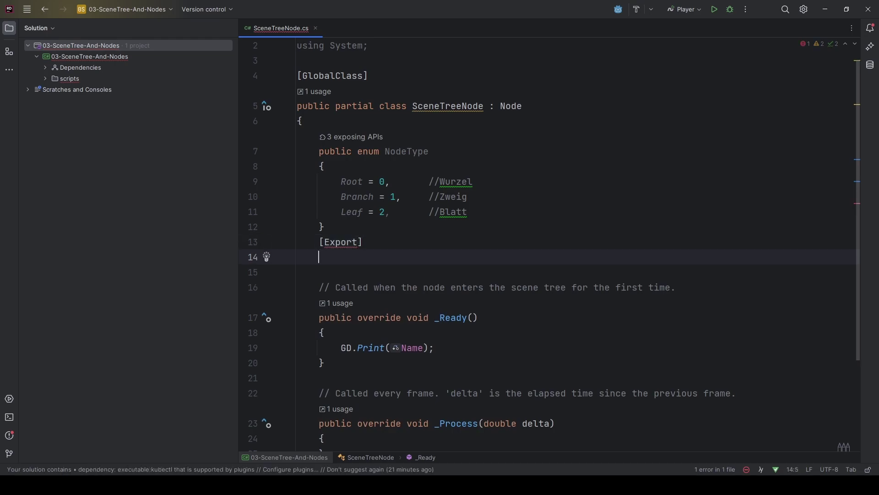
pyautogui.write('public NodeT')
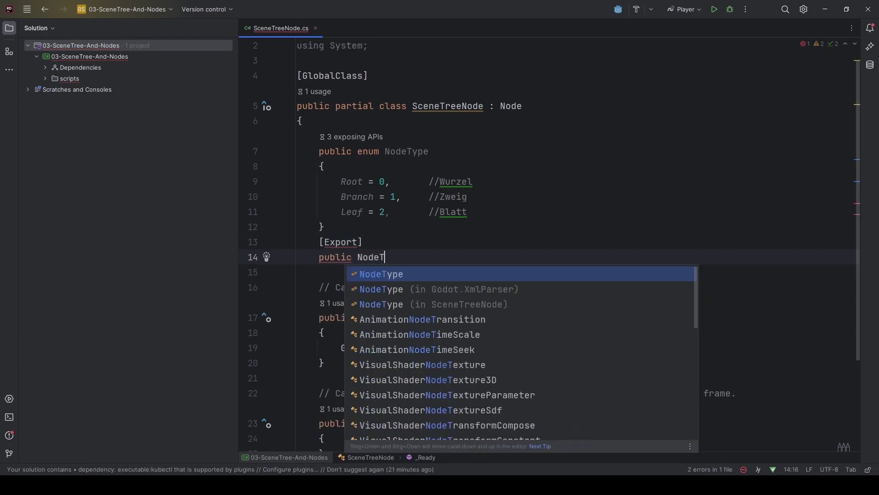
pyautogui.press('Return')
pyautogui.write('Node')
pyautogui.press('Return')
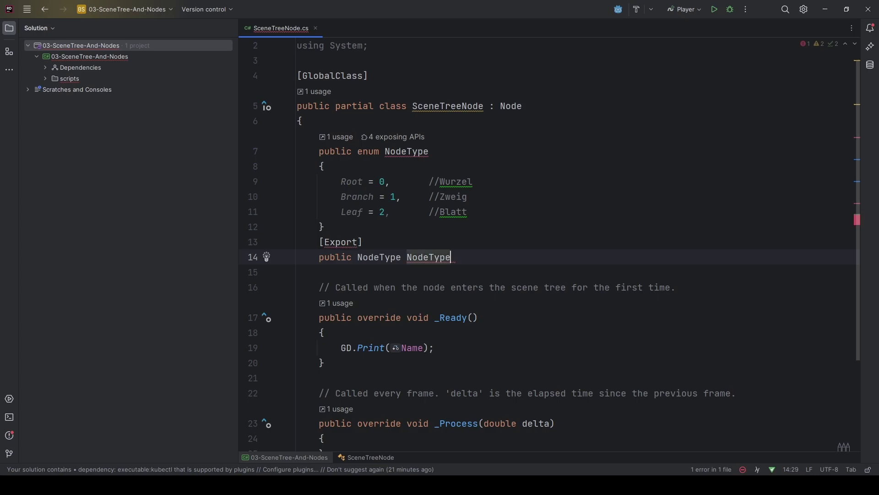
pyautogui.write(';')
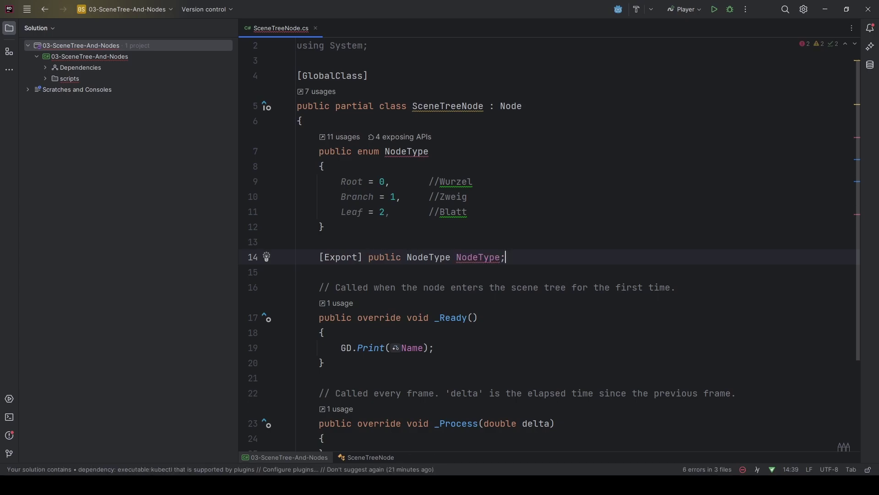
# Rename the field from NodeType to Type to resolve the name clash with the enum.
pyautogui.doubleClick(463, 257)
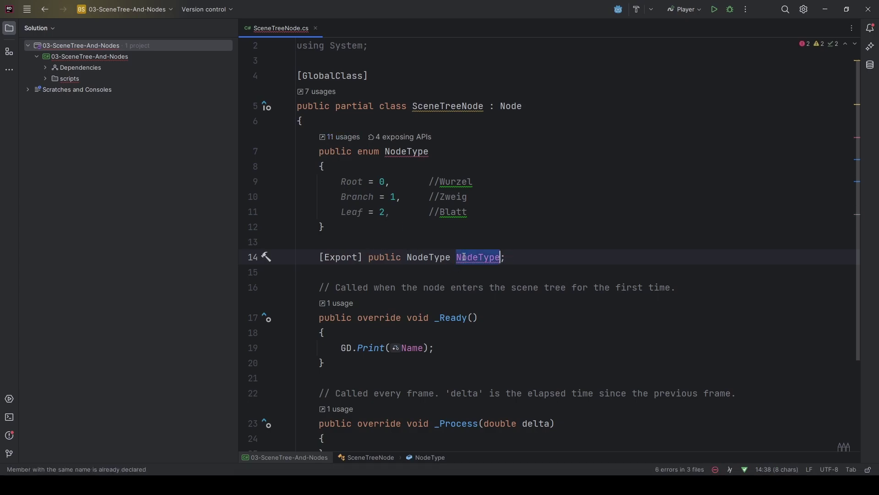
pyautogui.doubleClick(405, 151)
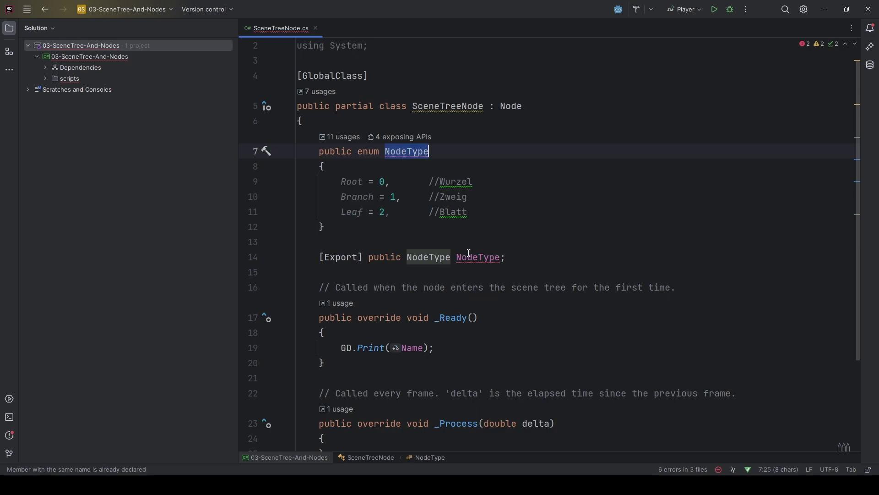
pyautogui.moveTo(480, 257)
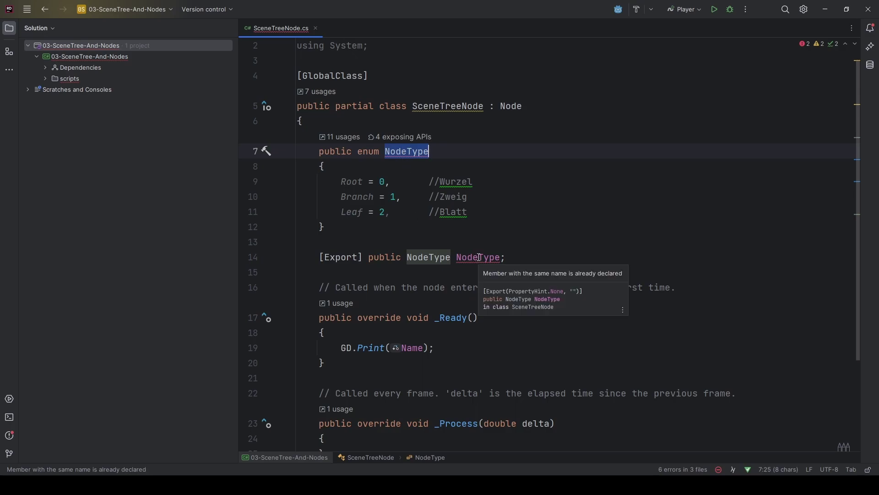
pyautogui.moveTo(479, 257); pyautogui.dragTo(461, 254)
pyautogui.press('BackSpace')
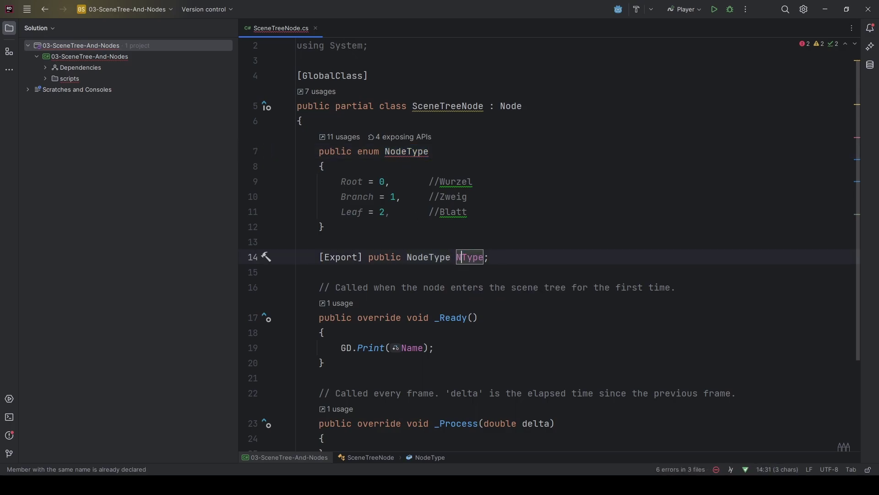
pyautogui.click(470, 238)
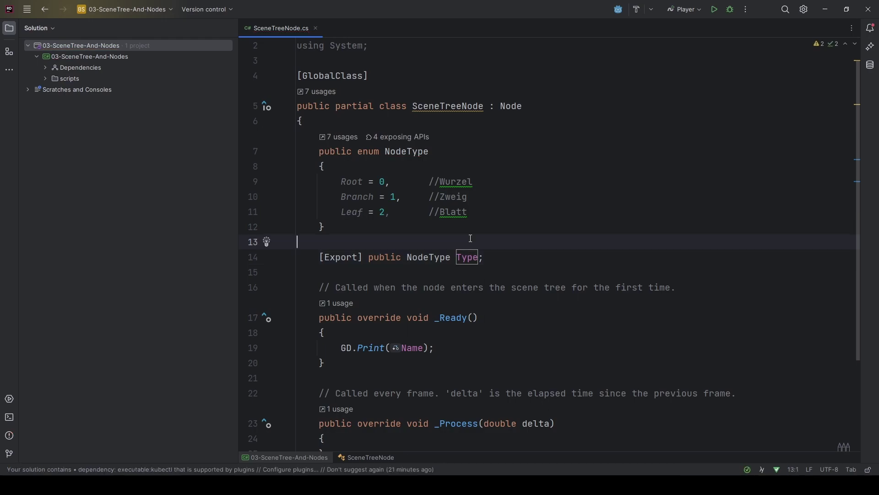
pyautogui.click(826, 6)
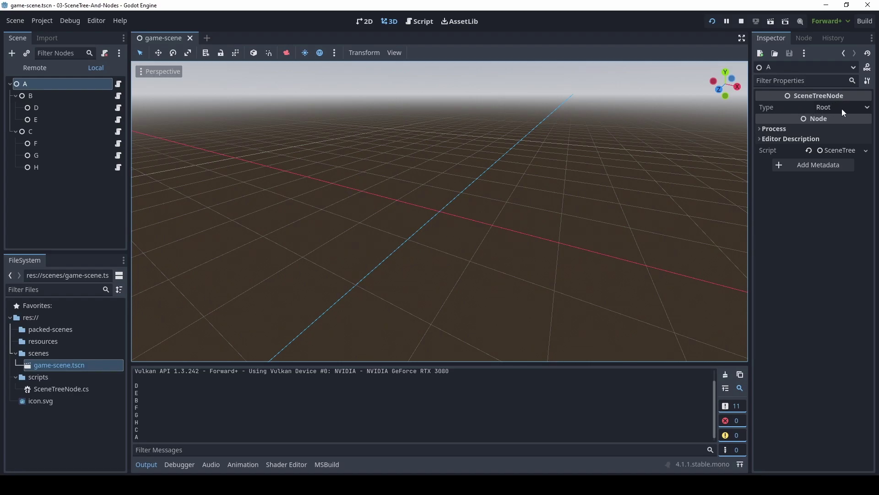
pyautogui.click(842, 107)
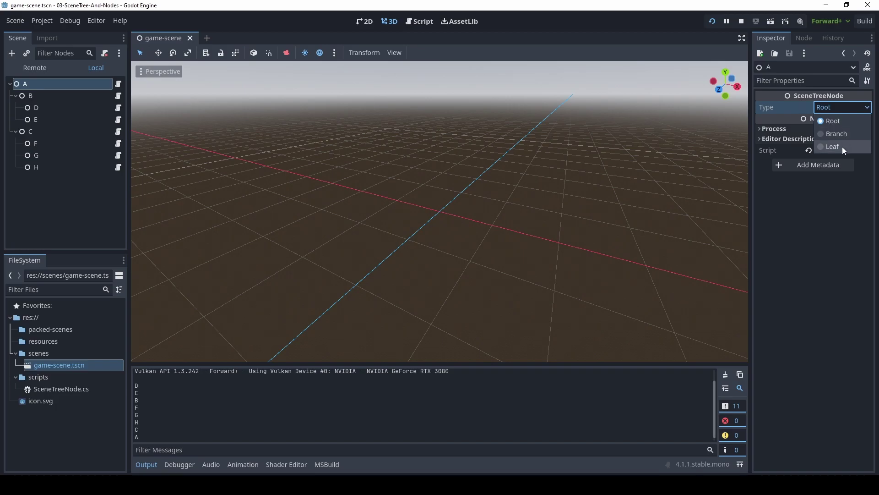
pyautogui.click(417, 173)
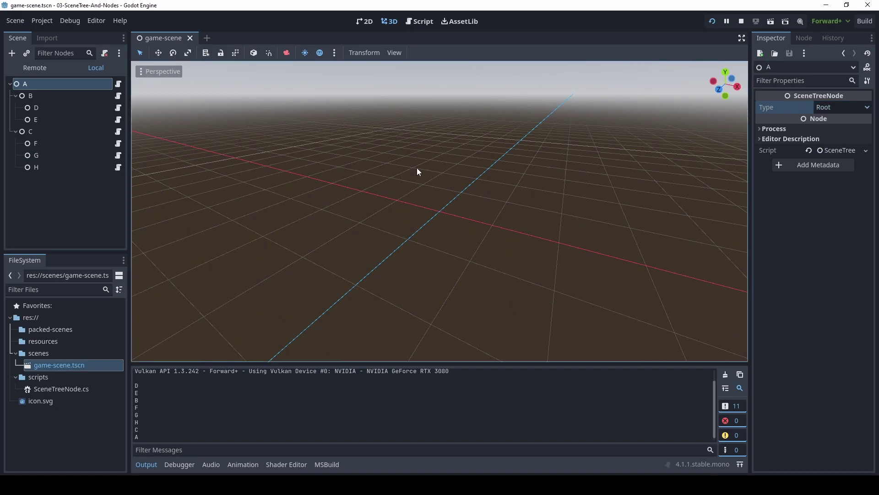
pyautogui.hotkey('alt', 'Tab')
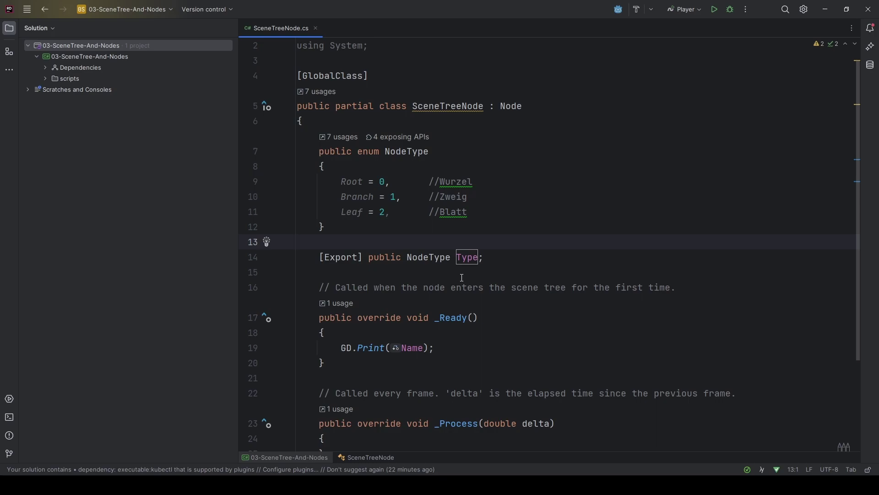
# Add [Export] public bool HasParent; and [Export] public bool HasChildren; below the Type field.
pyautogui.moveTo(488, 209); pyautogui.dragTo(244, 183)
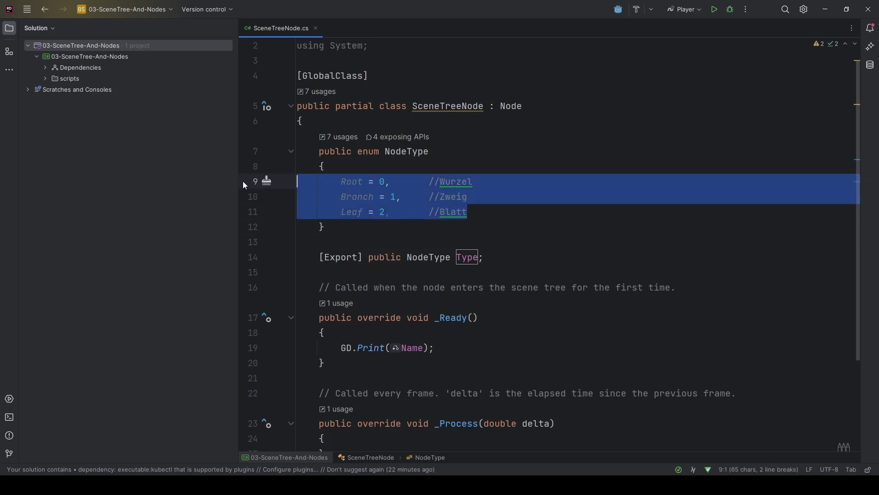
pyautogui.click(536, 260)
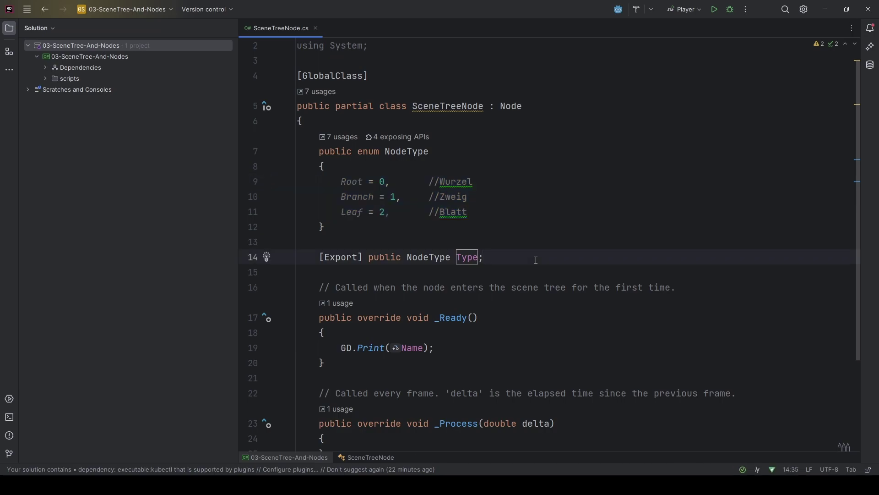
pyautogui.press('Return')
pyautogui.write('[E')
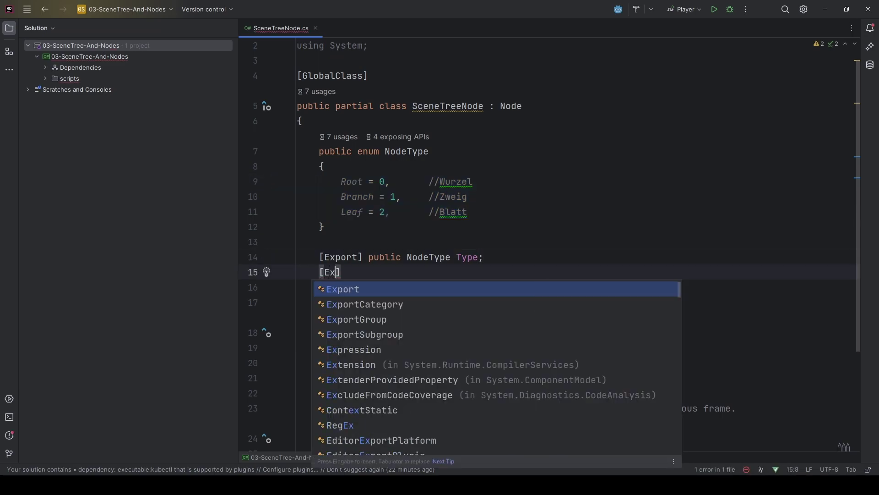
pyautogui.write('xport] public ')
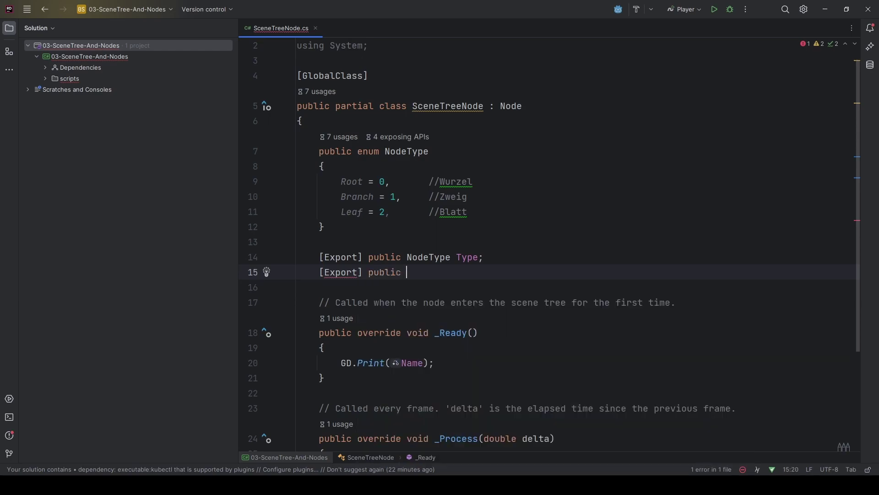
pyautogui.write('bool HasParen')
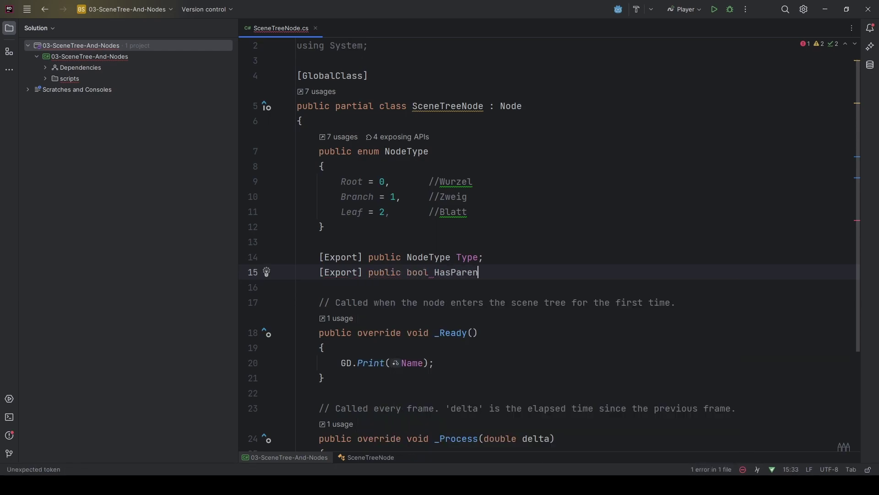
pyautogui.write('t;')
pyautogui.press('Return')
pyautogui.write('[E')
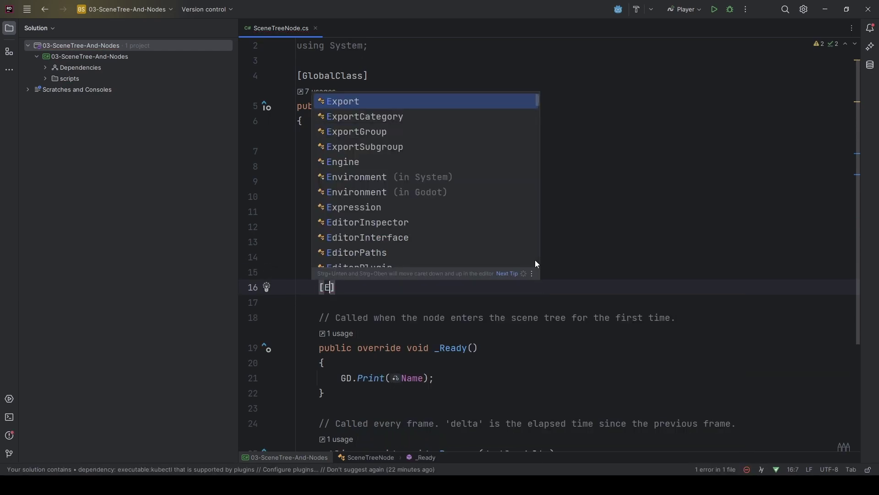
pyautogui.write('xport] public bool')
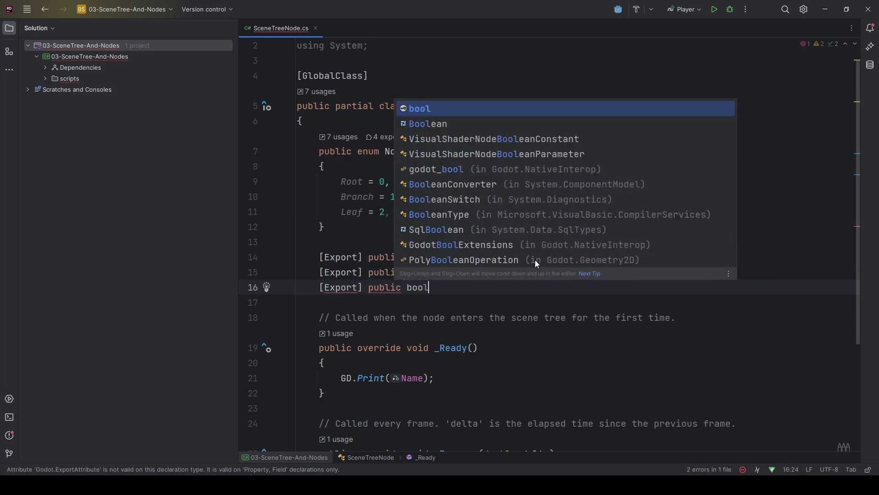
pyautogui.write(' HasChildren;')
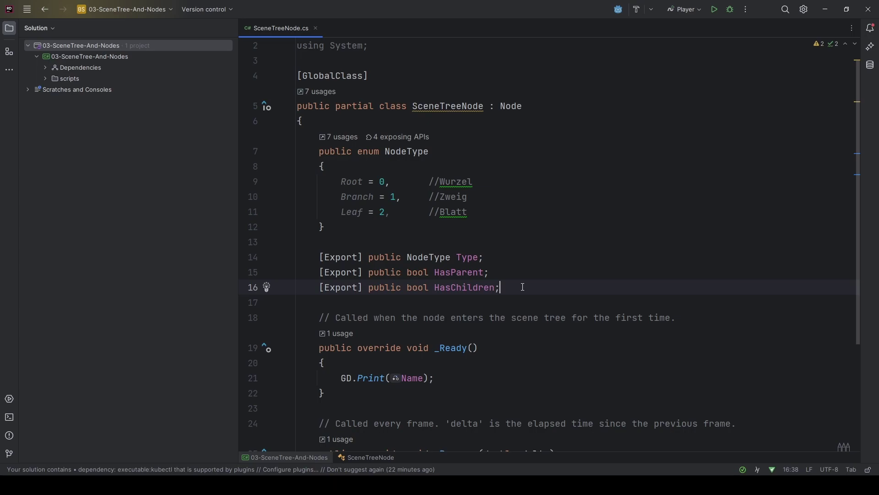
pyautogui.moveTo(521, 284)
pyautogui.mouseDown()
pyautogui.moveTo(269, 286)
pyautogui.moveTo(260, 273)
pyautogui.mouseUp()
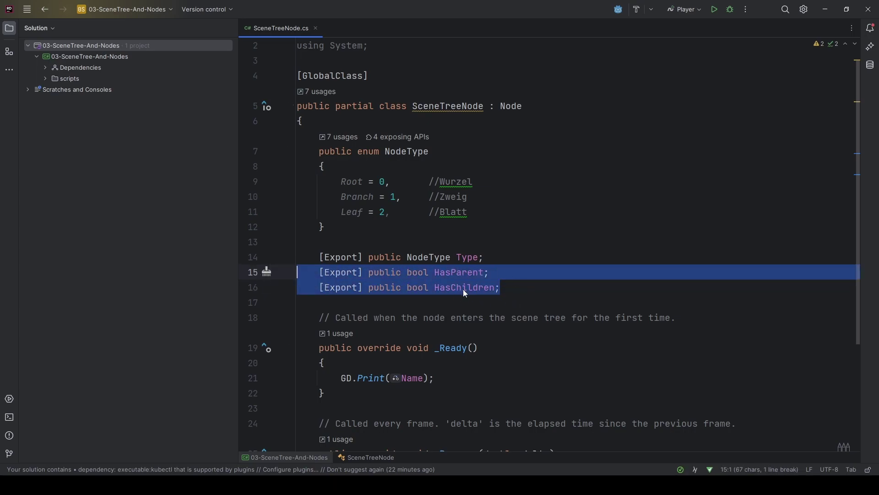
pyautogui.moveTo(497, 256); pyautogui.dragTo(246, 257)
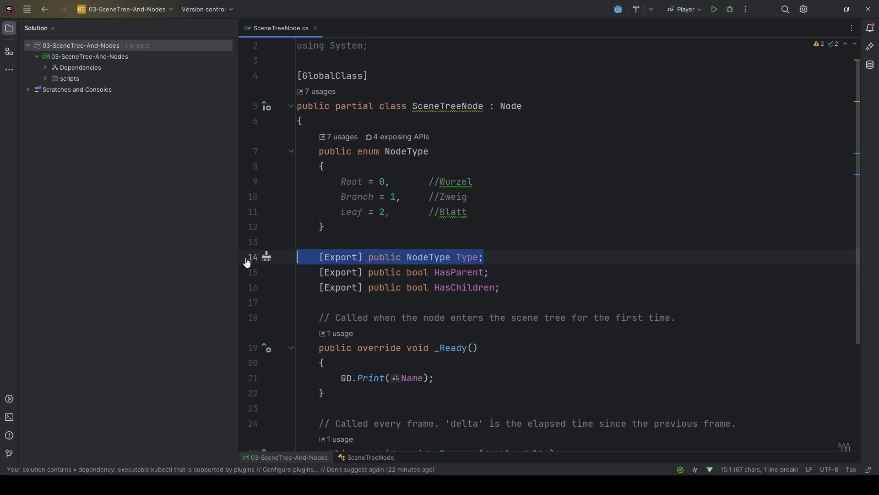
# Add the comment '//1) Get Parent Information' after GD.Print in _Ready.
pyautogui.click(410, 364)
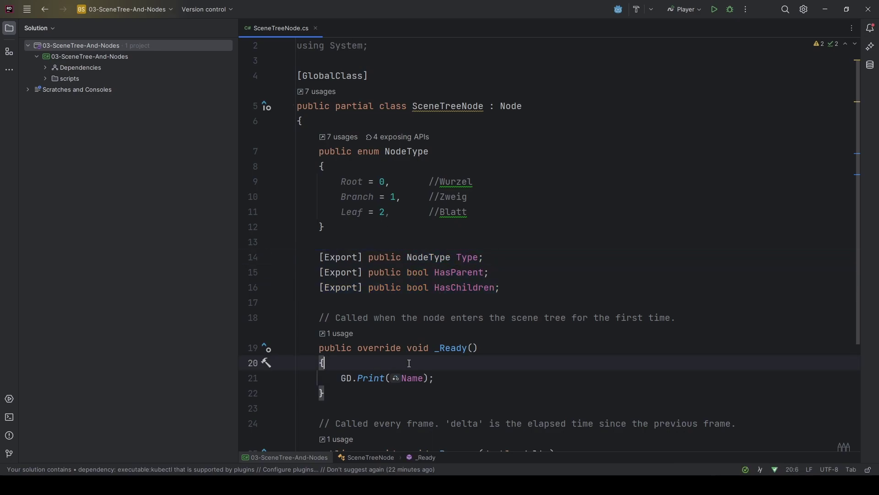
pyautogui.scroll(-1, 410, 365)
pyautogui.press('Down')
pyautogui.press('End')
pyautogui.press('Return')
pyautogui.press('Return')
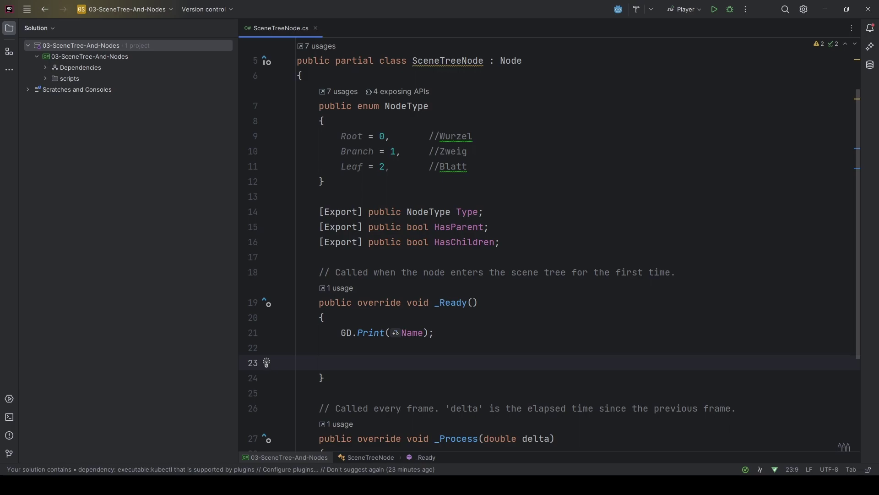
pyautogui.write('//')
pyautogui.write('1)')
pyautogui.write(' Get P')
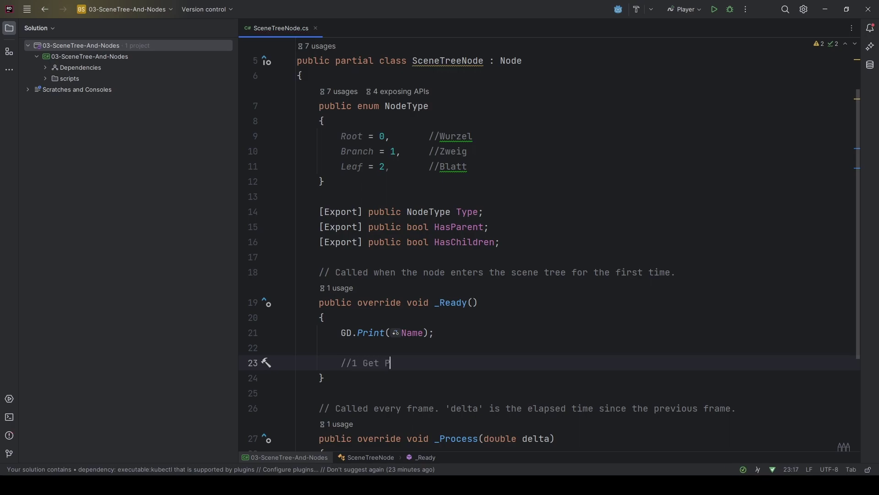
pyautogui.write('arent Infor')
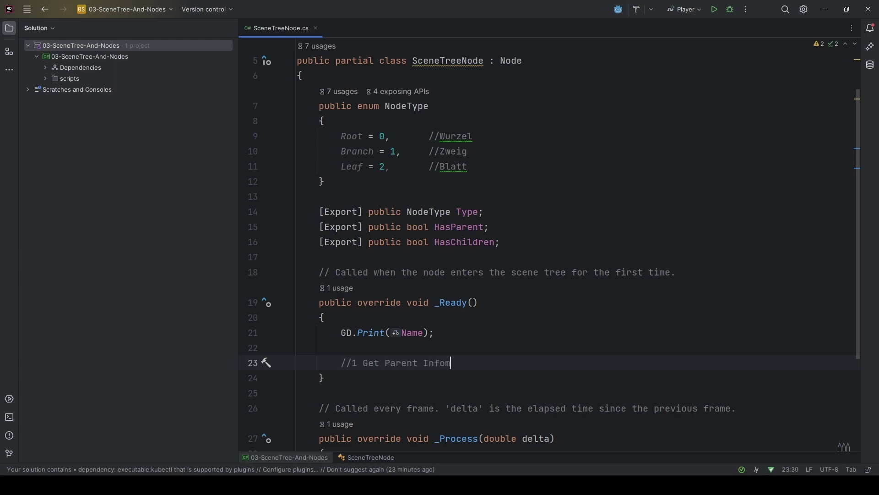
pyautogui.write('mation')
pyautogui.click(358, 362)
pyautogui.write(')')
pyautogui.click(513, 365)
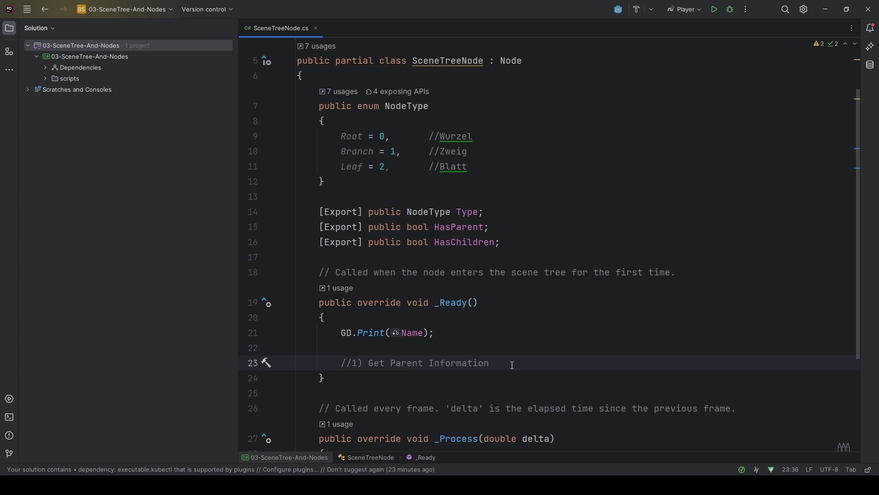
# Add 'var parentNode = GetParent();' under the comment.
pyautogui.press('Return')
pyautogui.write('Getparen')
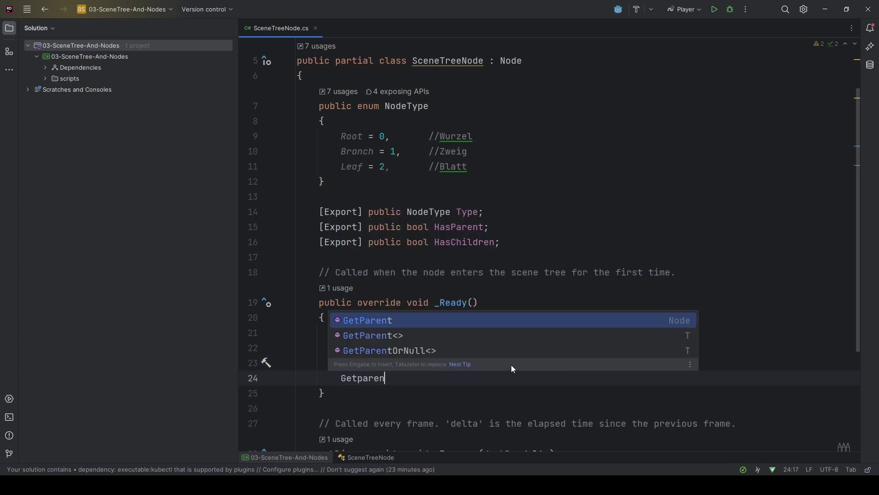
pyautogui.press('Return')
pyautogui.write(';')
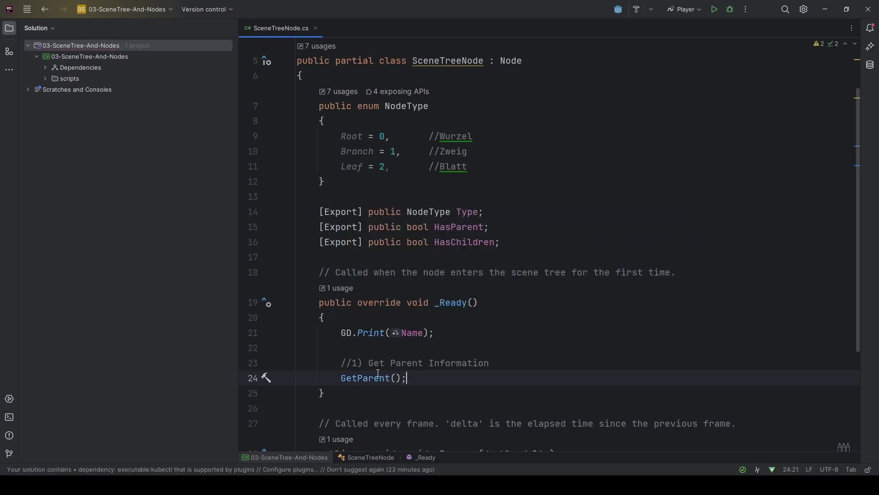
pyautogui.moveTo(375, 377)
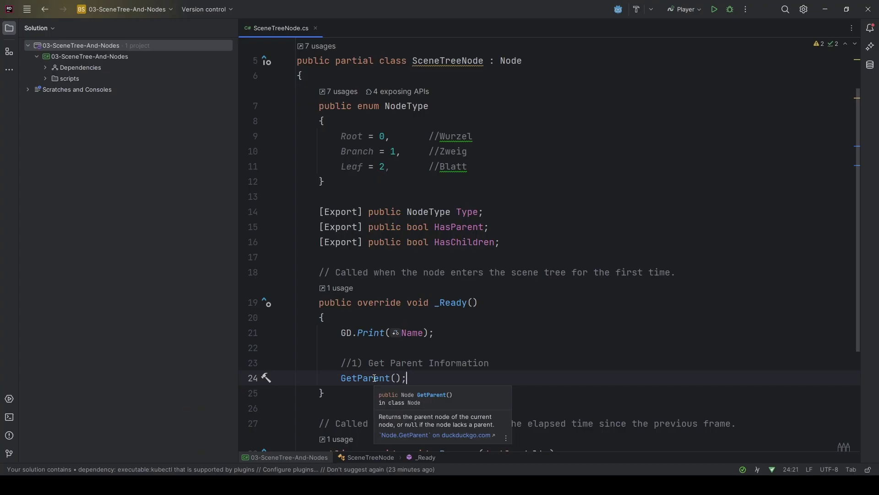
pyautogui.click(342, 379)
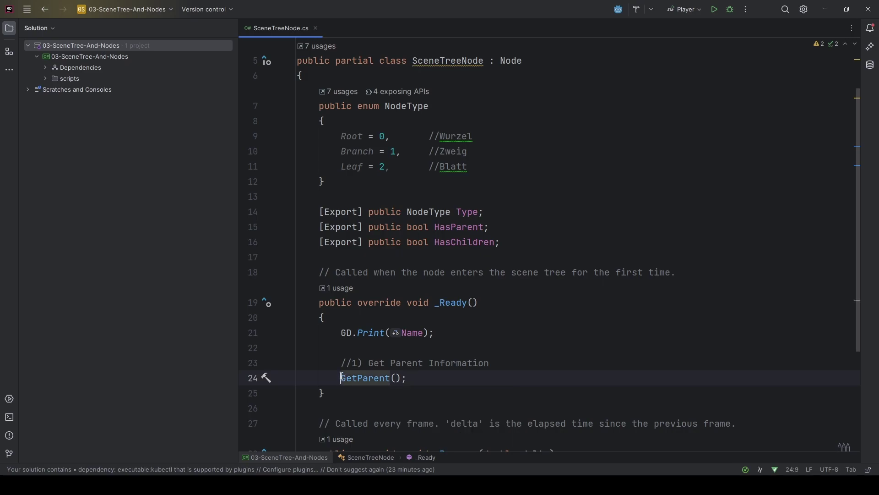
pyautogui.write('var parent')
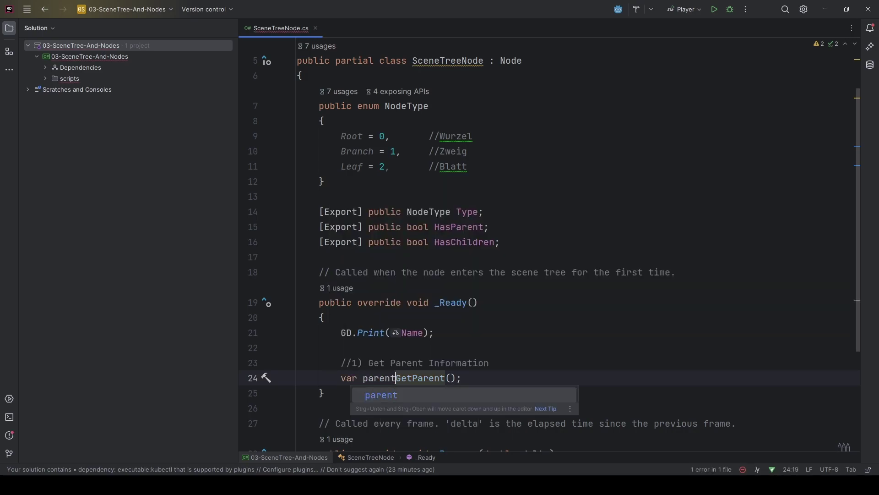
pyautogui.write('Node =')
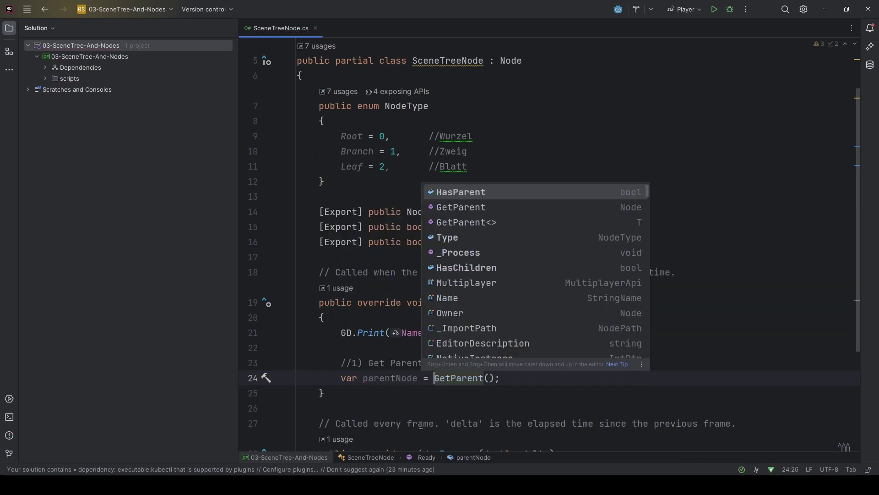
pyautogui.click(520, 376)
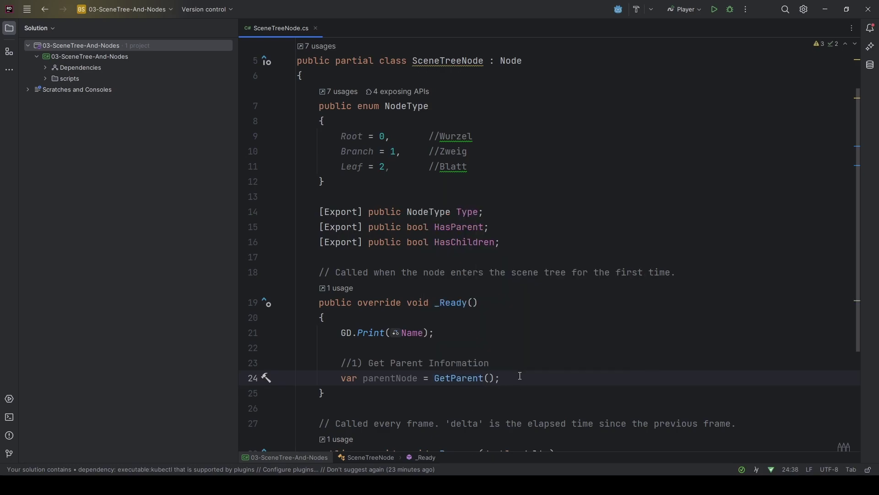
# Add 'HasParent = parentNode is not null;' on the next line.
pyautogui.doubleClick(459, 231)
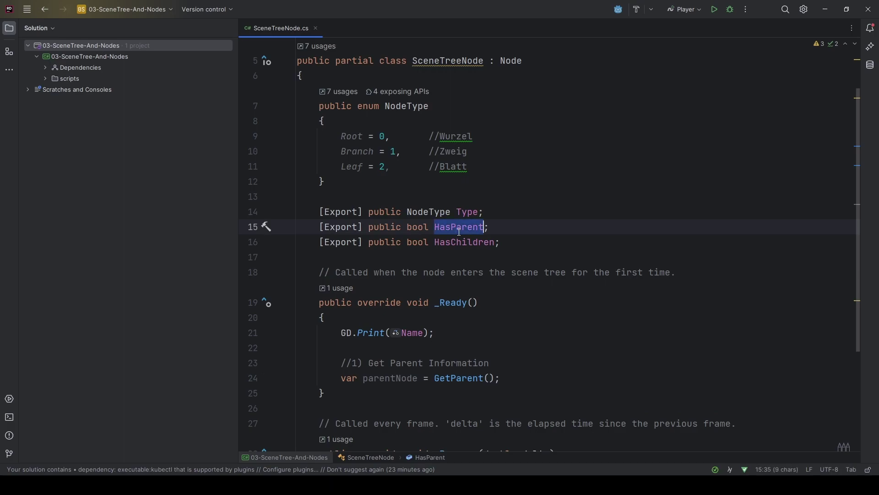
pyautogui.click(507, 380)
pyautogui.press('Return')
pyautogui.write('HasP')
pyautogui.press('Return')
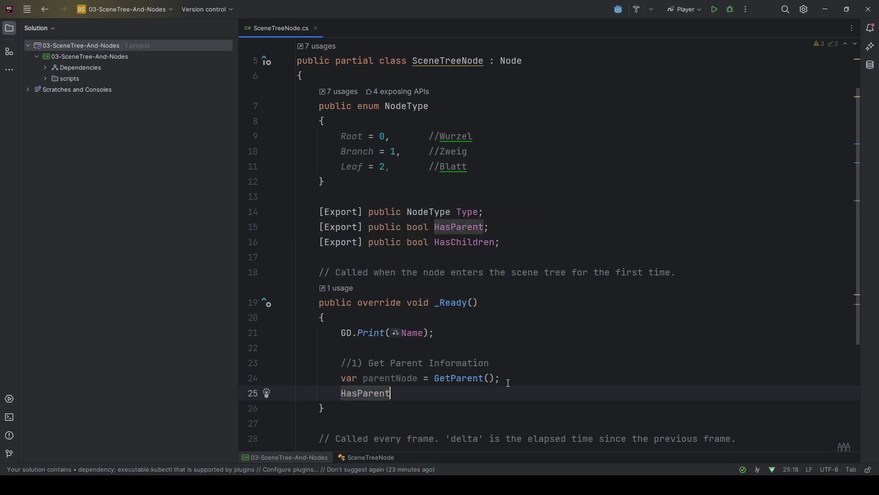
pyautogui.write(' =')
pyautogui.write(' p')
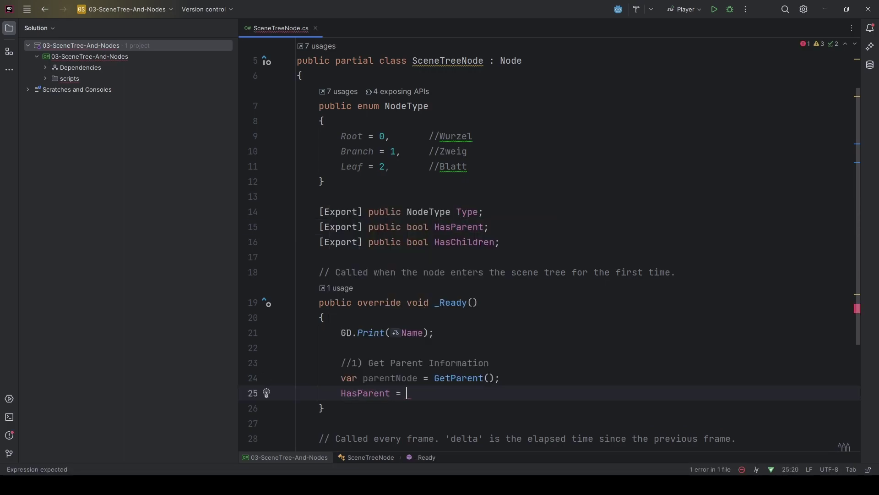
pyautogui.write('are')
pyautogui.press('Return')
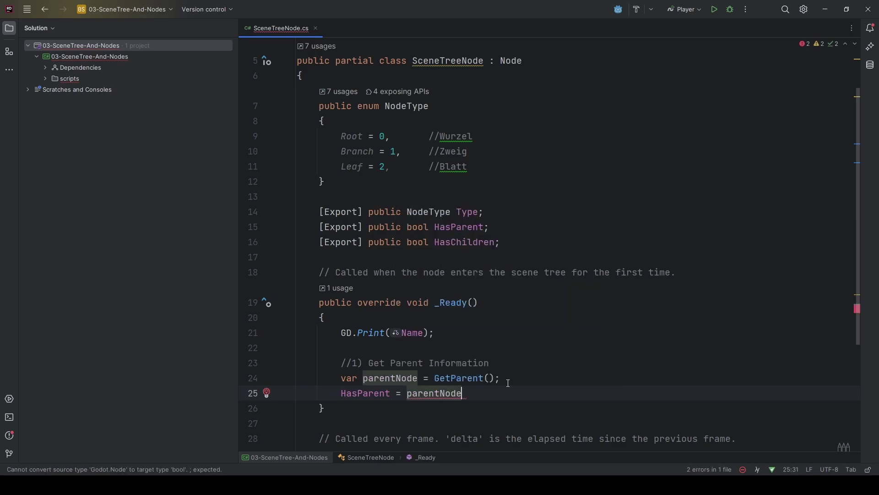
pyautogui.write(' is not null')
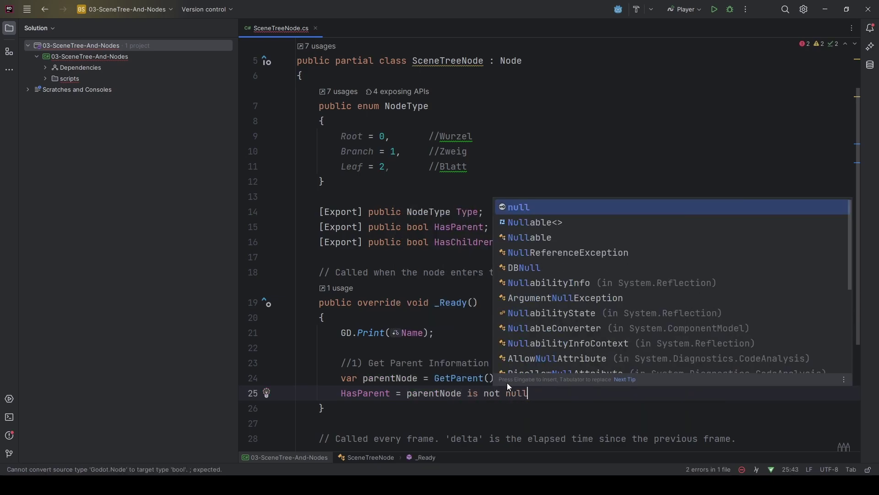
pyautogui.write(';')
pyautogui.doubleClick(439, 393)
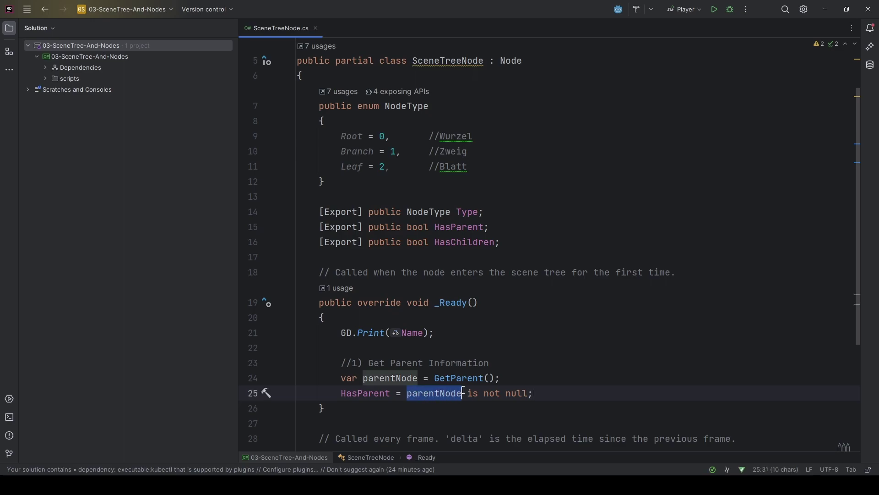
pyautogui.moveTo(485, 393); pyautogui.dragTo(530, 393)
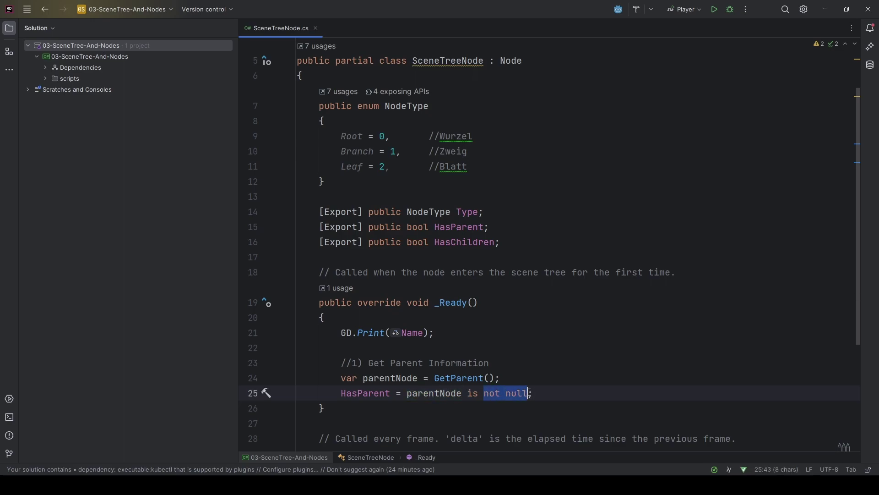
pyautogui.doubleClick(359, 393)
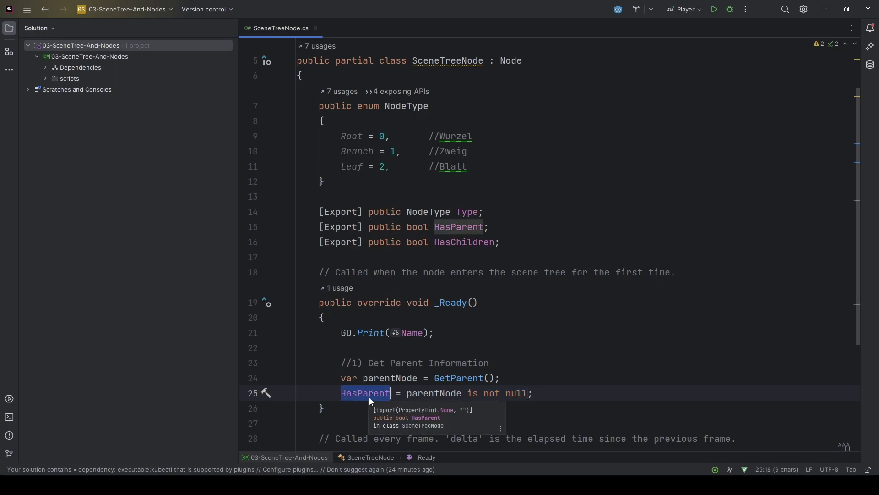
pyautogui.click(563, 392)
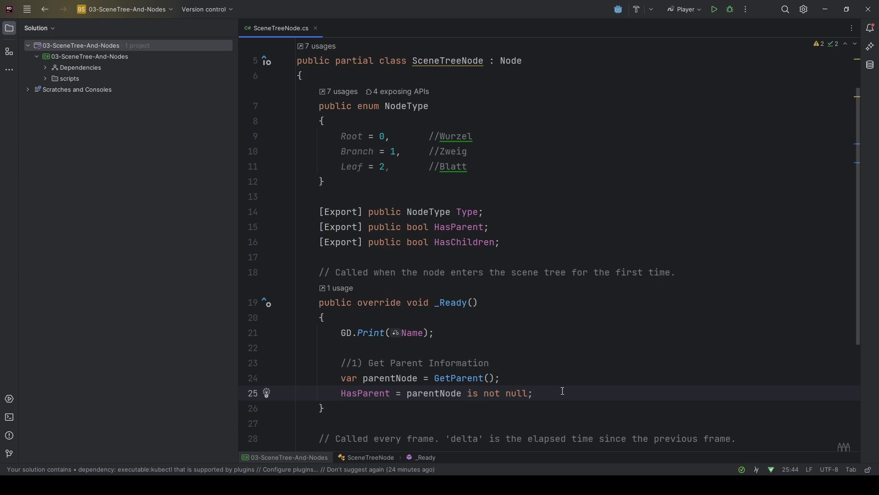
# Add a '//2) Get Child(ren) Information' comment and 'var childNode = GetChildren();' below it.
pyautogui.press('Return')
pyautogui.press('Return')
pyautogui.write('//2) Get Child')
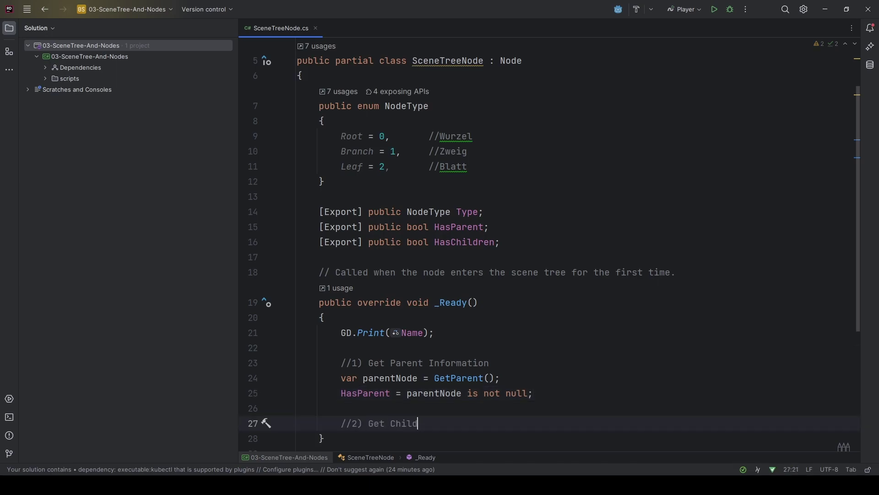
pyautogui.write('(ren) Inf')
pyautogui.write('ormation')
pyautogui.press('Return')
pyautogui.write('var c')
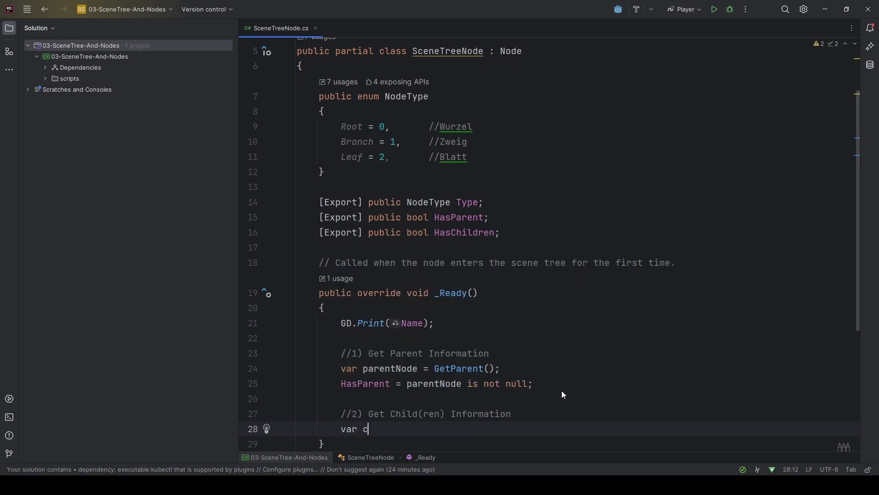
pyautogui.write('hildNode = ')
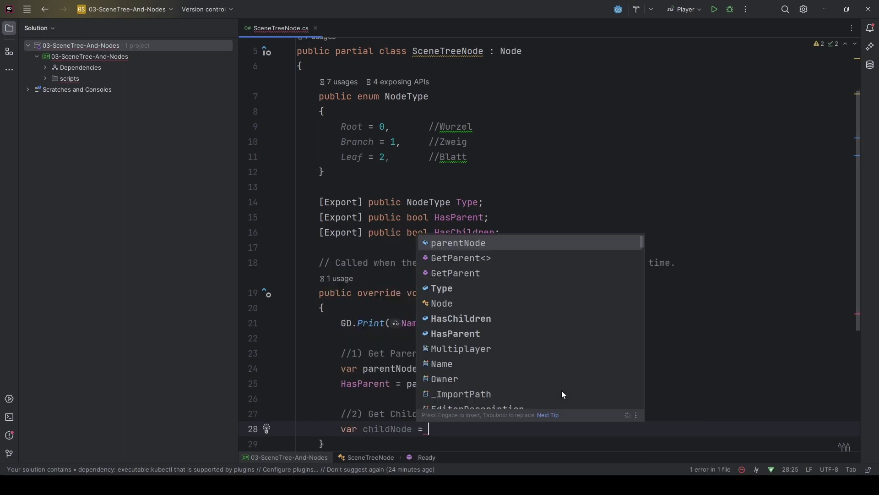
pyautogui.write('GetChild')
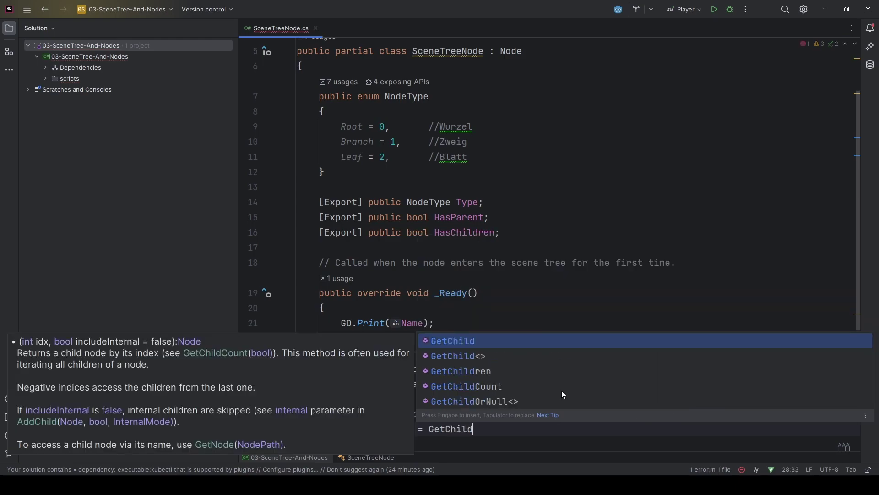
pyautogui.press('Down')
pyautogui.press('Down')
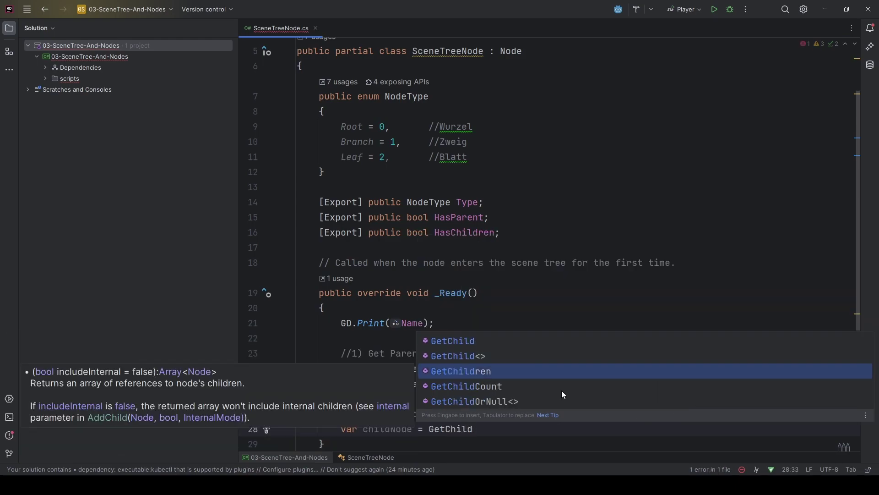
pyautogui.press('Down')
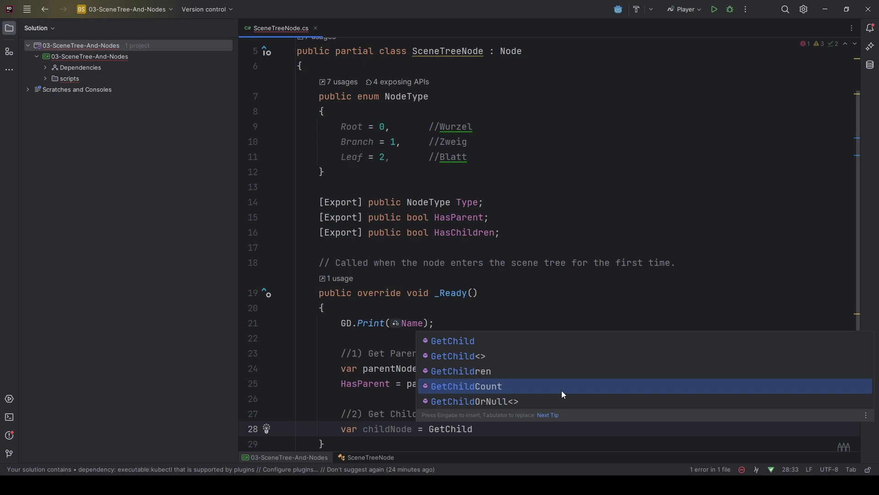
pyautogui.press('Up')
pyautogui.press('Return')
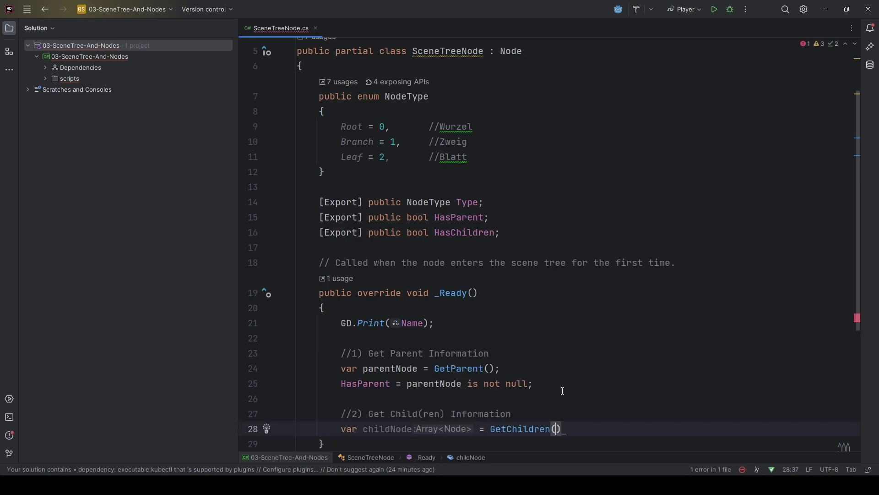
pyautogui.write(');')
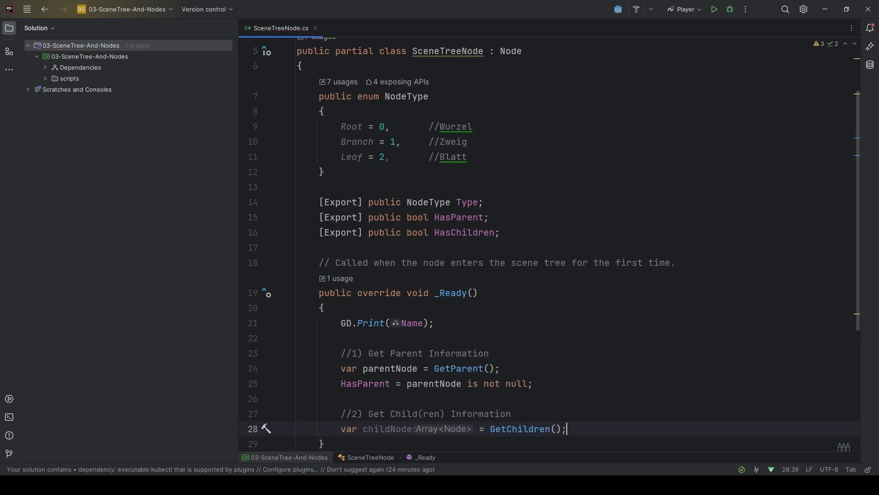
# Rename the childNode variable on line 28 to childNodes.
pyautogui.click(413, 427)
pyautogui.write('s')
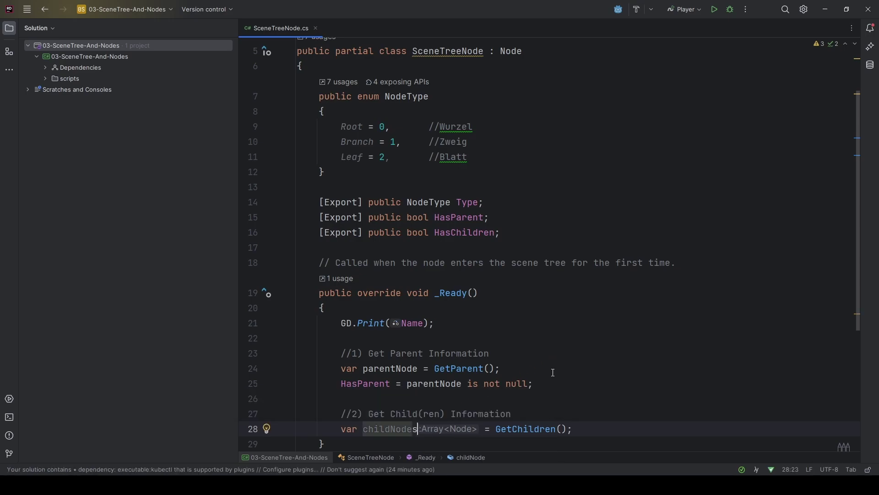
pyautogui.hotkey('shift', 'End')
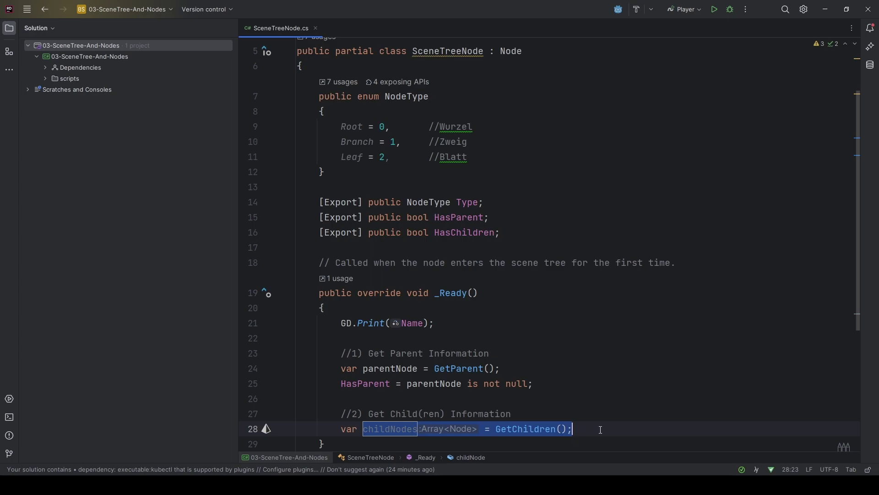
pyautogui.press('End')
pyautogui.moveTo(438, 430)
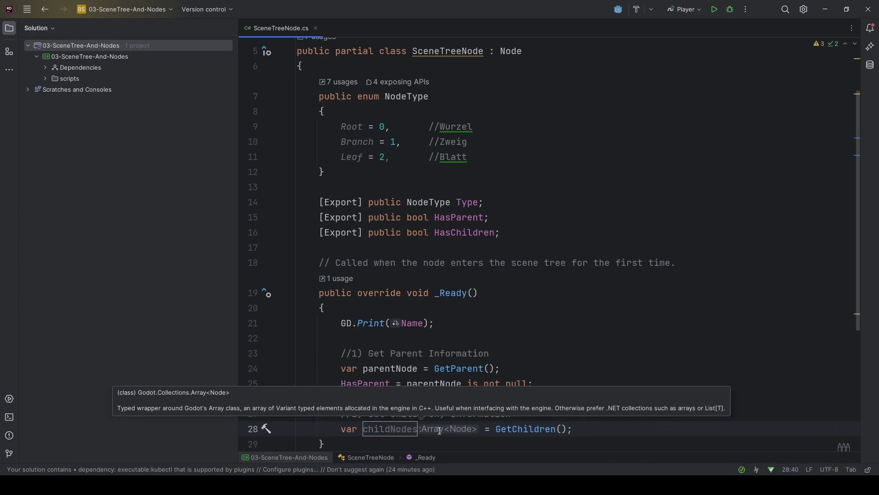
pyautogui.scroll(-3, 444, 427)
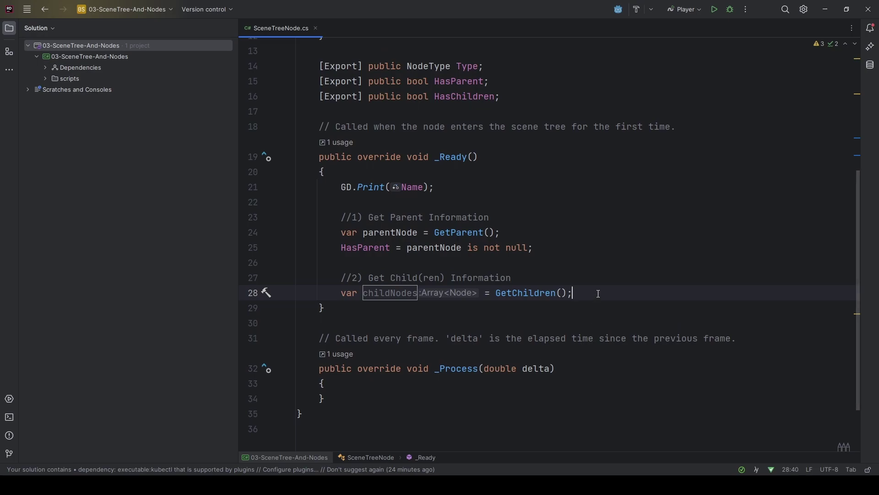
# Add the statement 'HasChildren = childNodes is { Count: > 0 };' on a new line.
pyautogui.press('Return')
pyautogui.write('HasCh')
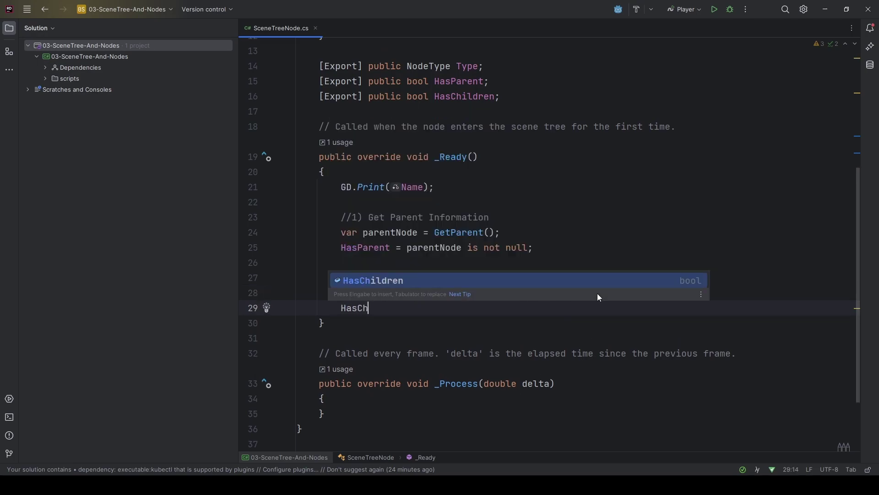
pyautogui.press('Return')
pyautogui.write('= ')
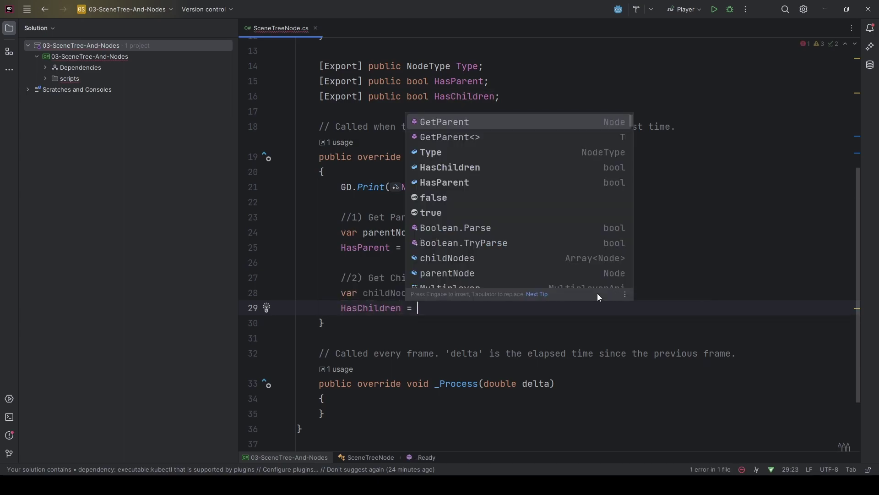
pyautogui.write('childN')
pyautogui.press('Return')
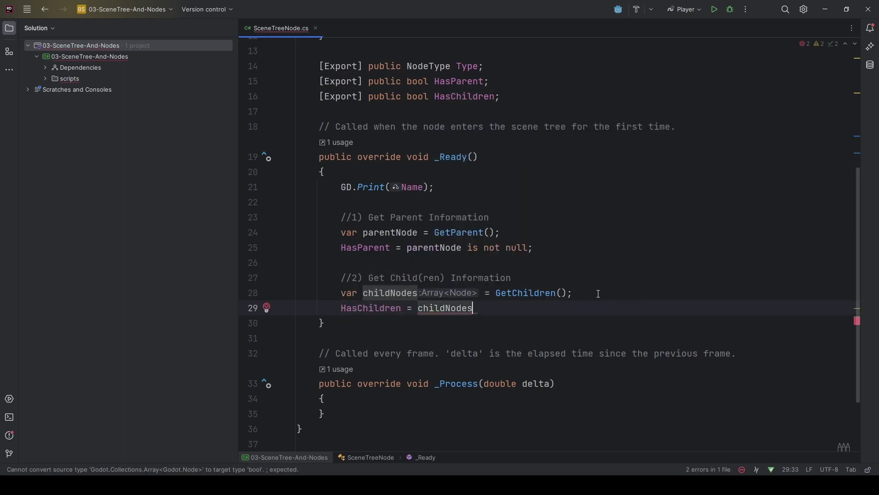
pyautogui.write(' is ')
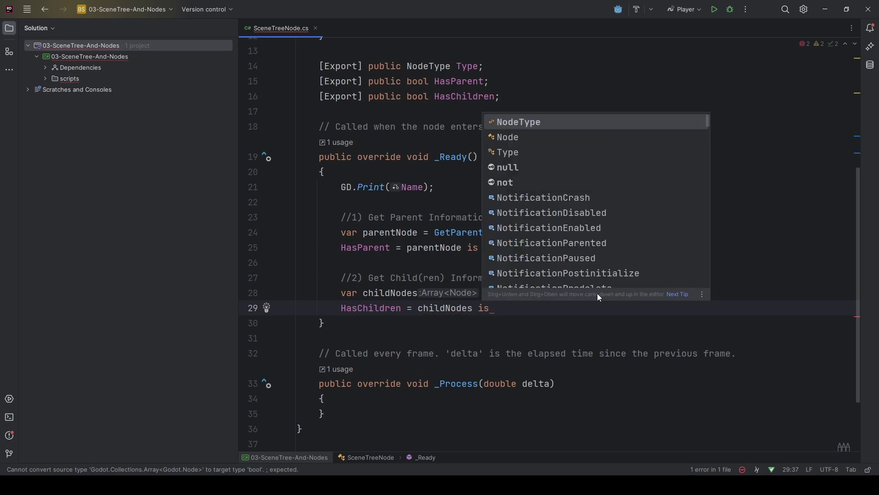
pyautogui.write('{')
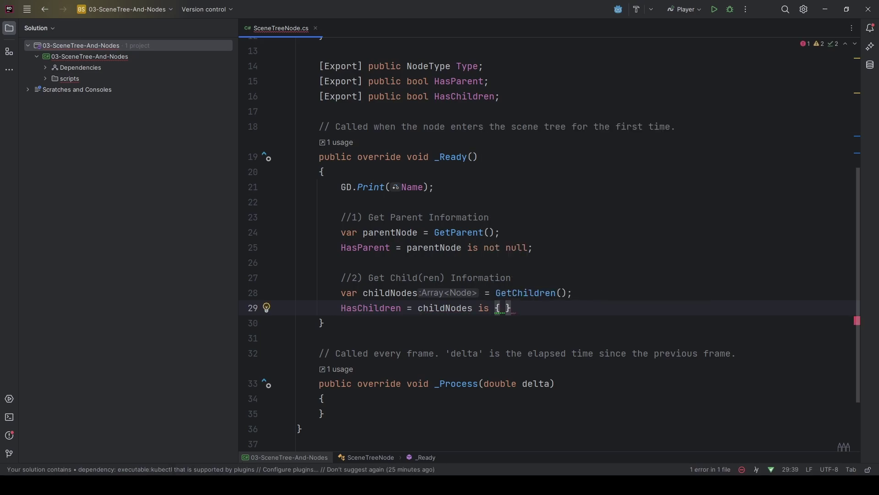
pyautogui.write(' Count:')
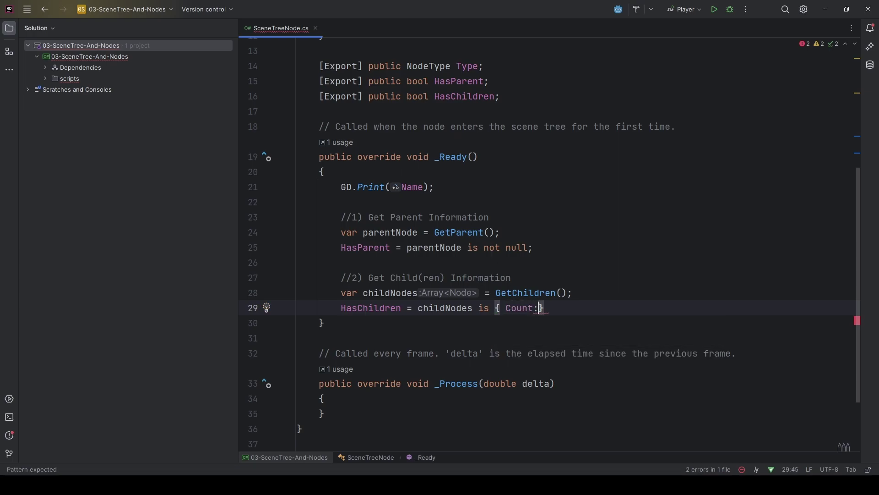
pyautogui.write(' > ')
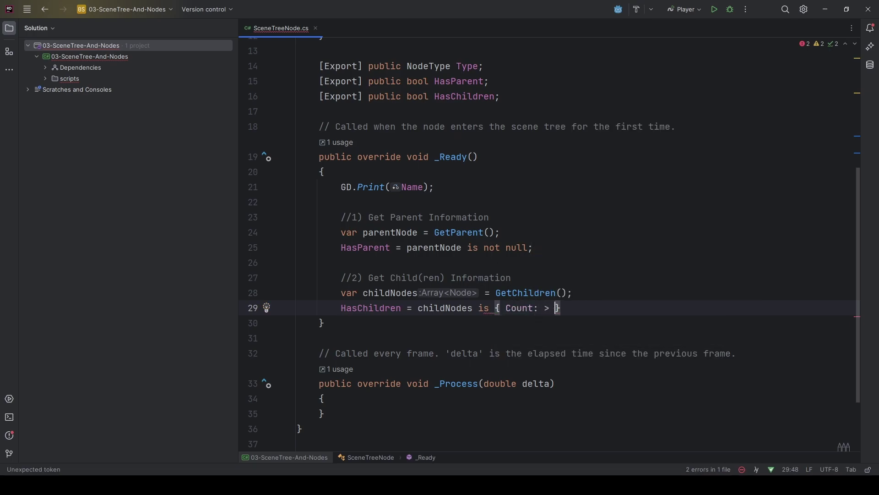
pyautogui.write('0 };')
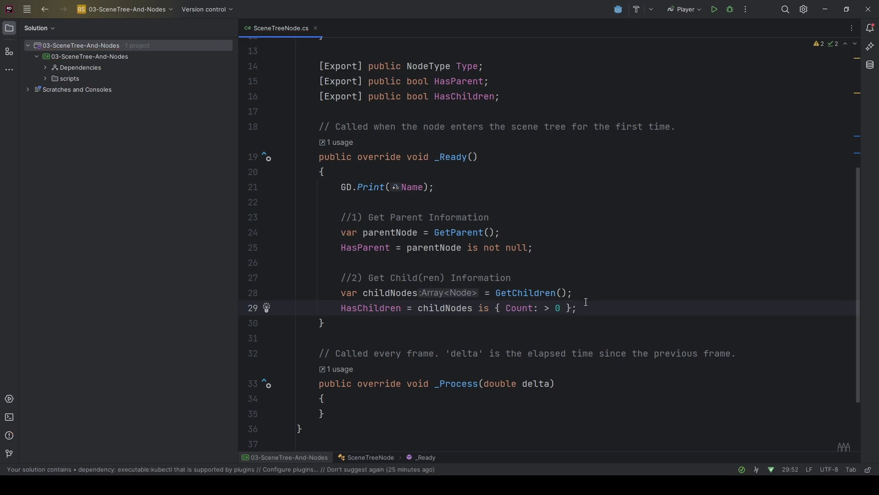
# Highlight childNodes, Count, '> 0' and HasChildren to explain the pattern-matching expression.
pyautogui.doubleClick(431, 310)
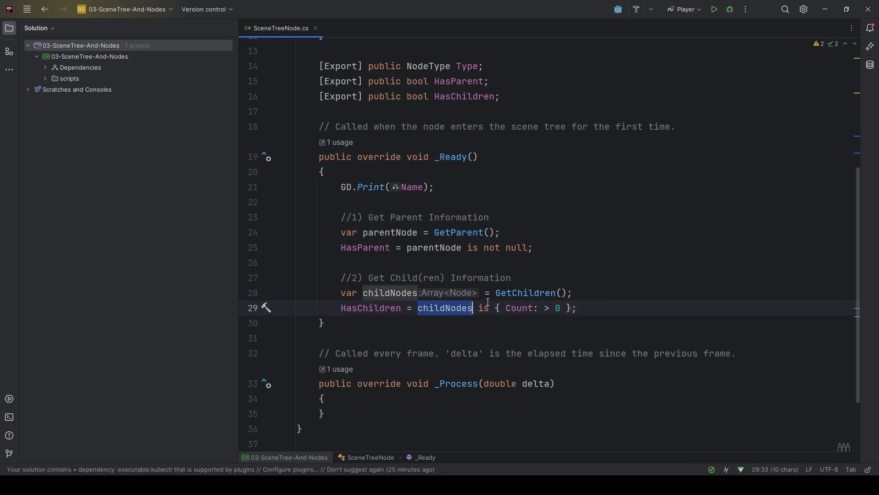
pyautogui.moveTo(494, 307); pyautogui.dragTo(607, 304)
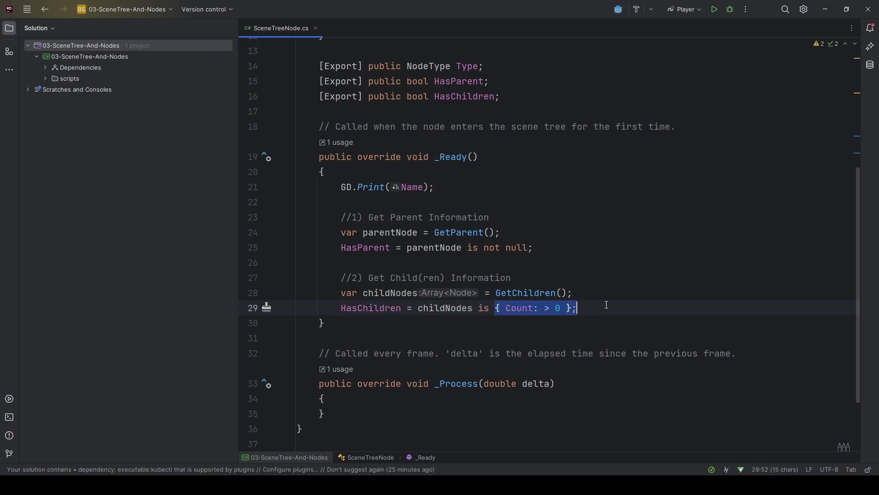
pyautogui.click(516, 307)
pyautogui.doubleClick(517, 307)
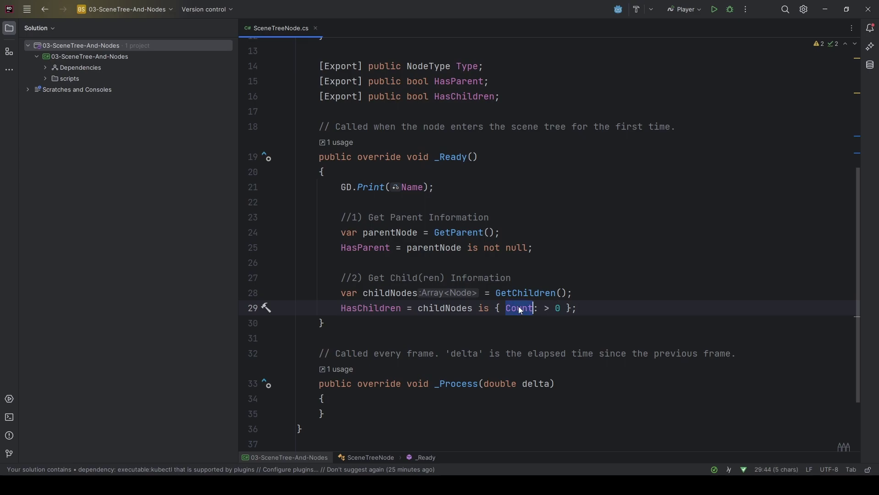
pyautogui.moveTo(544, 308); pyautogui.dragTo(560, 308)
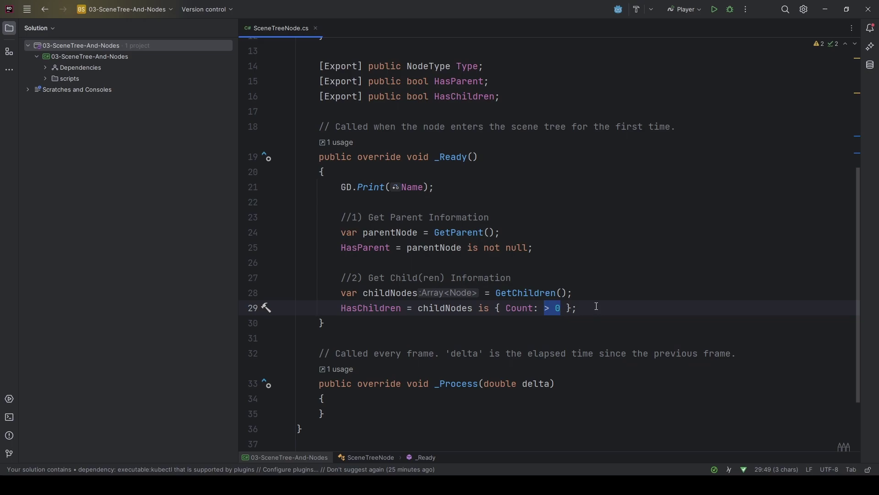
pyautogui.doubleClick(425, 309)
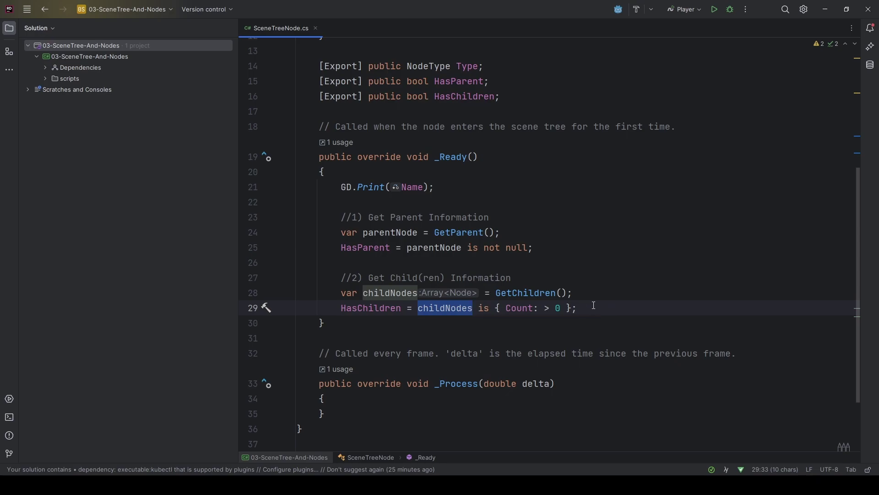
pyautogui.moveTo(594, 305); pyautogui.dragTo(420, 311)
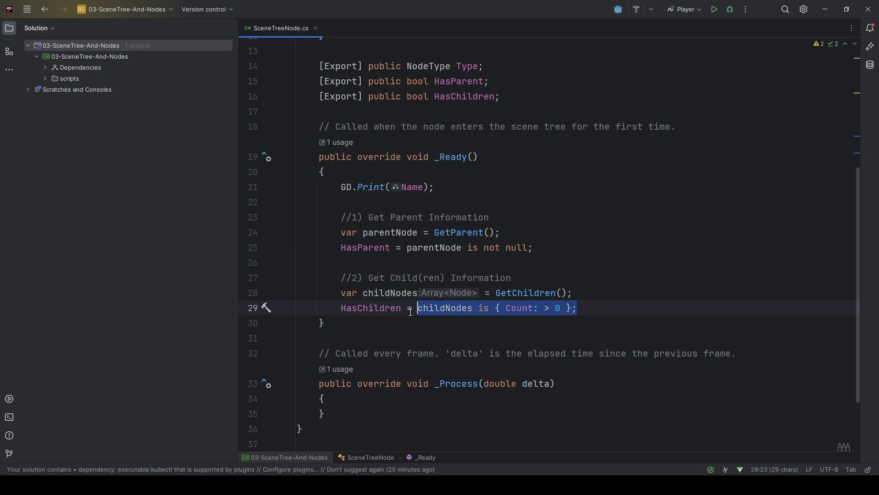
pyautogui.doubleClick(365, 310)
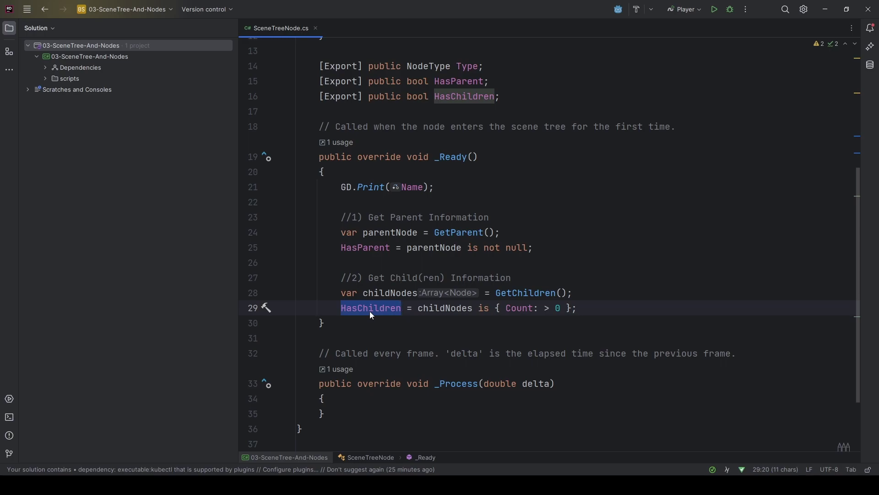
# Start a '//3) Define Type' comment below the HasChildren assignment.
pyautogui.click(606, 309)
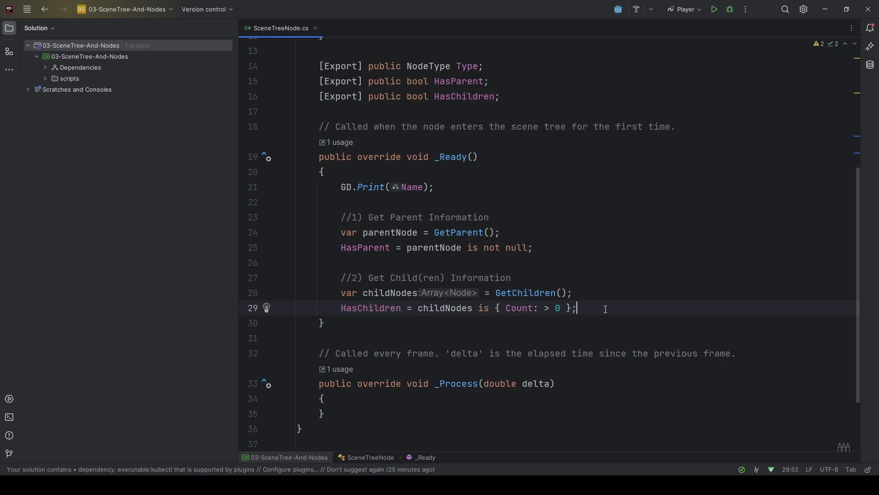
pyautogui.press('Return')
pyautogui.press('Return')
pyautogui.write('//3)')
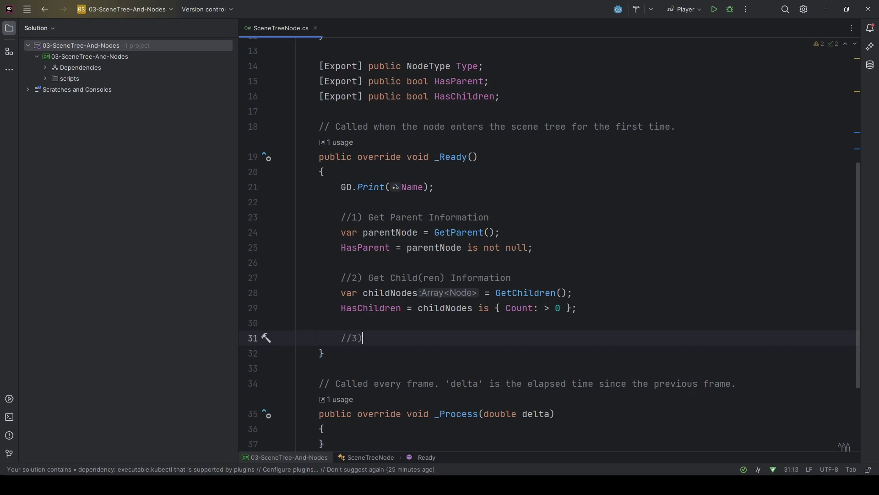
pyautogui.write(' Define Type')
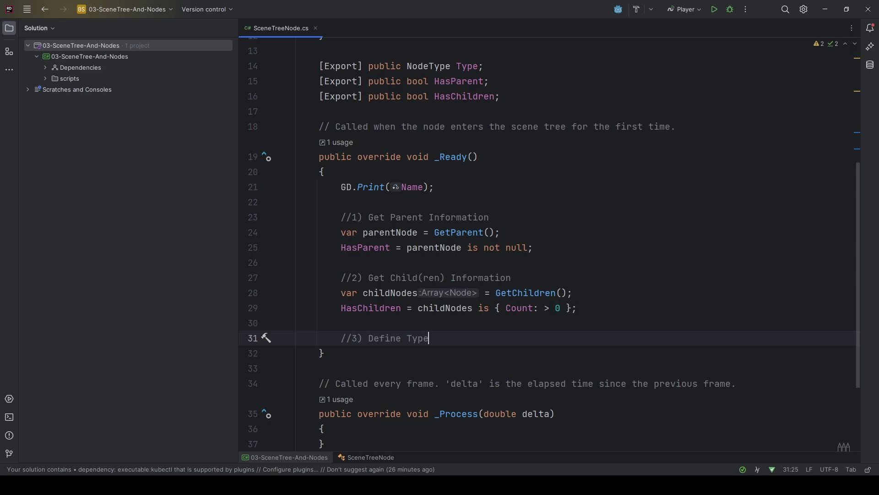
# Add an if (HasParent && HasChildren) branch setting Type = NodeType.Branch.
pyautogui.press('Return')
pyautogui.write('if(HasParent')
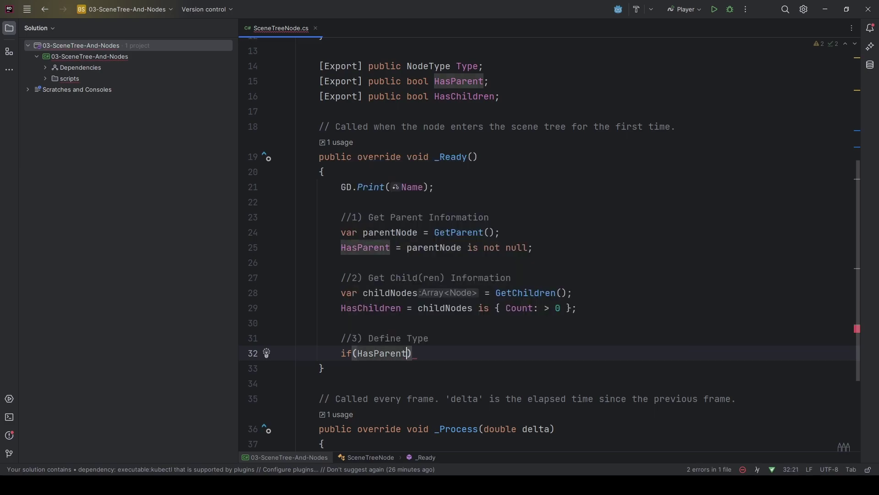
pyautogui.write(' && HasCh')
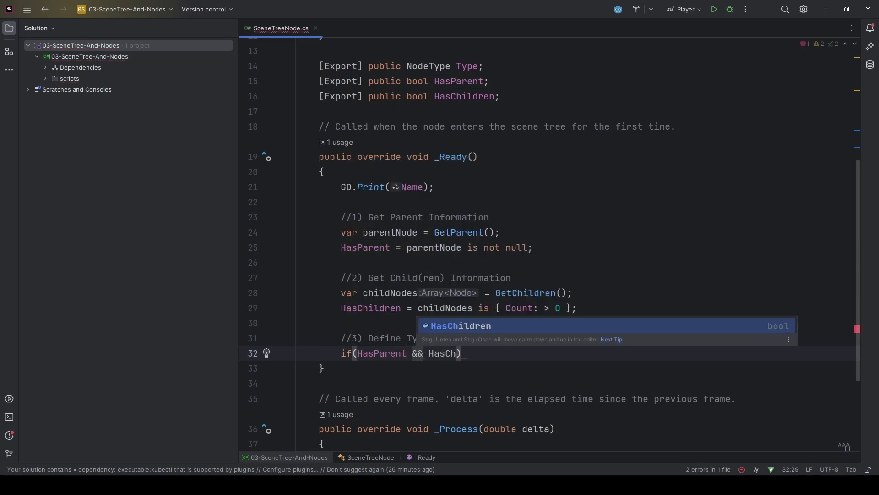
pyautogui.press('Return')
pyautogui.write(')')
pyautogui.press('Return')
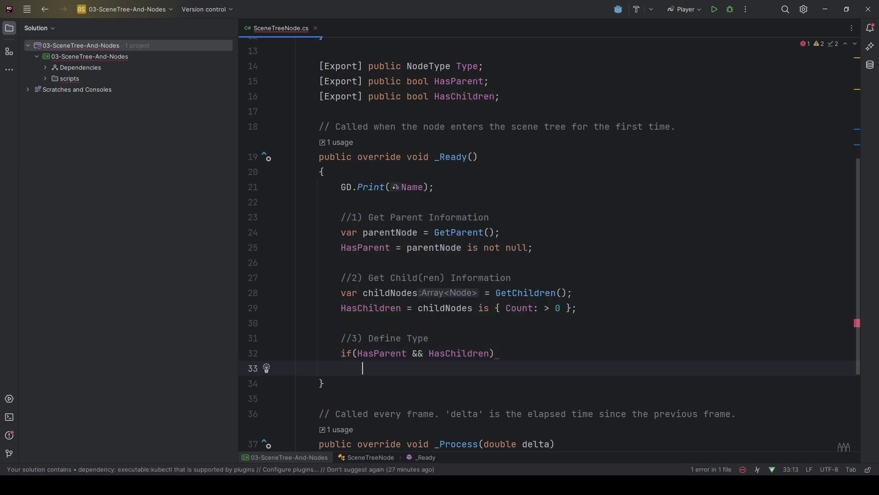
pyautogui.write('Type = ')
pyautogui.write('NodeTy')
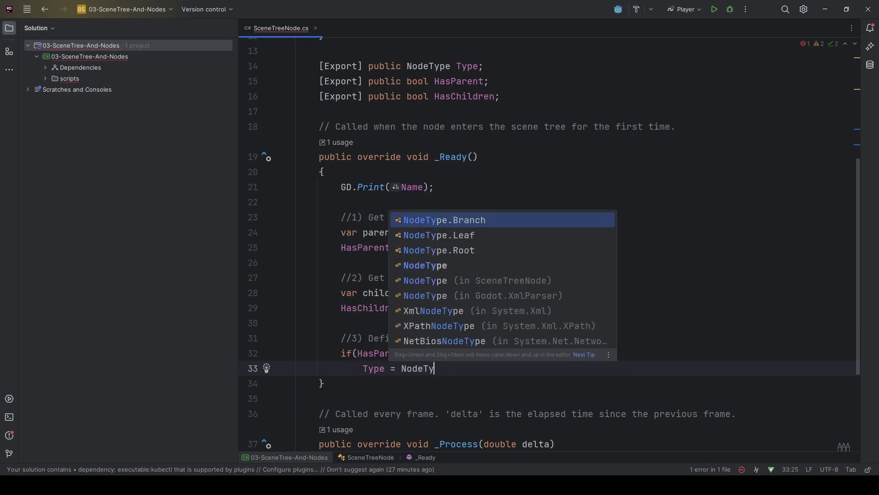
pyautogui.write('pe.')
pyautogui.press('Return')
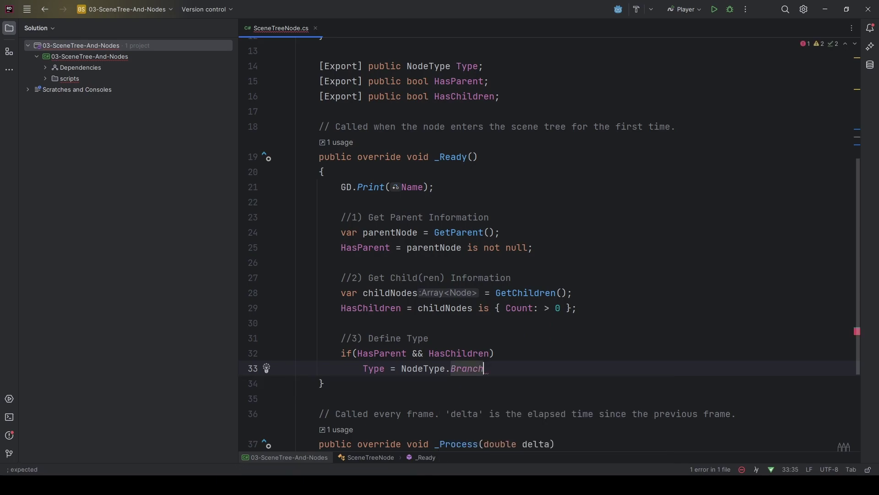
pyautogui.write(';')
# Add an else if (HasParent) branch setting Type = NodeType.Leaf.
pyautogui.press('Return')
pyautogui.write('else if(')
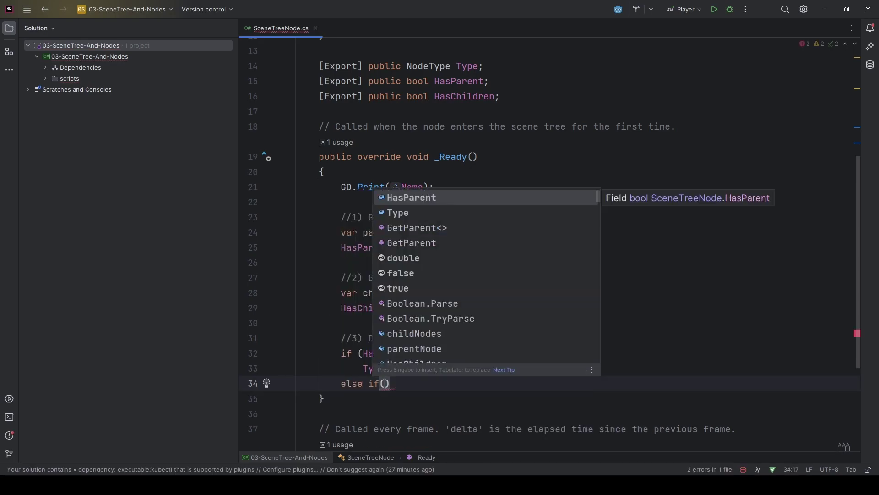
pyautogui.press('Return')
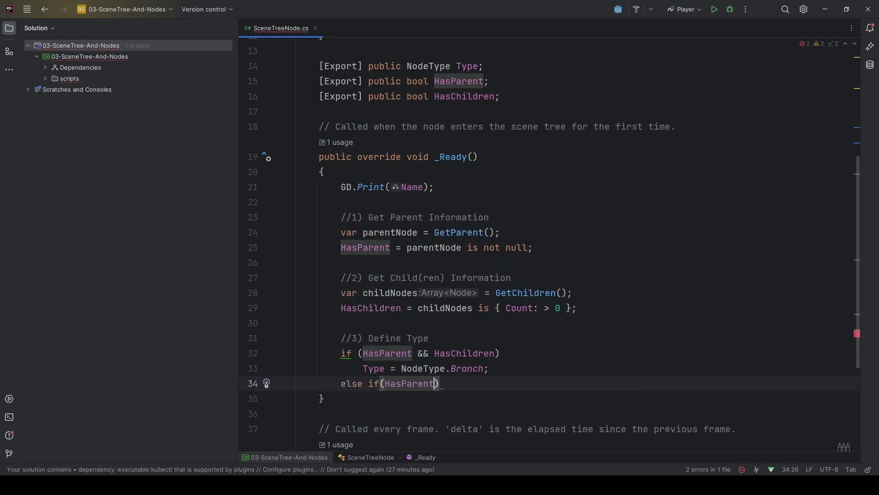
pyautogui.write(')')
pyautogui.press('Return')
pyautogui.write('Type')
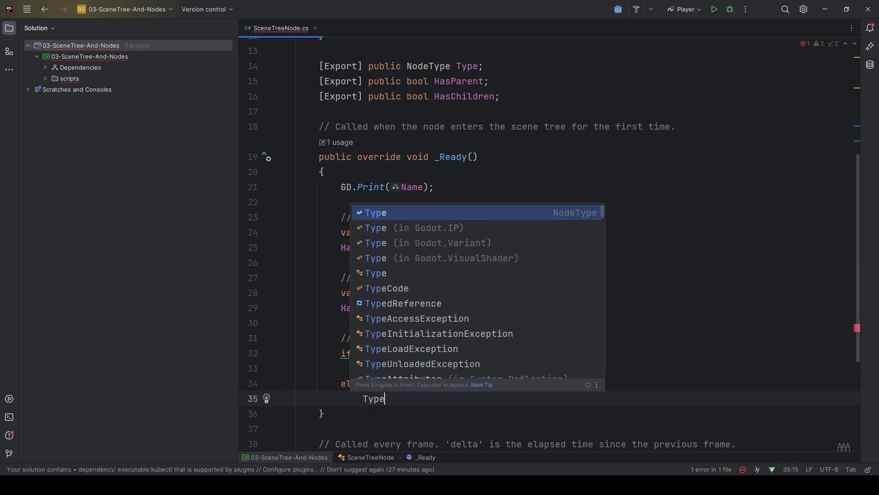
pyautogui.write(' =')
pyautogui.press('Down')
pyautogui.press('Return')
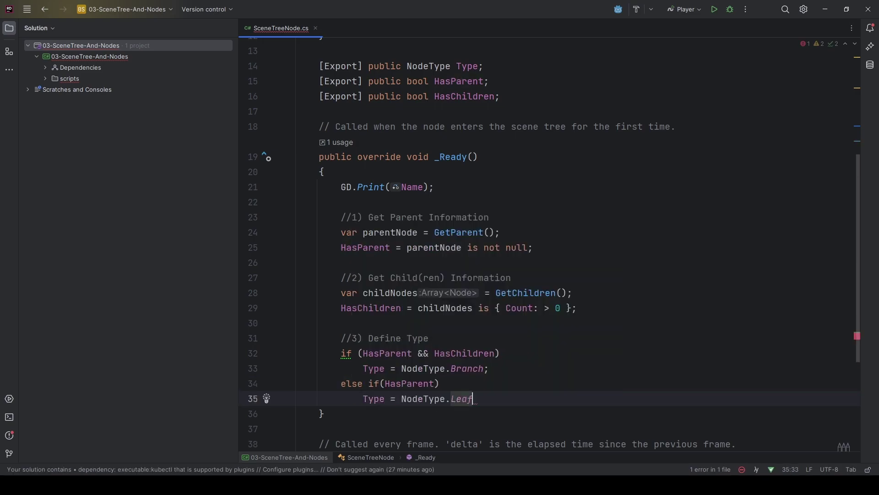
pyautogui.write(';')
# Add a final else branch setting Type = NodeType.Root.
pyautogui.press('Return')
pyautogui.write('else')
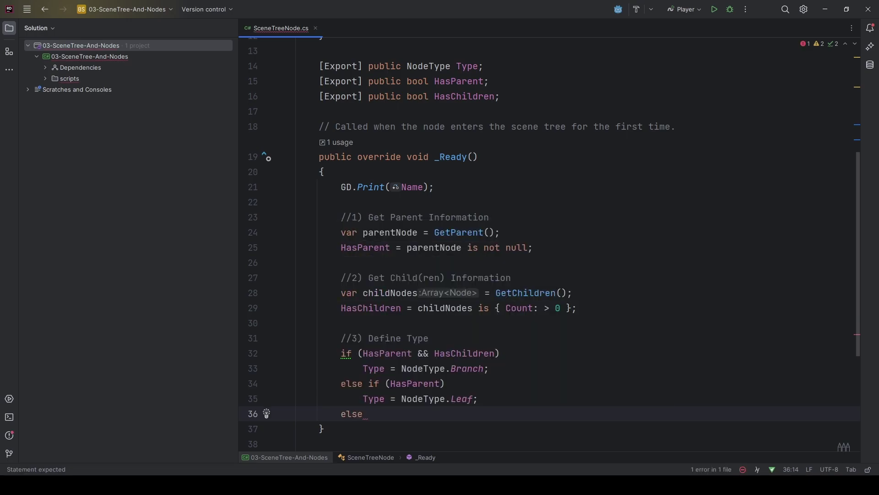
pyautogui.press('Return')
pyautogui.write('Type ')
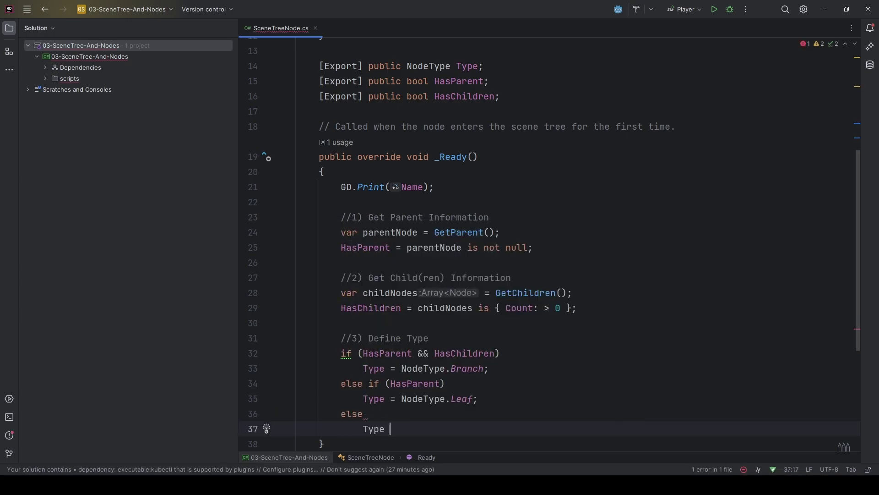
pyautogui.write('=')
pyautogui.press('Down')
pyautogui.press('Down')
pyautogui.press('Return')
pyautogui.write(';')
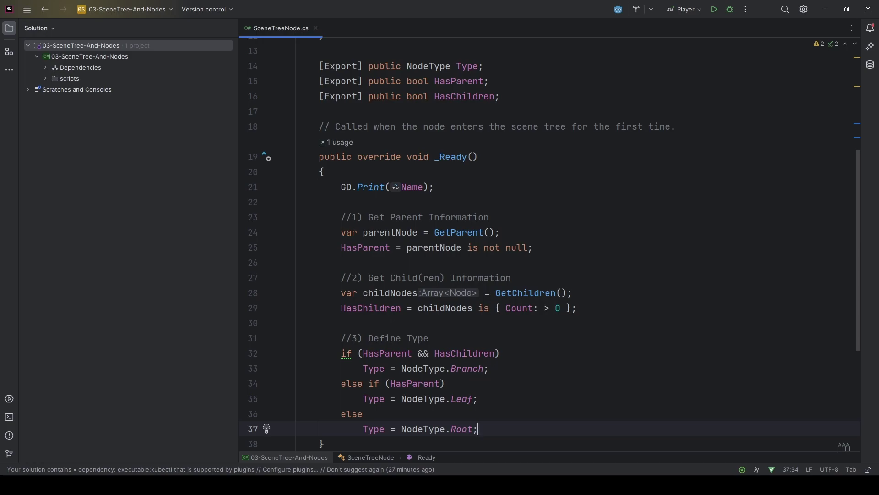
pyautogui.scroll(-2, 536, 333)
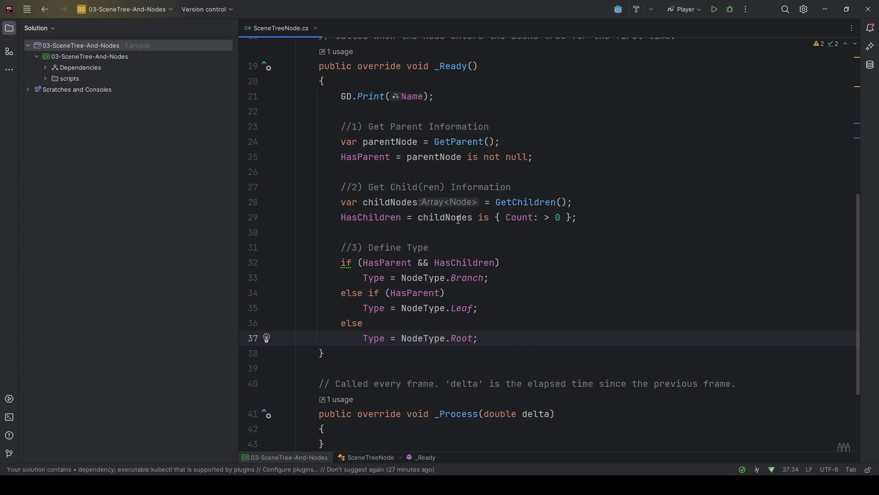
# Briefly check the Godot editor, then return to SceneTreeNode.cs in Rider.
pyautogui.click(376, 358)
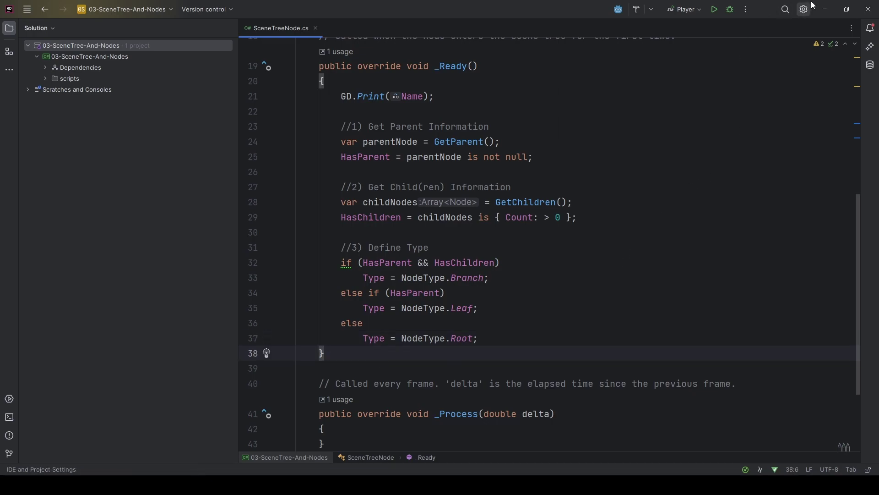
pyautogui.click(825, 9)
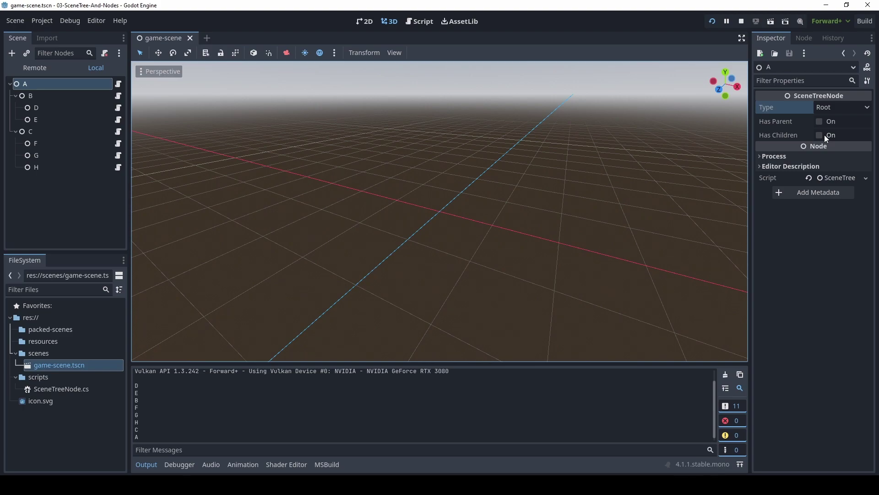
pyautogui.hotkey('alt', 'Tab')
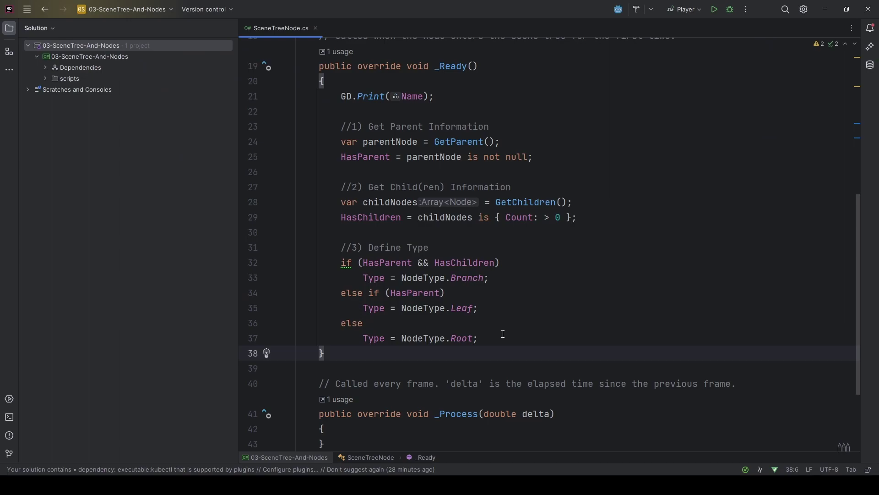
# Add GD.Print(Type); after the type logic, then run the scene in Godot with F5.
pyautogui.click(502, 340)
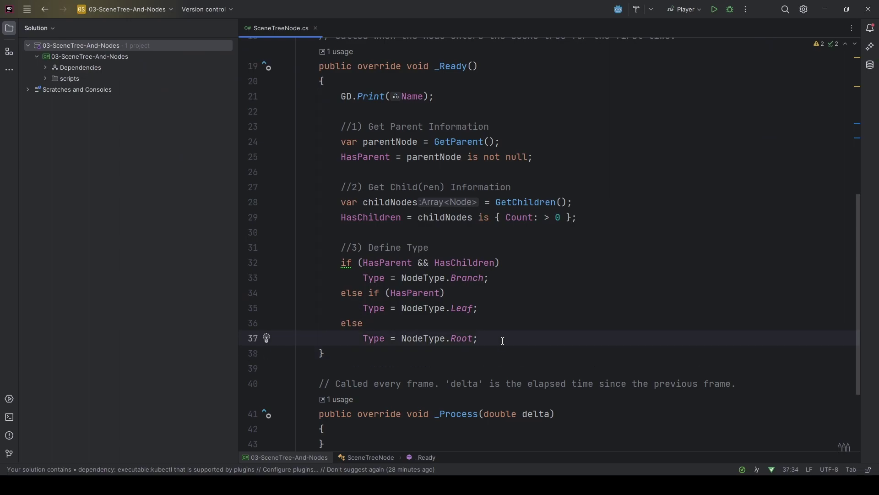
pyautogui.press('Return')
pyautogui.press('Return')
pyautogui.write('GD.')
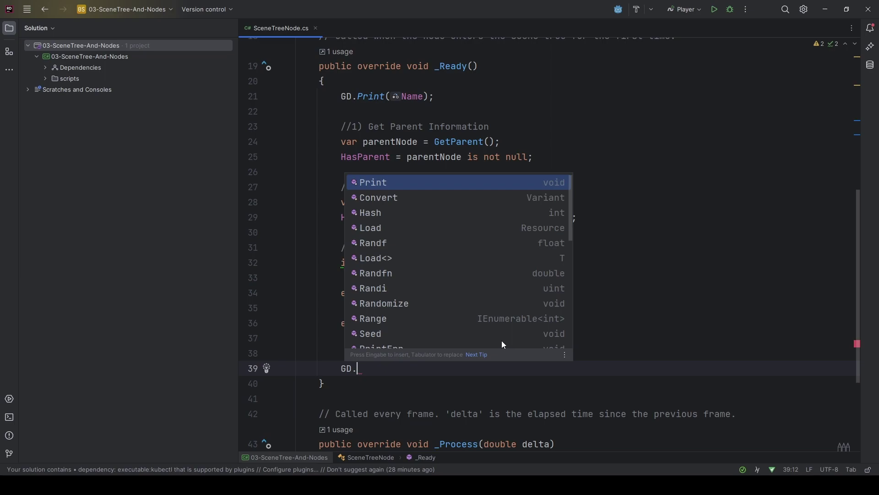
pyautogui.write('Pr')
pyautogui.press('Return')
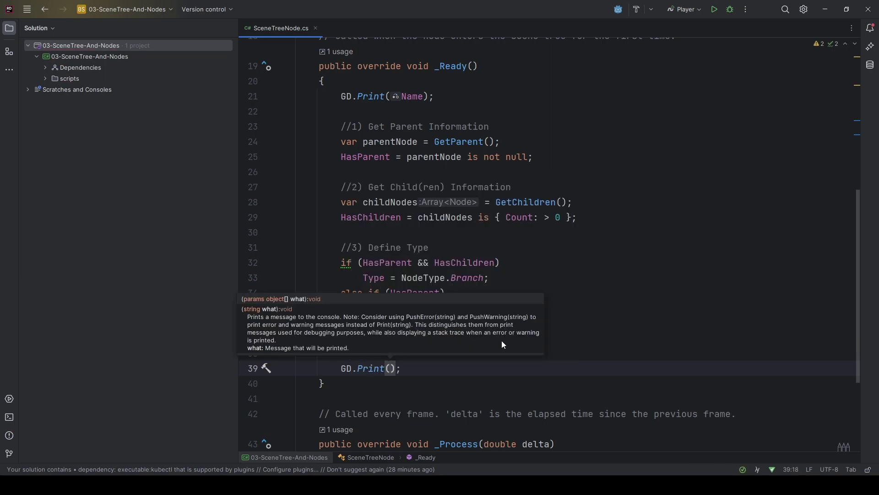
pyautogui.write('Type')
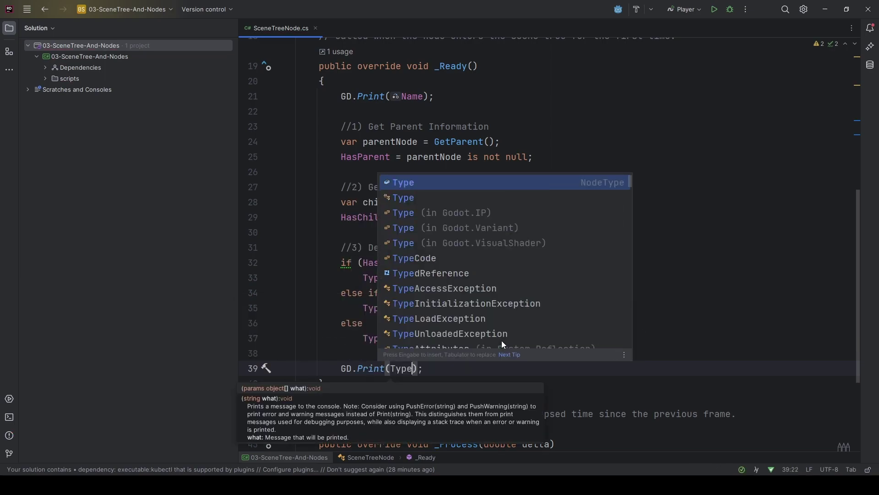
pyautogui.press('Return')
pyautogui.press('End')
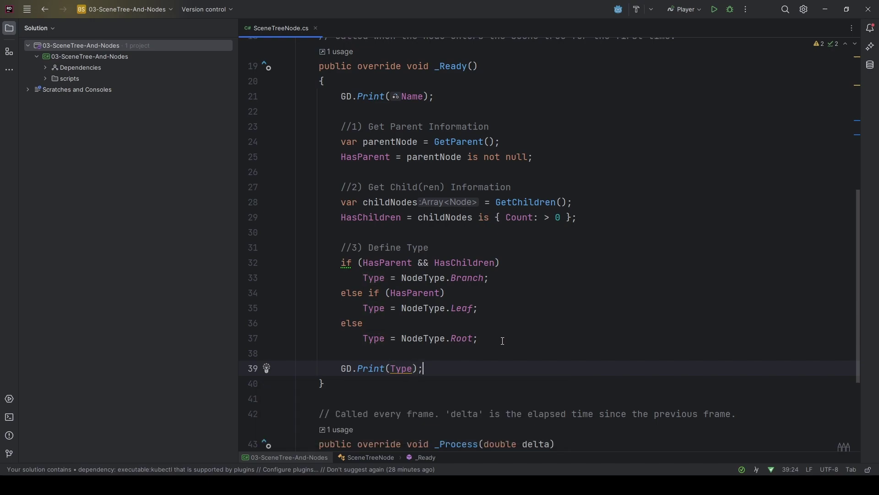
pyautogui.click(827, 7)
pyautogui.press('F5')
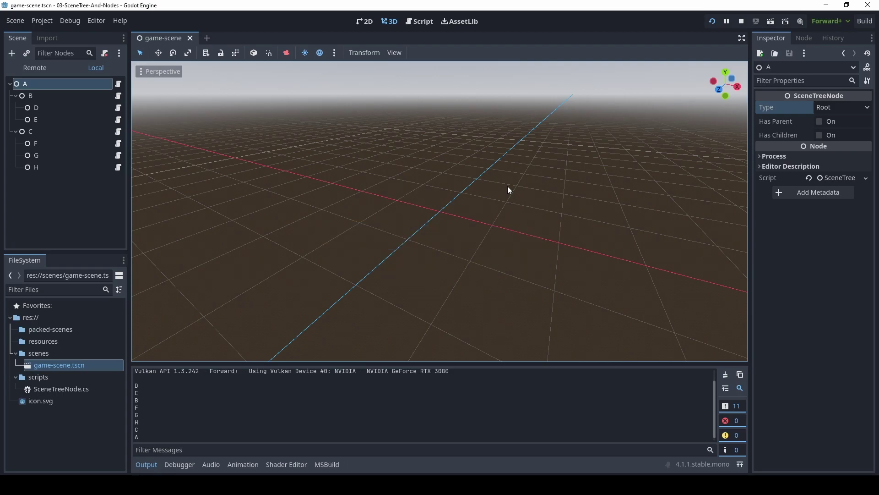
# Restart the scene and scroll Output up to the node names with their Leaf/Branch types.
pyautogui.click(742, 21)
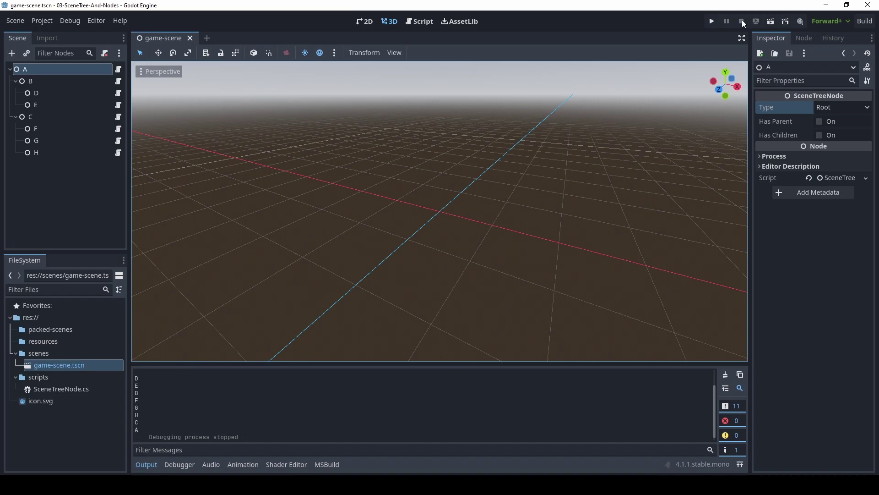
pyautogui.click(712, 22)
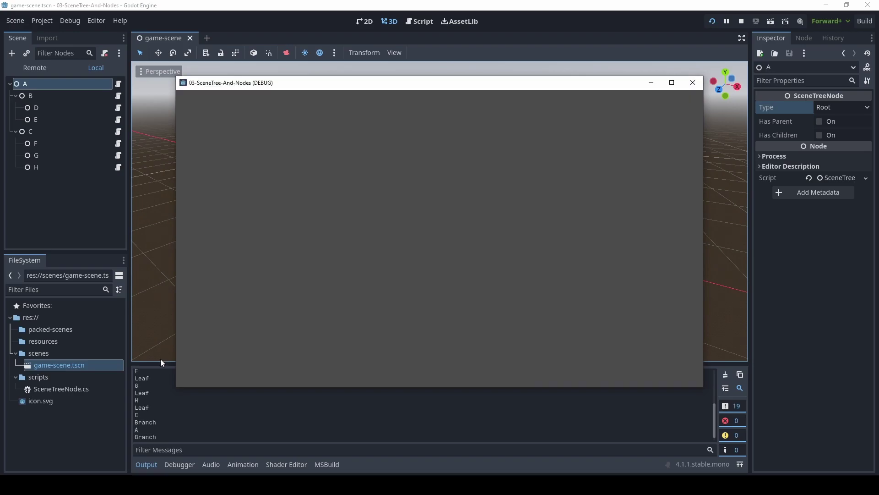
pyautogui.press('F8')
pyautogui.scroll(2, 222, 404)
pyautogui.scroll(2, 222, 404)
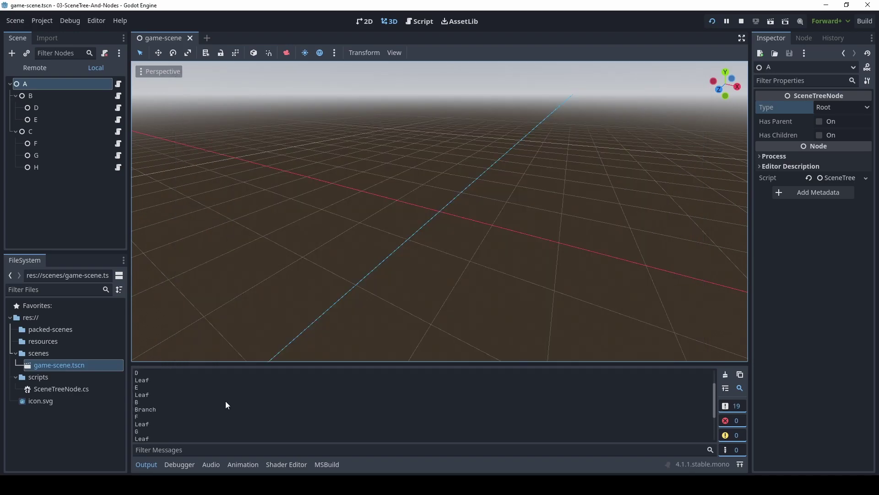
pyautogui.scroll(2, 226, 400)
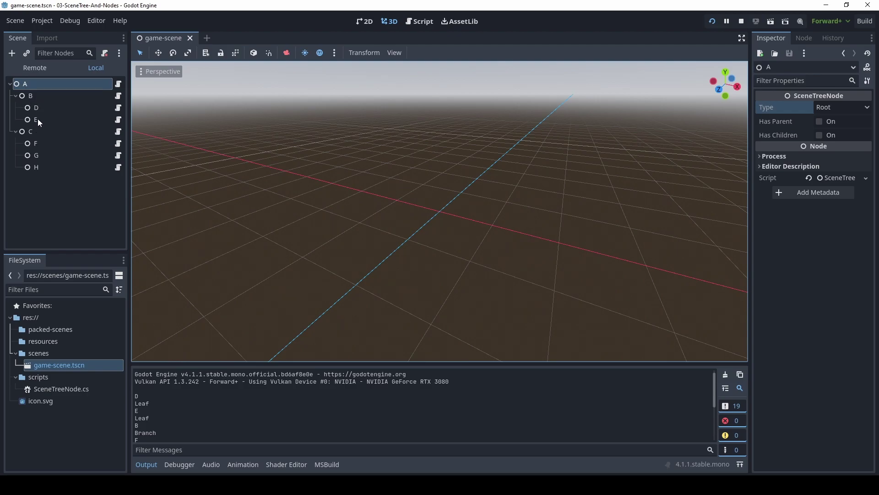
pyautogui.scroll(-3, 137, 390)
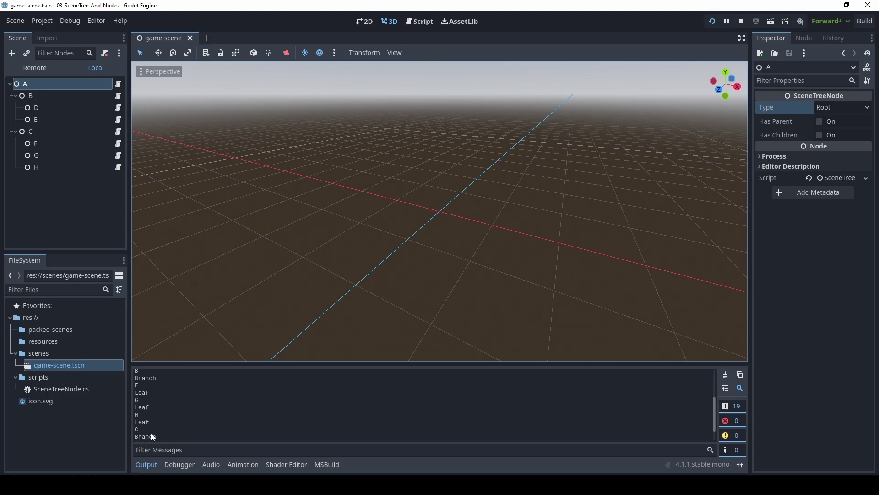
pyautogui.click(34, 131)
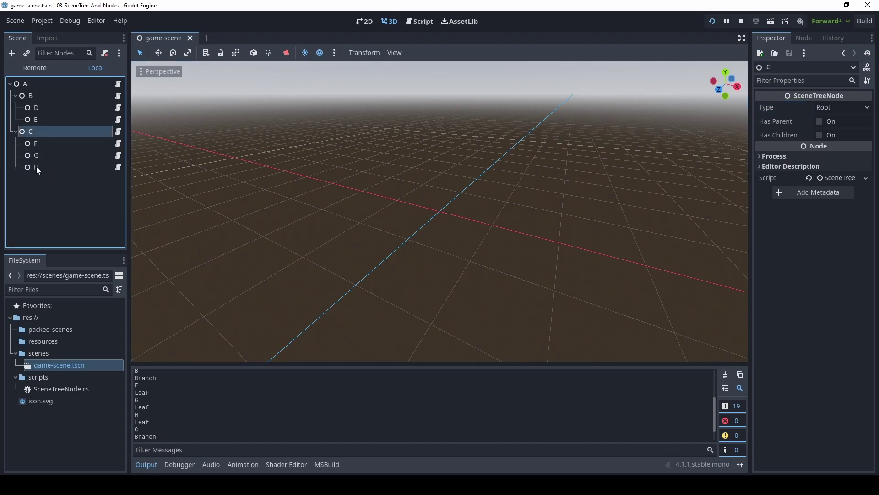
pyautogui.scroll(-1, 274, 419)
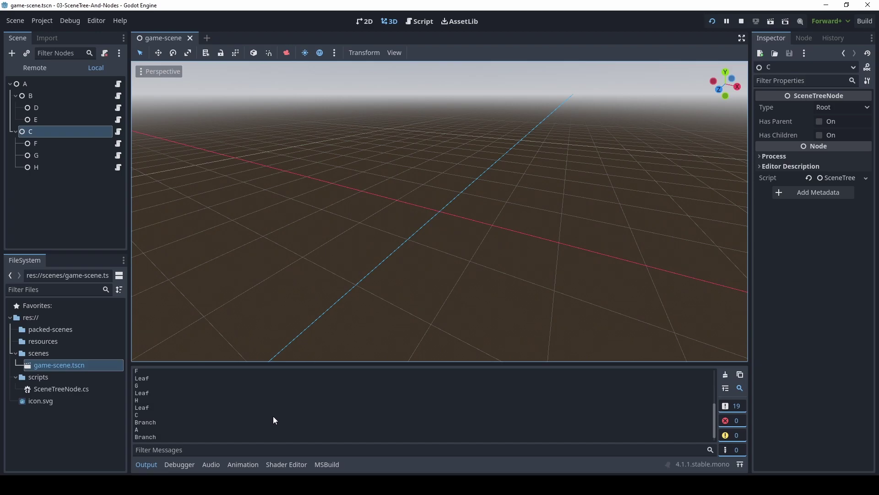
pyautogui.click(28, 85)
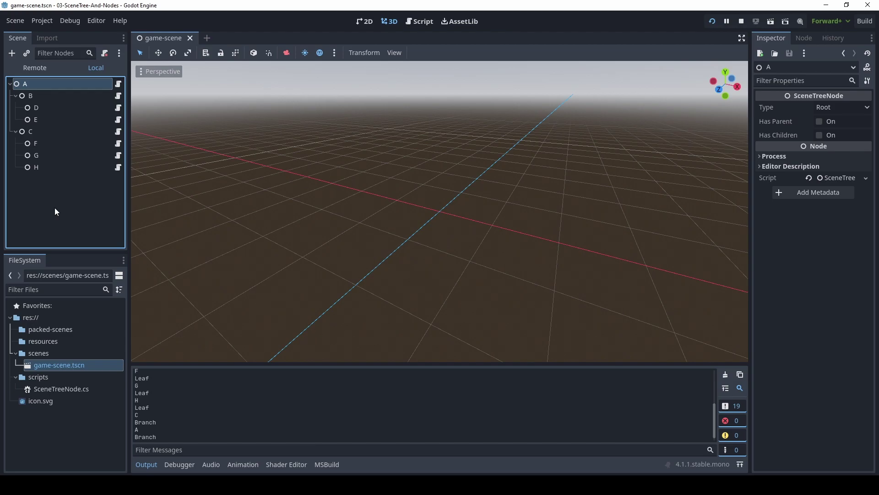
# Run the project again and move the game window to the upper left, behind the editor.
pyautogui.press('F5')
pyautogui.moveTo(314, 93)
pyautogui.mouseDown()
pyautogui.moveTo(323, 60)
pyautogui.moveTo(328, 79)
pyautogui.mouseUp()
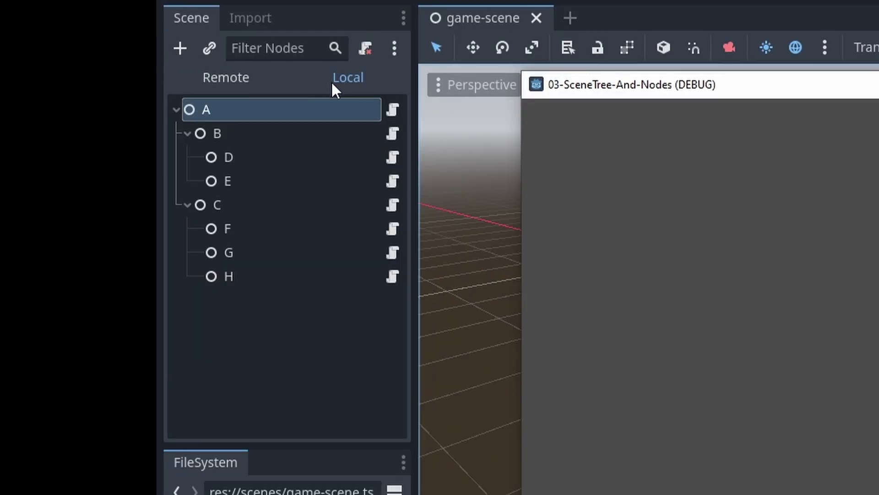
pyautogui.click(345, 76)
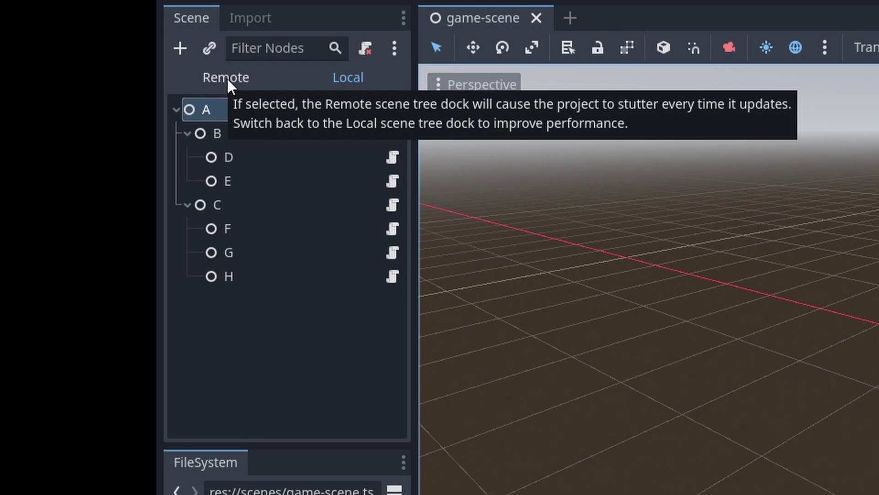
# Expand the Remote scene tree to show A, B (D, E) and C (F, G, H).
pyautogui.click(227, 77)
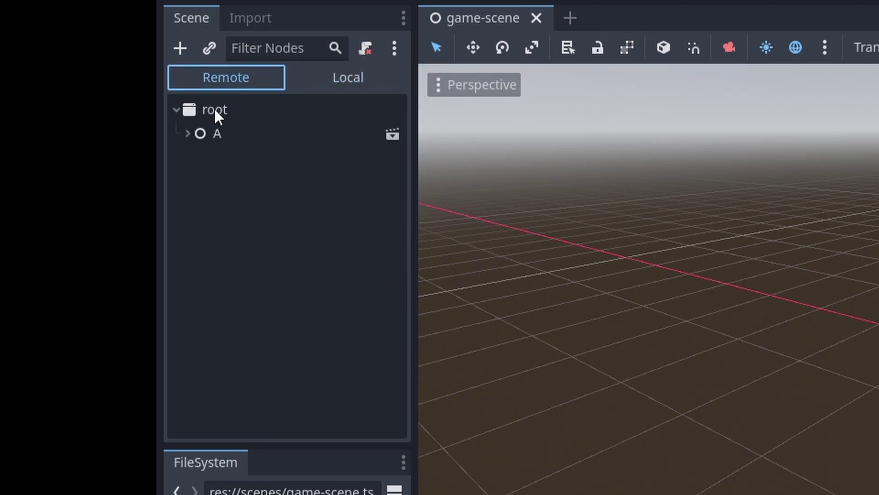
pyautogui.click(216, 112)
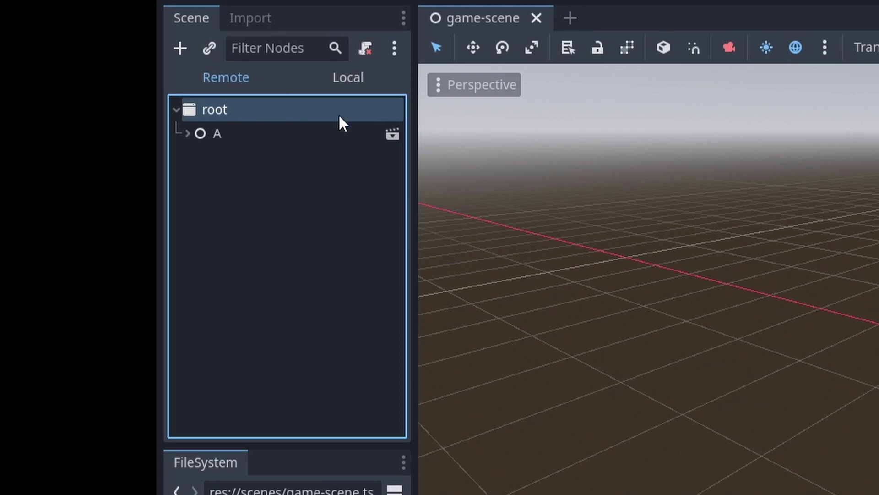
pyautogui.click(254, 128)
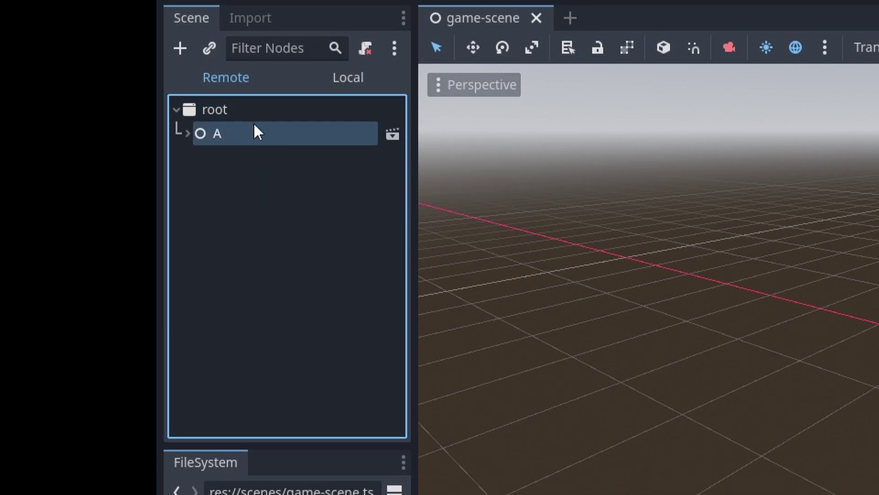
pyautogui.click(188, 133)
pyautogui.click(199, 157)
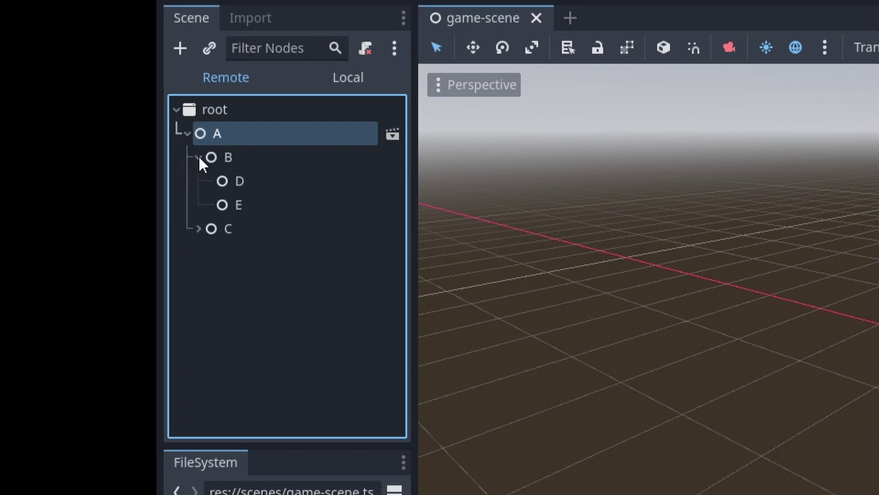
pyautogui.click(198, 229)
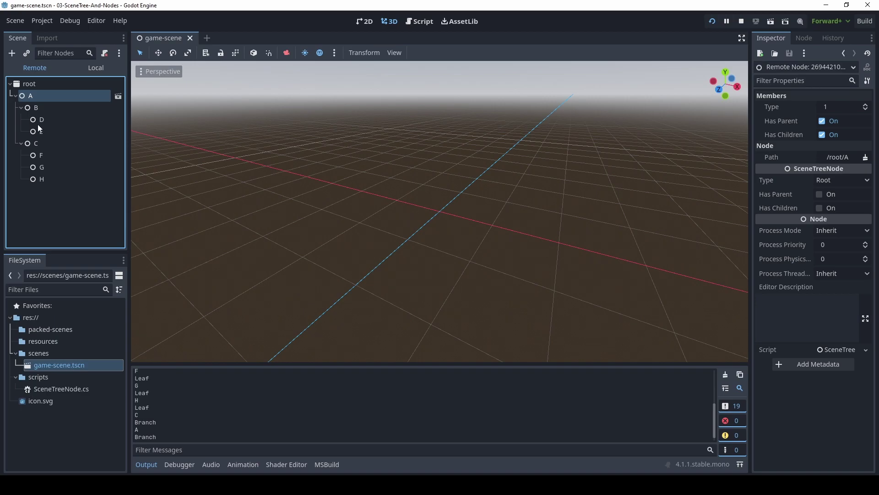
# Select the live root and widen the Inspector to read its 1152×648 Window properties.
pyautogui.click(27, 85)
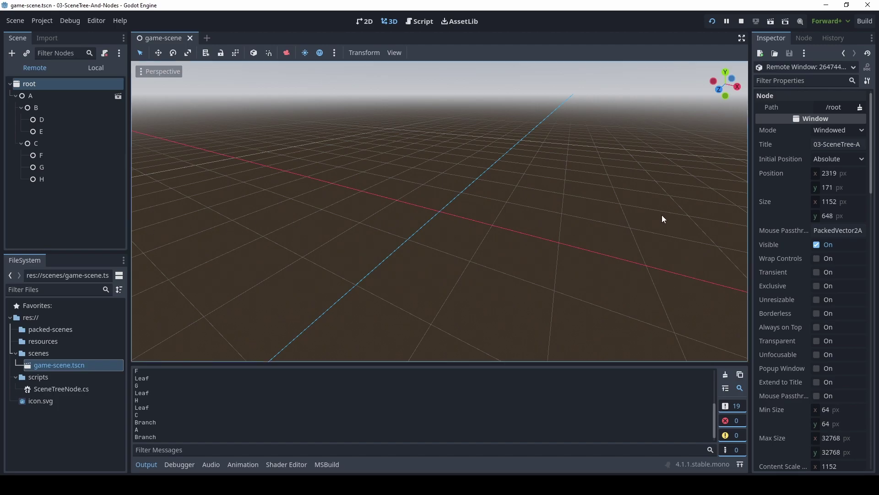
pyautogui.moveTo(751, 224); pyautogui.dragTo(643, 225)
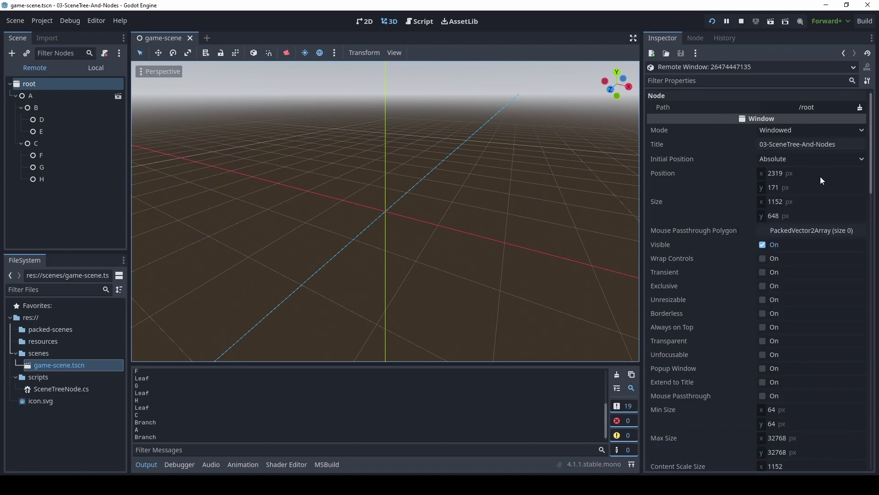
pyautogui.scroll(-3, 820, 177)
pyautogui.scroll(-2, 820, 175)
pyautogui.scroll(-2, 820, 175)
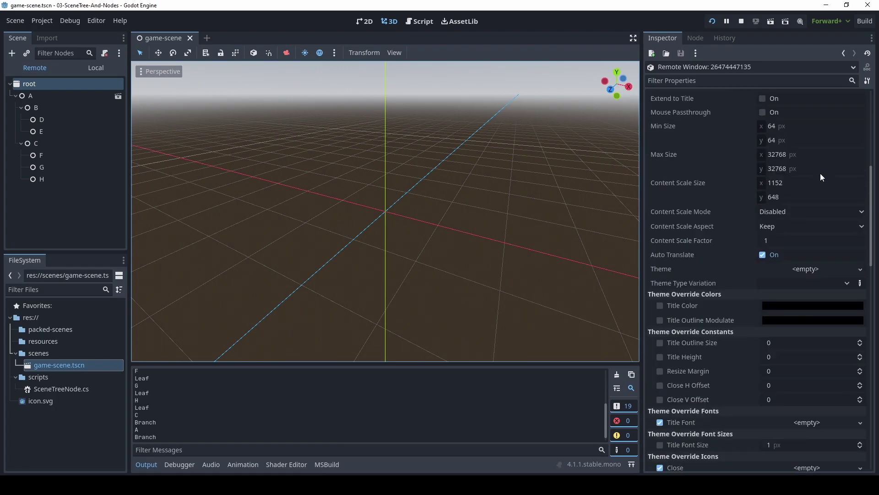
pyautogui.scroll(3, 820, 173)
pyautogui.scroll(2, 820, 172)
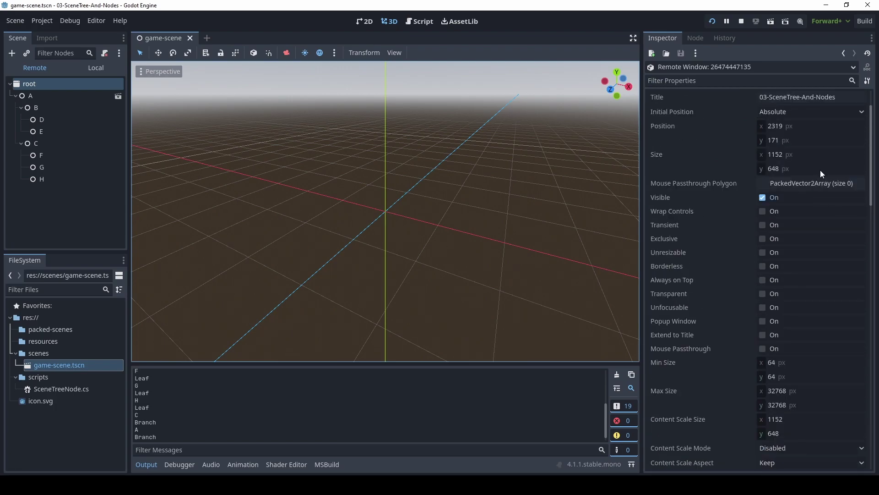
pyautogui.scroll(1, 820, 170)
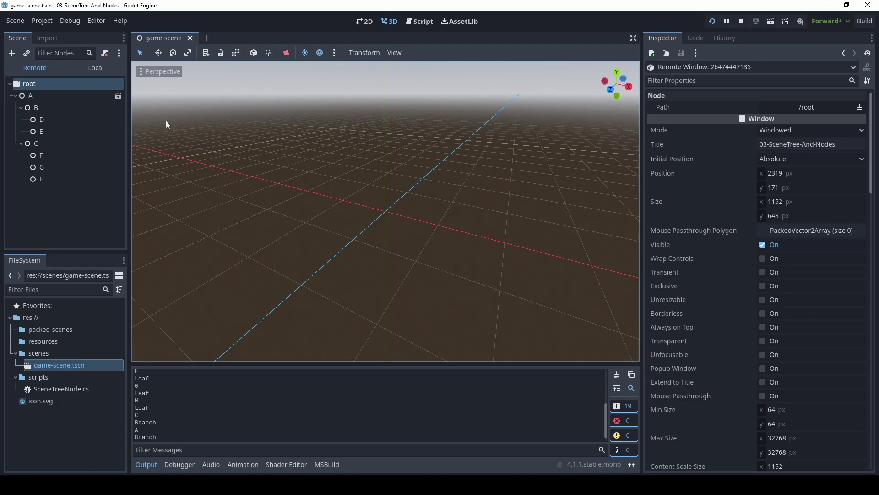
pyautogui.click(45, 22)
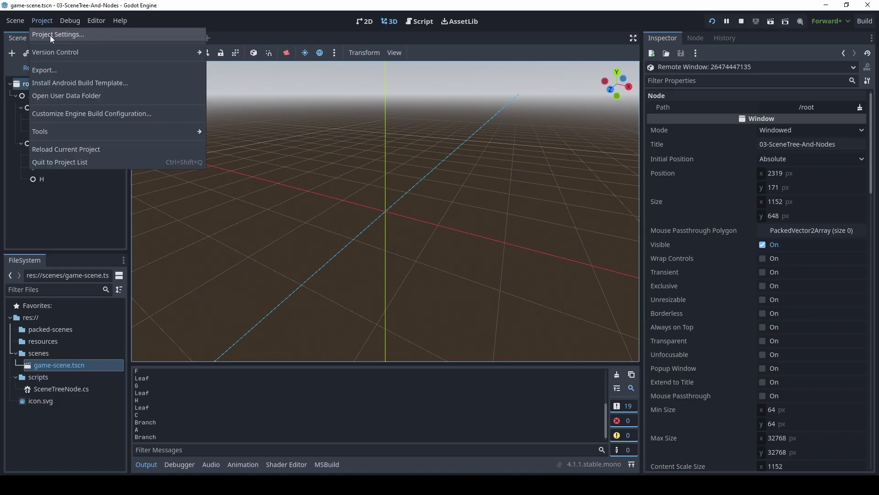
# Open Project Settings at Display > Window with Advanced Settings enabled.
pyautogui.click(51, 34)
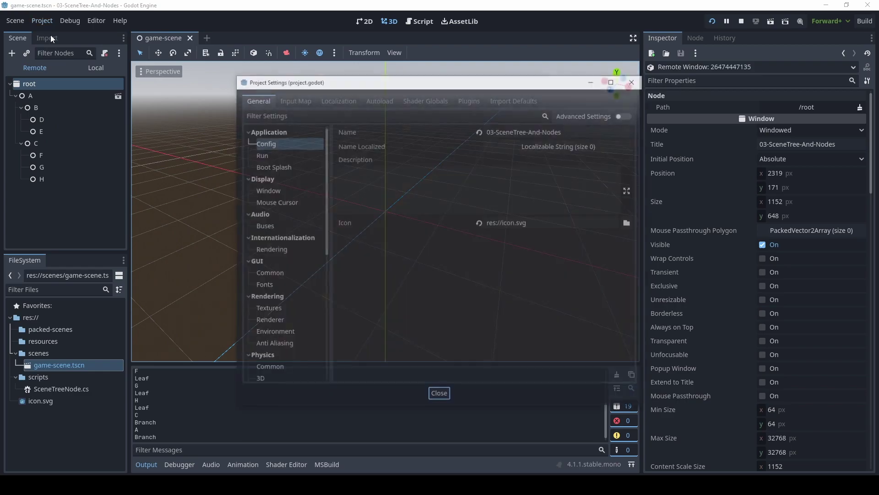
pyautogui.click(265, 190)
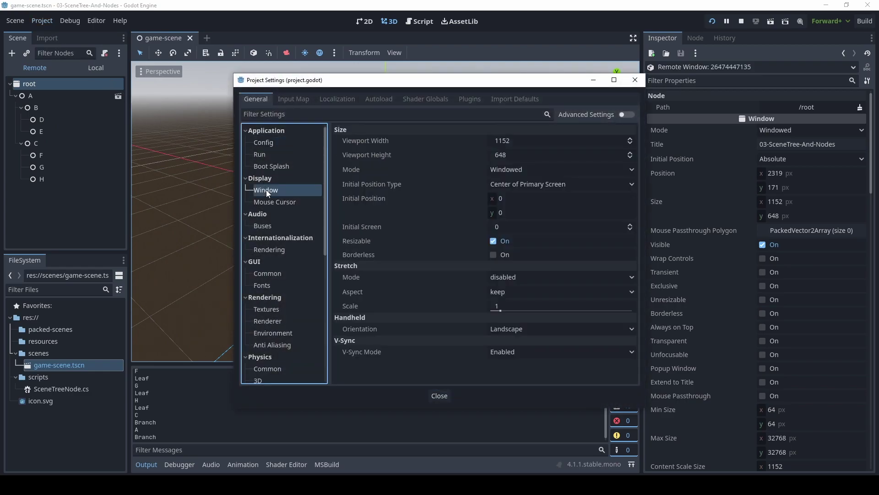
pyautogui.click(628, 115)
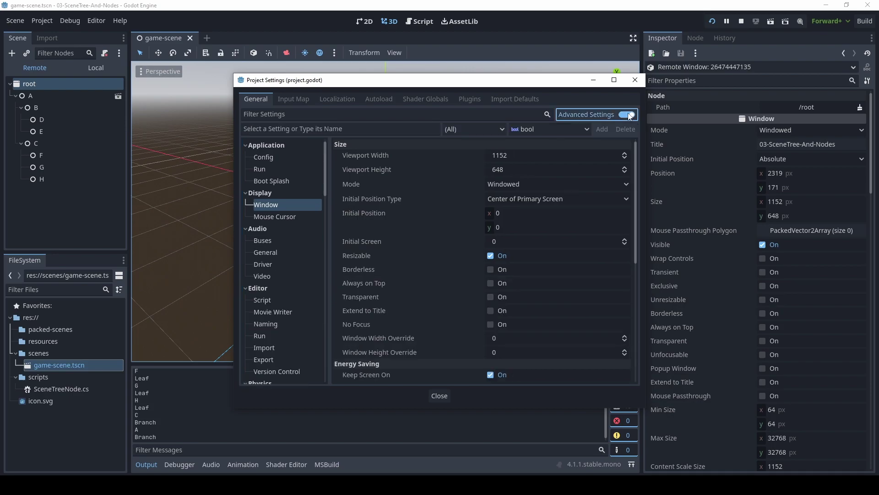
# Check the property paths of Viewport Width/Height, Resizable, Borderless, Always on Top, Transparent, Extend to Title, No Focus.
pyautogui.click(387, 158)
pyautogui.click(386, 171)
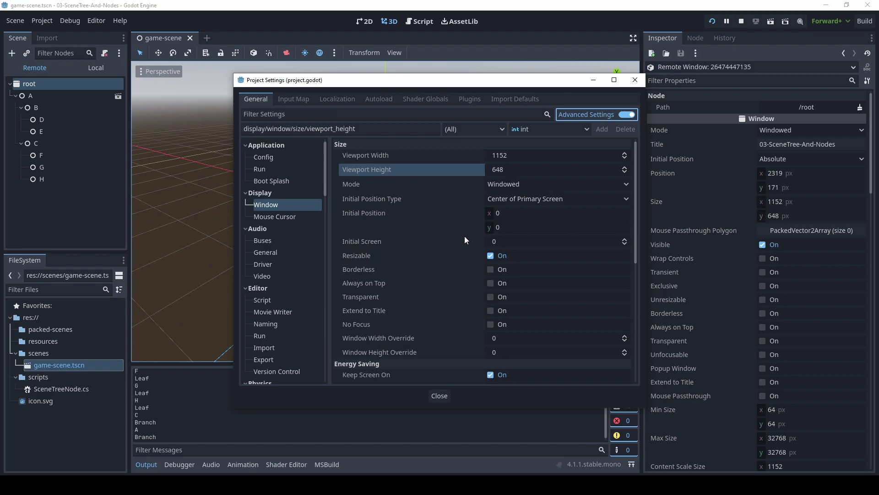
pyautogui.click(378, 258)
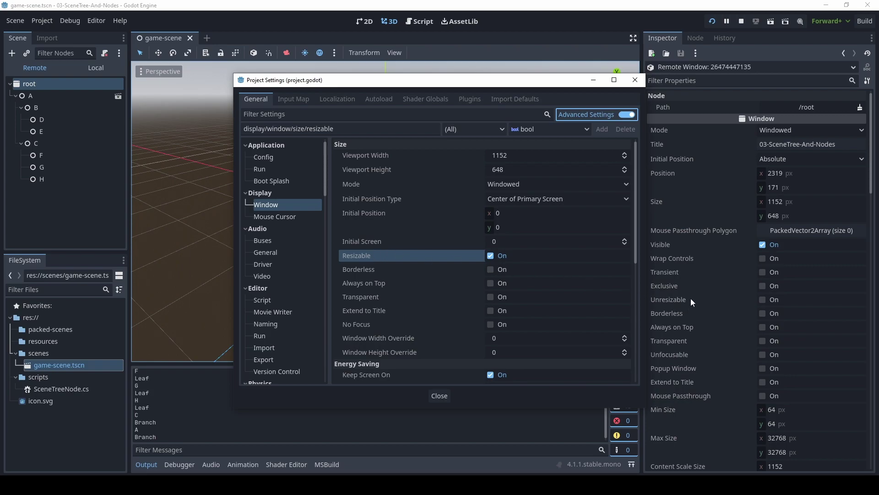
pyautogui.click(361, 270)
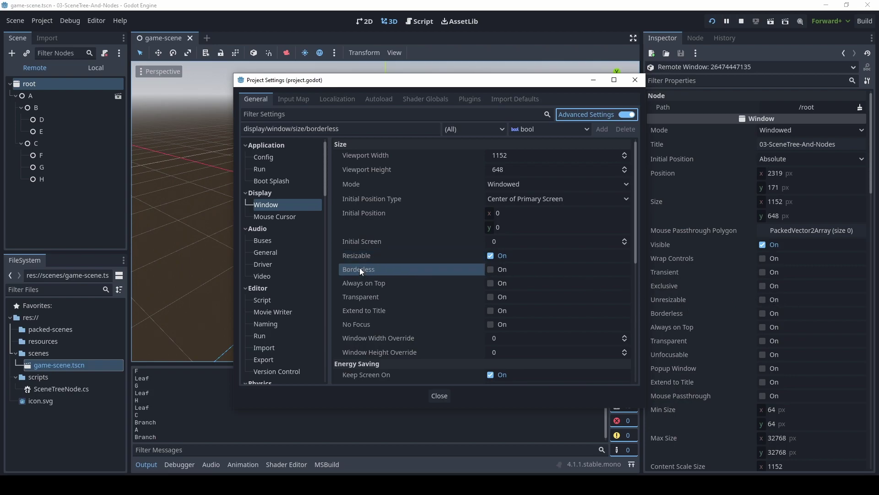
pyautogui.click(364, 281)
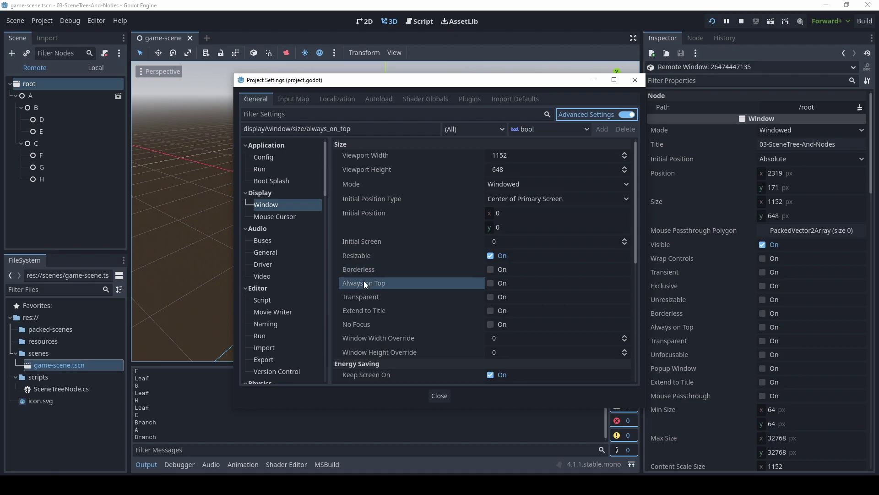
pyautogui.click(372, 296)
pyautogui.click(385, 312)
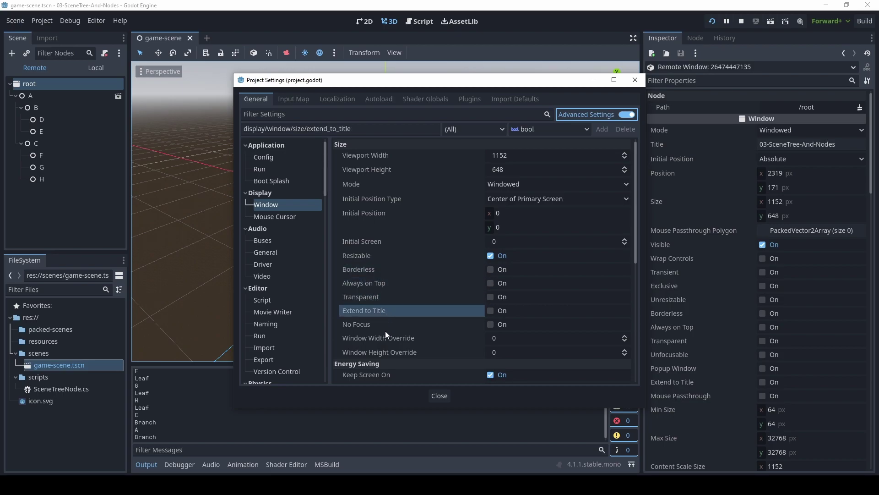
pyautogui.click(387, 325)
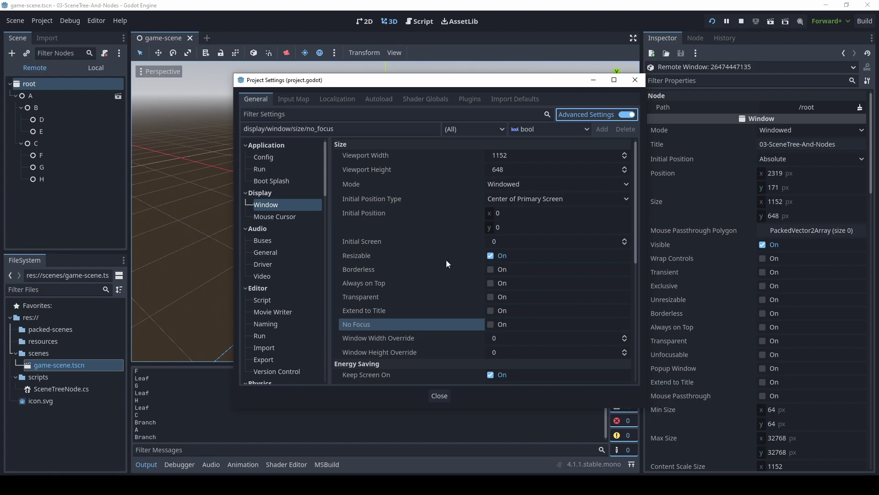
pyautogui.scroll(-5, 447, 263)
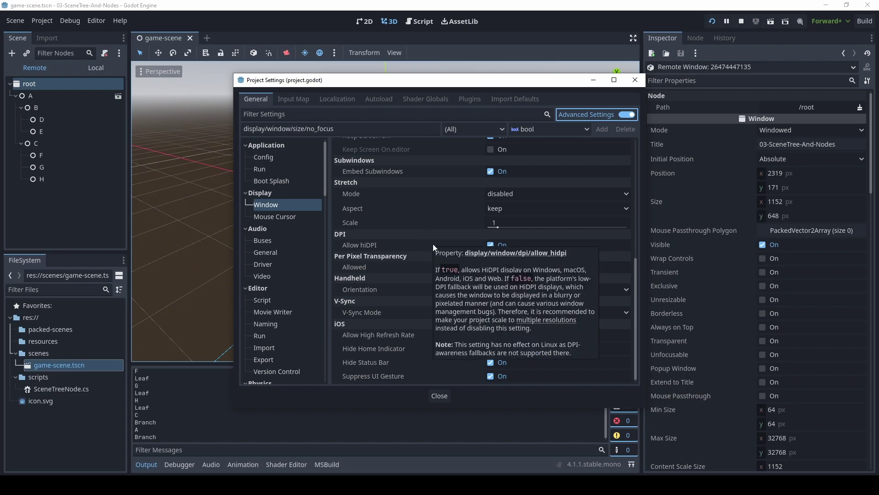
pyautogui.scroll(5, 563, 206)
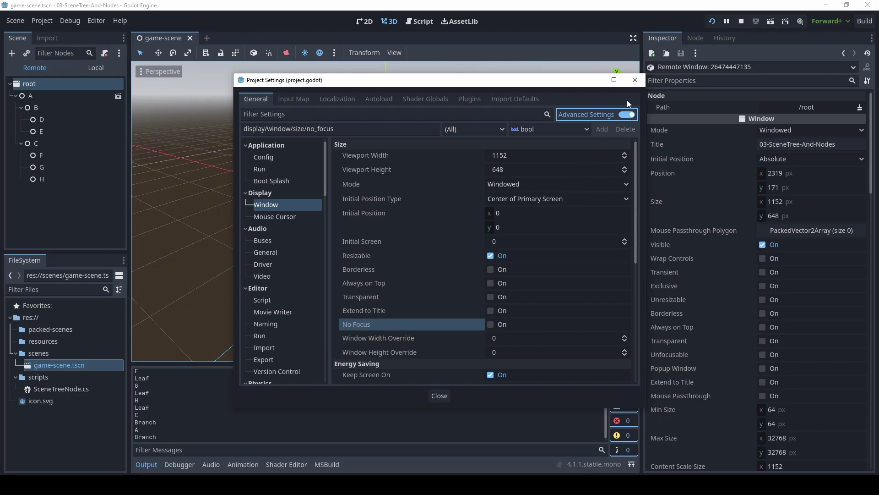
# Close Project Settings and bring the running game window to the front.
pyautogui.click(635, 80)
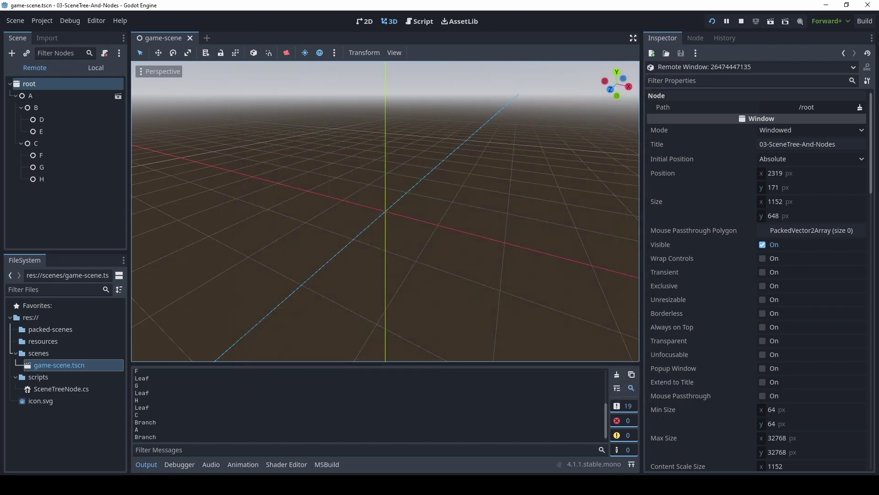
pyautogui.moveTo(614, 485)
pyautogui.click(656, 435)
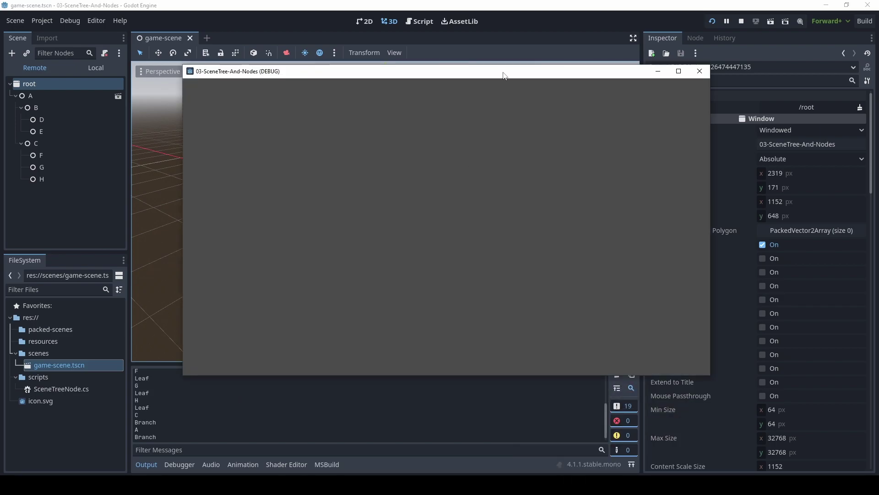
# Reposition and shrink the game window, then stop the game and return to Rider.
pyautogui.moveTo(505, 74); pyautogui.dragTo(389, 82)
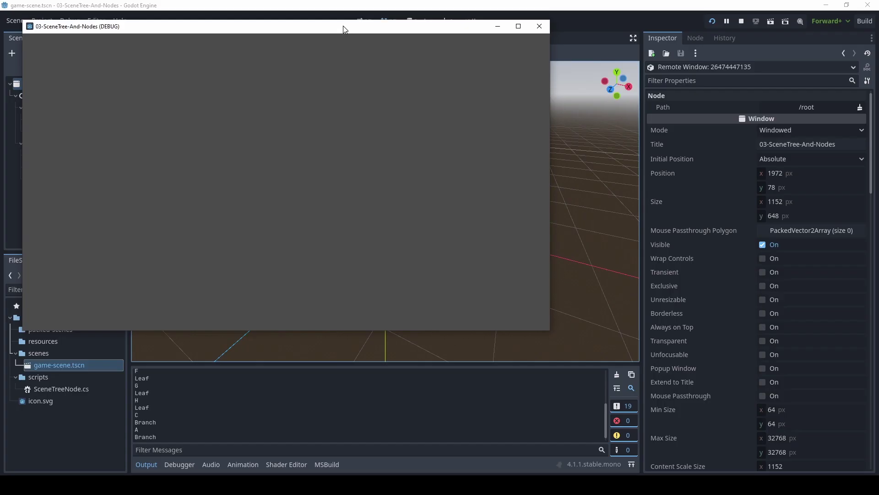
pyautogui.moveTo(343, 25)
pyautogui.mouseDown()
pyautogui.moveTo(452, 89)
pyautogui.moveTo(357, 67)
pyautogui.mouseUp()
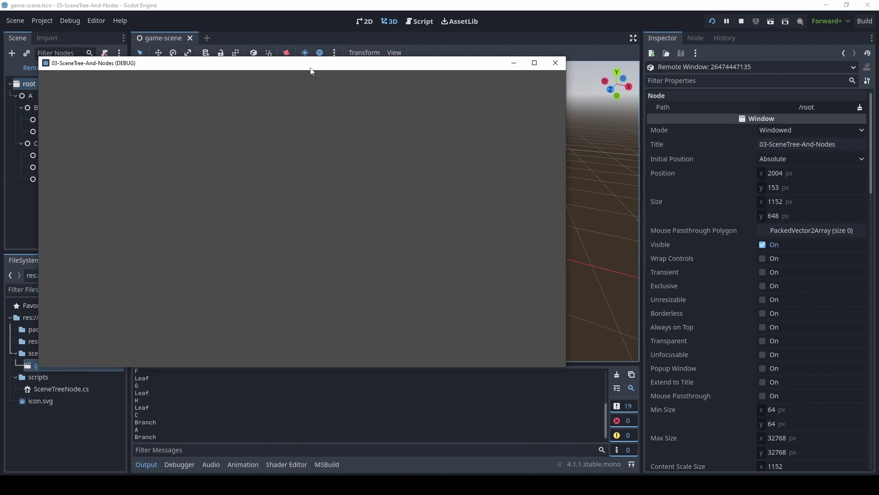
pyautogui.moveTo(310, 71); pyautogui.dragTo(336, 78)
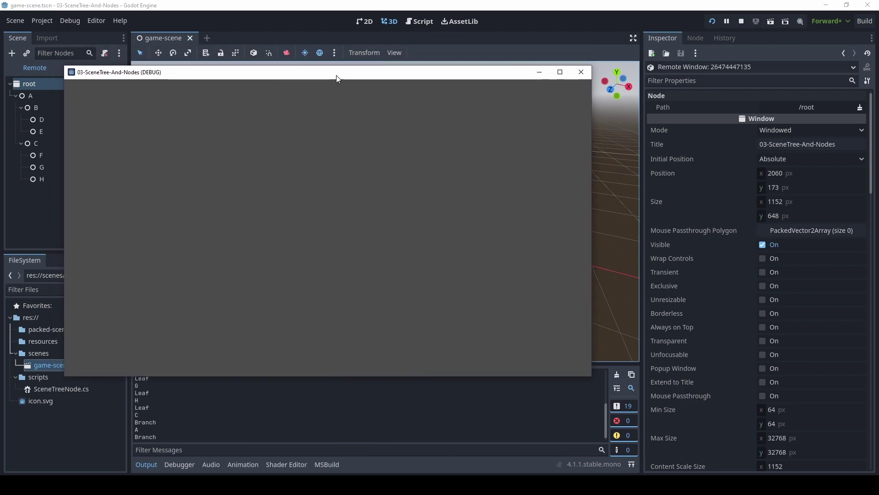
pyautogui.moveTo(336, 75); pyautogui.dragTo(0, 64)
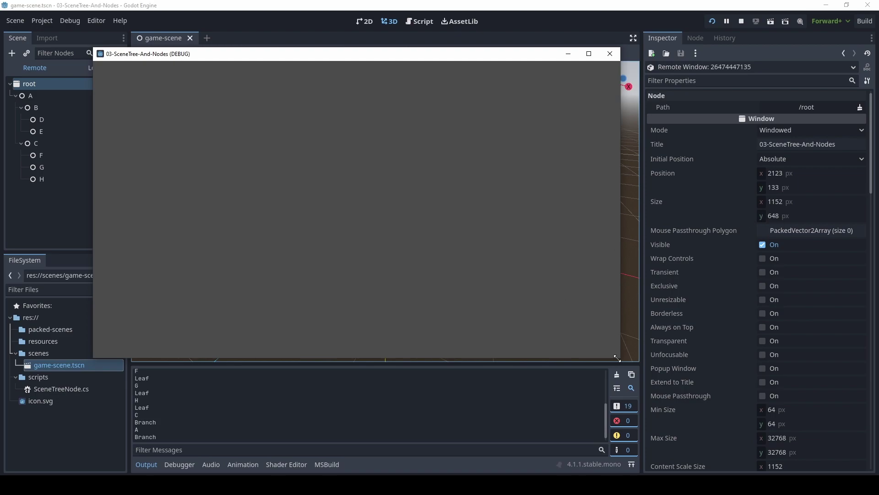
pyautogui.moveTo(616, 357)
pyautogui.mouseDown()
pyautogui.moveTo(515, 327)
pyautogui.moveTo(600, 213)
pyautogui.moveTo(555, 311)
pyautogui.moveTo(573, 250)
pyautogui.moveTo(581, 333)
pyautogui.mouseUp()
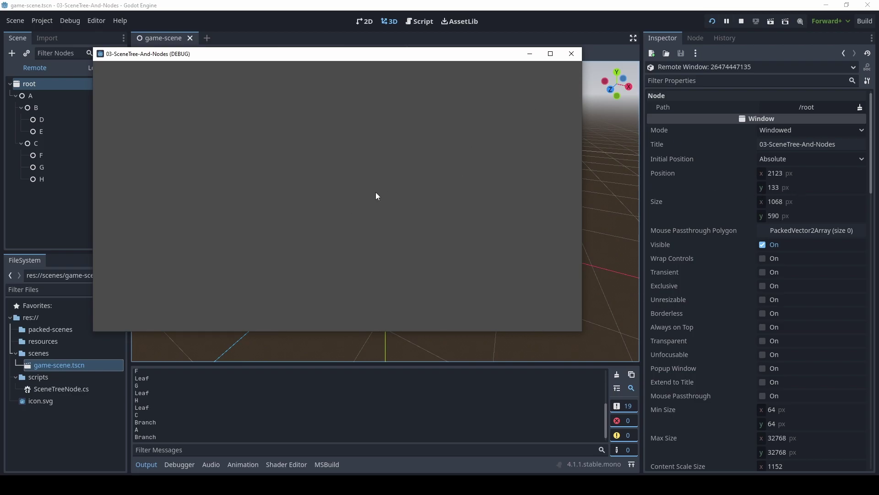
pyautogui.press('F8')
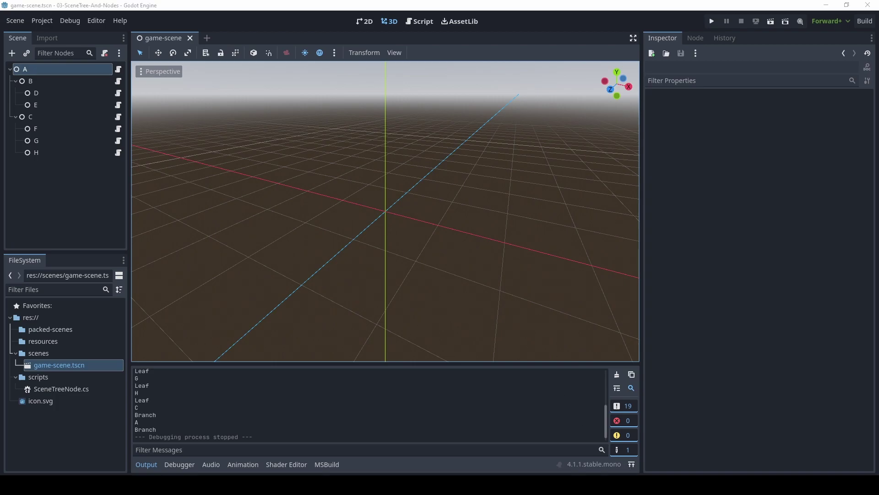
pyautogui.hotkey('alt', 'Tab')
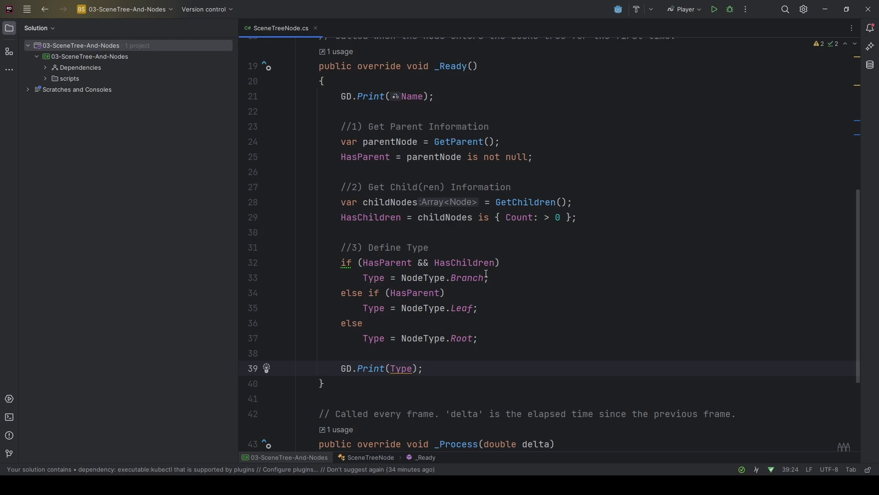
# Add the '//4) Retrieve Parent' comment and an if (HasParent) block with braces.
pyautogui.press('Return')
pyautogui.press('Return')
pyautogui.write('//4')
pyautogui.write('Ret')
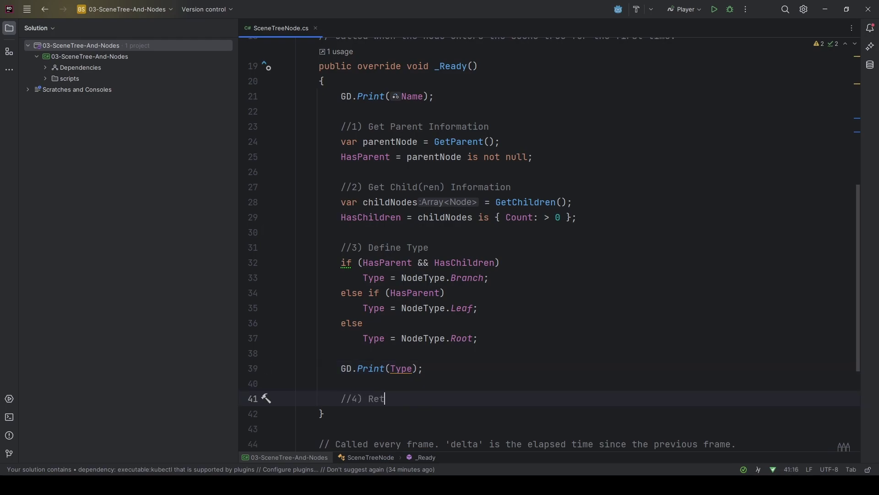
pyautogui.write('rieve Parent')
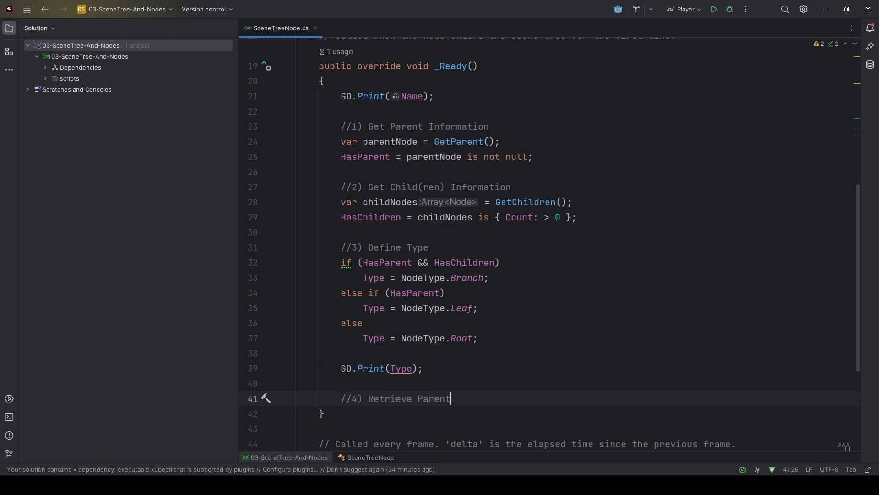
pyautogui.press('Return')
pyautogui.write('if(H')
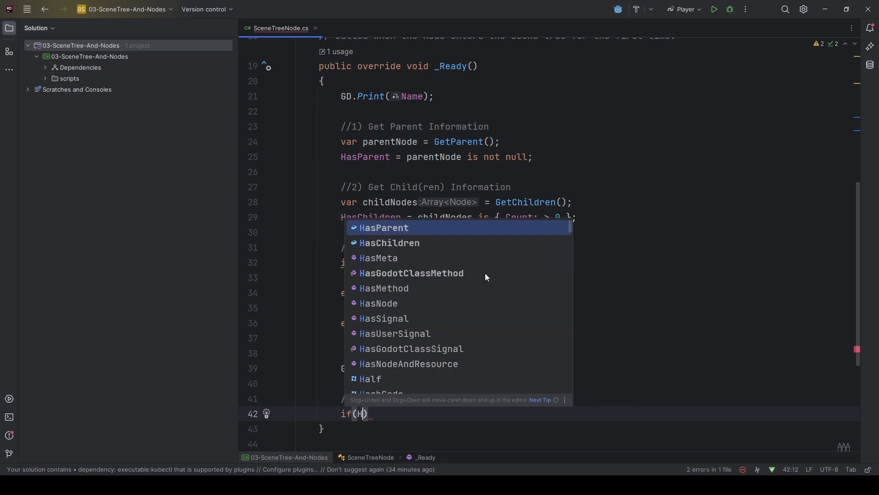
pyautogui.write('as')
pyautogui.press('Return')
pyautogui.press('End')
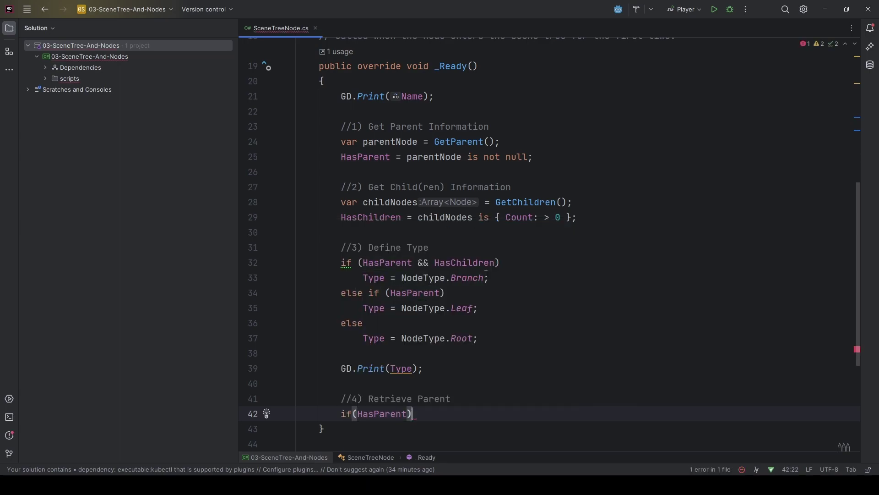
pyautogui.press('Return')
pyautogui.write('{')
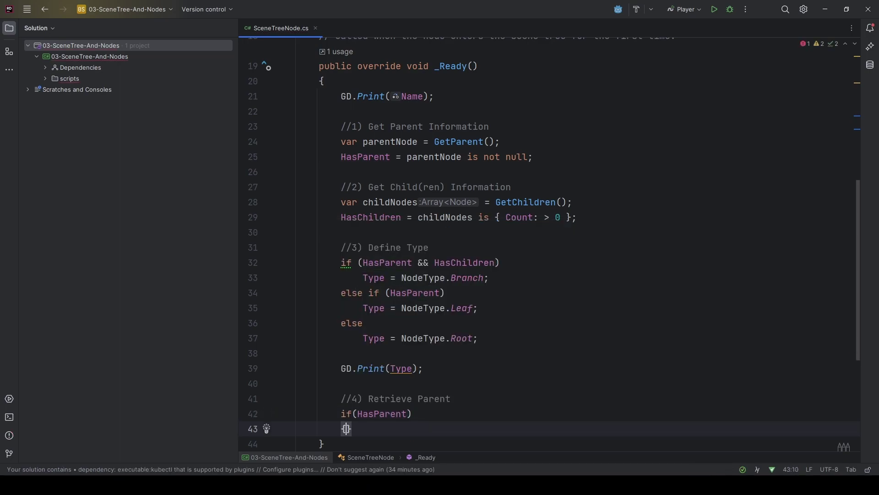
pyautogui.press('Return')
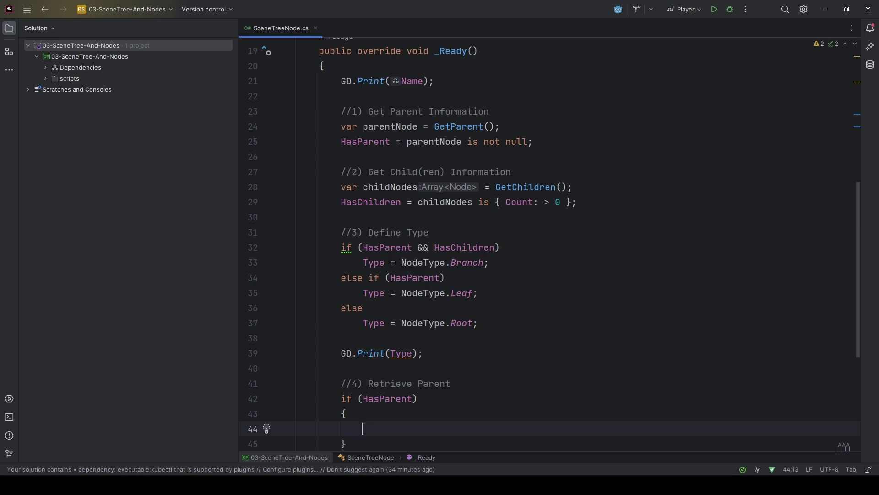
# Declare var parentIsWindow = parentNode is Window; inside the block.
pyautogui.scroll(-4, 634, 229)
pyautogui.write('var ')
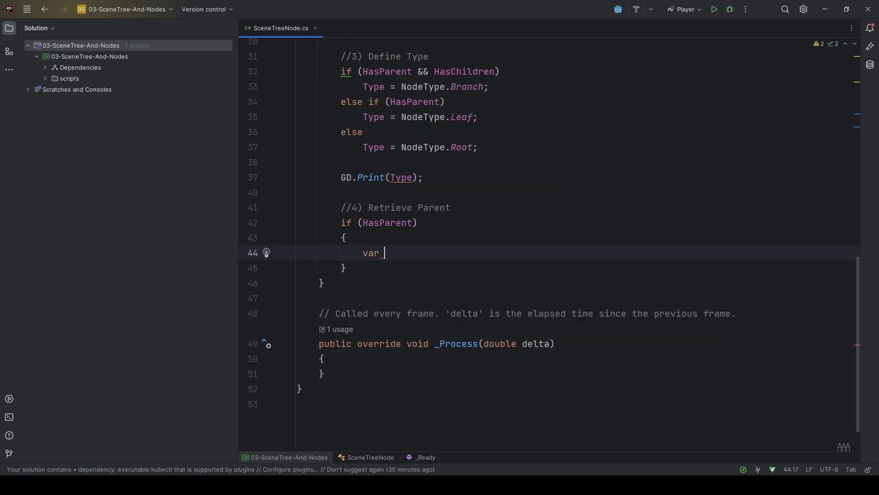
pyautogui.write('parentIsWin')
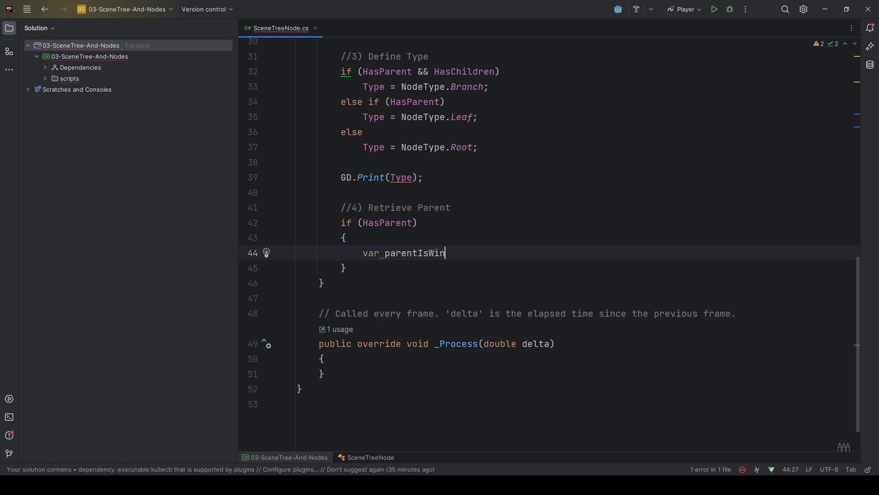
pyautogui.write('dow =')
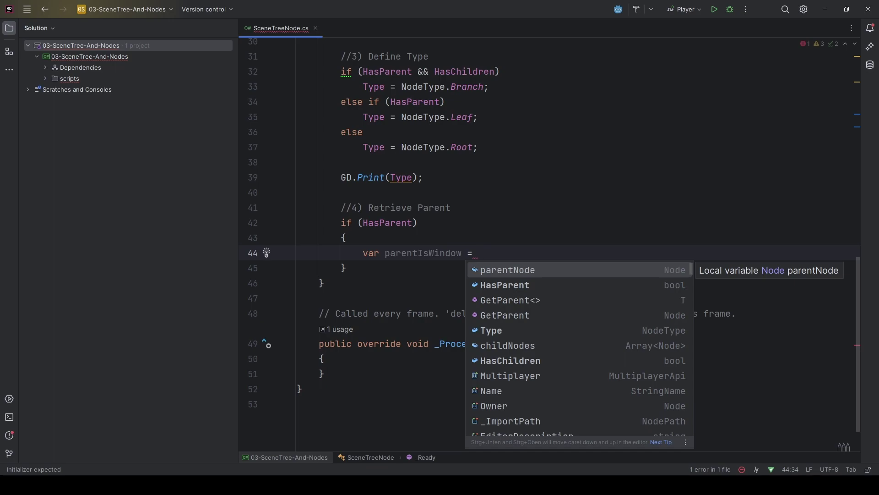
pyautogui.press('Return')
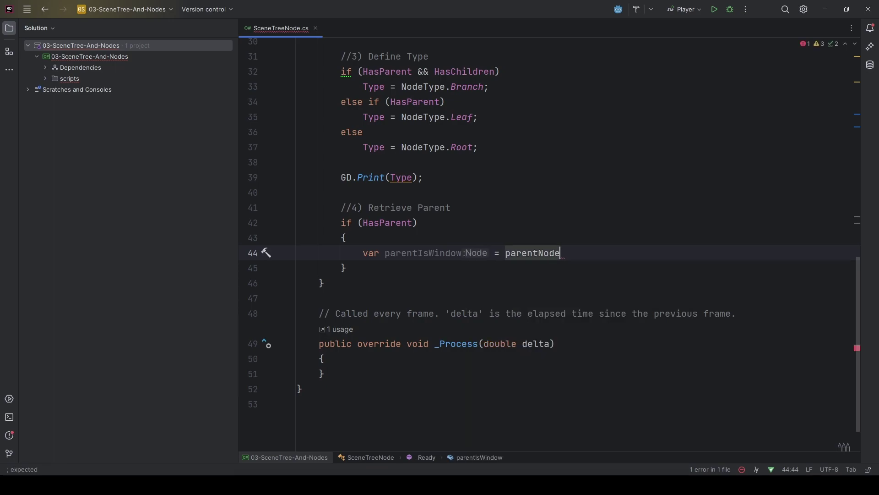
pyautogui.write(' i')
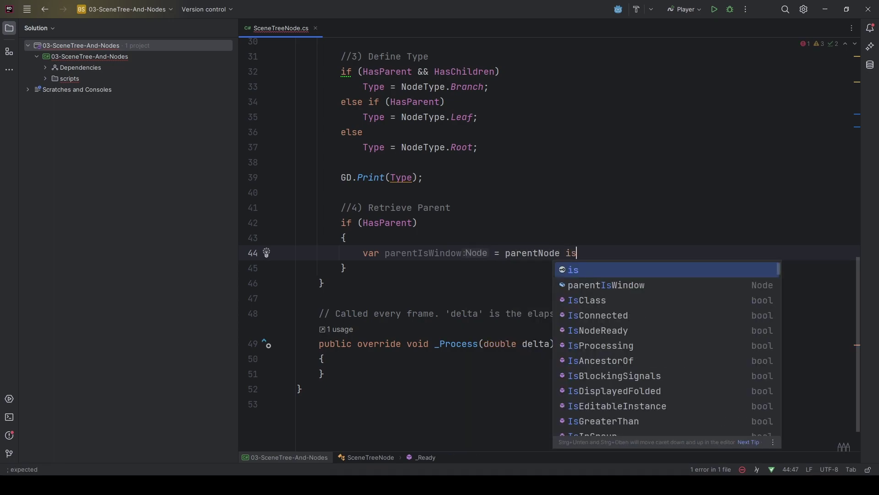
pyautogui.write('s ')
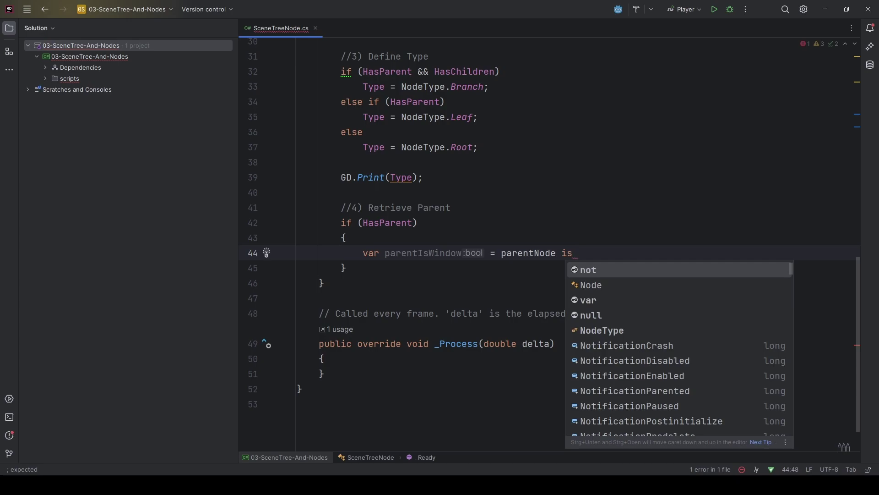
pyautogui.write('W')
pyautogui.write('in')
pyautogui.press('Return')
pyautogui.write(';')
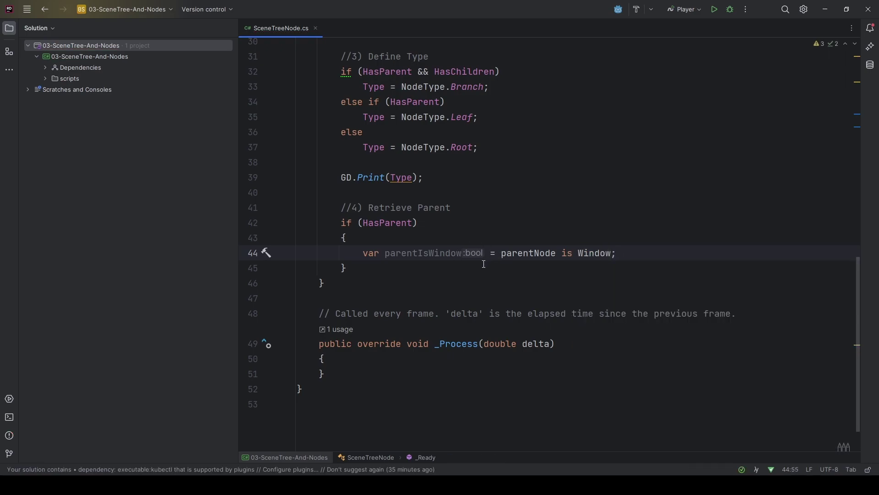
# Extend the test to 'parentNode is Window parentWindow' and highlight its parts.
pyautogui.doubleClick(519, 254)
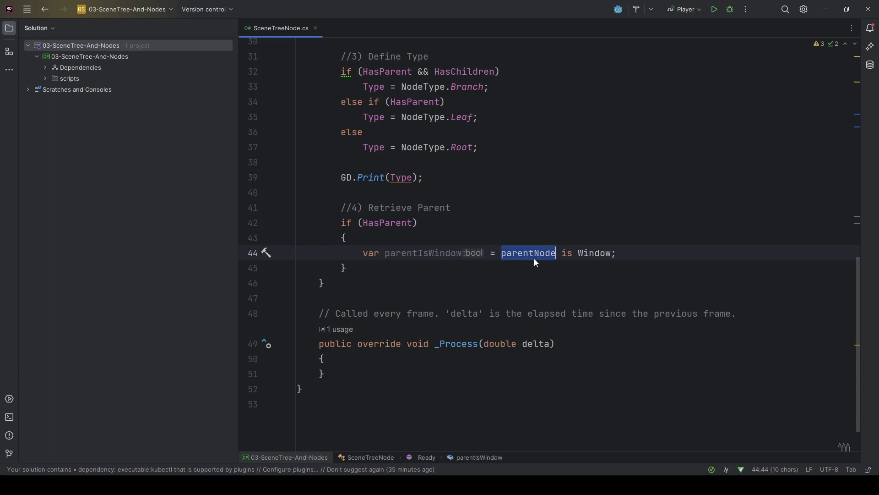
pyautogui.click(433, 255)
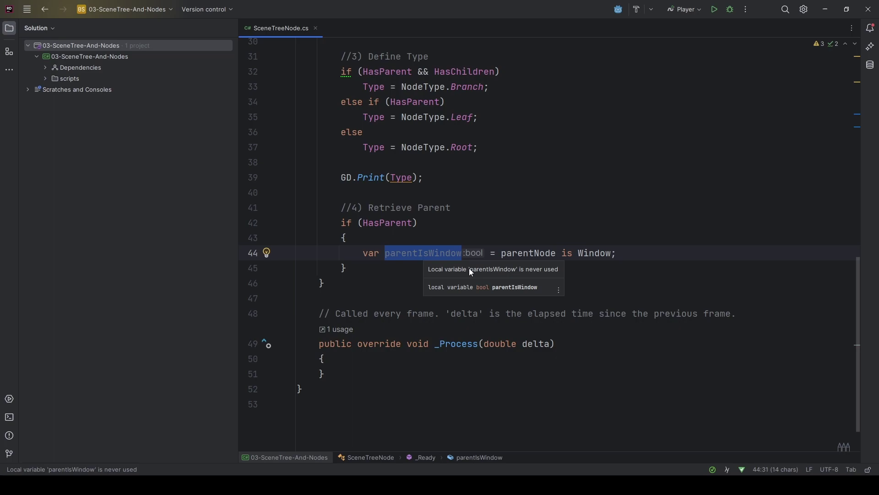
pyautogui.click(605, 252)
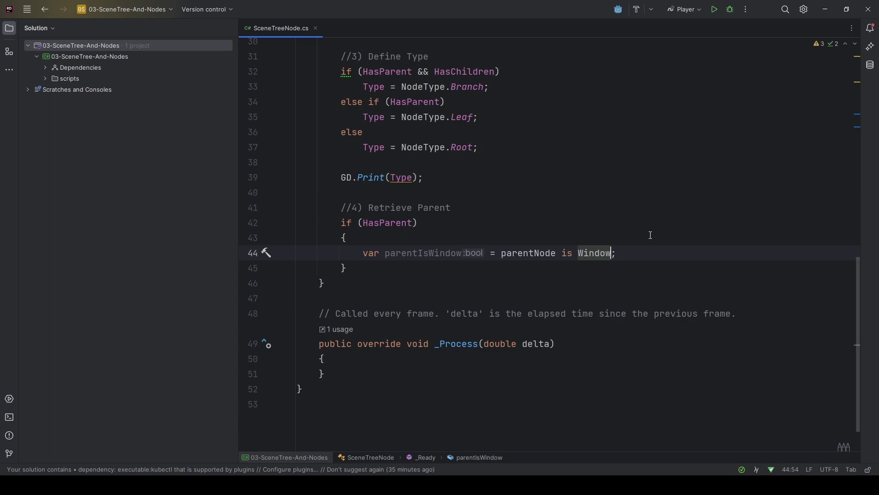
pyautogui.write('parentW')
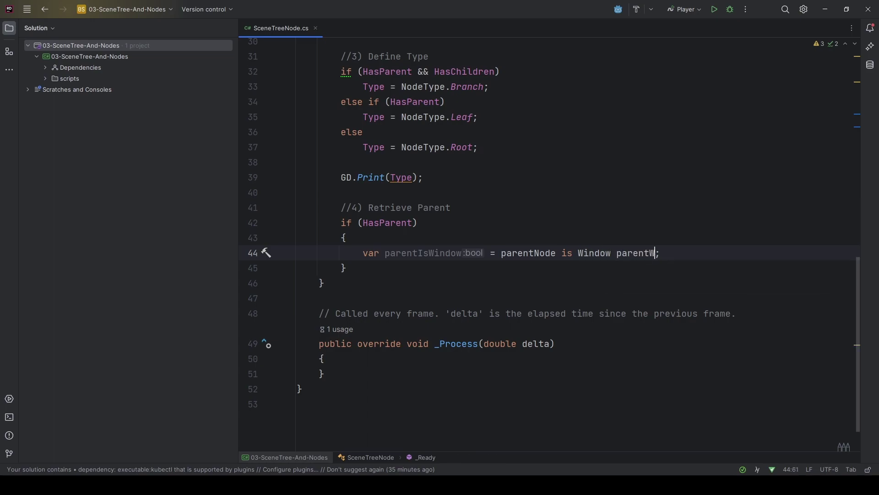
pyautogui.write('indow')
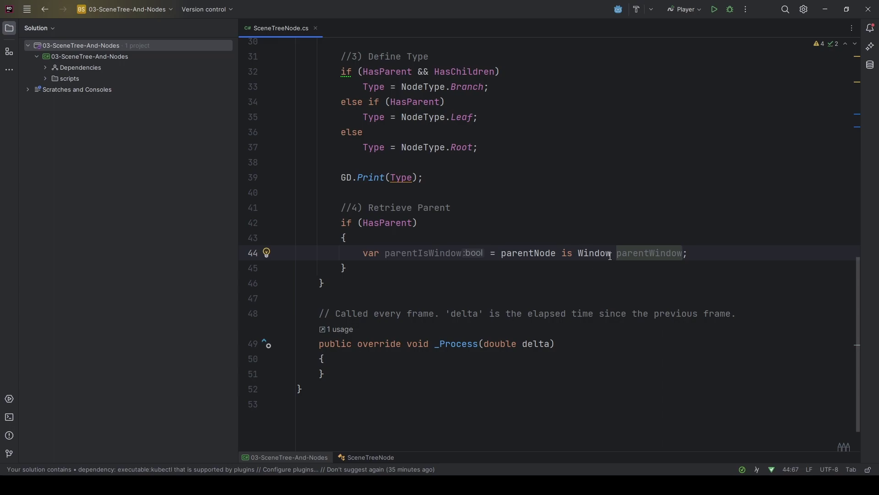
pyautogui.moveTo(610, 256); pyautogui.dragTo(500, 256)
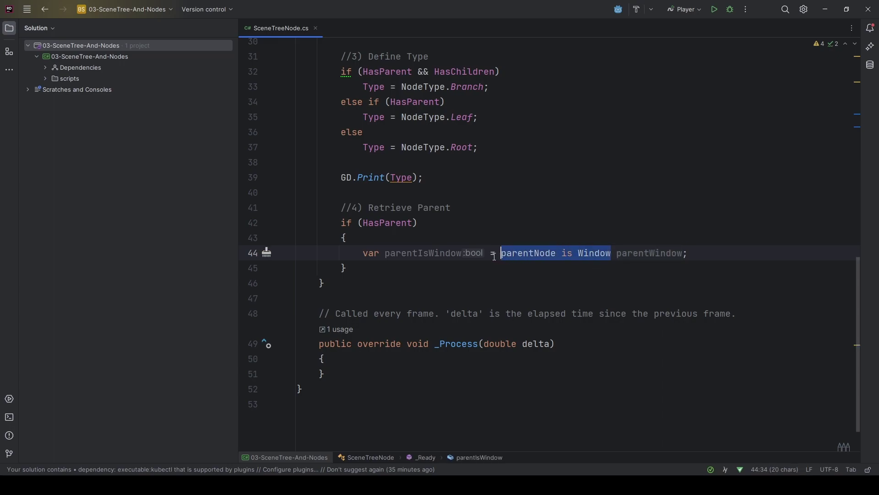
pyautogui.doubleClick(595, 253)
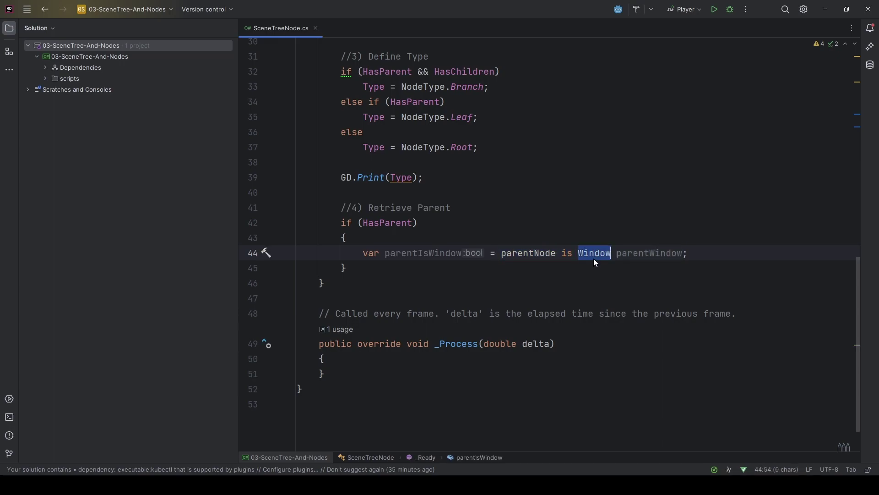
pyautogui.doubleClick(518, 253)
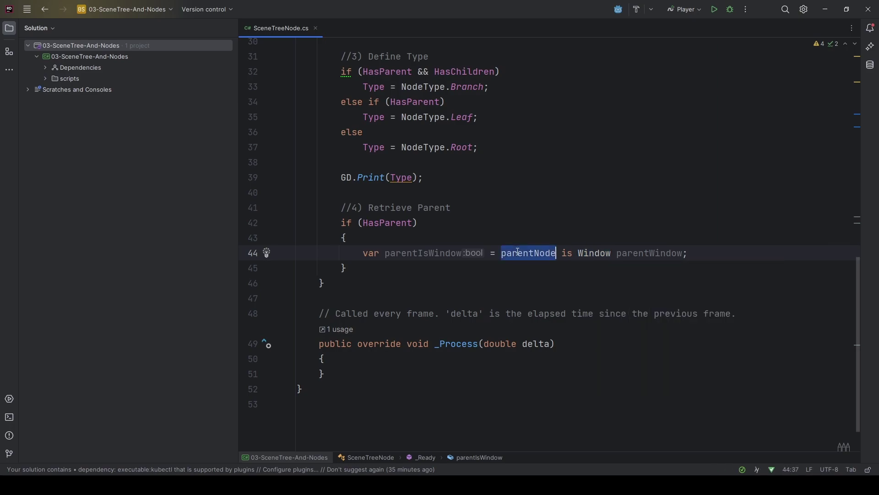
pyautogui.doubleClick(591, 253)
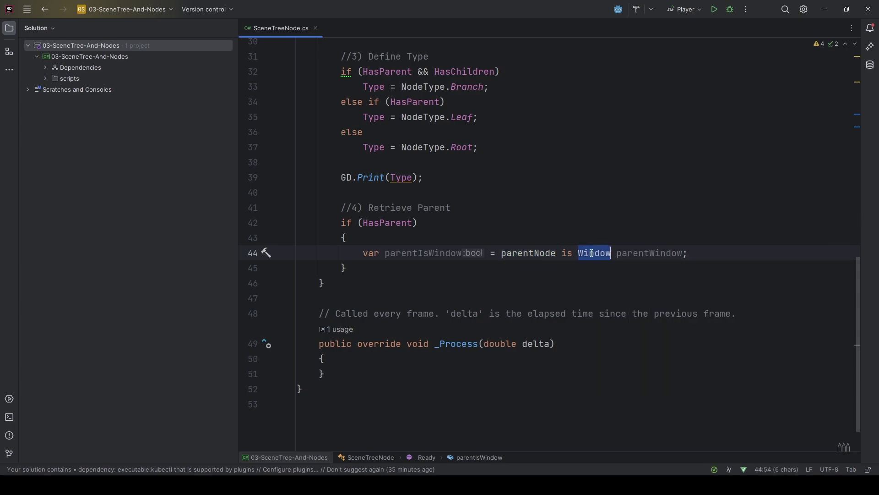
pyautogui.doubleClick(650, 253)
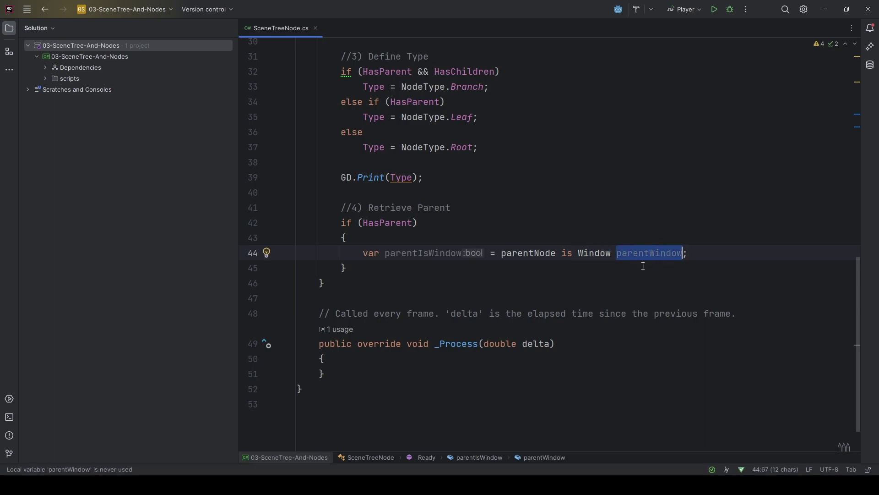
pyautogui.click(709, 254)
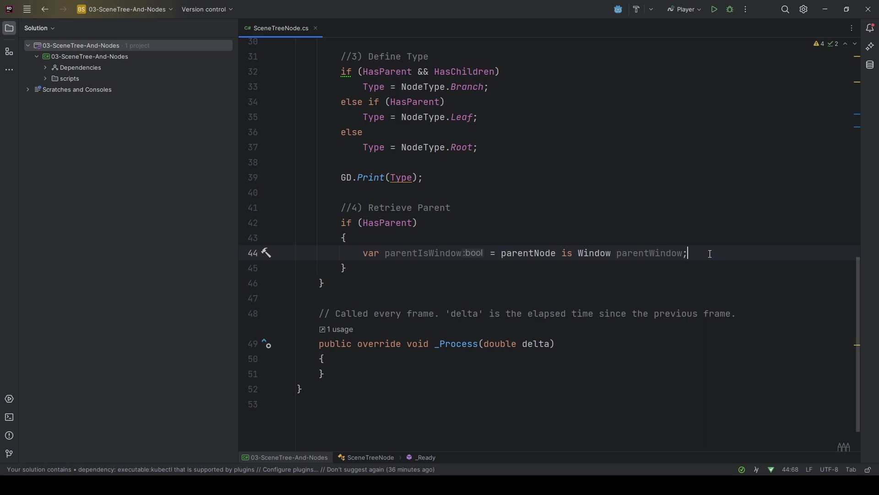
# Add var parentAsWindow = parentNode as Window; and highlight the expression.
pyautogui.press('Return')
pyautogui.write('var ')
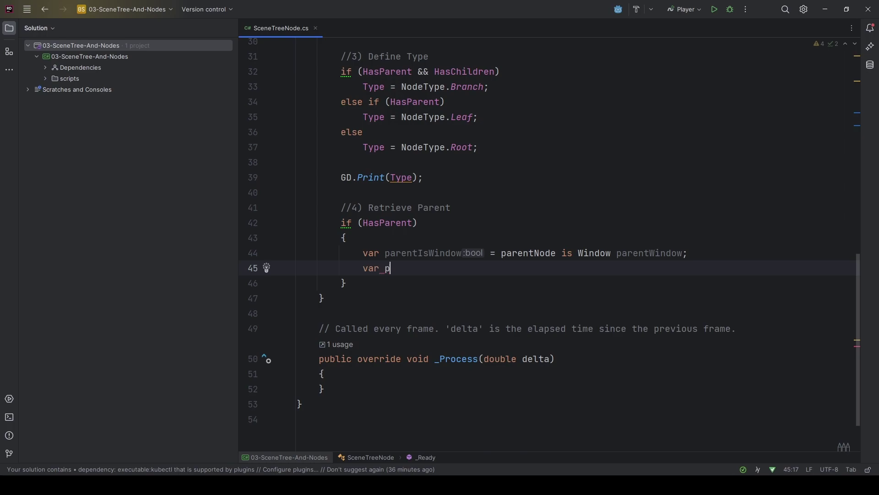
pyautogui.write('parentAsWindow ')
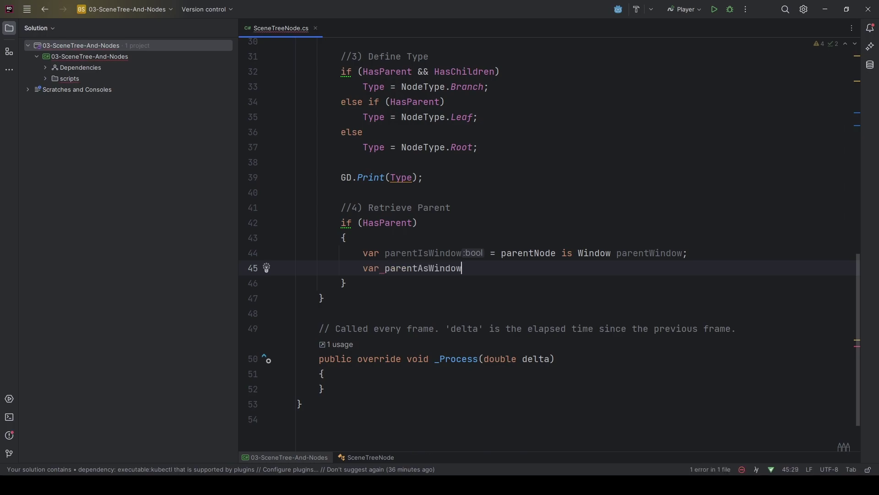
pyautogui.write('= parent')
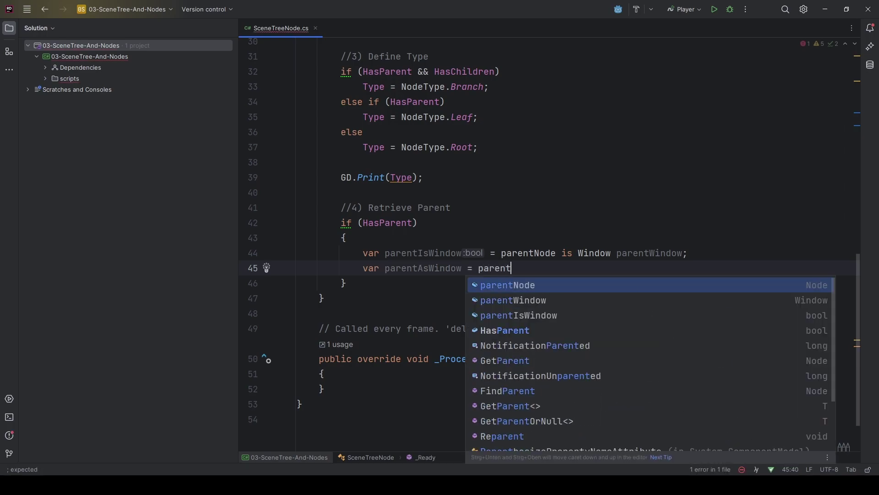
pyautogui.press('Return')
pyautogui.write('as Win')
pyautogui.press('Return')
pyautogui.write(';')
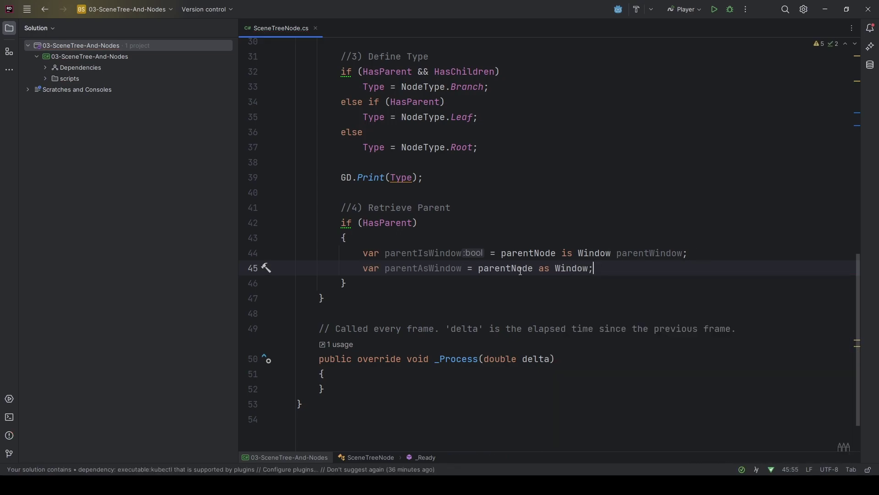
pyautogui.doubleClick(507, 267)
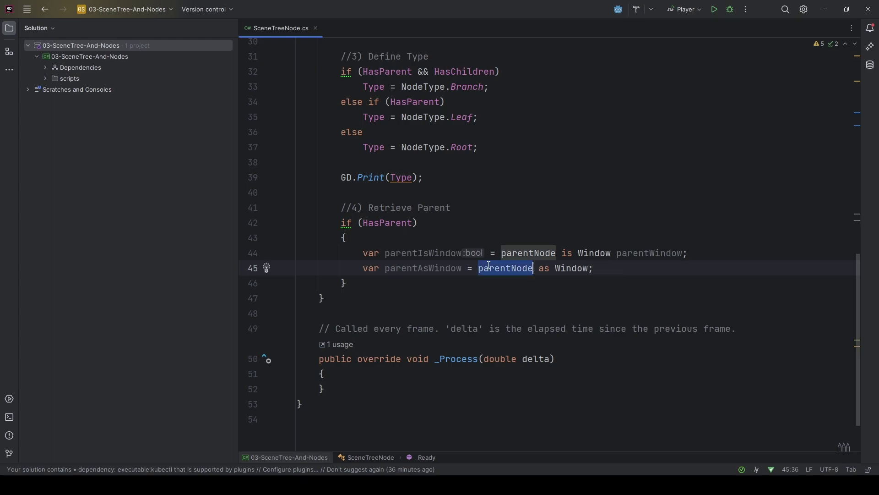
pyautogui.doubleClick(572, 268)
pyautogui.moveTo(594, 269); pyautogui.dragTo(479, 268)
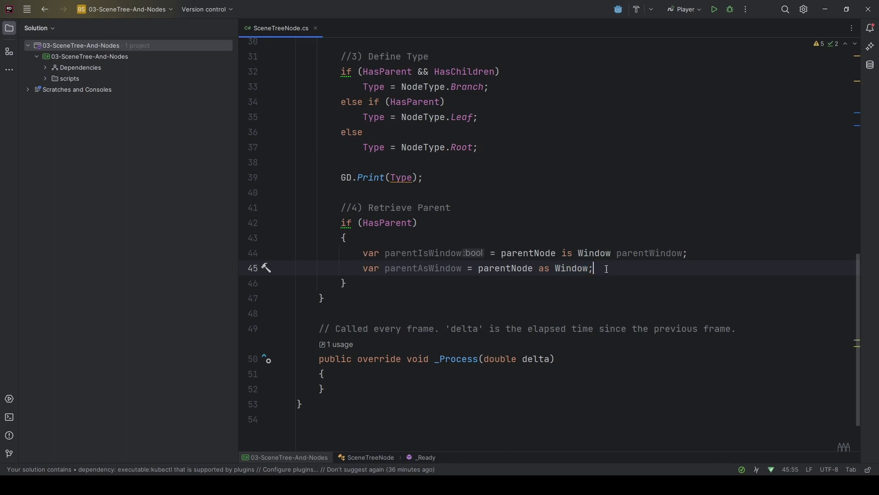
pyautogui.click(659, 268)
# Add var parentCastedToWindow = (Window)parentNode; on the next line.
pyautogui.press('Return')
pyautogui.write('var p')
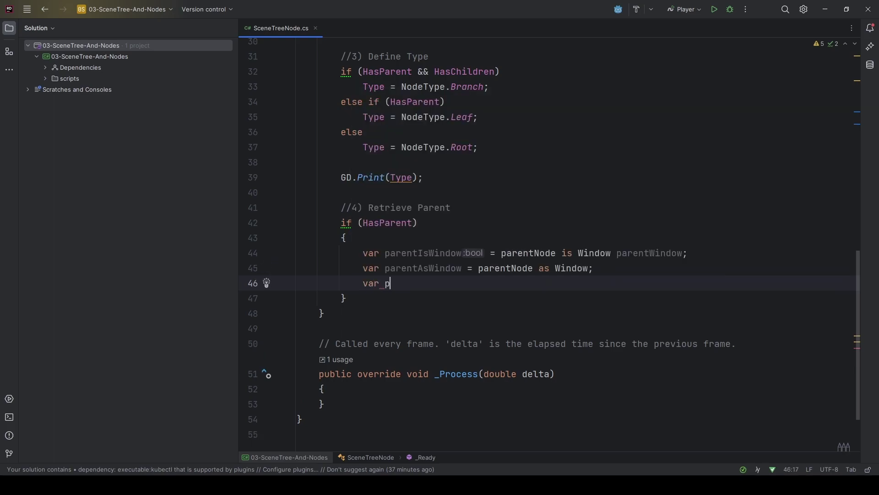
pyautogui.write('arentCastedTo')
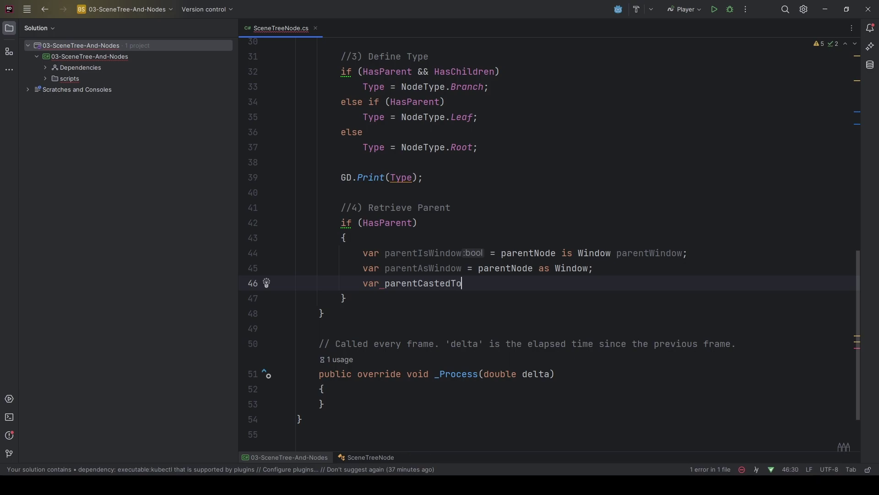
pyautogui.write('Window = paren')
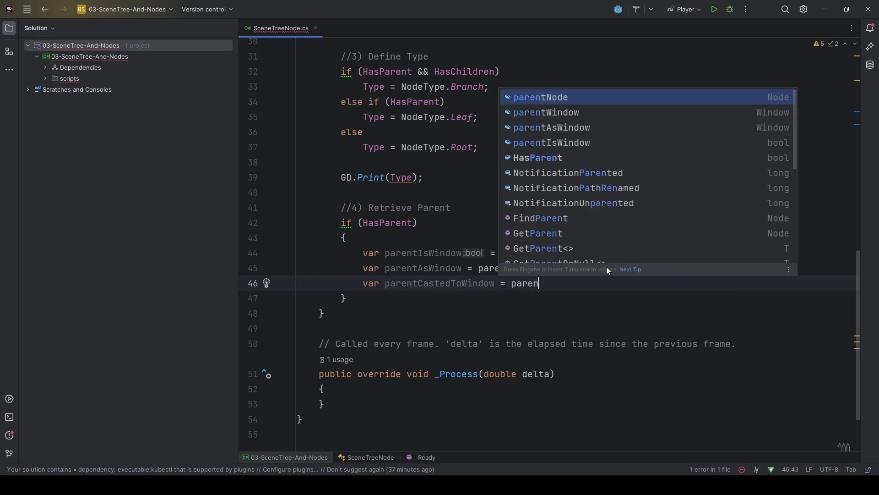
pyautogui.write('tN')
pyautogui.press('Return')
pyautogui.hotkey('ctrl', 'Left')
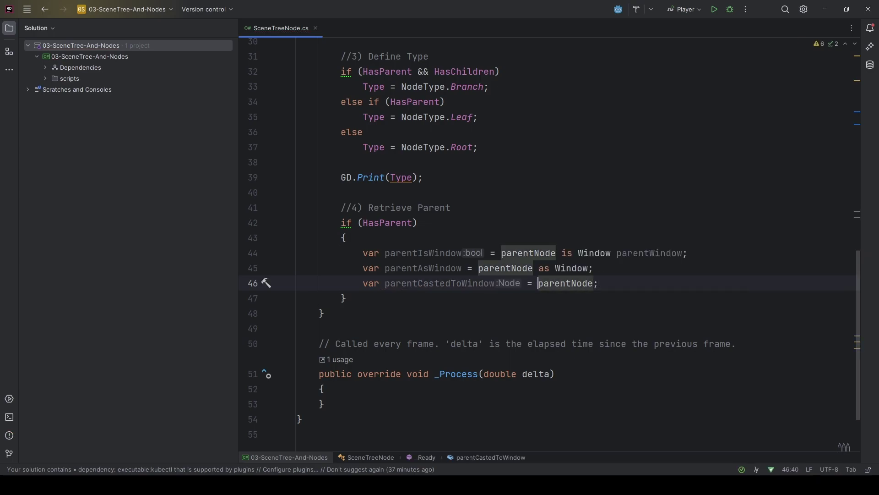
pyautogui.write('(Window')
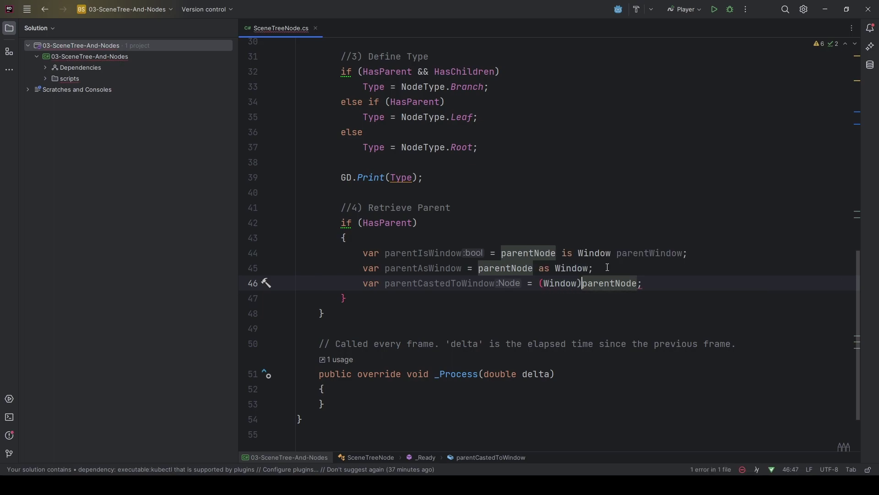
pyautogui.write(')')
pyautogui.press('End')
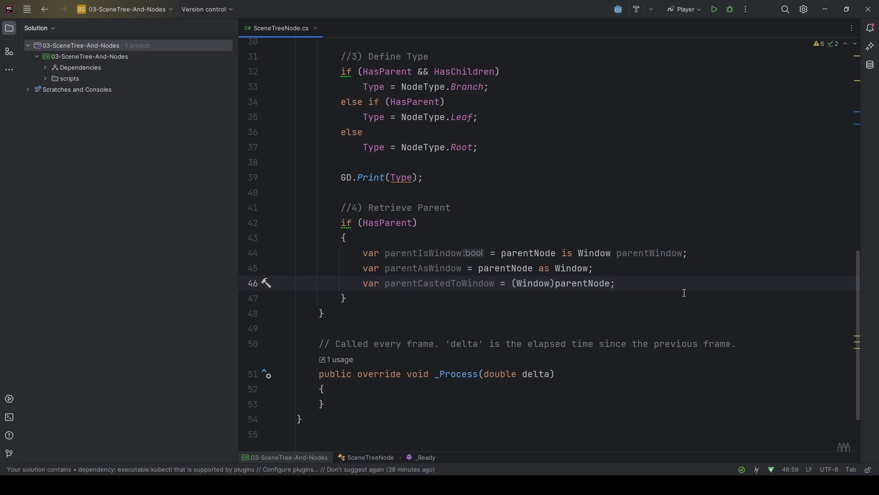
# Add var parentWindow2 = GetParent<Window>(); using the generic GetParent<> completion.
pyautogui.press('Return')
pyautogui.write('var p')
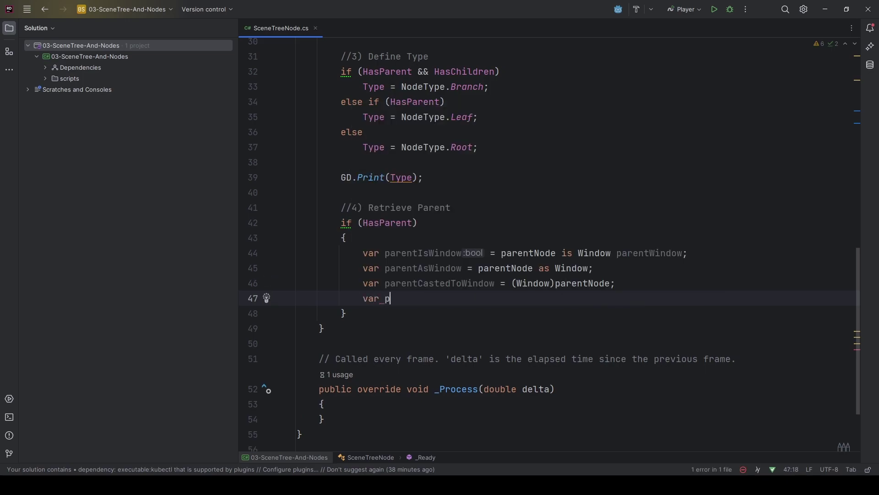
pyautogui.write('arentWindow')
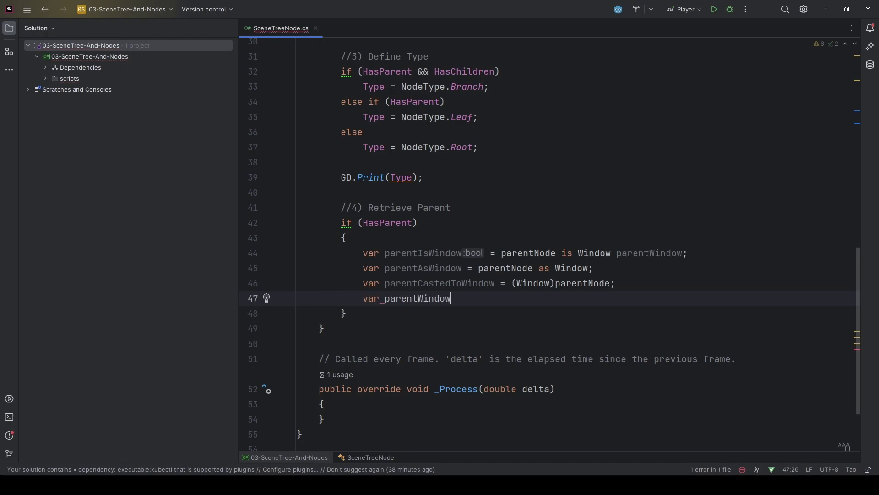
pyautogui.write('2 = Get')
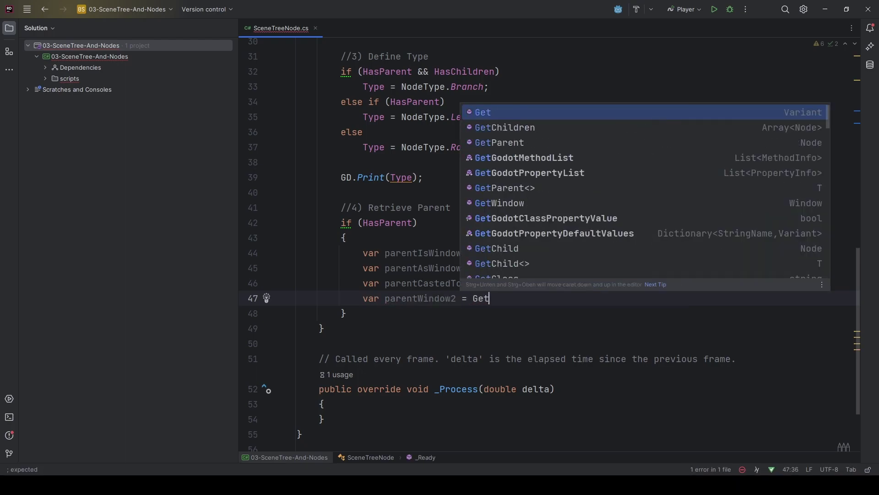
pyautogui.write('paren')
pyautogui.press('Down')
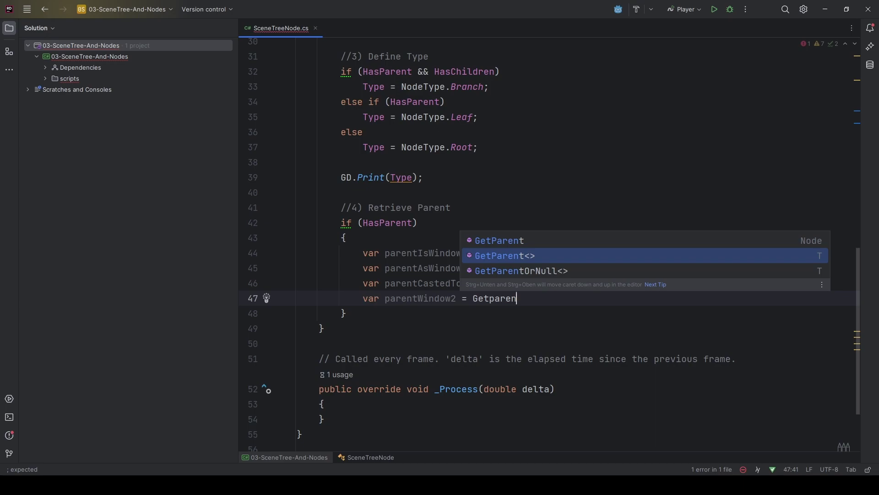
pyautogui.press('Return')
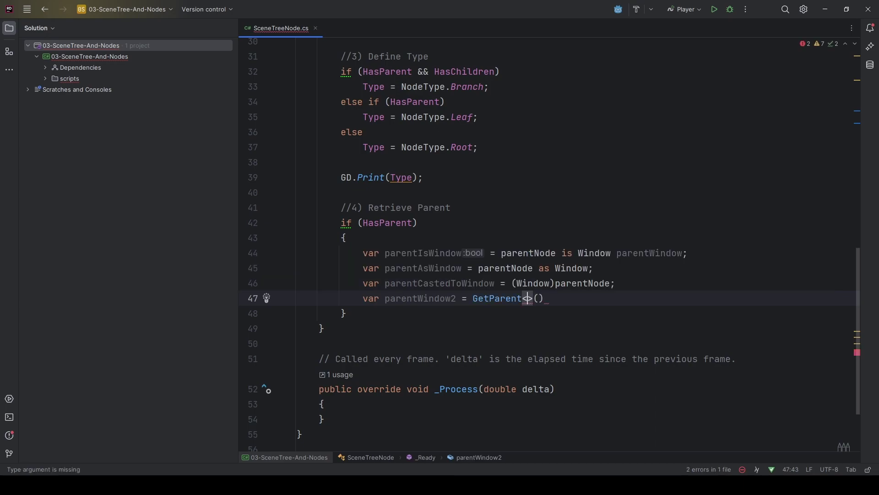
pyautogui.write('Window')
pyautogui.press('End')
pyautogui.write(';')
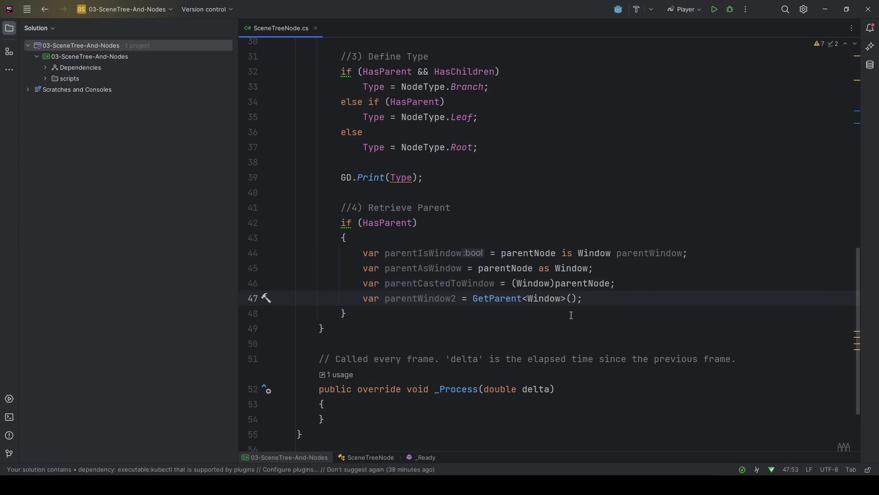
# Review GetParent's quick documentation and highlight the call and the parentWindow2 name.
pyautogui.doubleClick(506, 298)
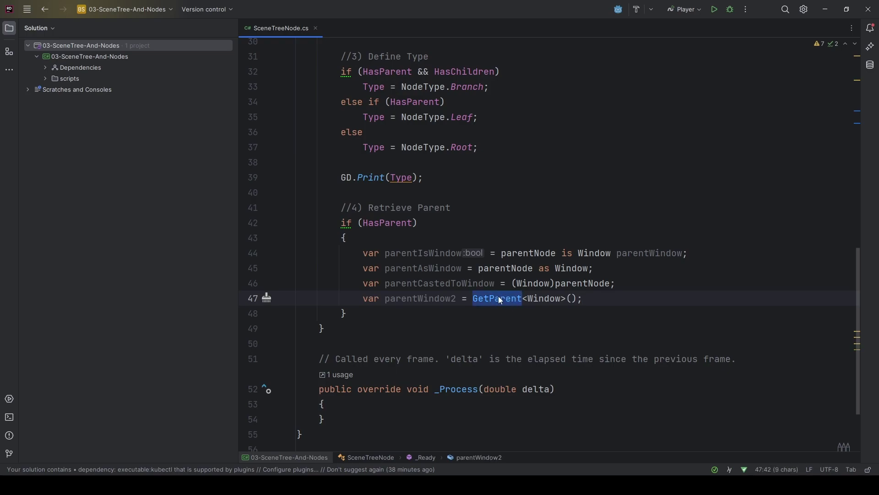
pyautogui.doubleClick(545, 298)
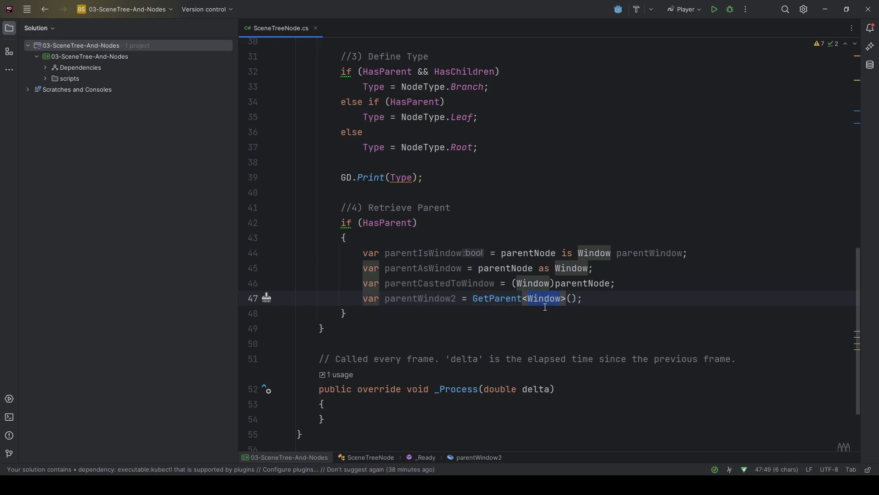
pyautogui.moveTo(506, 297)
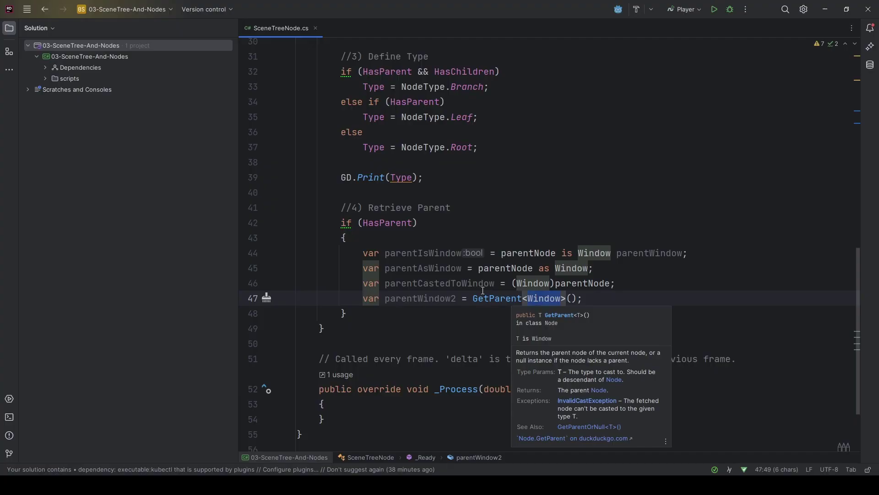
pyautogui.click(479, 298)
pyautogui.moveTo(478, 298); pyautogui.dragTo(601, 298)
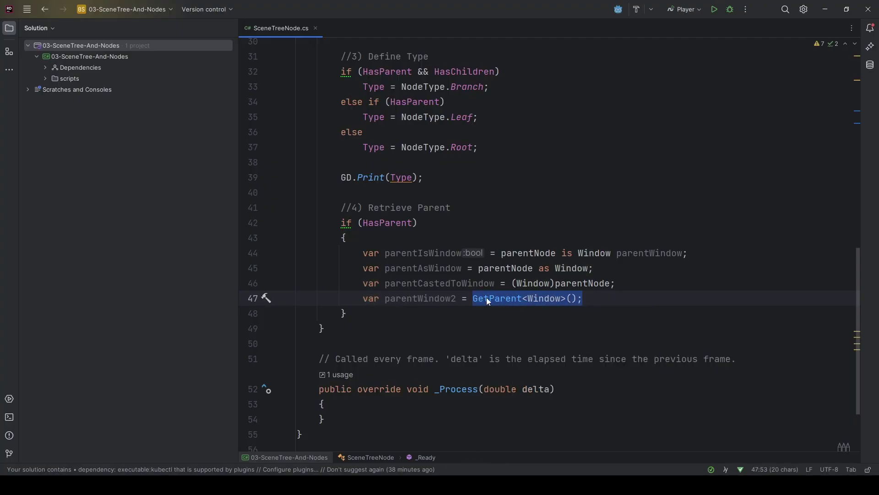
pyautogui.doubleClick(425, 298)
pyautogui.click(608, 298)
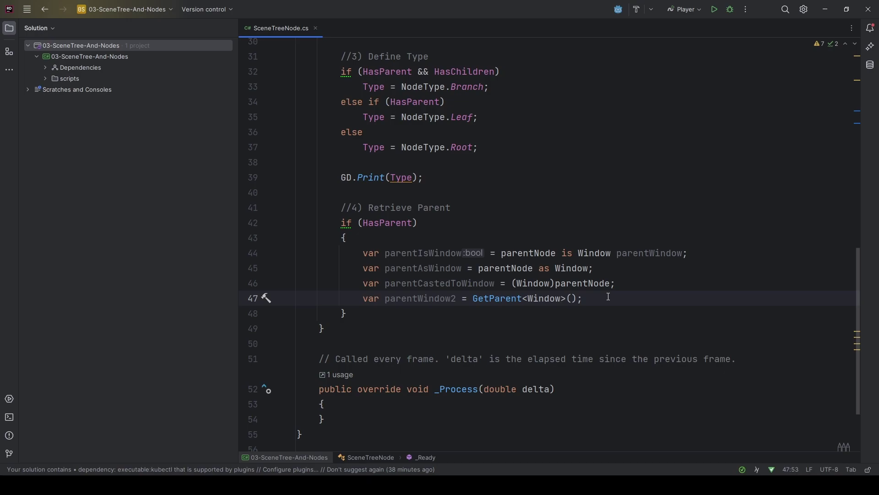
# Declare parentWindow3 = GetParentOrNull<Window>(); on a new line below parentWindow2.
pyautogui.press('Return')
pyautogui.write('var par')
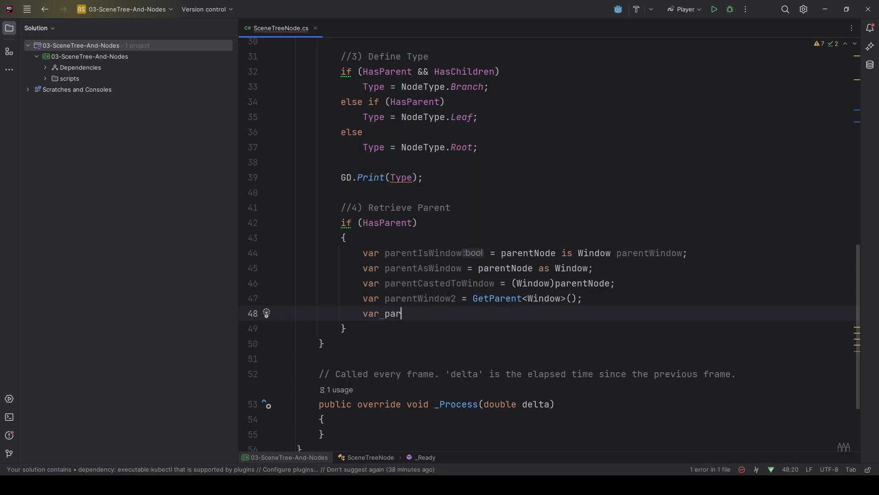
pyautogui.write('entN')
pyautogui.write('indow3')
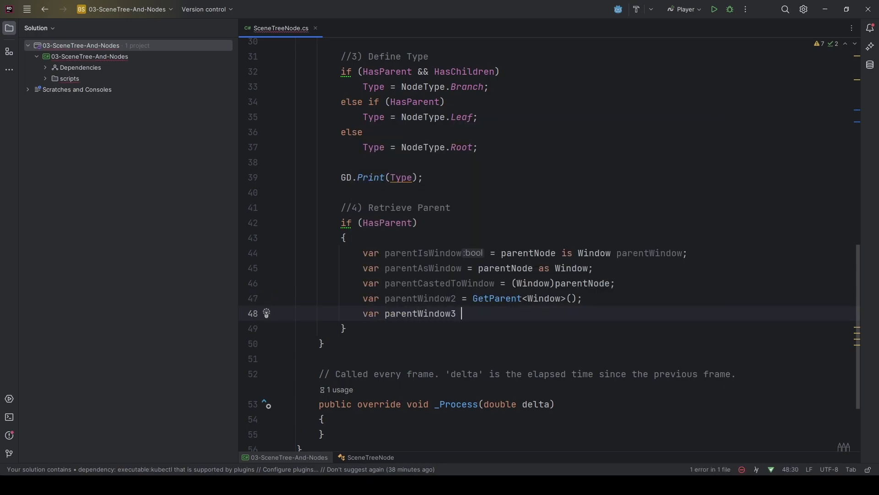
pyautogui.write(' = GetParent')
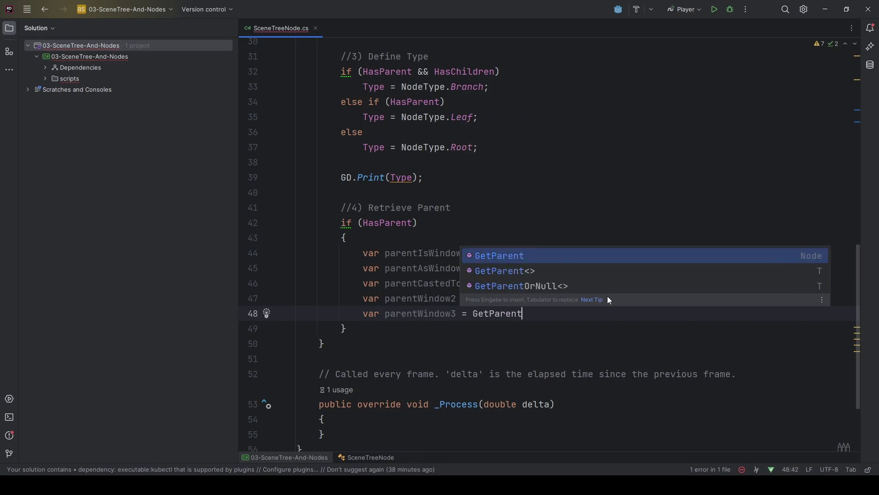
pyautogui.press('Down')
pyautogui.press('Down')
pyautogui.press('Return')
pyautogui.write('Window>(')
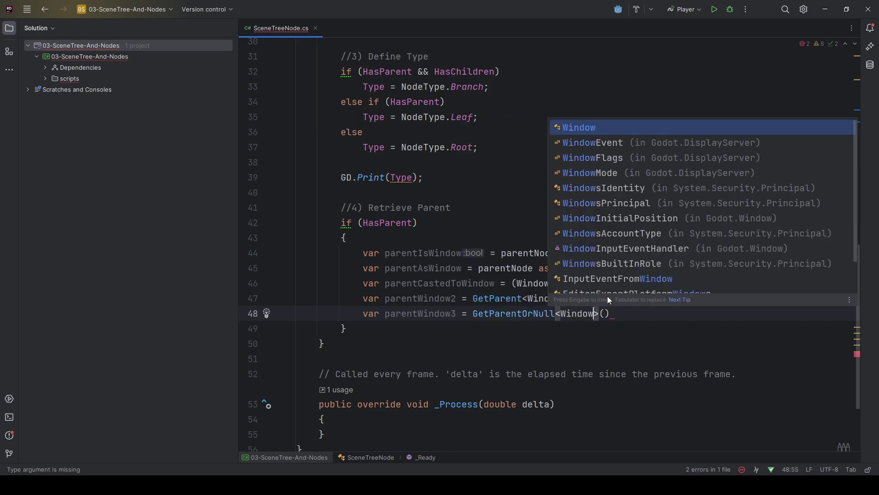
pyautogui.press('Return')
pyautogui.press('End')
pyautogui.write(';')
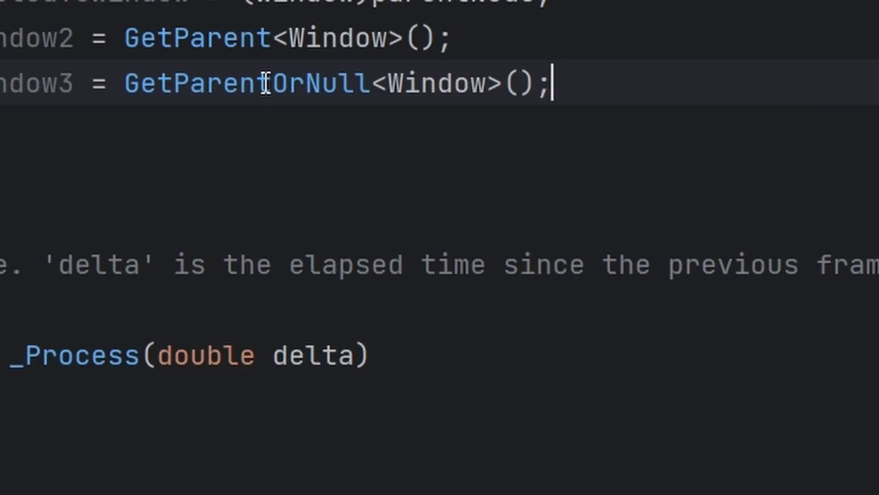
pyautogui.moveTo(519, 314)
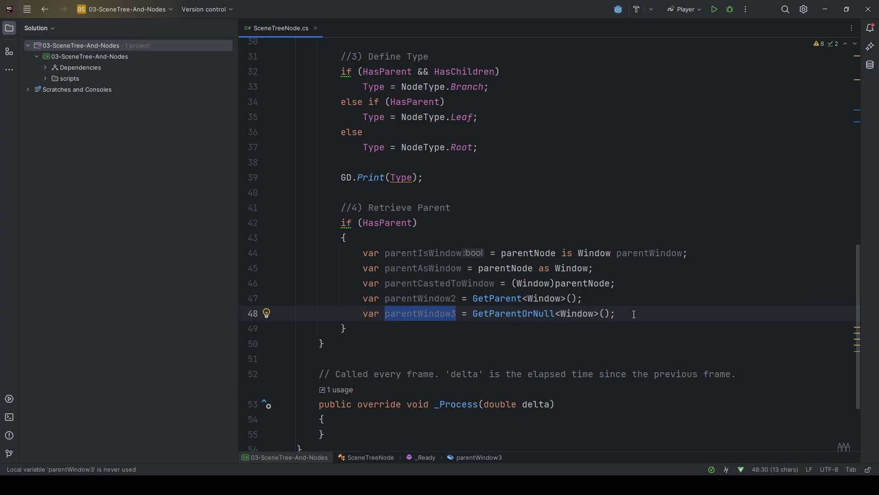
# Comment out the parentAsWindow, parentCastedToWindow and parentWindow2 lines (45–47).
pyautogui.moveTo(636, 317); pyautogui.dragTo(297, 252)
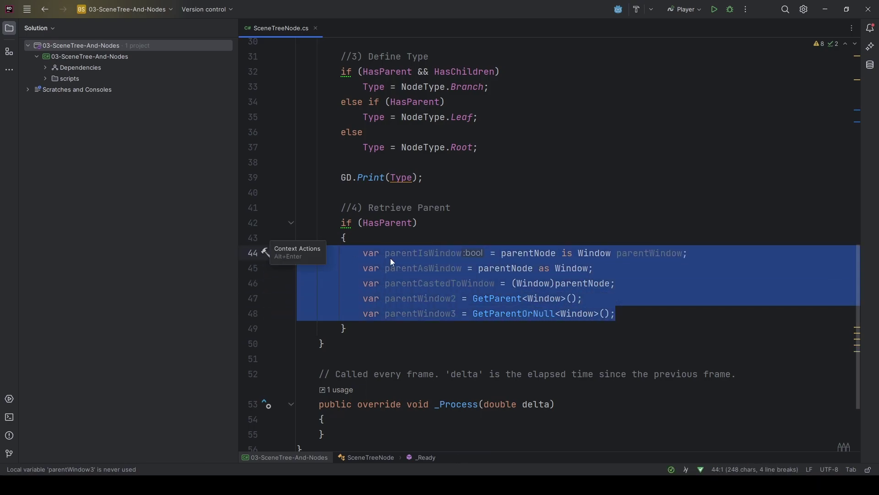
pyautogui.click(692, 316)
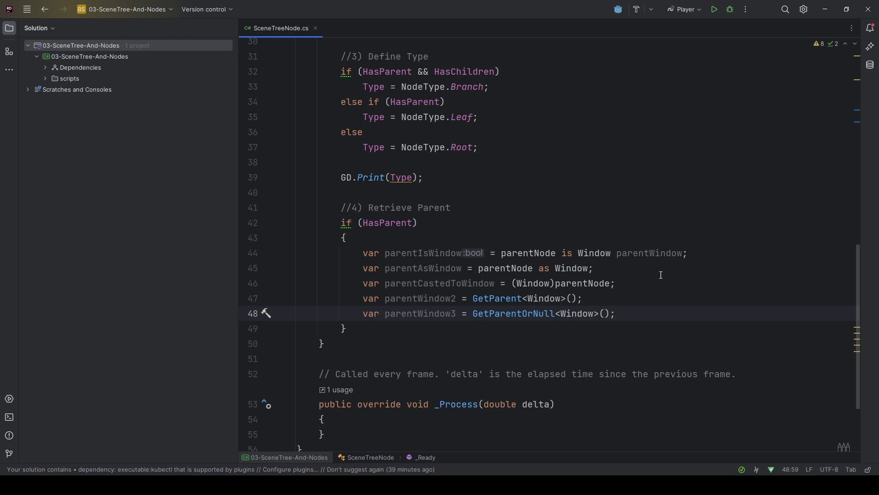
pyautogui.moveTo(712, 253); pyautogui.dragTo(251, 259)
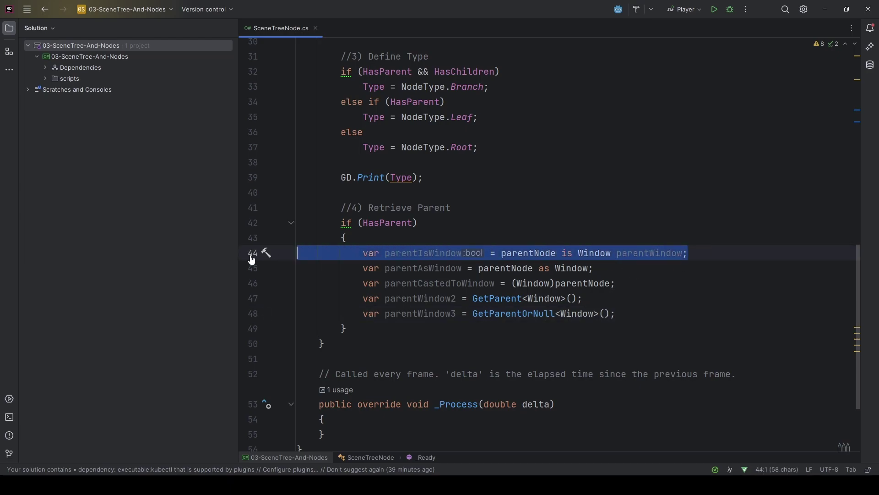
pyautogui.moveTo(619, 315); pyautogui.dragTo(234, 322)
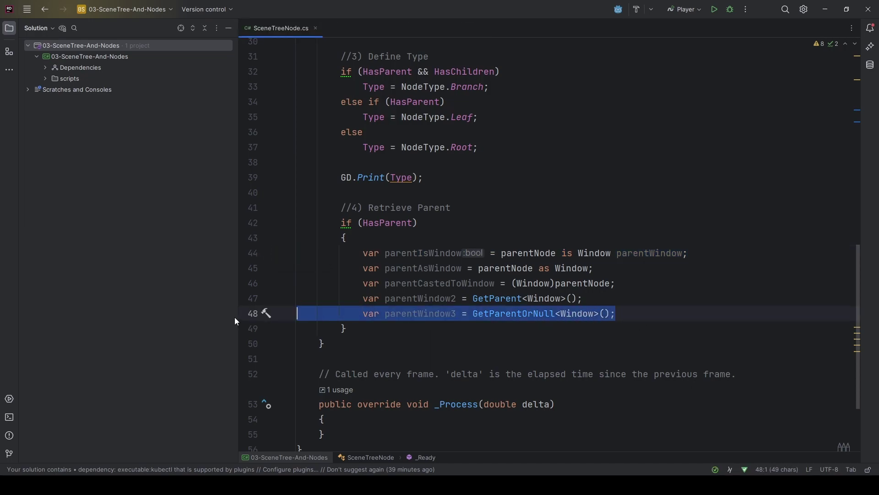
pyautogui.moveTo(621, 300); pyautogui.dragTo(266, 272)
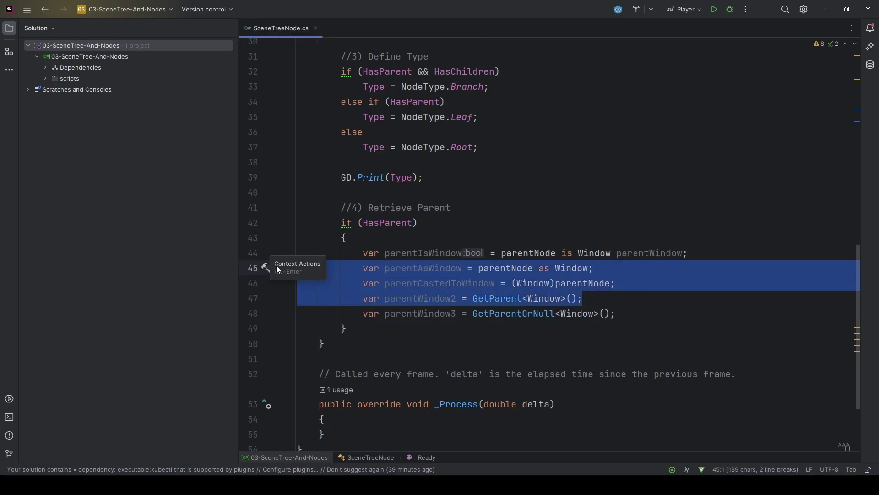
pyautogui.hotkey('ctrl', '/')
pyautogui.click(371, 329)
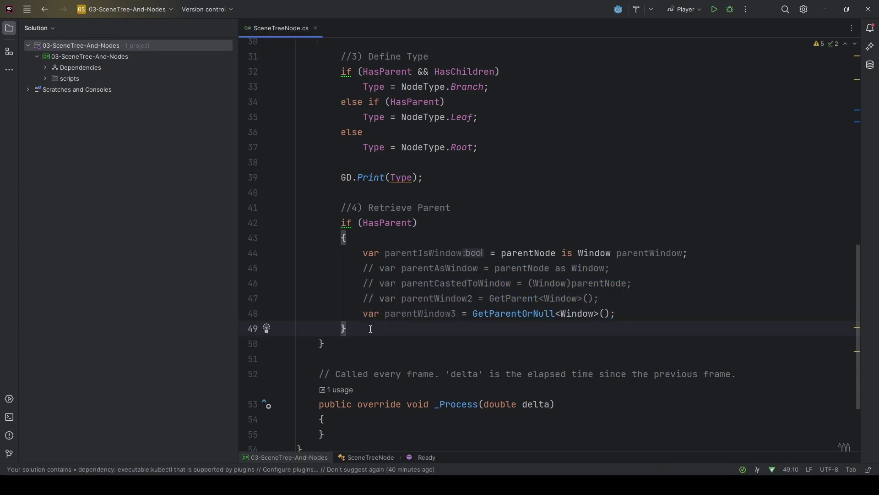
# Add a '//5) Retrieve Child(ren)' comment and an empty if (HasChildren) block below the parent block.
pyautogui.press('Return')
pyautogui.press('Return')
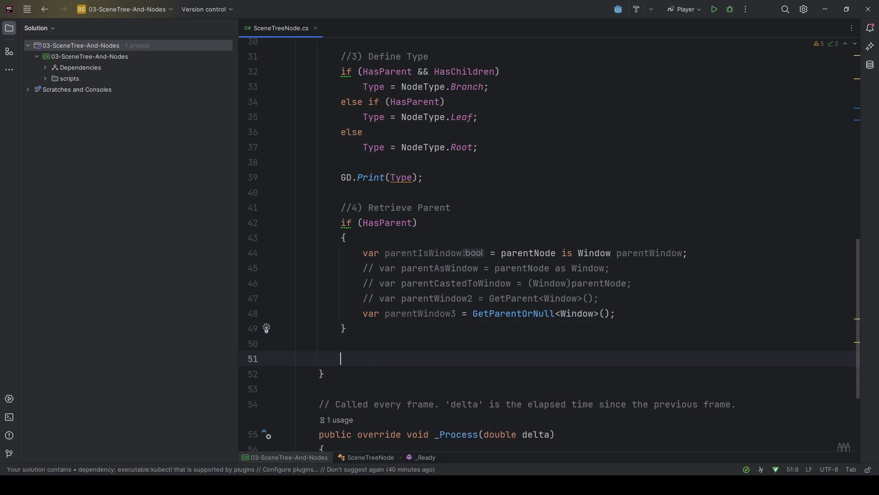
pyautogui.write('//5) Retr')
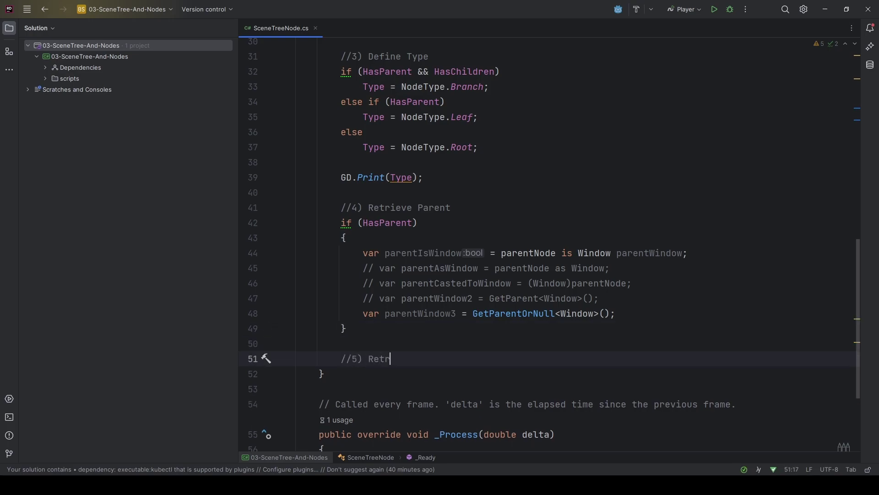
pyautogui.write('ieve Child(r')
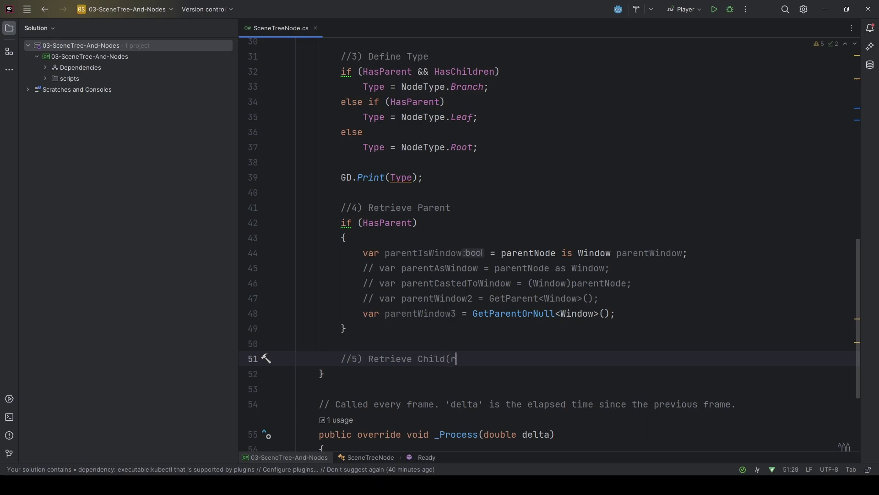
pyautogui.write('en)')
pyautogui.press('Return')
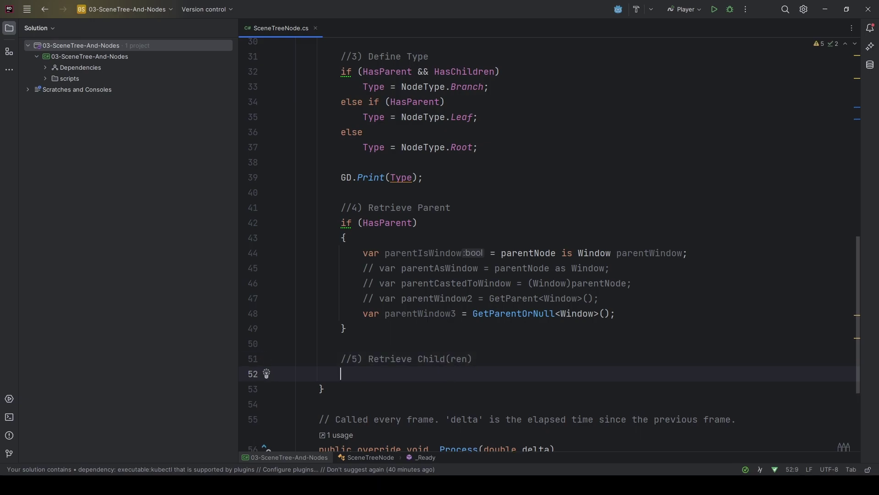
pyautogui.write('if(HasChi')
pyautogui.press('Return')
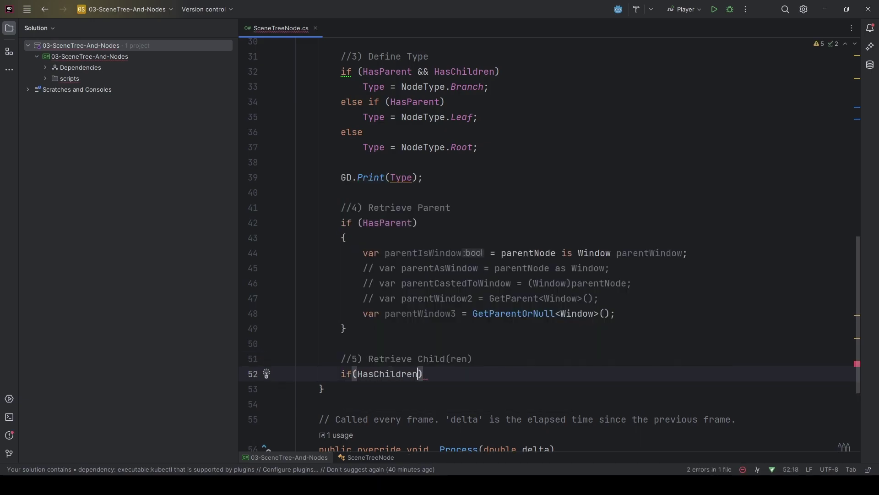
pyautogui.write(')')
pyautogui.press('Return')
pyautogui.write('{')
pyautogui.press('Return')
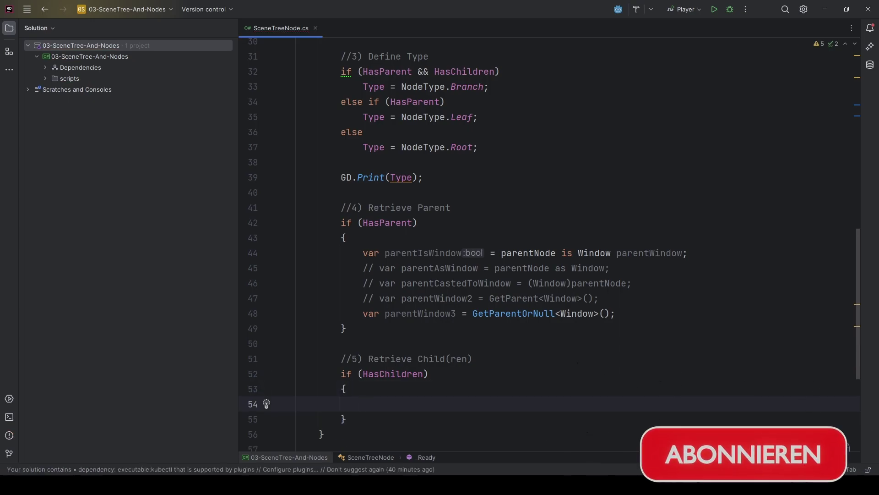
# Inside the block, declare childCount = GetChildCount() and childCount2 = childNodes.Count.
pyautogui.press('Tab')
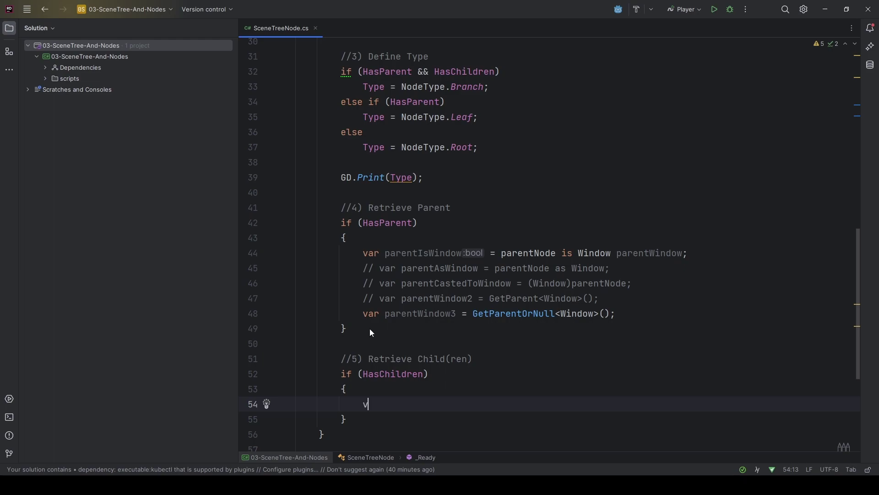
pyautogui.write('var childCou')
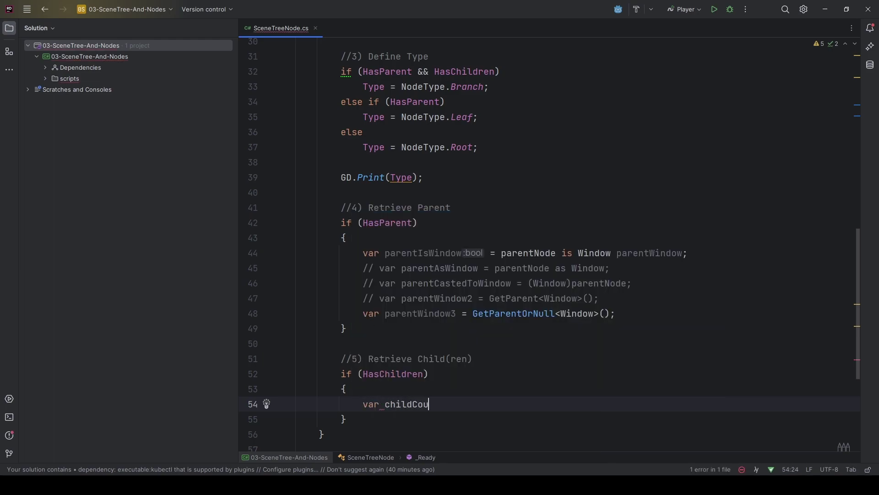
pyautogui.write('nt = Get')
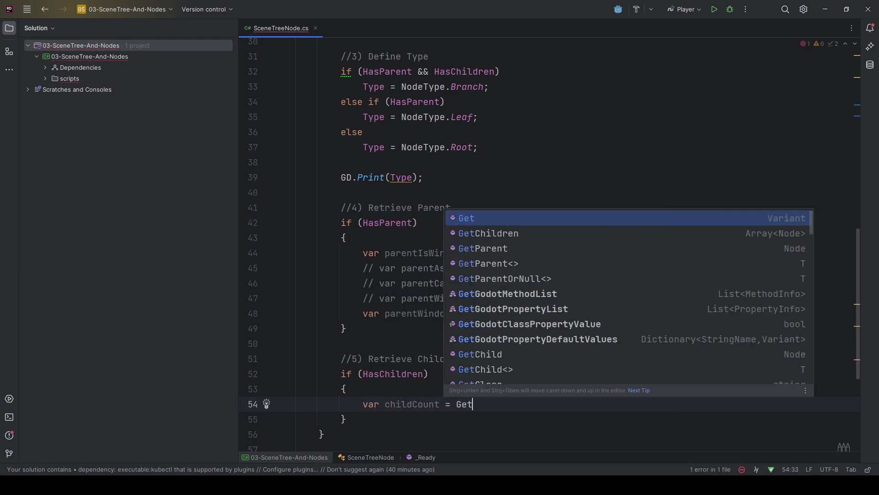
pyautogui.write('Child')
pyautogui.press('Return')
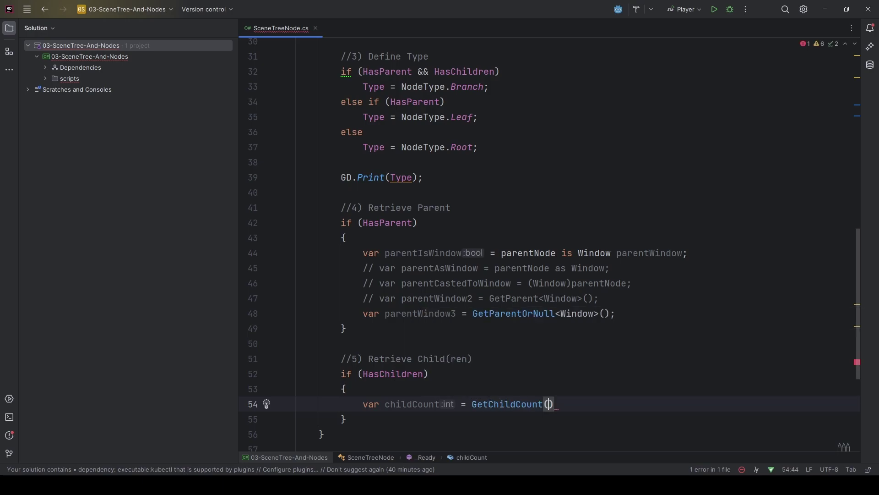
pyautogui.write(';')
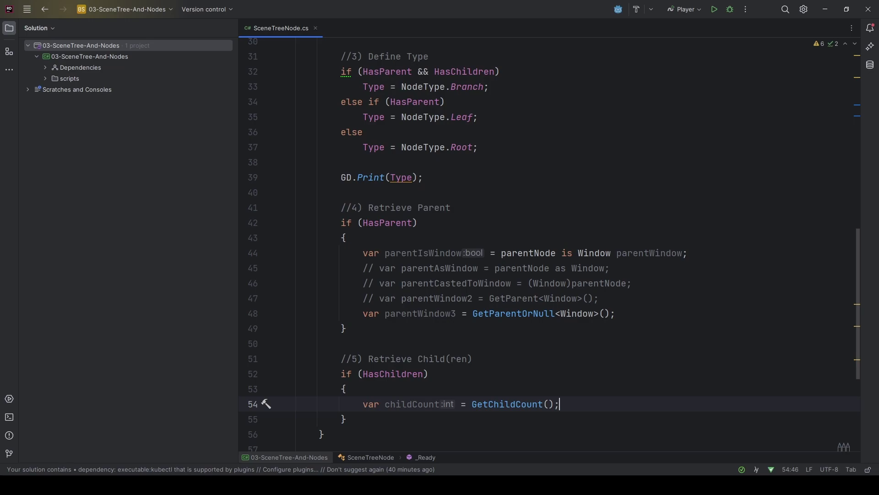
pyautogui.press('Return')
pyautogui.write('var child')
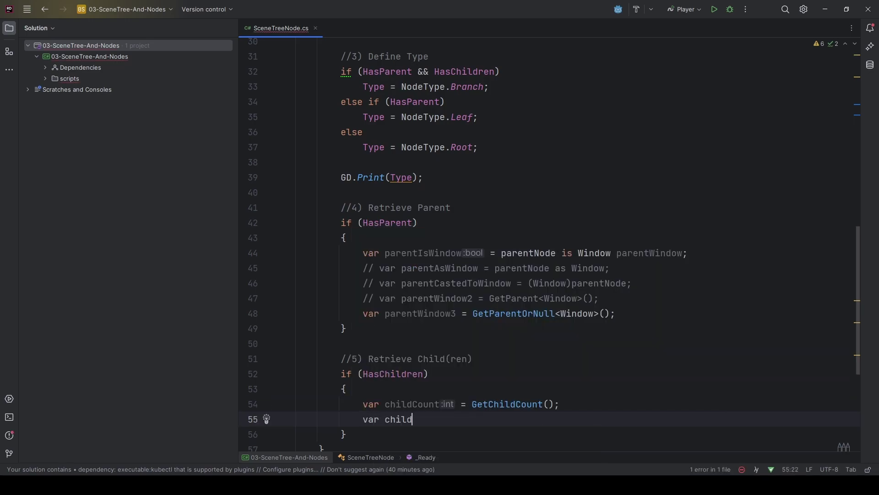
pyautogui.write('Count2 = chi')
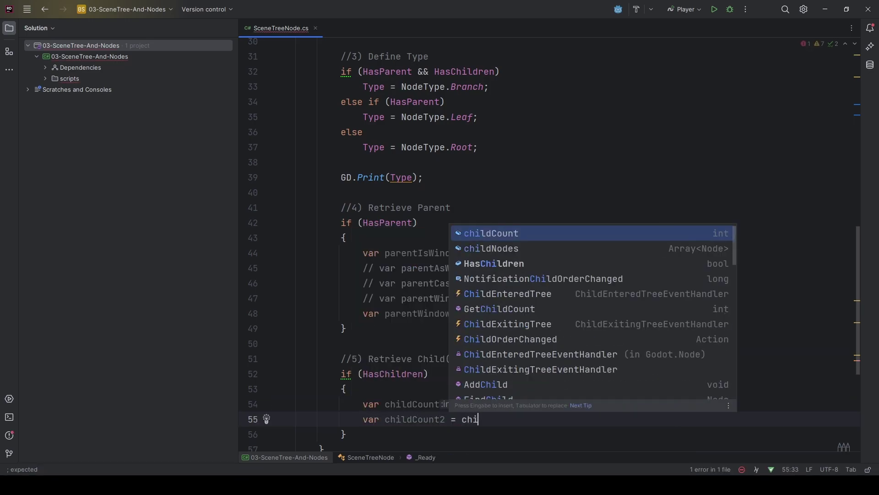
pyautogui.write('ldNo')
pyautogui.press('Return')
pyautogui.write('.C')
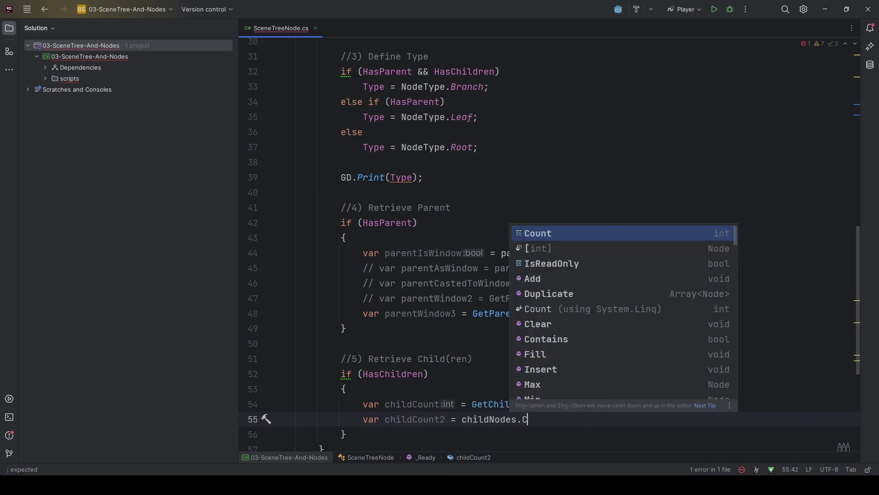
pyautogui.write('o')
pyautogui.press('Return')
pyautogui.write(';')
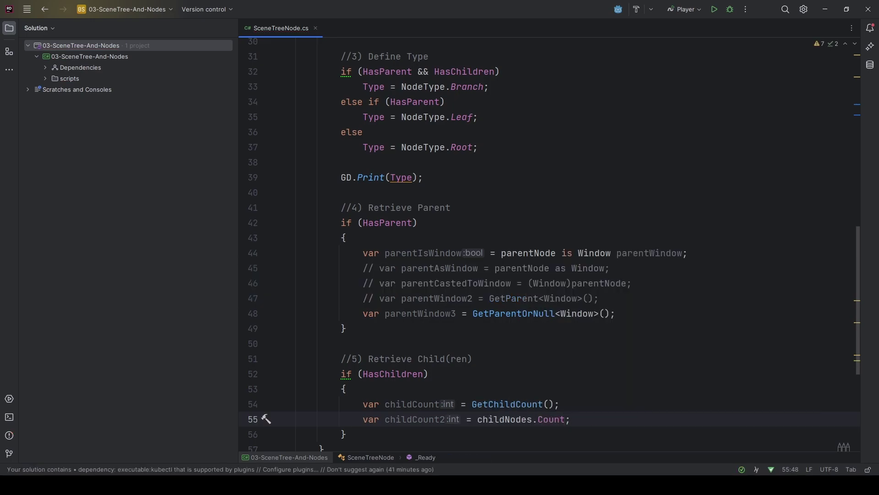
pyautogui.scroll(-1, 504, 367)
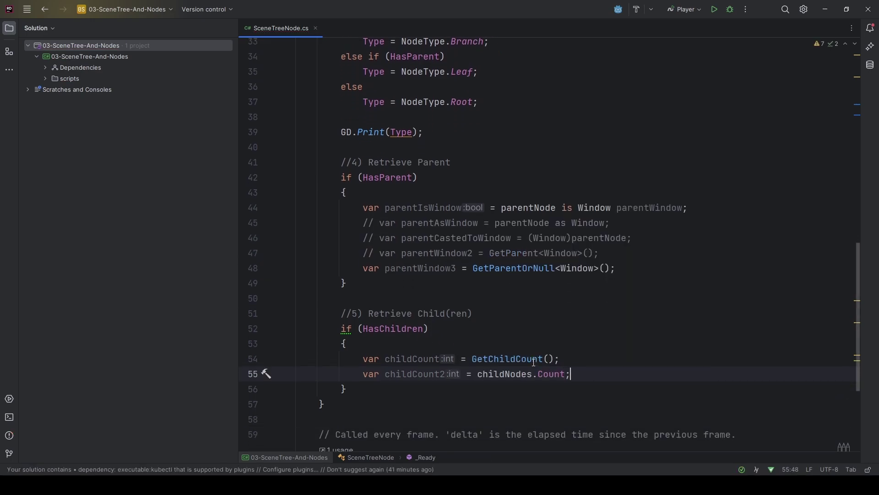
pyautogui.moveTo(607, 371); pyautogui.dragTo(266, 360)
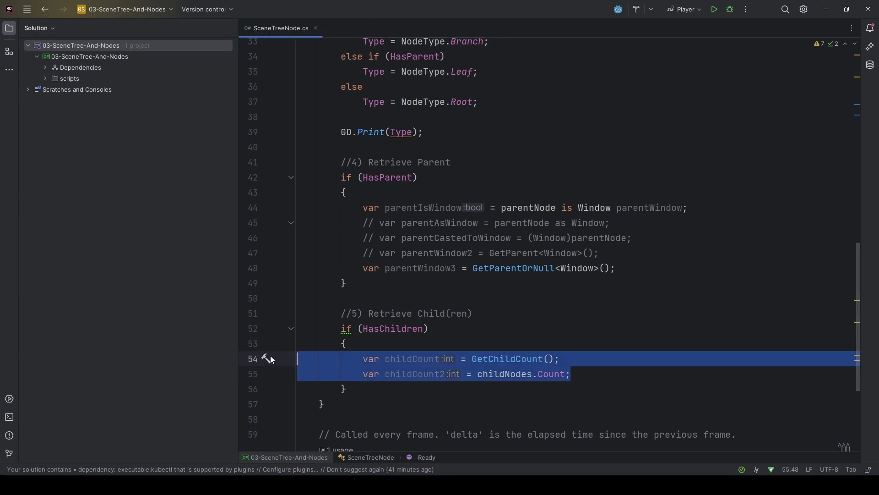
pyautogui.click(631, 377)
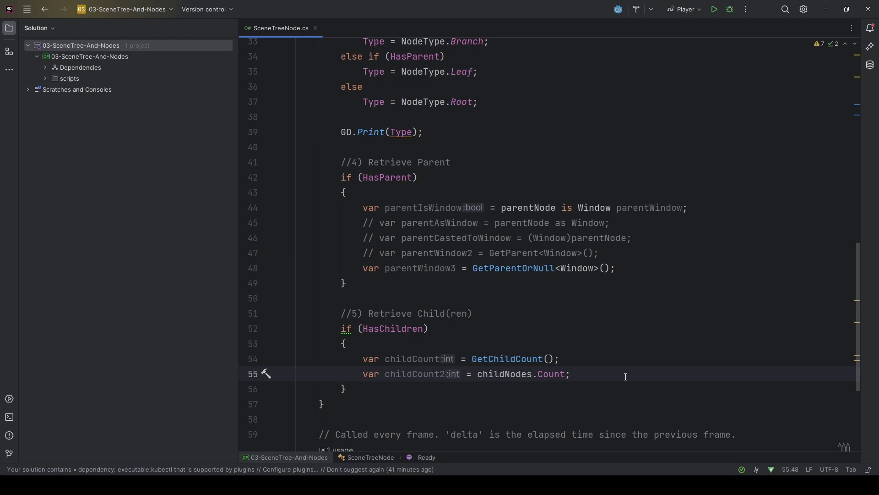
# Add a for loop over i from 0 to childCount inside the HasChildren block.
pyautogui.press('Return')
pyautogui.press('Return')
pyautogui.write('f')
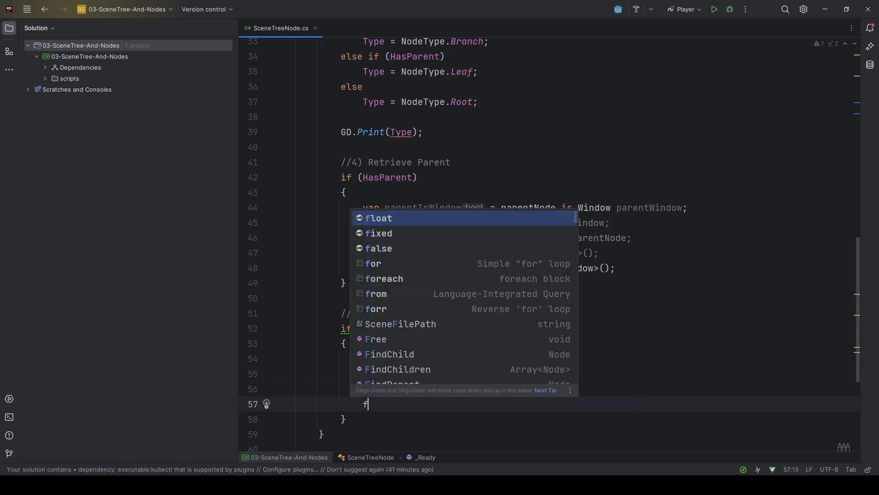
pyautogui.write('or')
pyautogui.press('Tab')
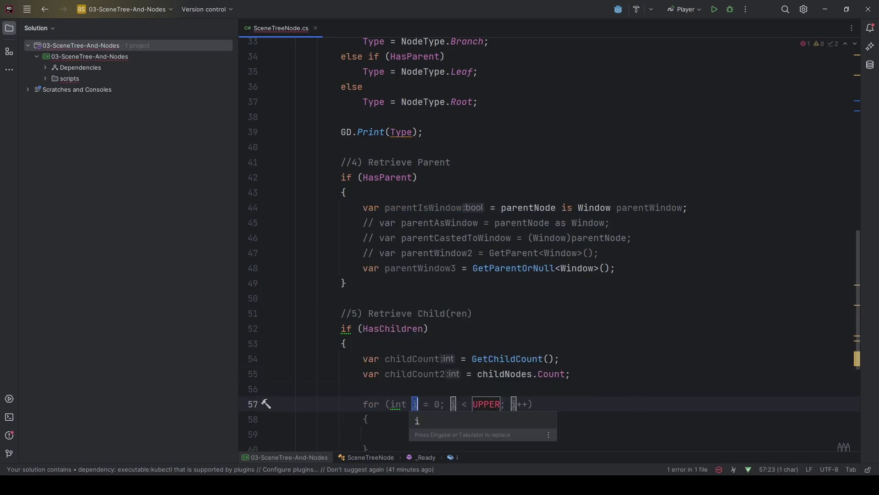
pyautogui.press('Tab')
pyautogui.write('c')
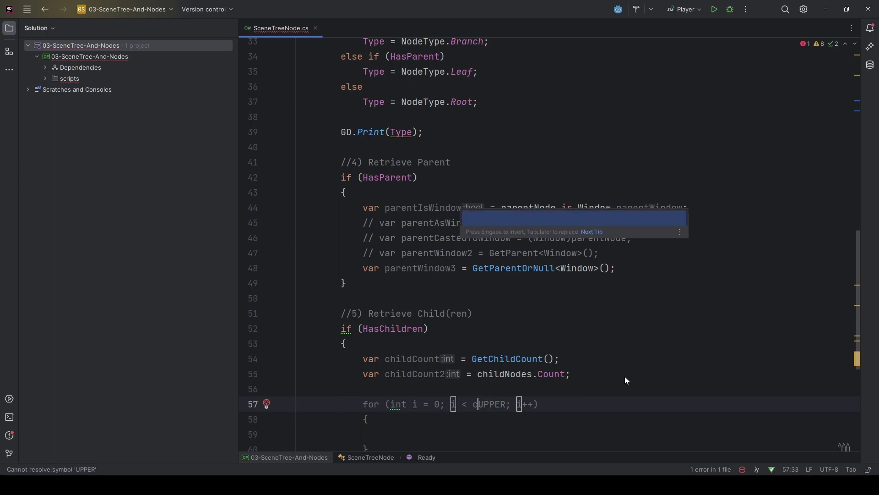
pyautogui.write('hildCo')
pyautogui.press('Tab')
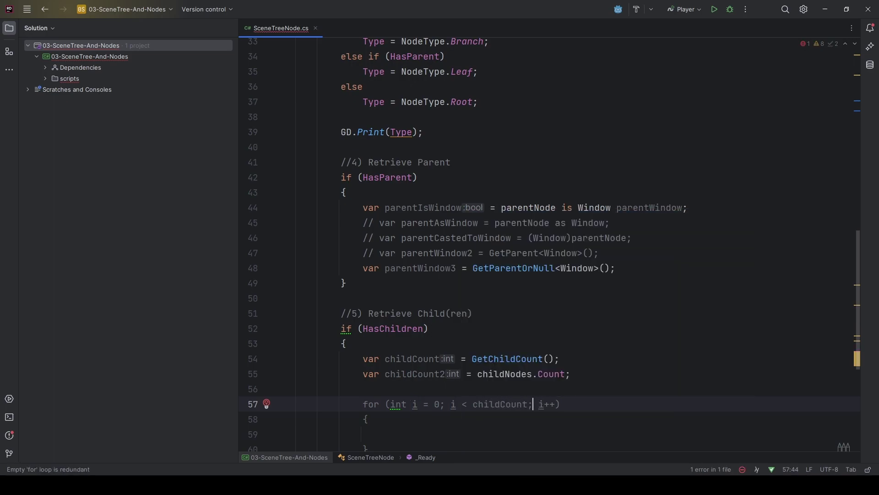
pyautogui.press('Tab')
# Declare childNode = GetChild(i); in the loop body and inspect the resulting types.
pyautogui.write('v')
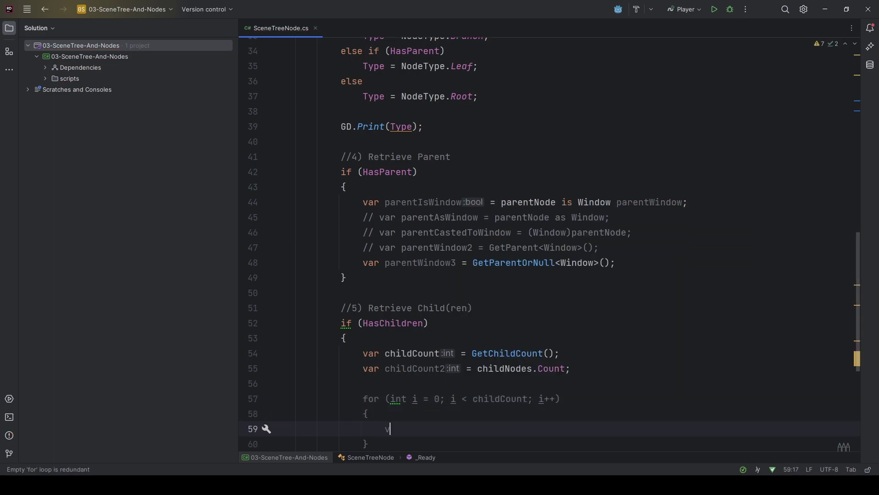
pyautogui.write('ar childNode ')
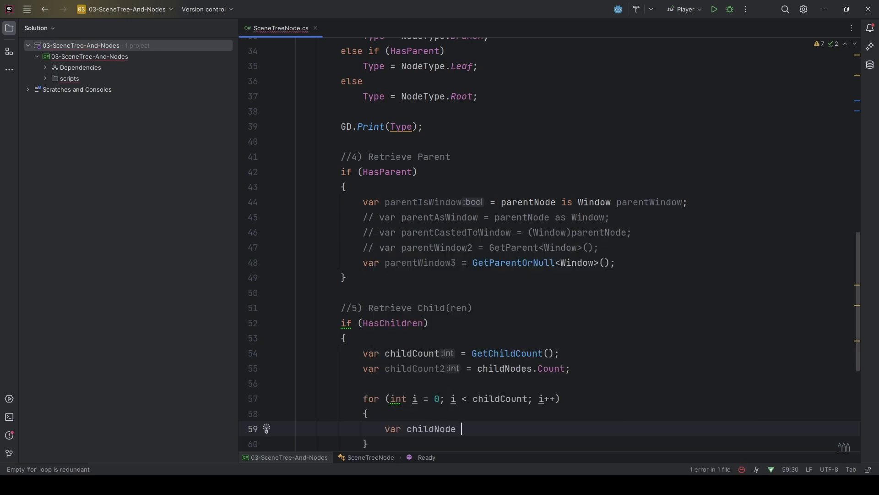
pyautogui.write('= GetChi')
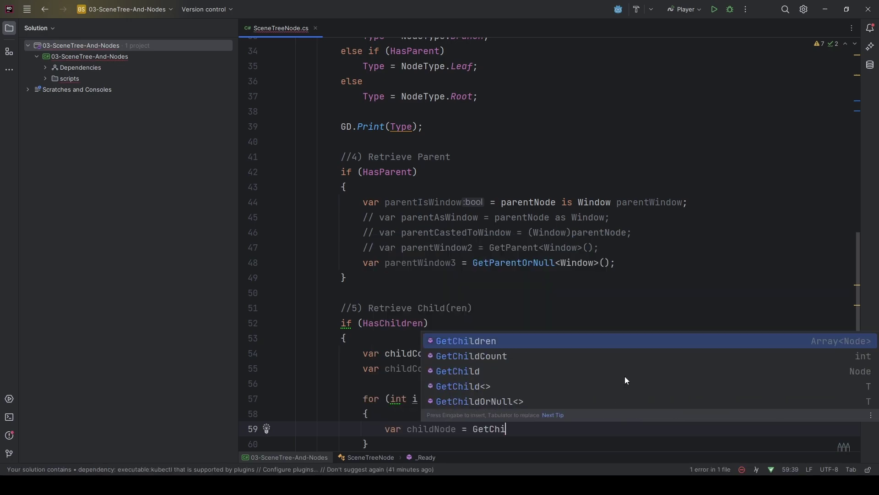
pyautogui.press('Down')
pyautogui.press('Down')
pyautogui.press('Down')
pyautogui.press('Up')
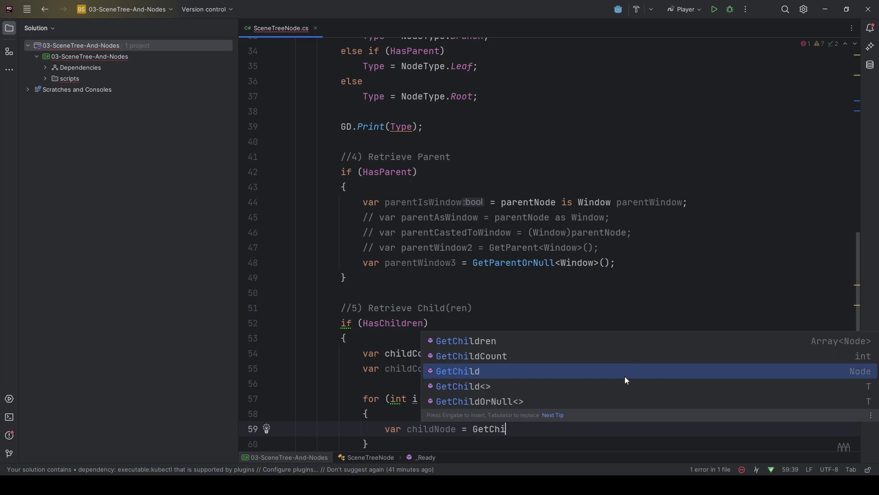
pyautogui.press('Return')
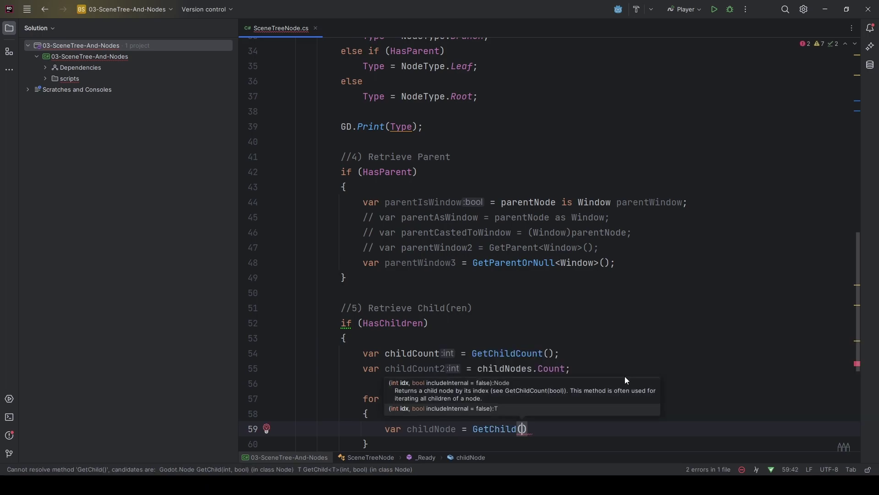
pyautogui.write('i)')
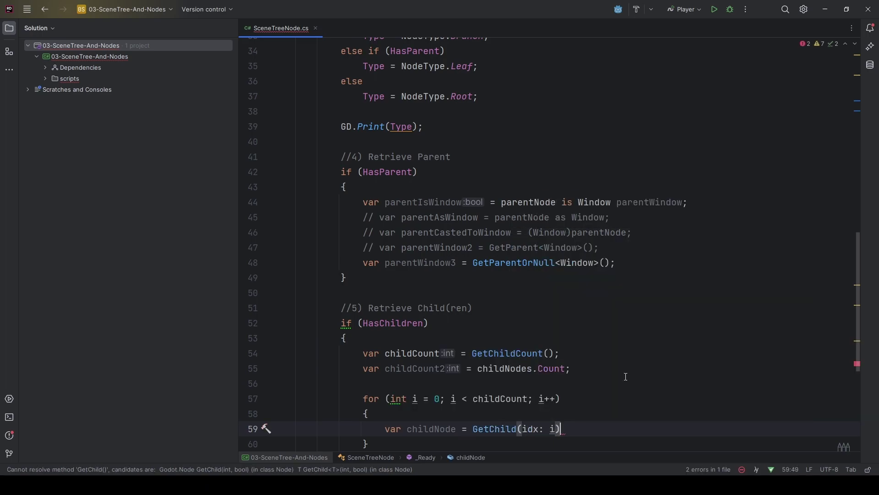
pyautogui.write(';')
pyautogui.scroll(-1, 392, 313)
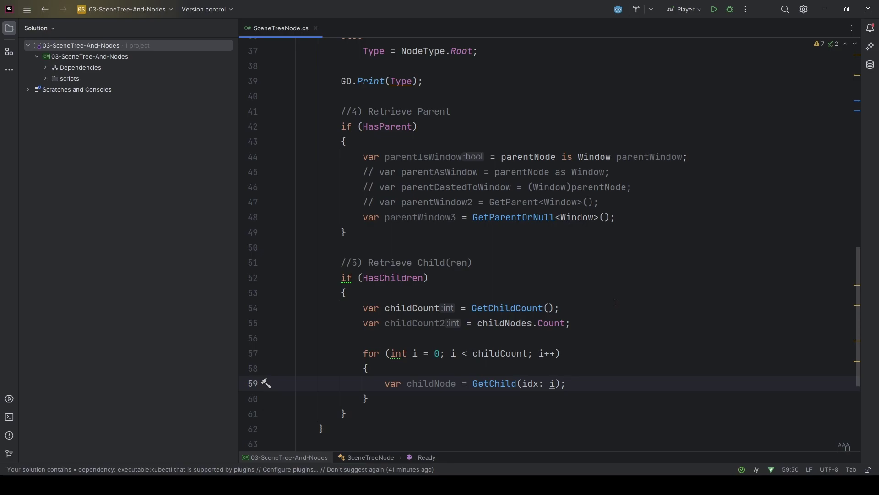
pyautogui.click(474, 384)
pyautogui.click(436, 385)
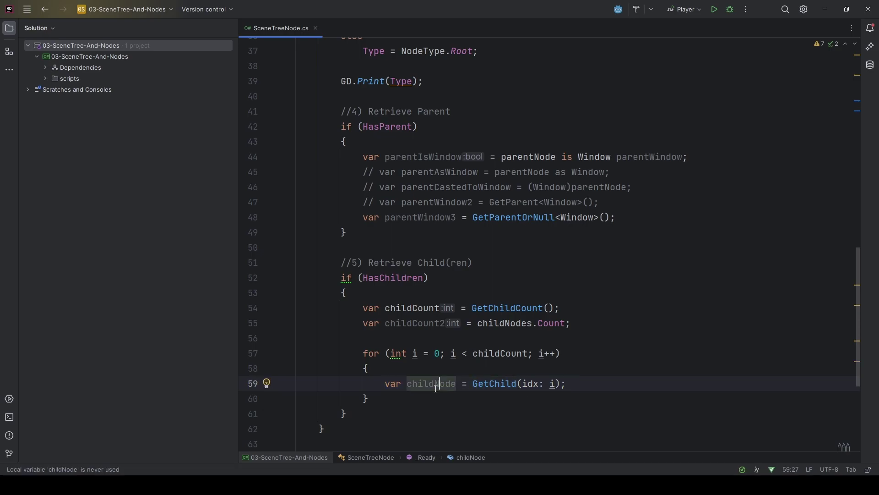
pyautogui.moveTo(430, 389)
pyautogui.click(591, 151)
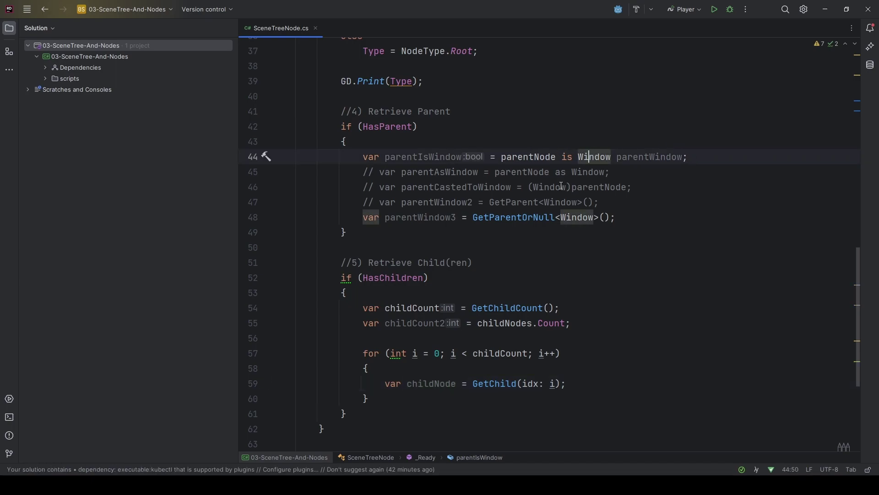
# Declare childNodeAsSceneTreeNode = GetChild<SceneTreeNode>(i); below the childNode line.
pyautogui.click(599, 385)
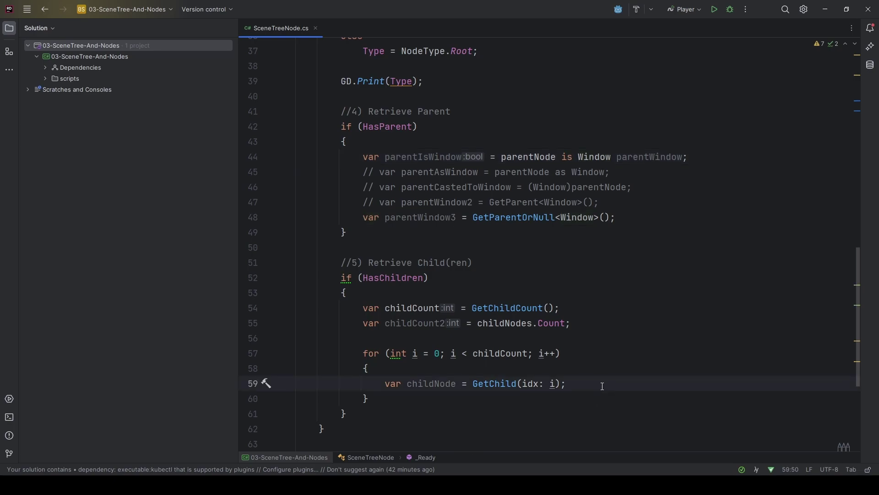
pyautogui.press('Return')
pyautogui.write('var chi')
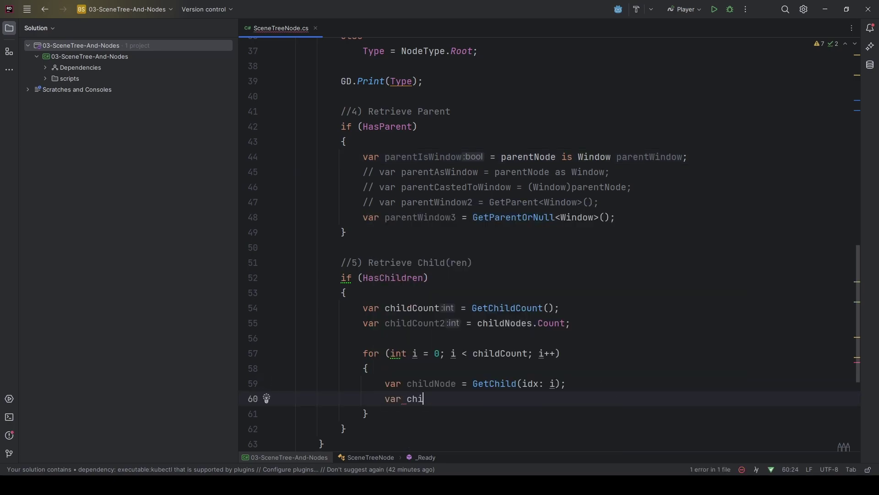
pyautogui.write('ldNodeAsScene')
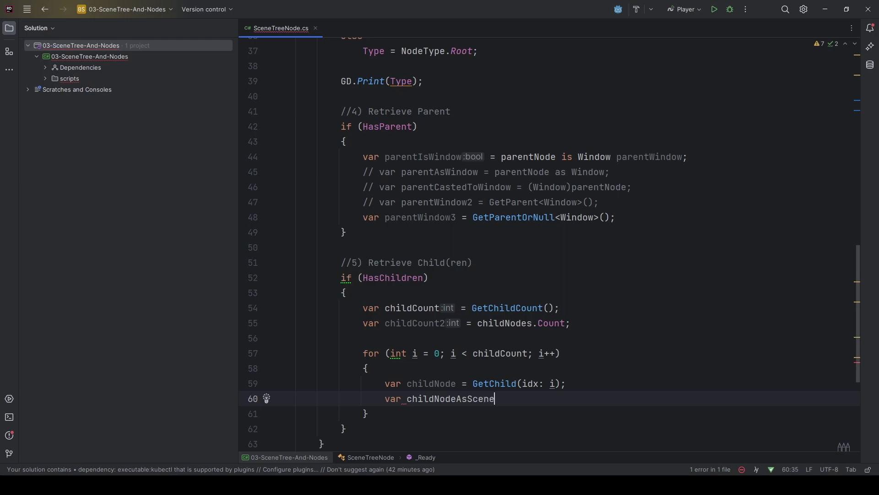
pyautogui.write('TreeNode')
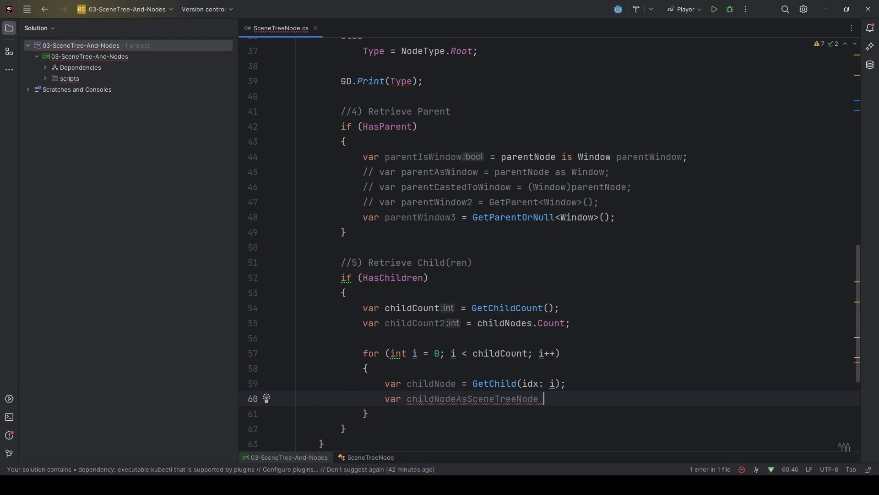
pyautogui.write(' = GetChil')
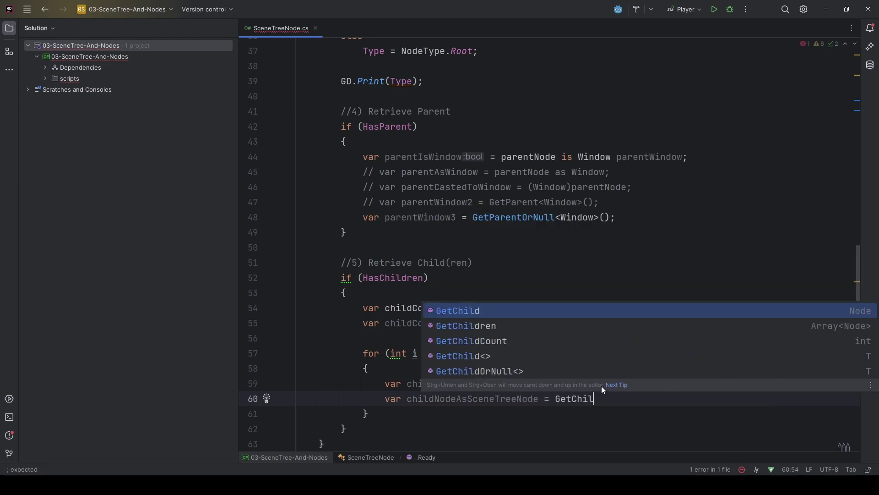
pyautogui.write('d')
pyautogui.press('Down')
pyautogui.press('Return')
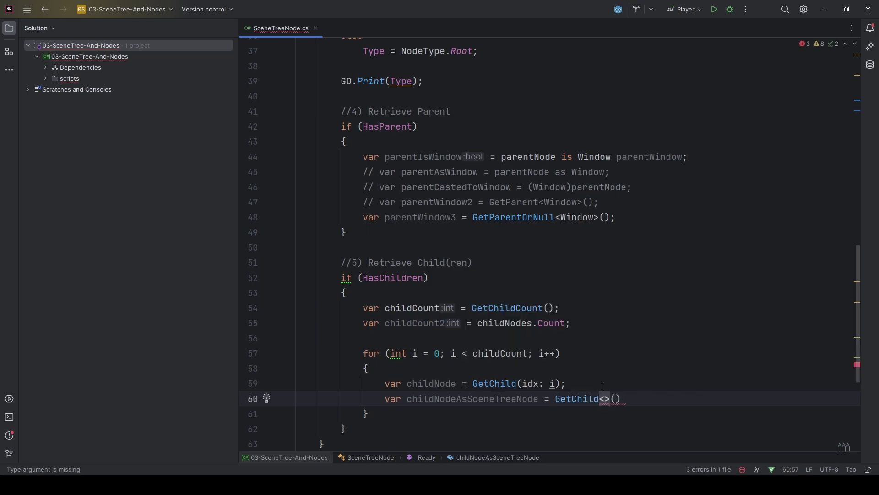
pyautogui.write('SceneTre')
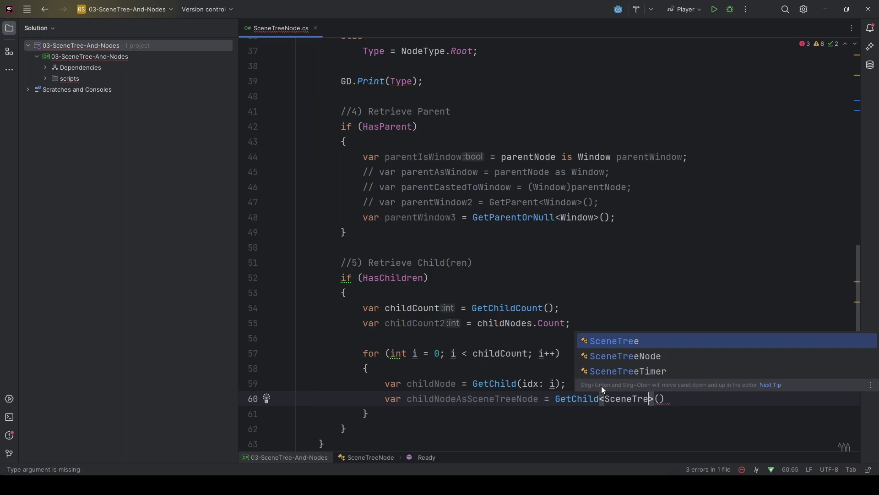
pyautogui.press('Down')
pyautogui.press('Return')
pyautogui.write(';')
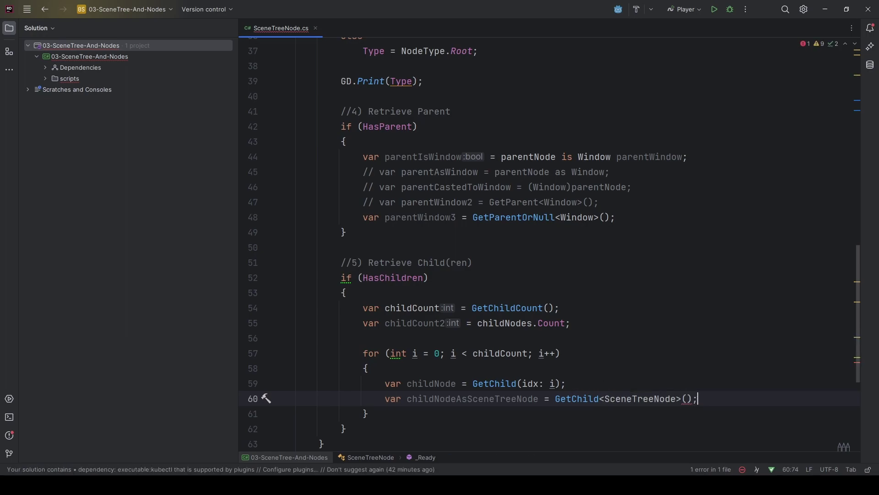
pyautogui.press('Left')
pyautogui.press('Left')
pyautogui.write('i')
pyautogui.press('BackSpace')
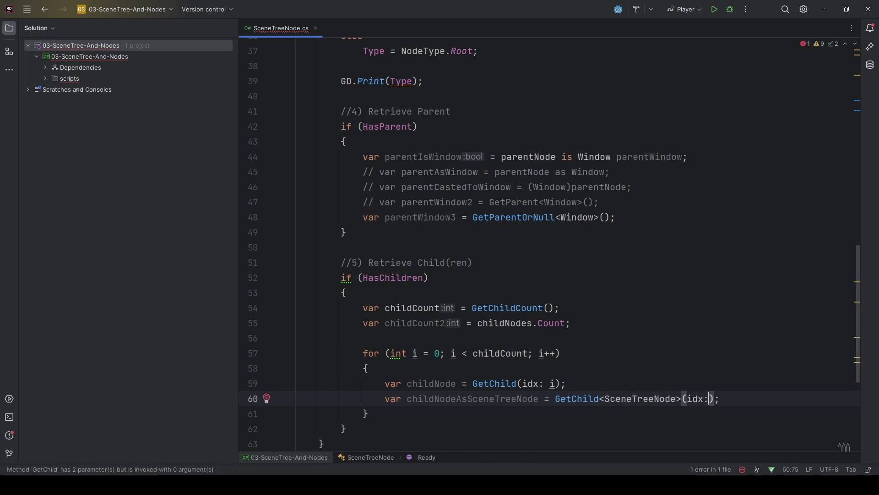
pyautogui.hotkey('ctrl', 'space')
pyautogui.write('i')
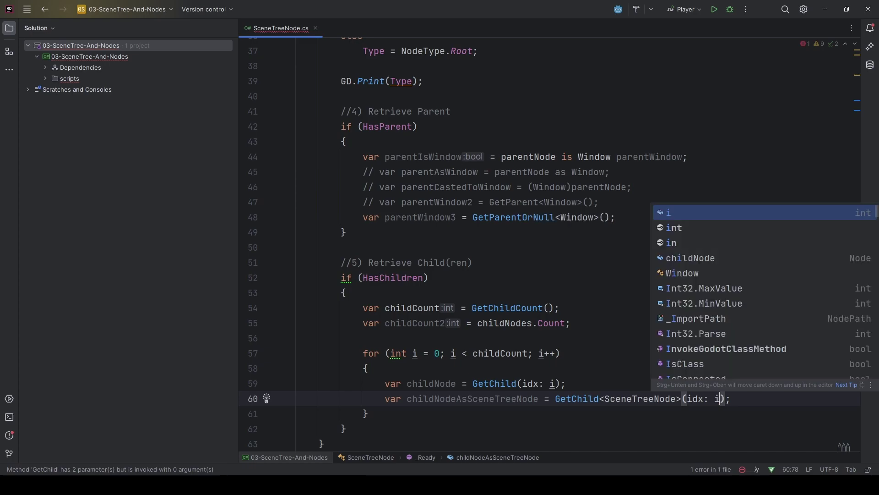
pyautogui.press('Return')
pyautogui.press('End')
pyautogui.hotkey('ctrl', 'alt', 'Return')
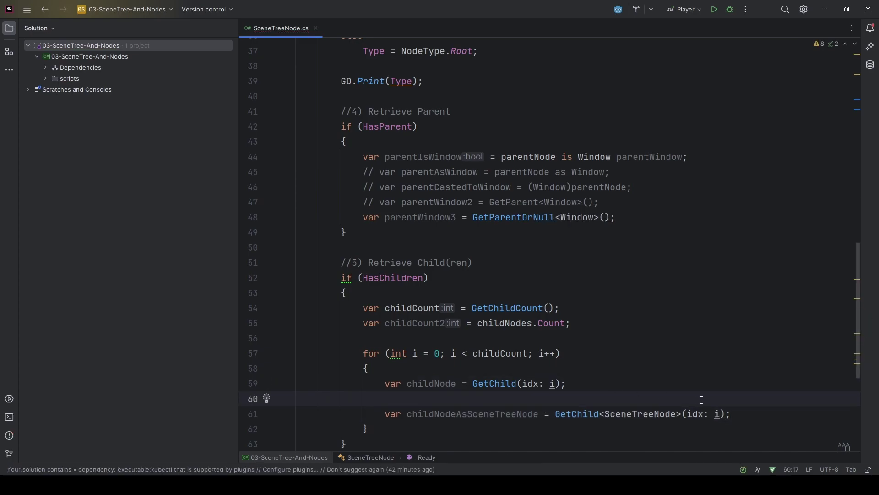
# Duplicate that line as childNodeAsSceneTreeNode2 = childNodes[i] as SceneTreeNode;.
pyautogui.moveTo(752, 416); pyautogui.dragTo(755, 404)
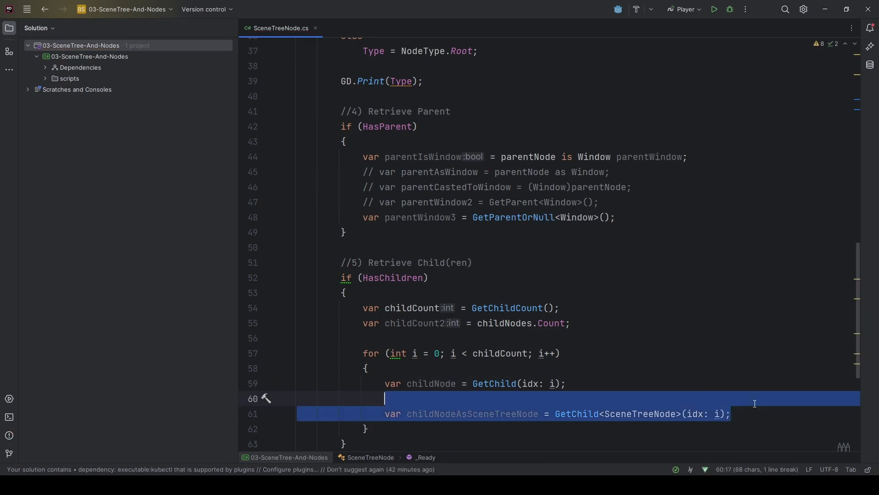
pyautogui.hotkey('ctrl', 'd')
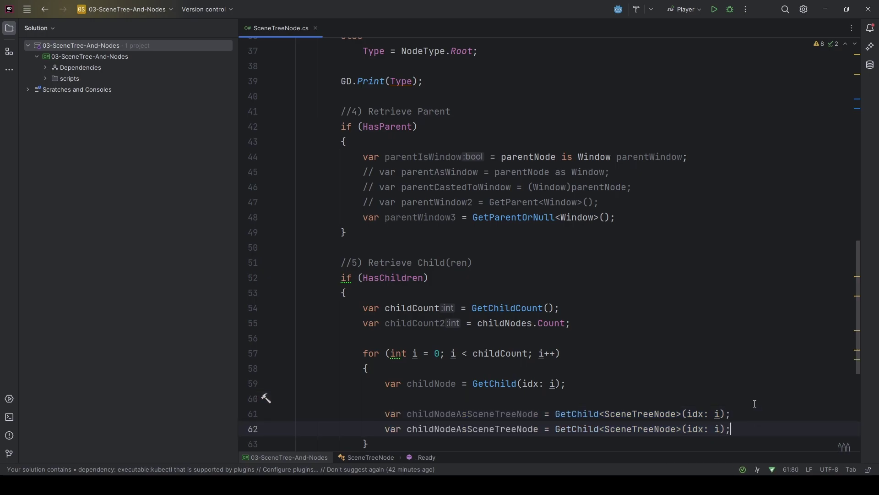
pyautogui.scroll(-1, 465, 415)
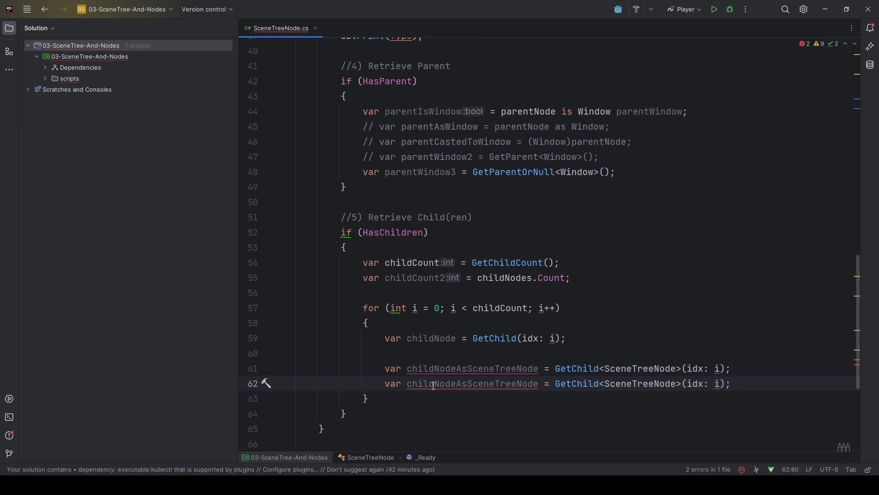
pyautogui.click(539, 384)
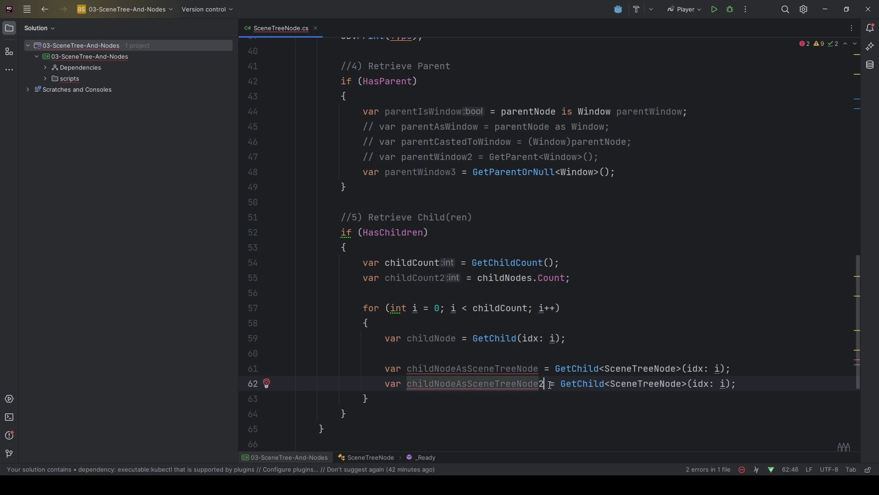
pyautogui.write('2 = child')
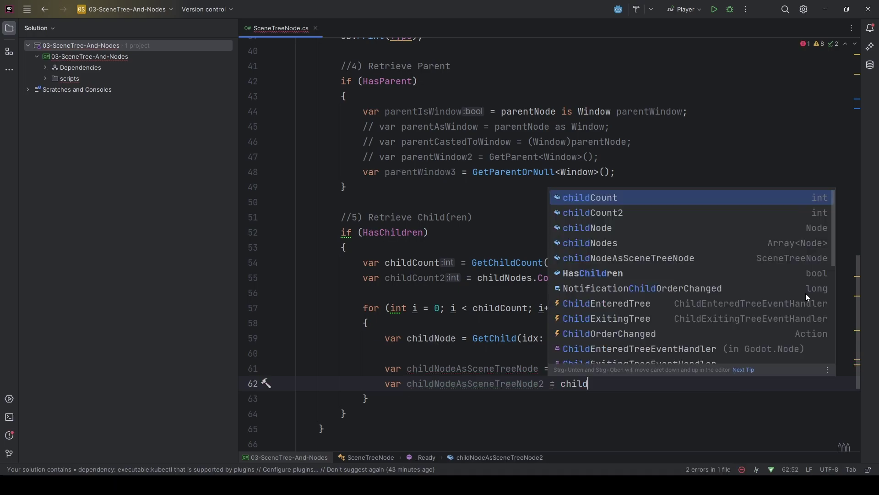
pyautogui.write('Nodes')
pyautogui.press('Escape')
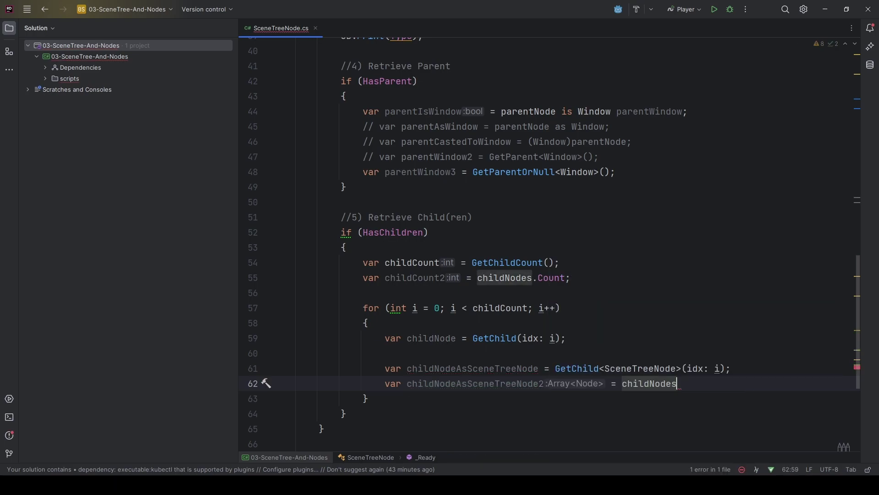
pyautogui.write('[')
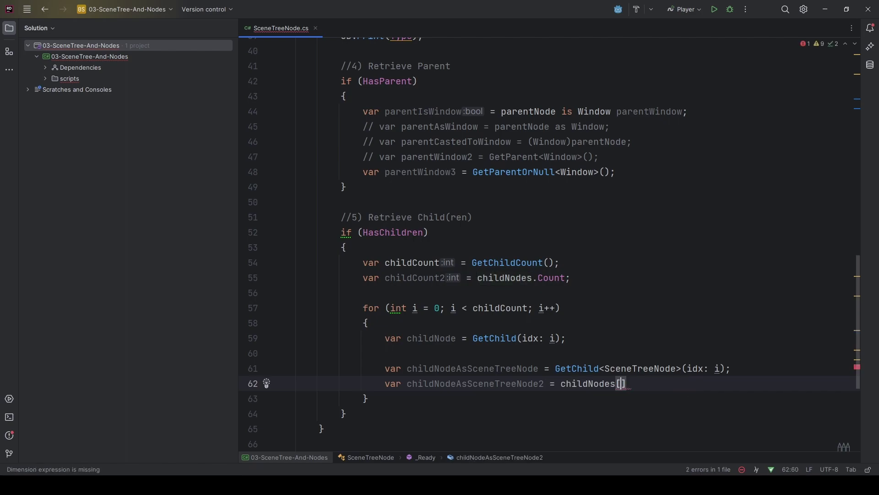
pyautogui.write('i')
pyautogui.press('Escape')
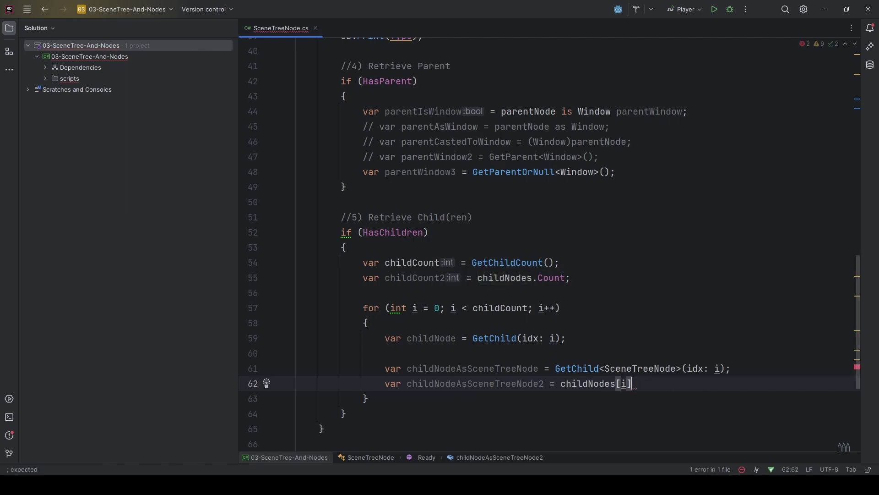
pyautogui.write('] as SceneTr')
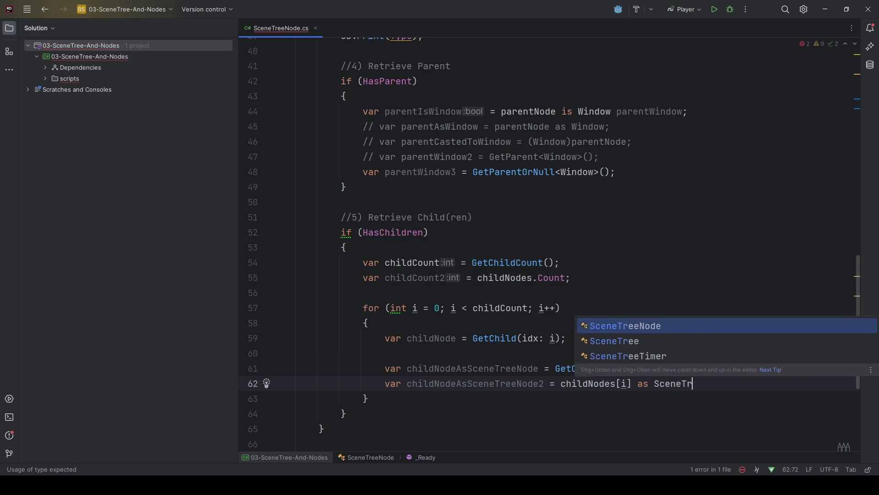
pyautogui.write('ee')
pyautogui.press('Down')
pyautogui.press('Return')
pyautogui.write(';')
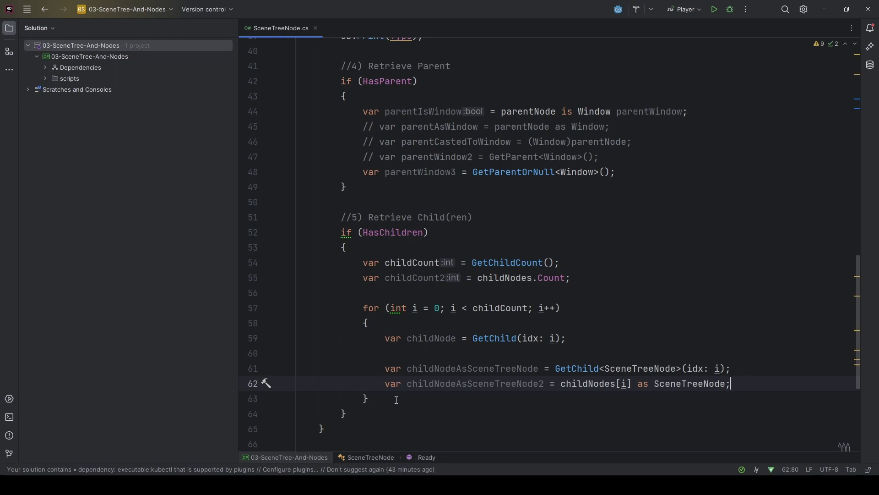
# After the for loop, declare allChildsOfType = GetChildren().OfType<SceneTreeNode>();.
pyautogui.moveTo(394, 402); pyautogui.dragTo(272, 309)
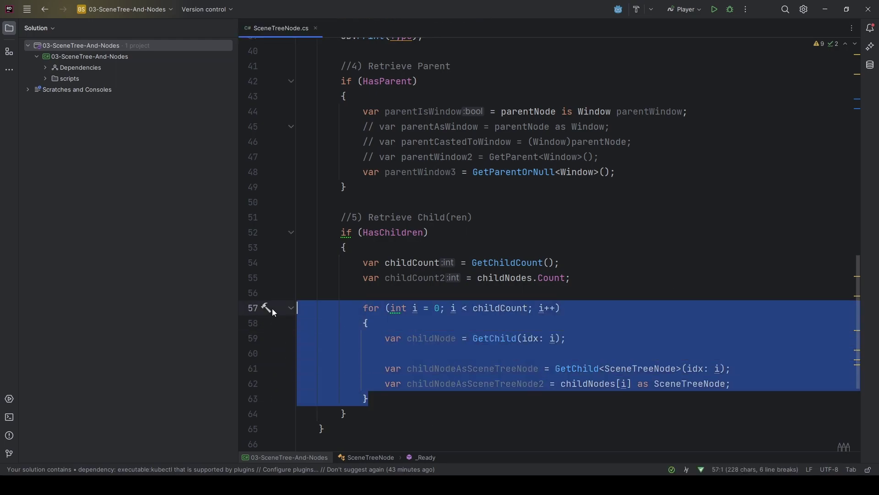
pyautogui.click(393, 404)
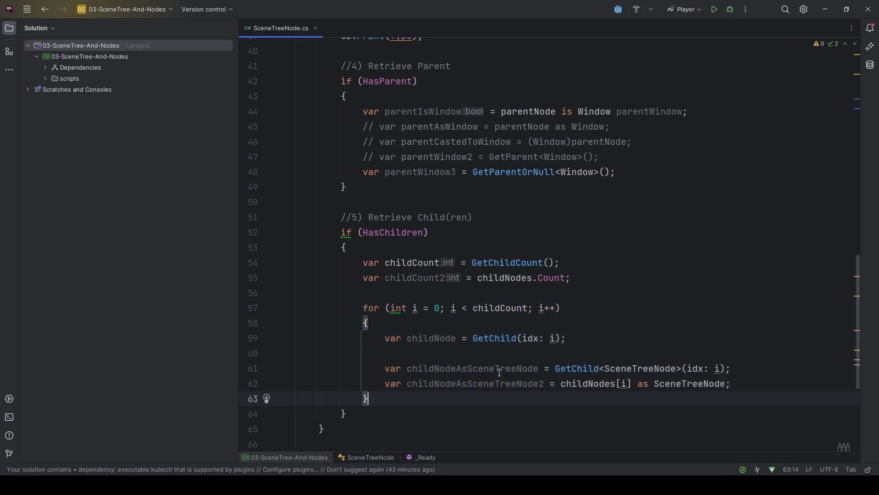
pyautogui.scroll(-1, 853, 301)
pyautogui.press('Return')
pyautogui.press('Return')
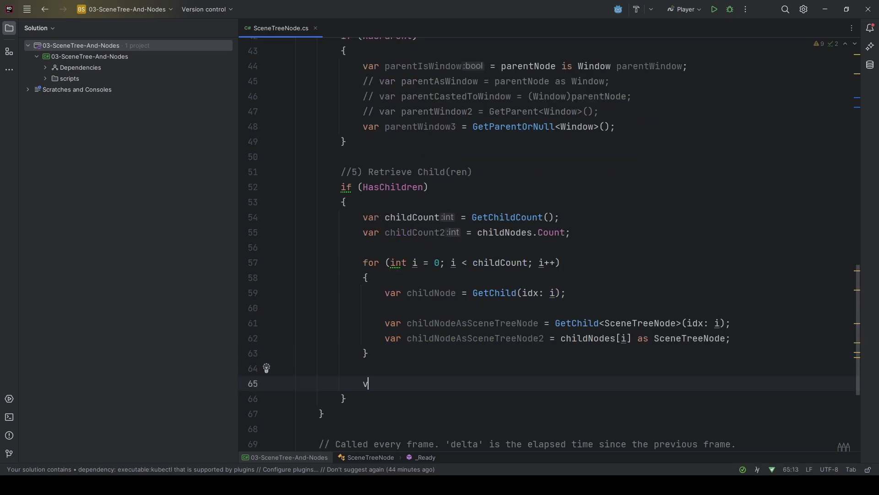
pyautogui.write('var allChilds')
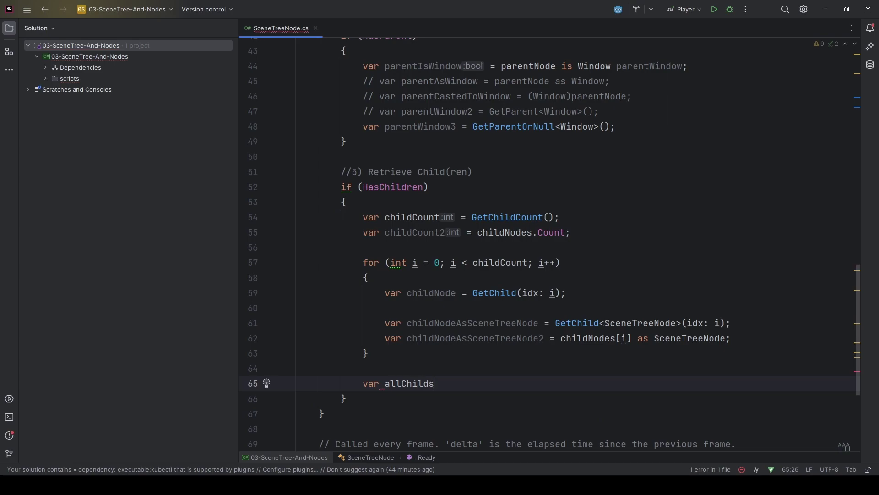
pyautogui.write('OfType = ')
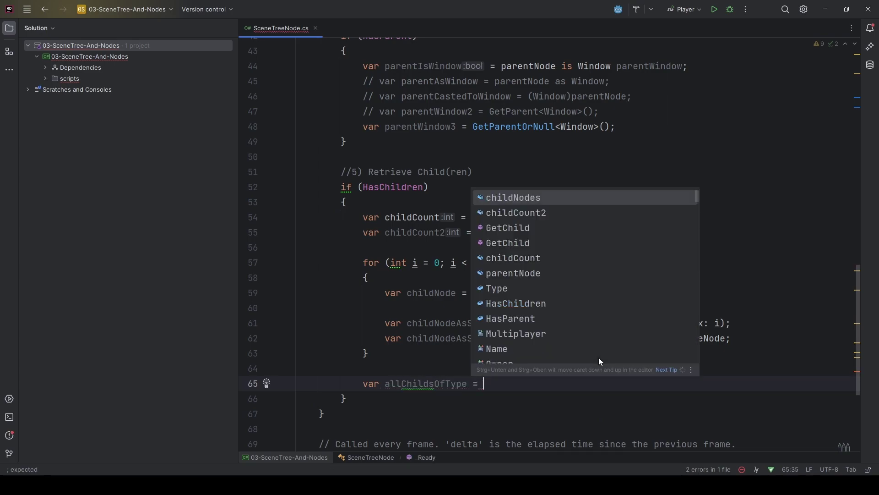
pyautogui.write('GetCh')
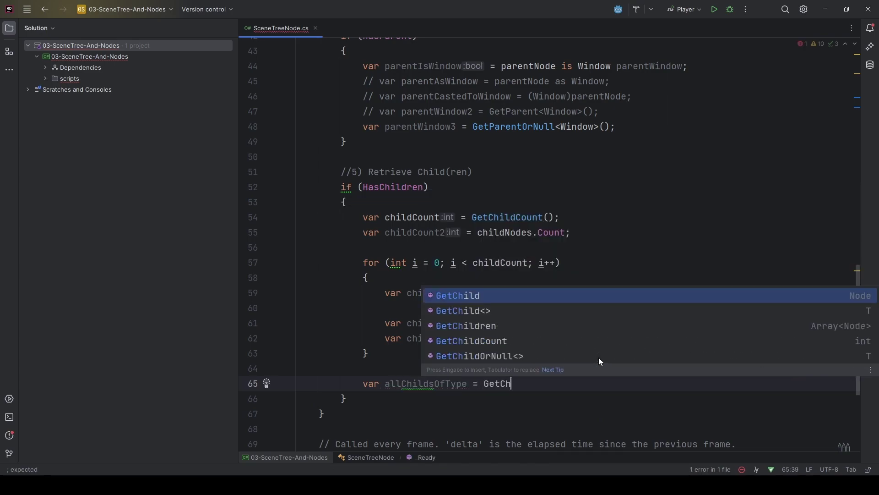
pyautogui.write('ildren')
pyautogui.press('Return')
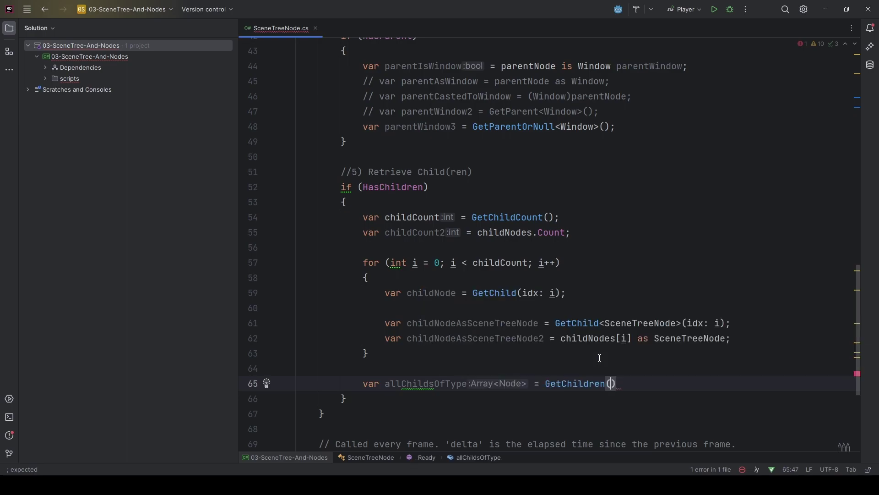
pyautogui.press('Escape')
pyautogui.write('.O')
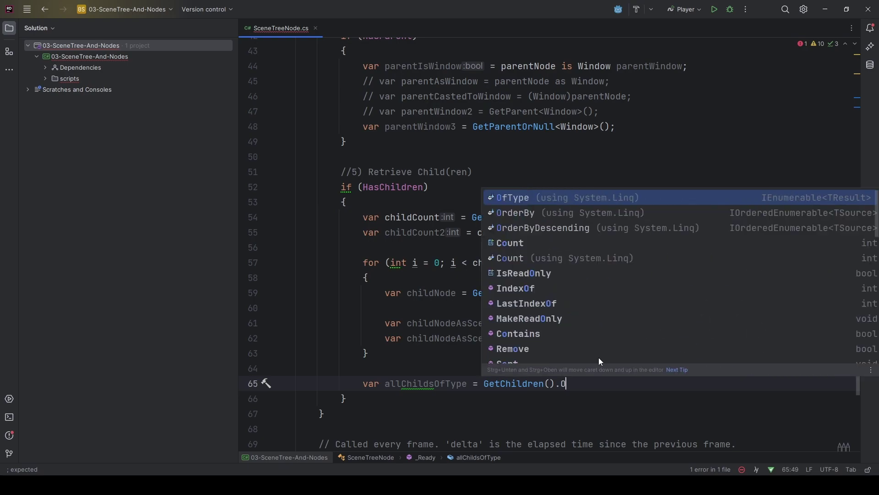
pyautogui.write('fTy')
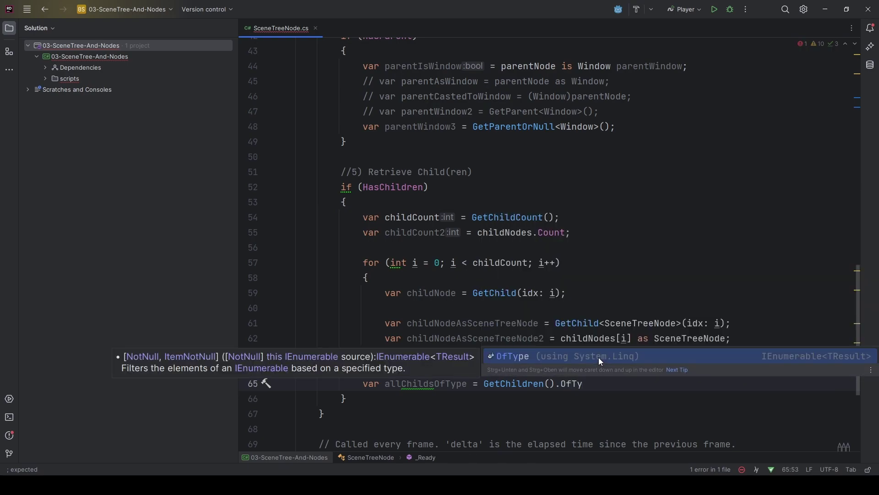
pyautogui.press('Return')
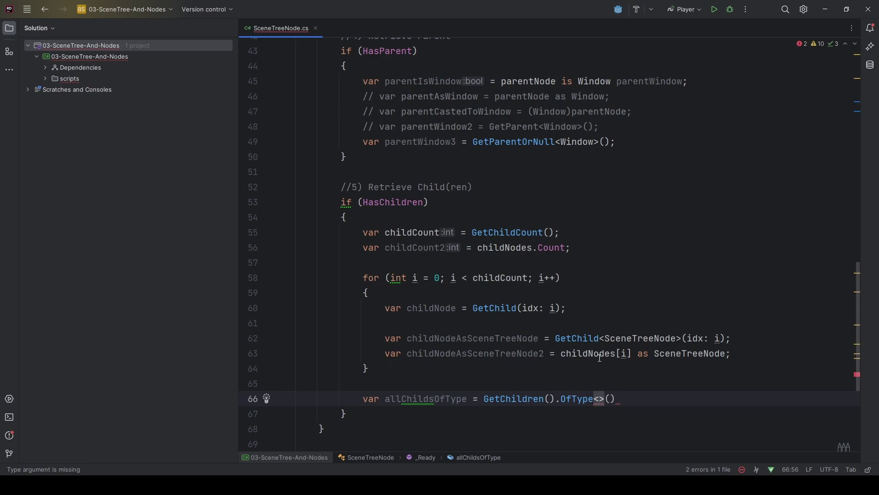
pyautogui.write('SceneTre')
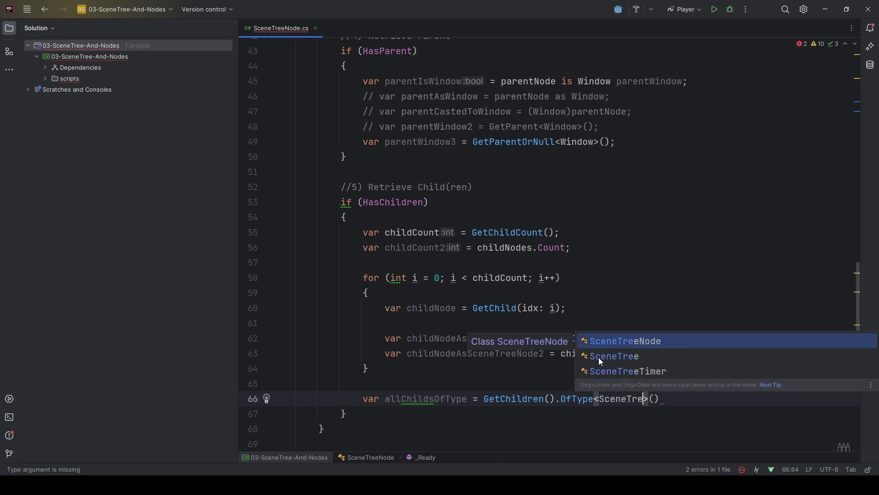
pyautogui.press('Return')
pyautogui.press('Right')
pyautogui.press('Right')
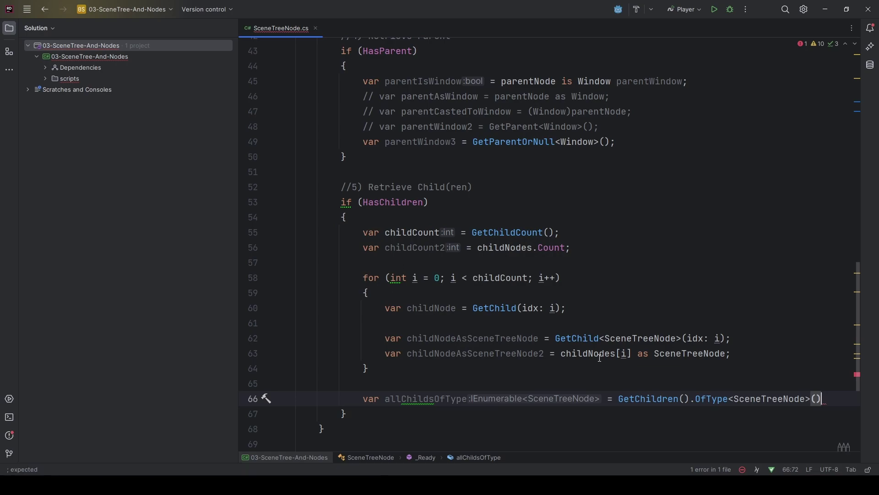
pyautogui.write(';')
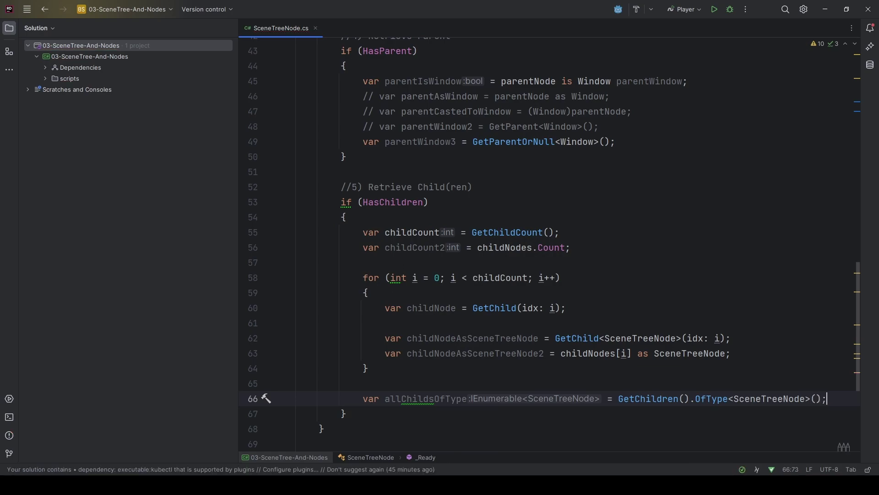
# Append .ToArray() so allChildsOfType becomes a SceneTreeNode[] array.
pyautogui.press('Left')
pyautogui.write('.ToAr')
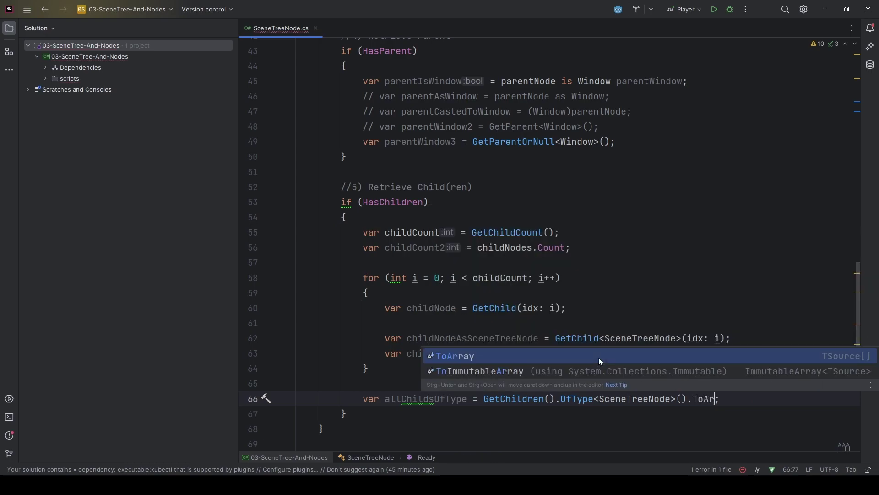
pyautogui.press('Return')
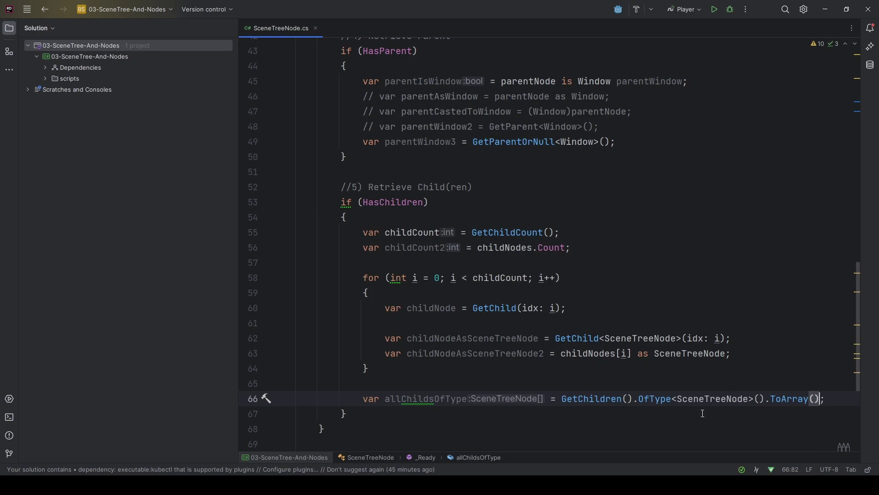
pyautogui.moveTo(717, 402)
pyautogui.click(426, 374)
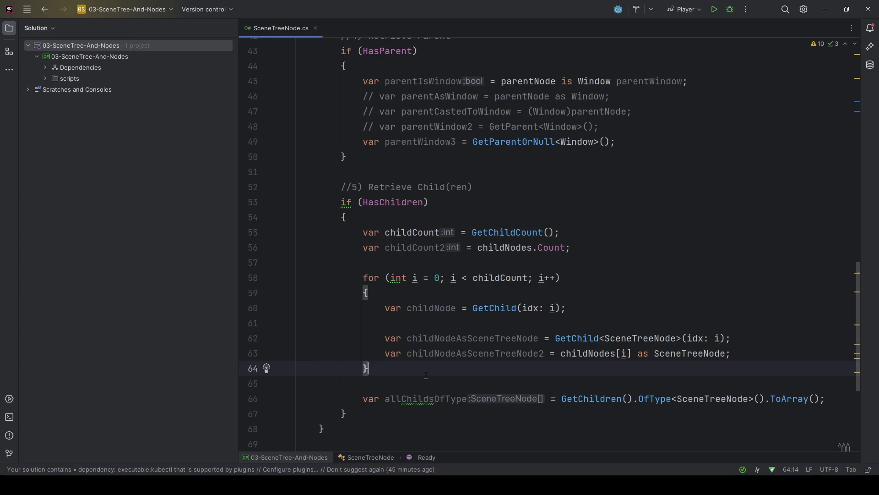
pyautogui.press('Down')
pyautogui.press('Down')
pyautogui.press('Down')
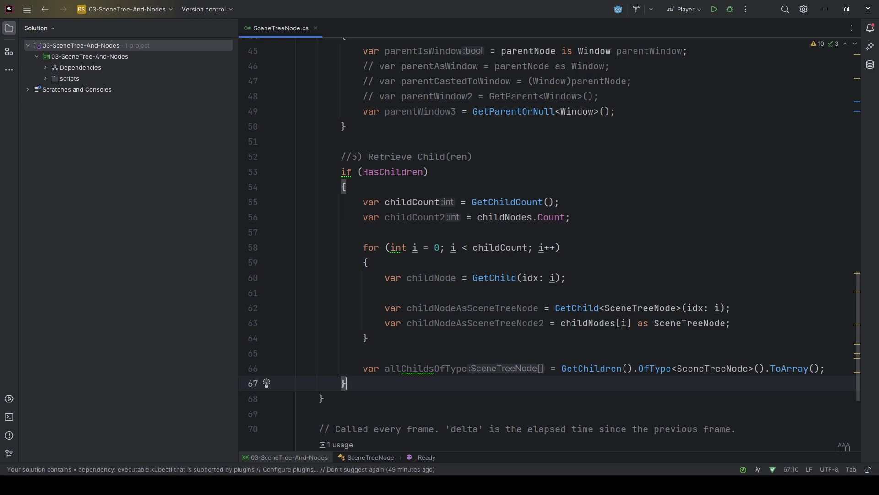
pyautogui.press('Return')
pyautogui.press('Return')
pyautogui.write('Get')
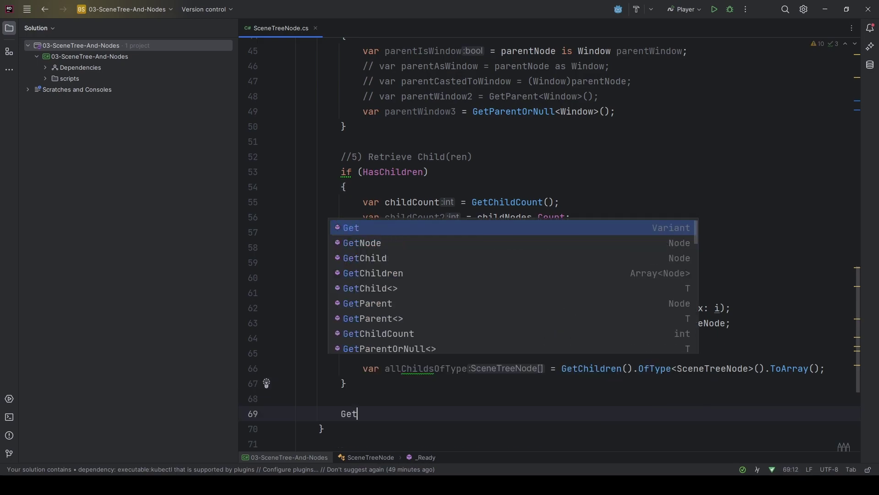
pyautogui.write('Node')
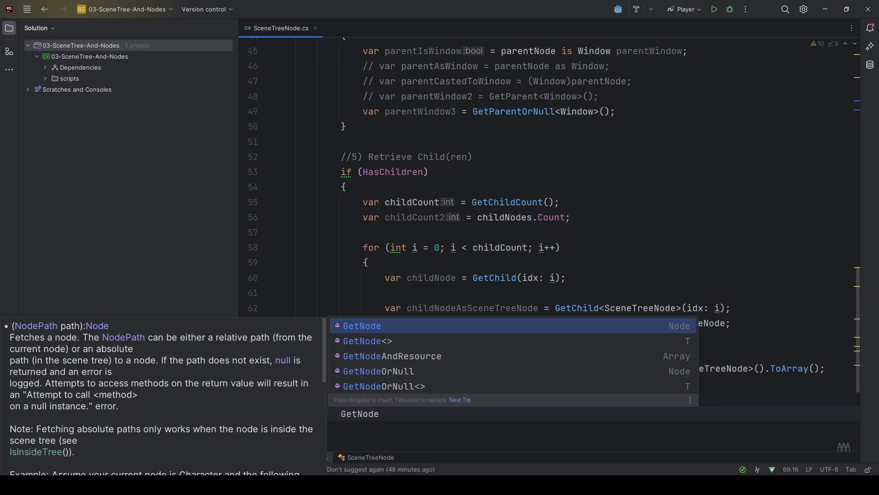
pyautogui.press('BackSpace')
pyautogui.press('BackSpace')
pyautogui.press('BackSpace')
pyautogui.write('et')
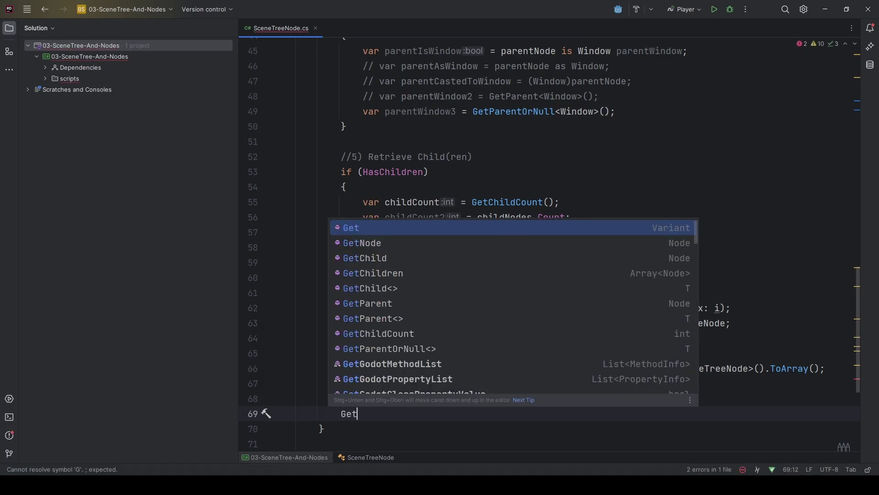
pyautogui.write('NodeAnd')
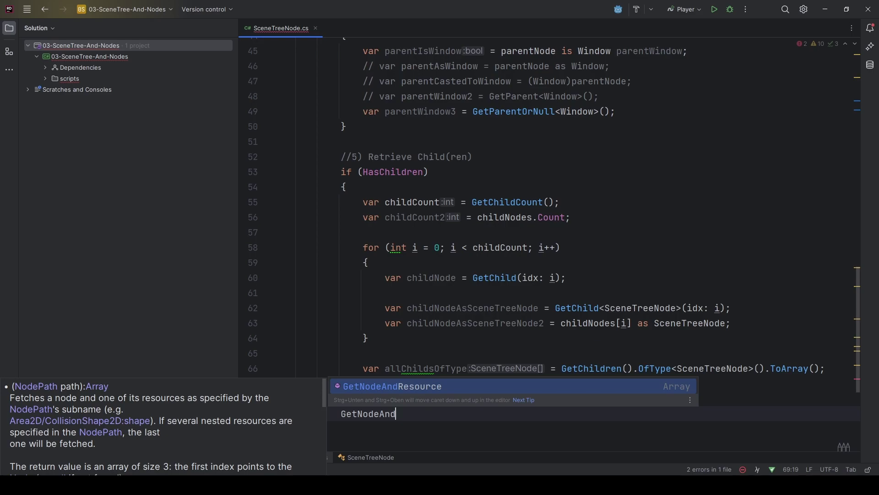
pyautogui.press('BackSpace')
pyautogui.press('BackSpace')
pyautogui.press('BackSpace')
pyautogui.press('BackSpace')
pyautogui.press('BackSpace')
pyautogui.press('BackSpace')
pyautogui.press('BackSpace')
pyautogui.press('BackSpace')
pyautogui.press('BackSpace')
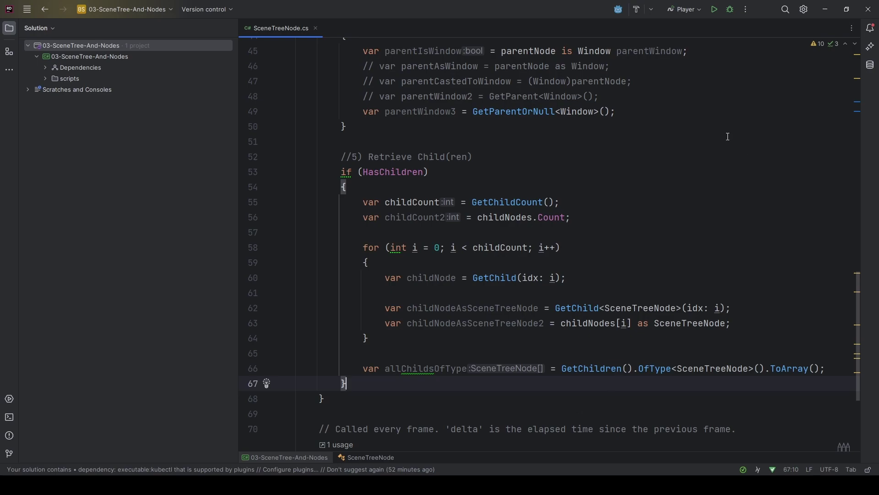
# Switch to the Godot editor and run the project to check the Output.
pyautogui.click(826, 10)
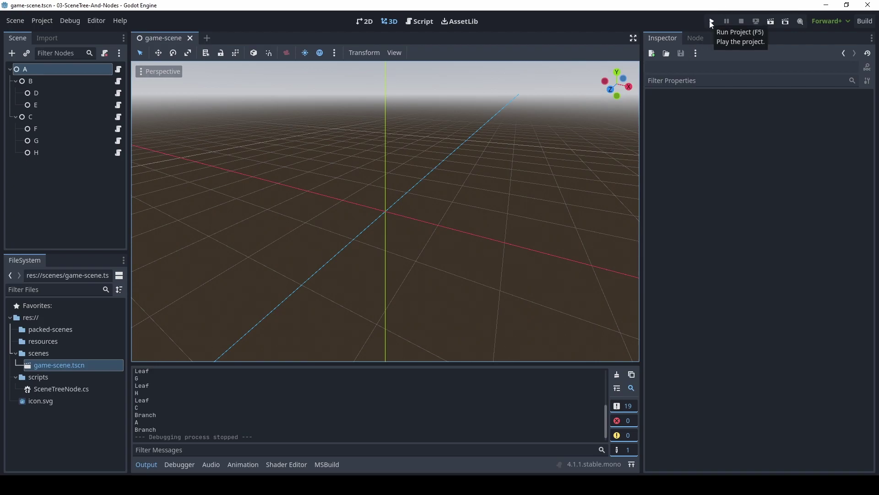
pyautogui.click(711, 22)
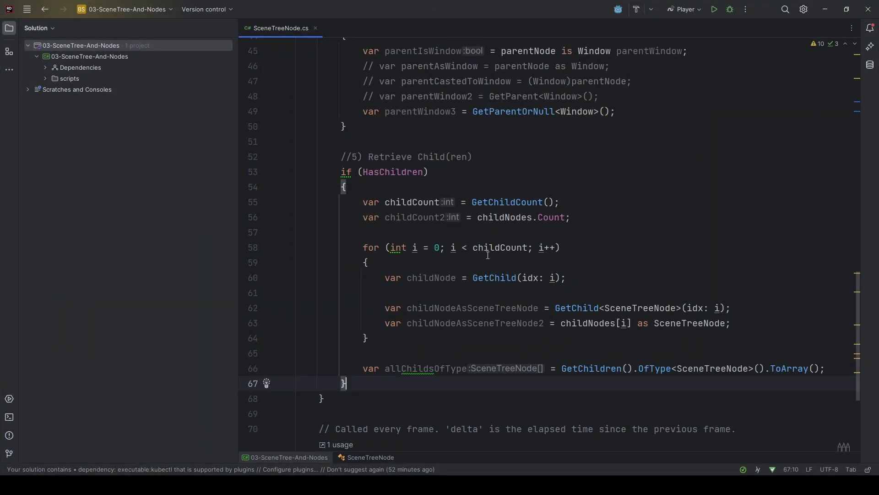
# Add GD.Print($"Children: {childCount}"); right below the childCount declaration.
pyautogui.click(585, 204)
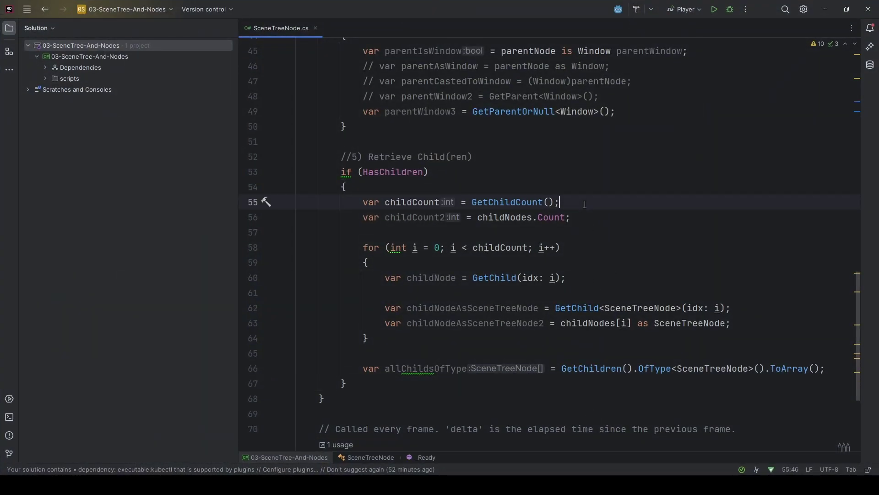
pyautogui.press('Return')
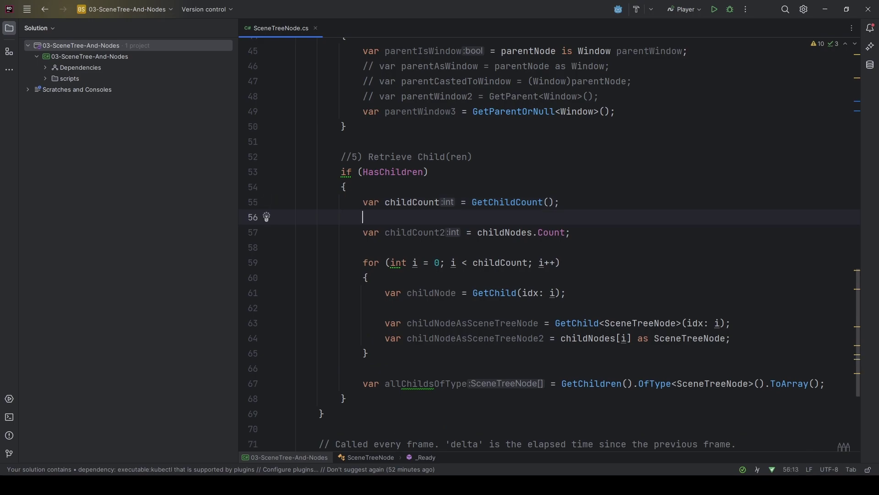
pyautogui.write('GD.pr')
pyautogui.press('Return')
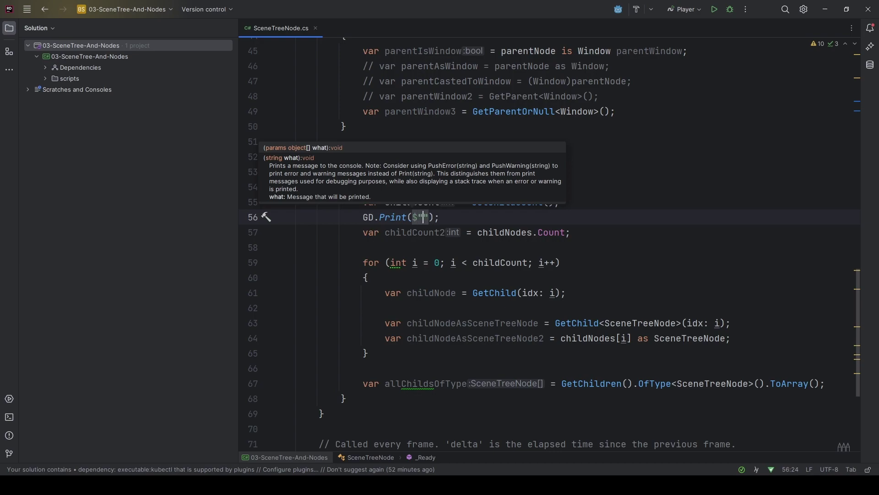
pyautogui.write('$"')
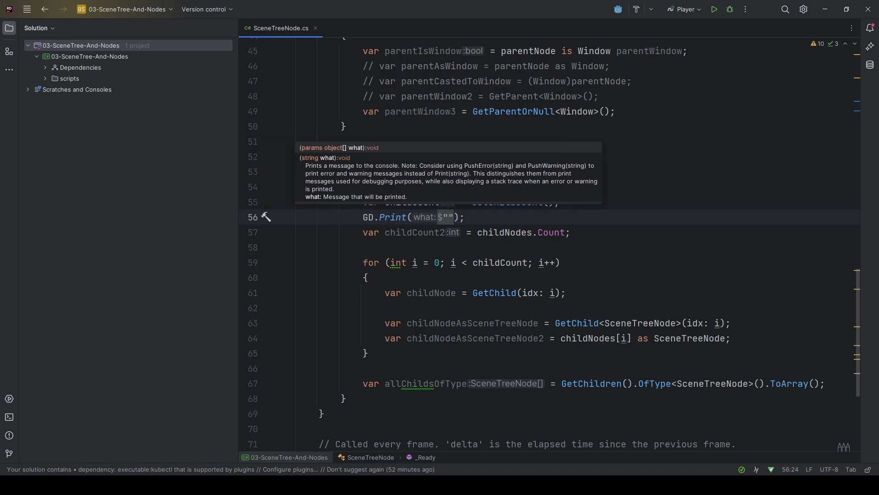
pyautogui.write('Children: ')
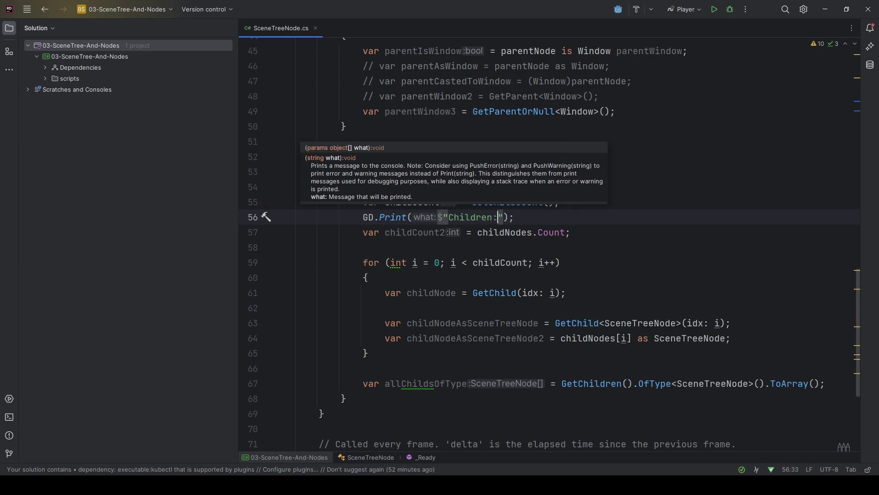
pyautogui.write('{child')
pyautogui.press('Return')
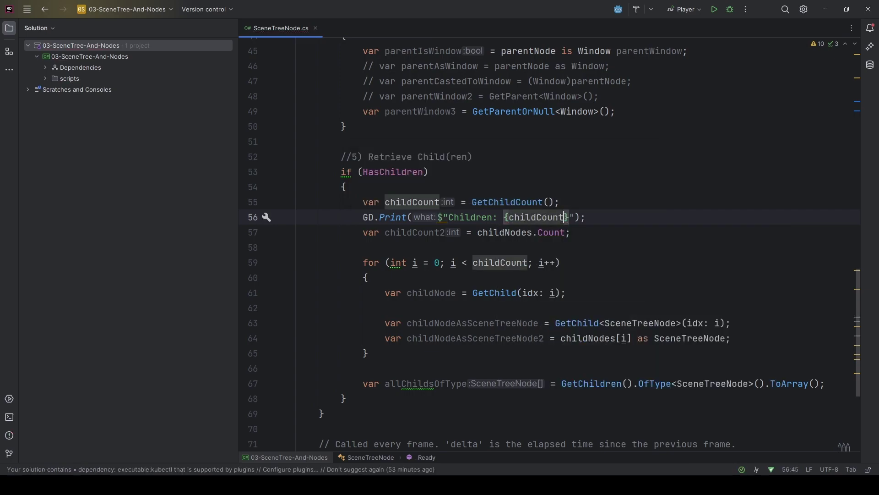
pyautogui.press('Right')
pyautogui.press('Right')
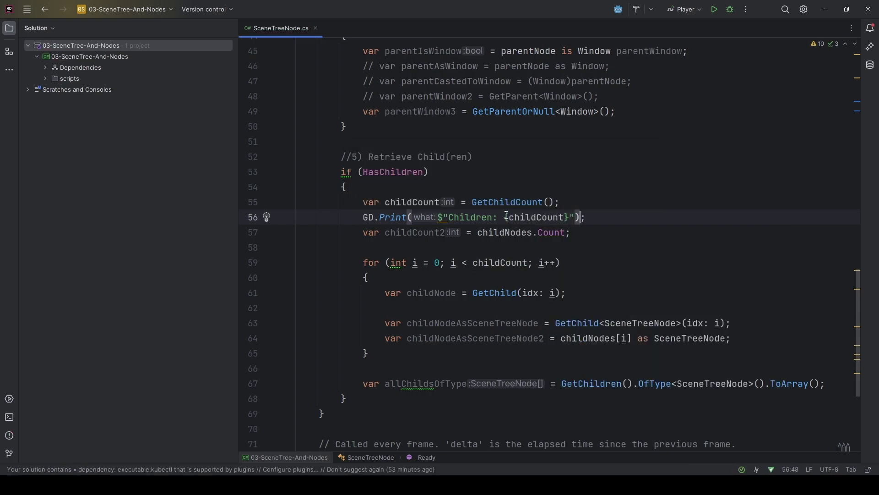
pyautogui.moveTo(504, 217)
pyautogui.mouseDown()
pyautogui.moveTo(570, 216)
pyautogui.moveTo(444, 217)
pyautogui.mouseUp()
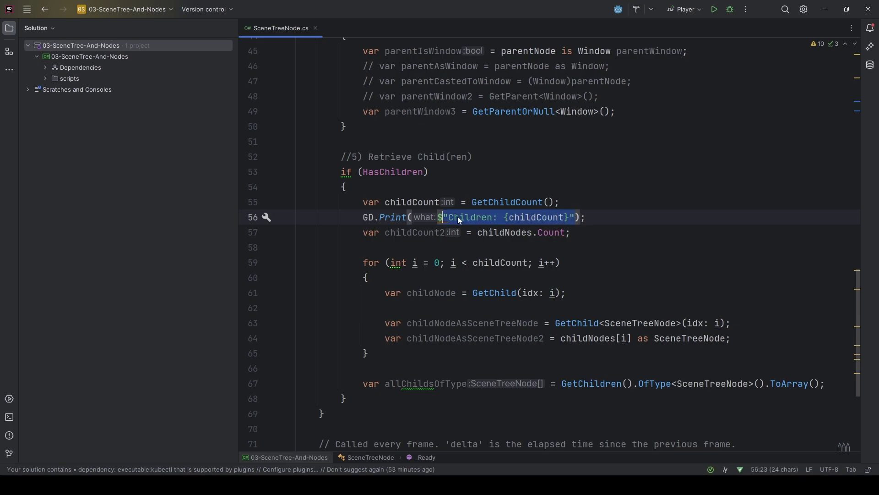
pyautogui.moveTo(626, 218); pyautogui.dragTo(623, 203)
pyautogui.hotkey('ctrl', 'c')
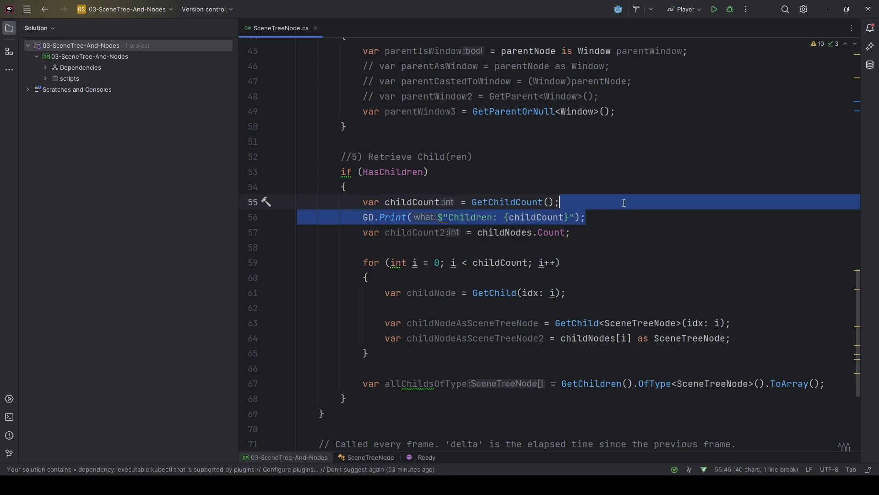
pyautogui.click(583, 296)
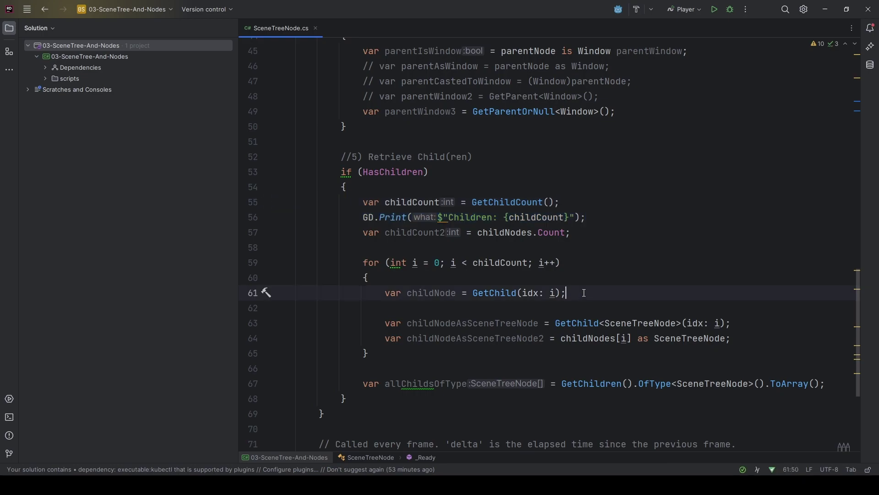
# Paste the print into the loop and change it to GD.Print($"Child: {childNode.Name}");.
pyautogui.hotkey('ctrl', 'v')
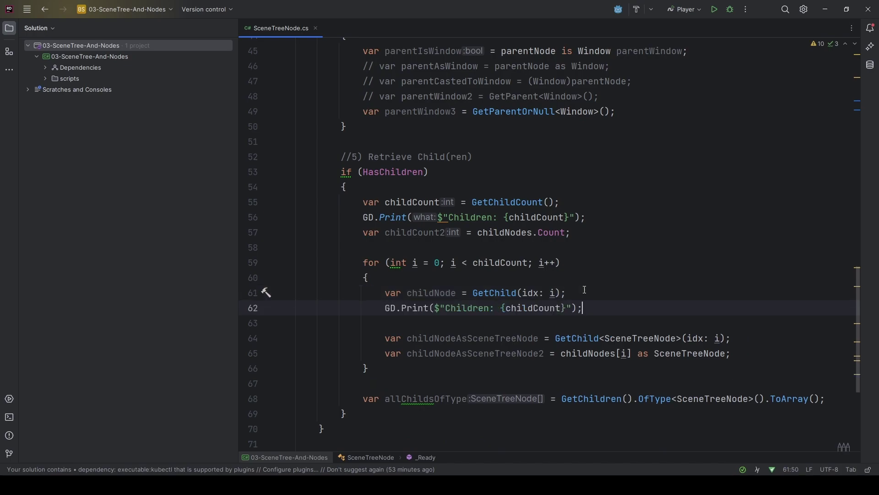
pyautogui.doubleClick(544, 307)
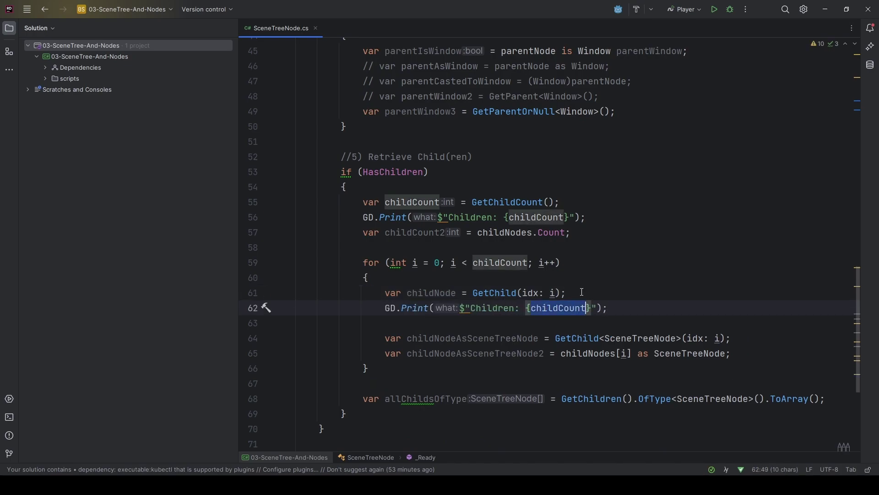
pyautogui.write('childN')
pyautogui.press('Return')
pyautogui.write('.Name')
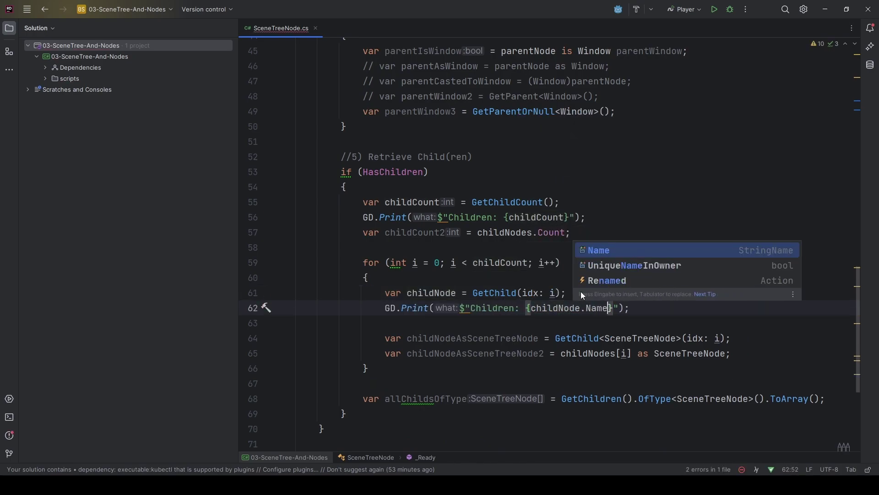
pyautogui.press('Return')
pyautogui.doubleClick(493, 308)
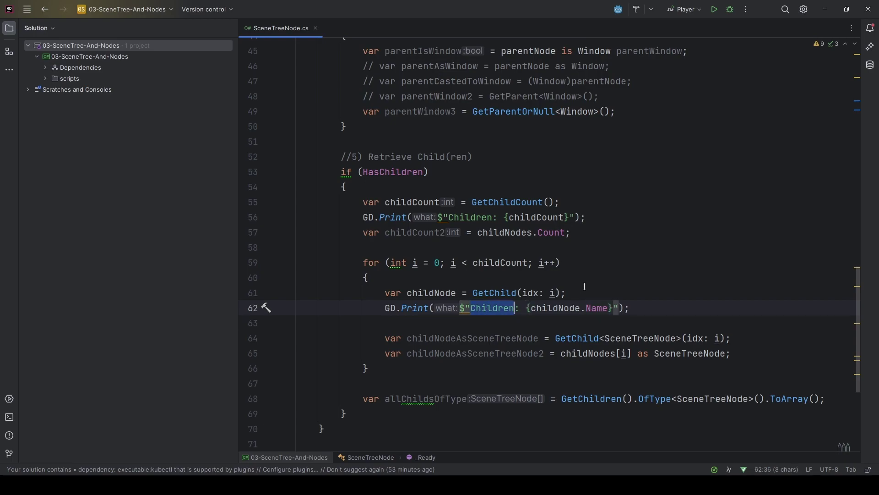
pyautogui.write('Child')
pyautogui.click(638, 306)
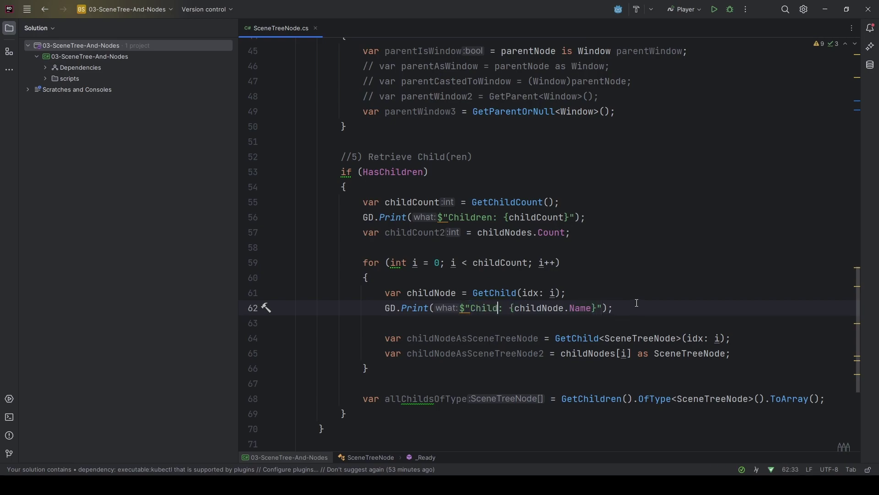
pyautogui.moveTo(639, 306); pyautogui.dragTo(640, 298)
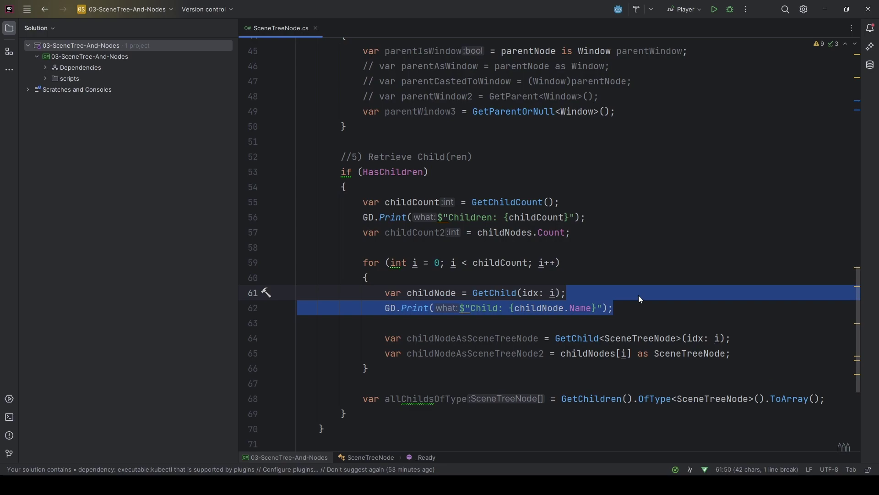
# Add GD.Print($"Parent: {parentNode.Name}"); inside the HasParent block, then minimize Rider.
pyautogui.scroll(1, 375, 170)
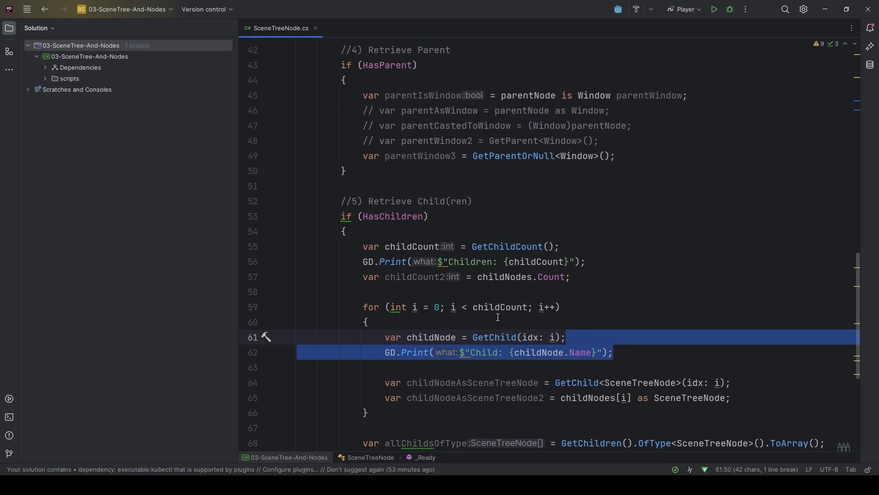
pyautogui.scroll(2, 375, 170)
pyautogui.click(375, 169)
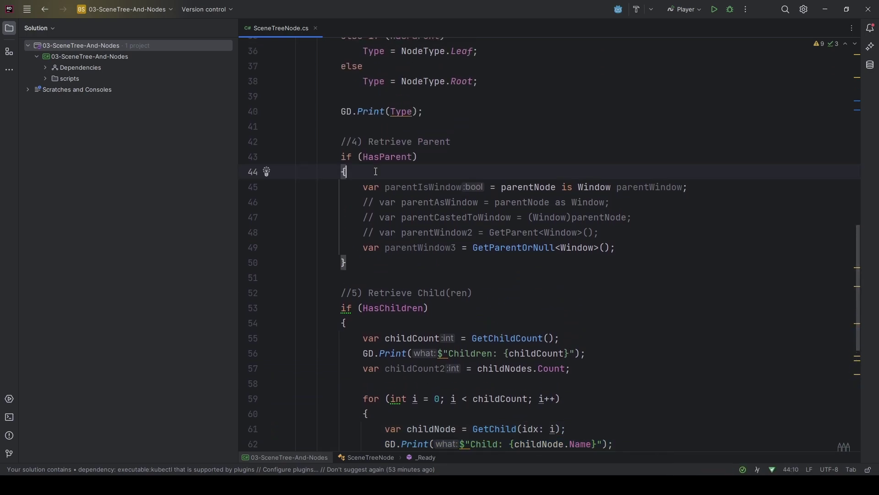
pyautogui.press('Return')
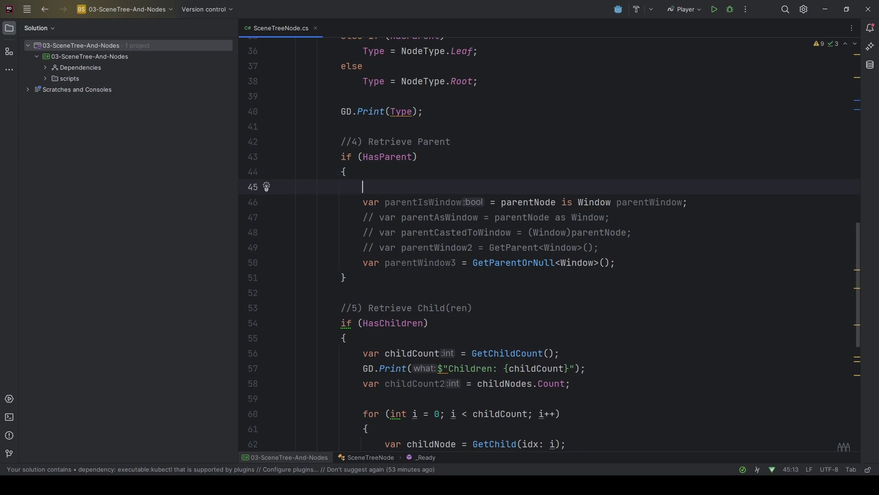
pyautogui.write('GD.Print($"Child: {childNode.Name}");')
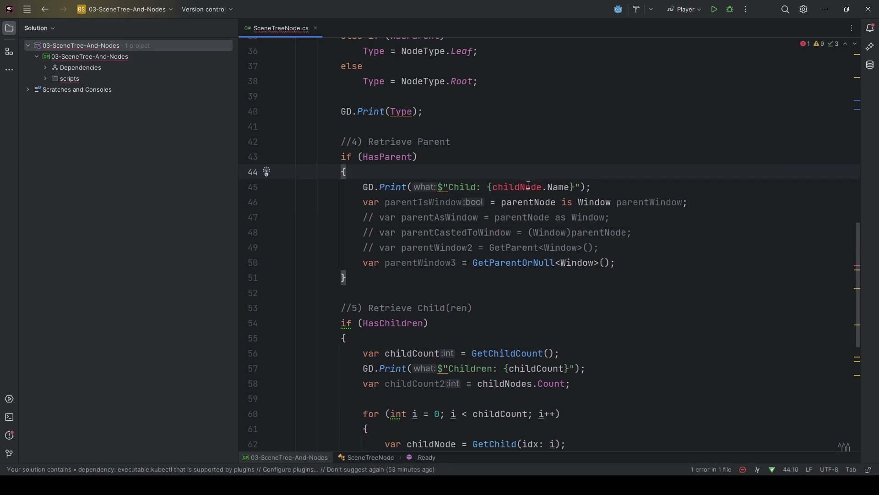
pyautogui.doubleClick(511, 187)
pyautogui.write('parent')
pyautogui.press('Return')
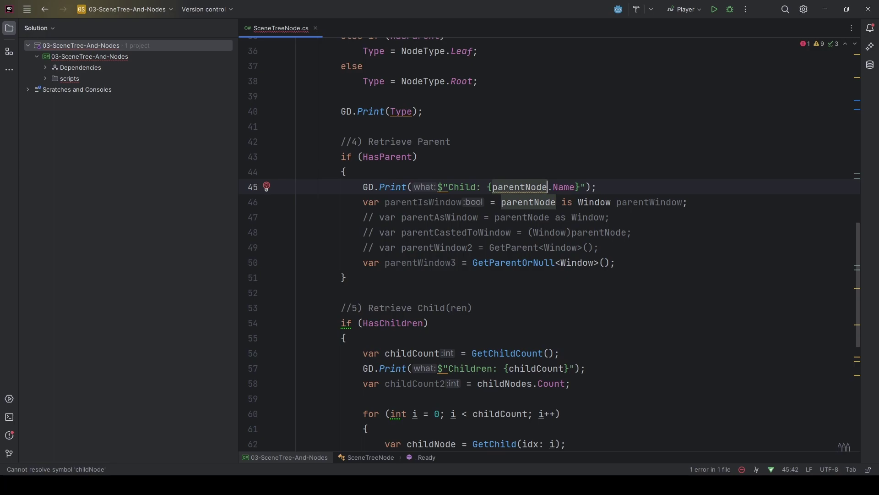
pyautogui.press('End')
pyautogui.press('Return')
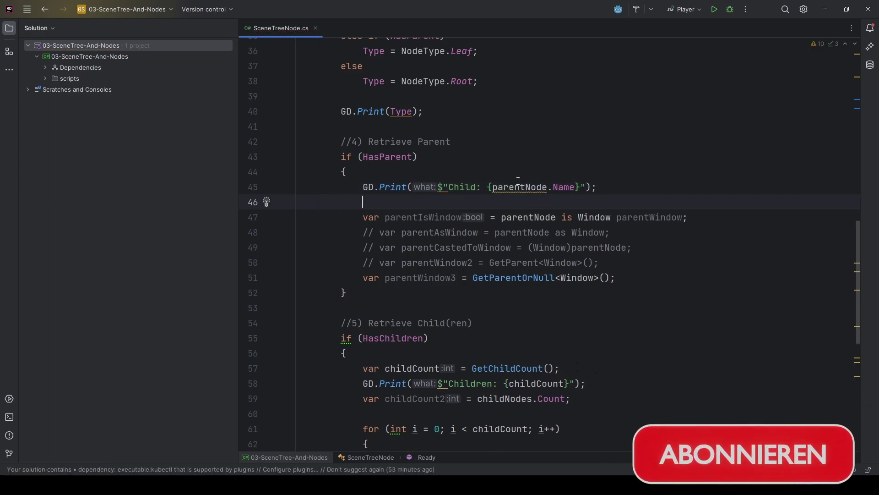
pyautogui.doubleClick(473, 188)
pyautogui.write('Par')
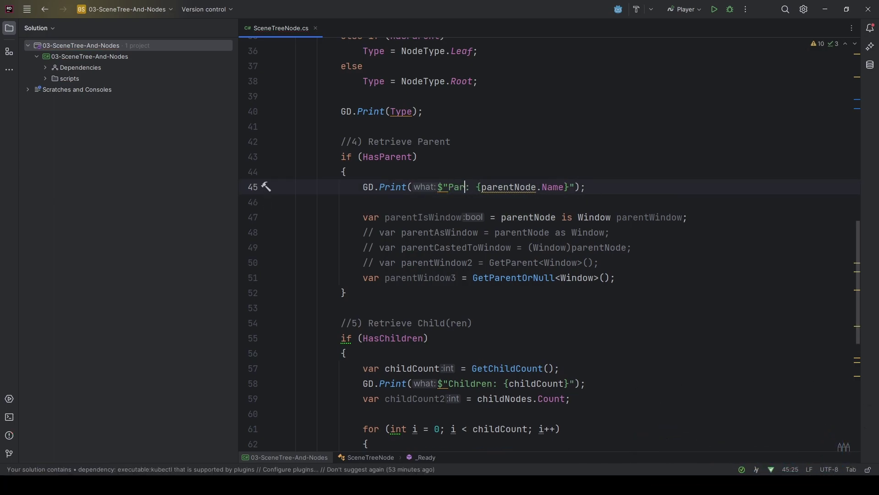
pyautogui.write('ent')
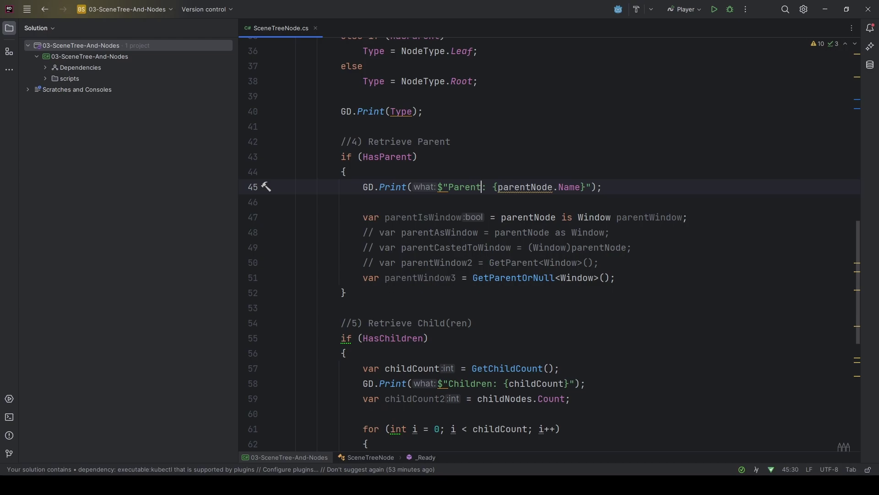
pyautogui.click(825, 9)
# Restart the scene with the rebuilt script and check Output shows 'Parent: B' under nodes D and E.
pyautogui.press('F5')
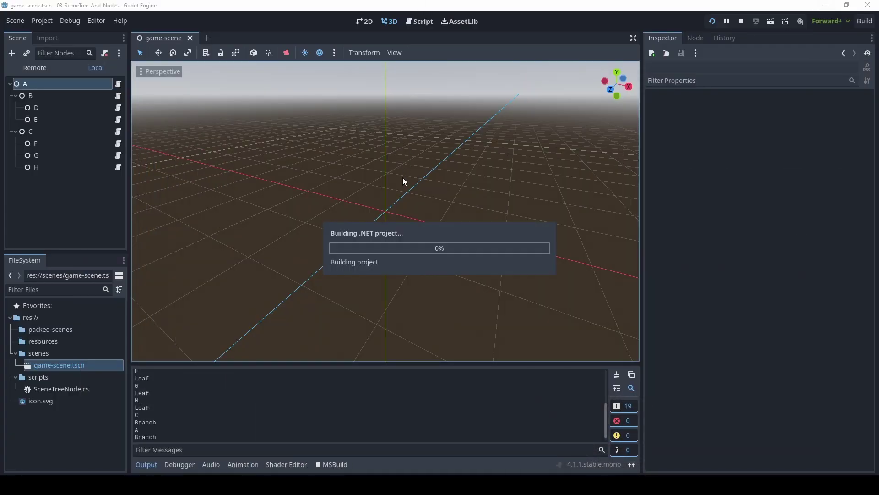
pyautogui.click(739, 23)
pyautogui.click(710, 22)
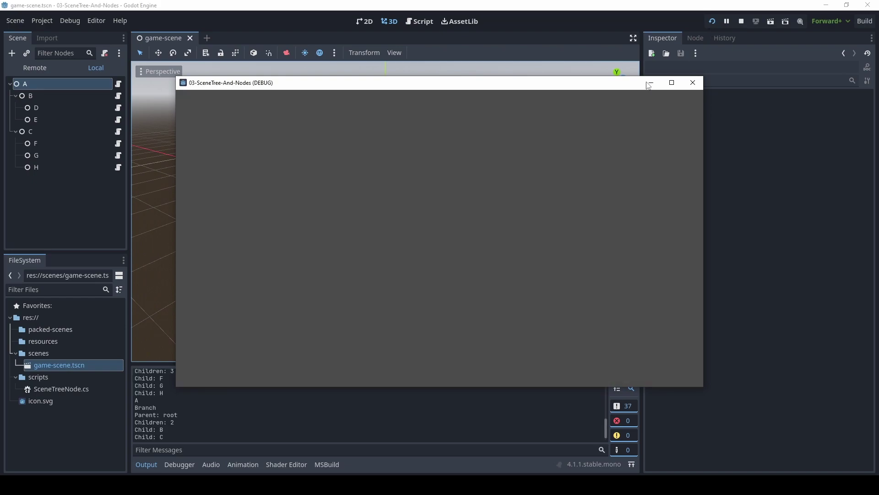
pyautogui.click(230, 422)
pyautogui.scroll(10, 212, 426)
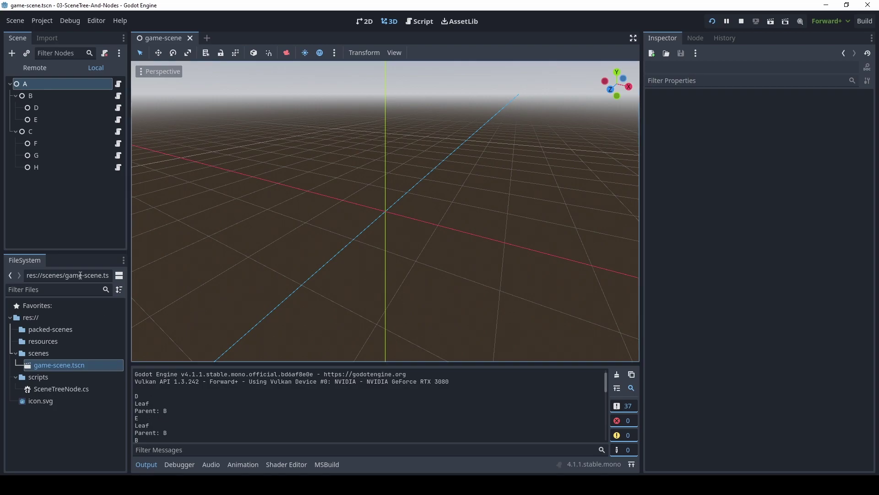
pyautogui.click(30, 95)
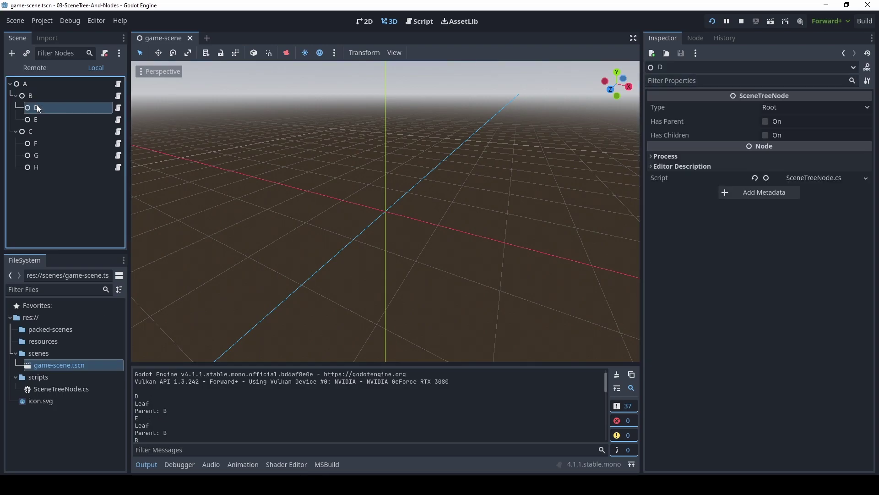
pyautogui.click(40, 109)
pyautogui.click(37, 99)
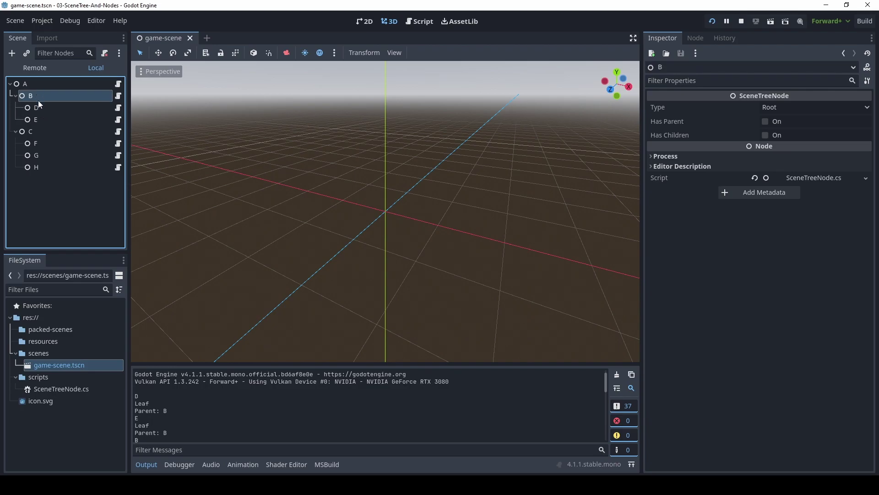
pyautogui.click(43, 106)
pyautogui.click(37, 97)
pyautogui.scroll(-1, 200, 407)
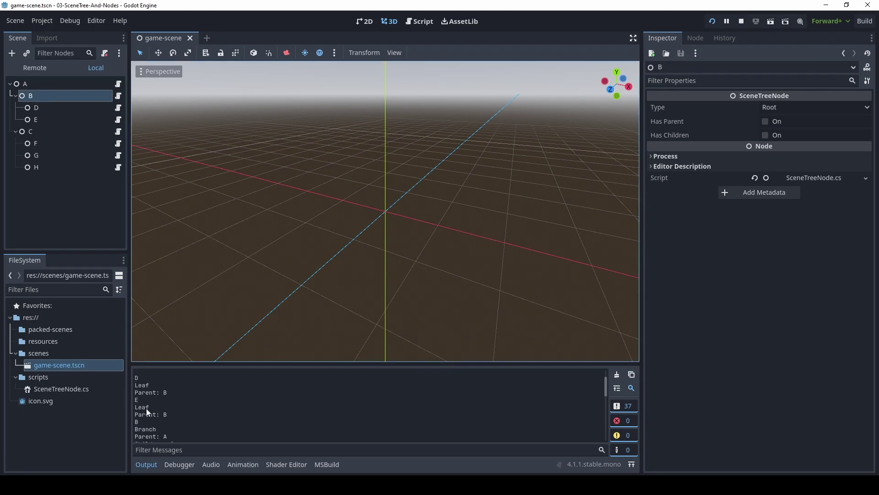
pyautogui.click(46, 119)
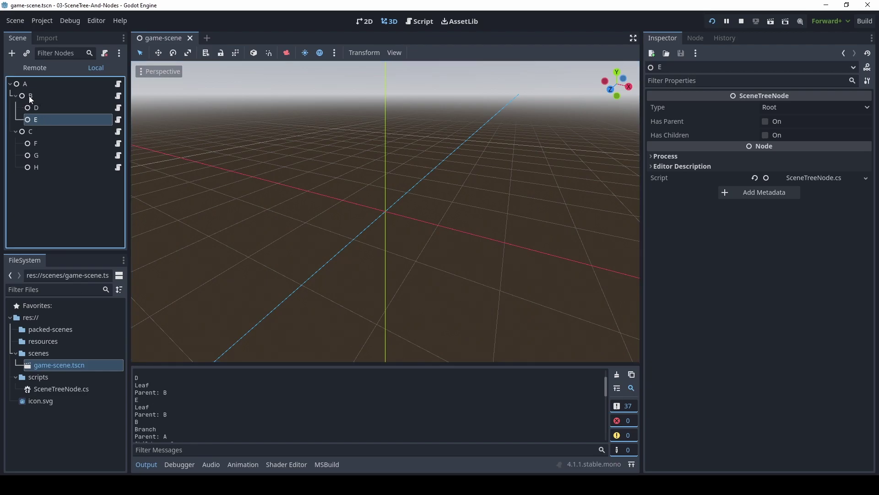
pyautogui.click(30, 97)
pyautogui.scroll(-5, 204, 416)
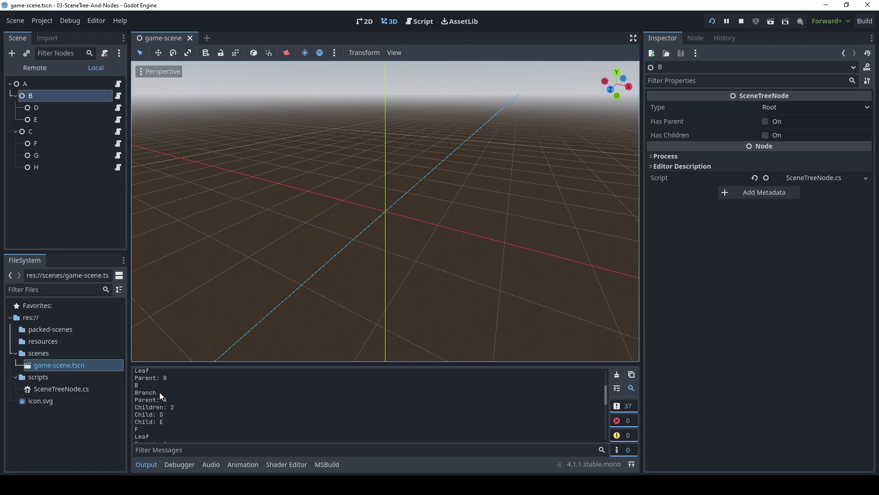
pyautogui.click(23, 87)
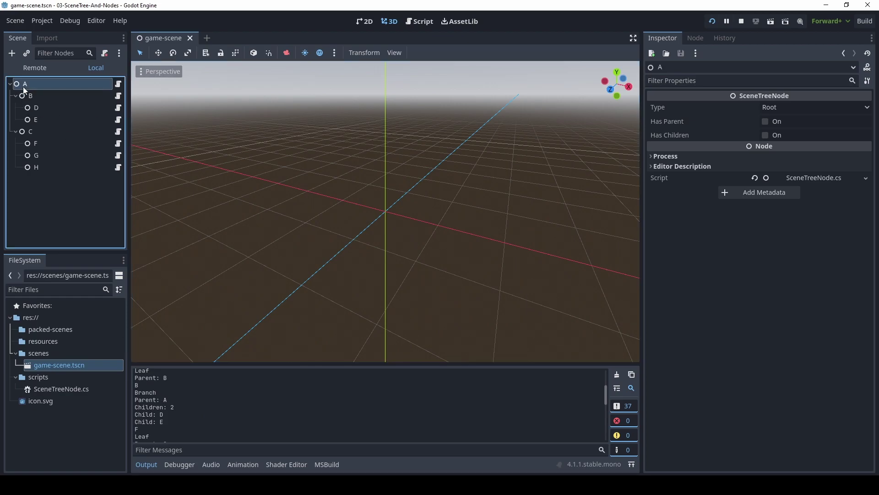
pyautogui.click(37, 108)
pyautogui.click(38, 120)
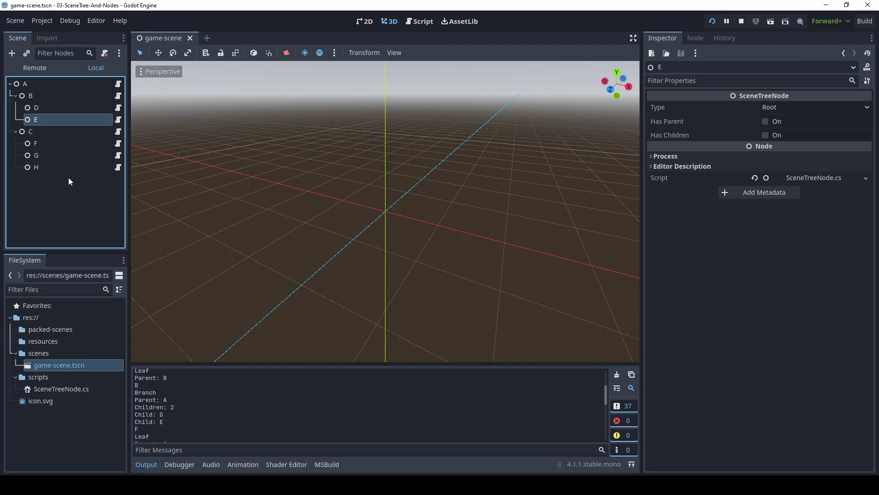
pyautogui.scroll(-2, 232, 403)
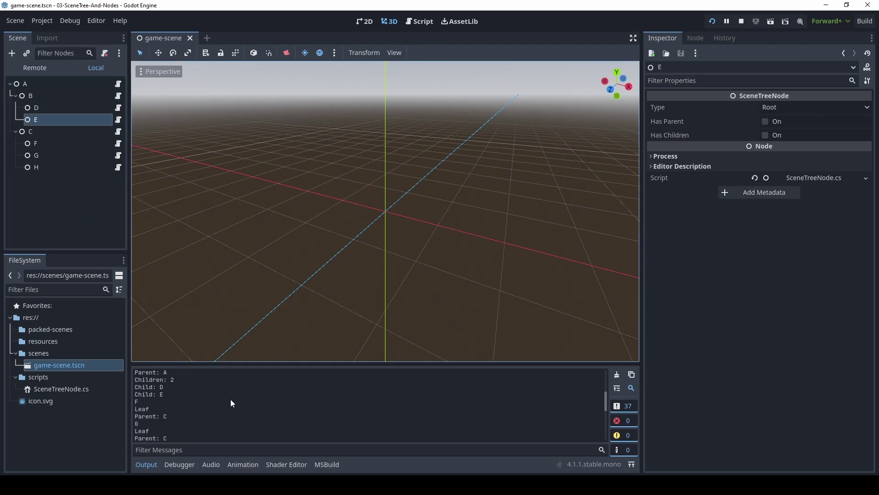
pyautogui.scroll(-1, 230, 400)
pyautogui.scroll(-1, 230, 399)
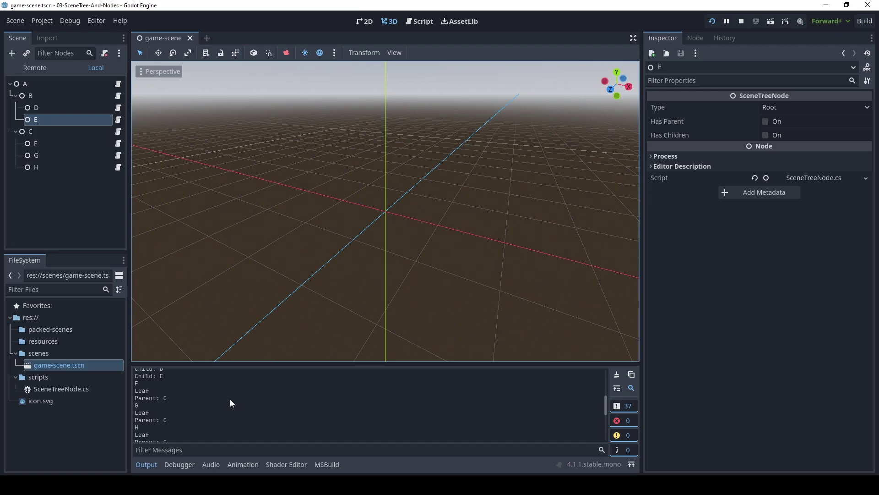
pyautogui.click(44, 167)
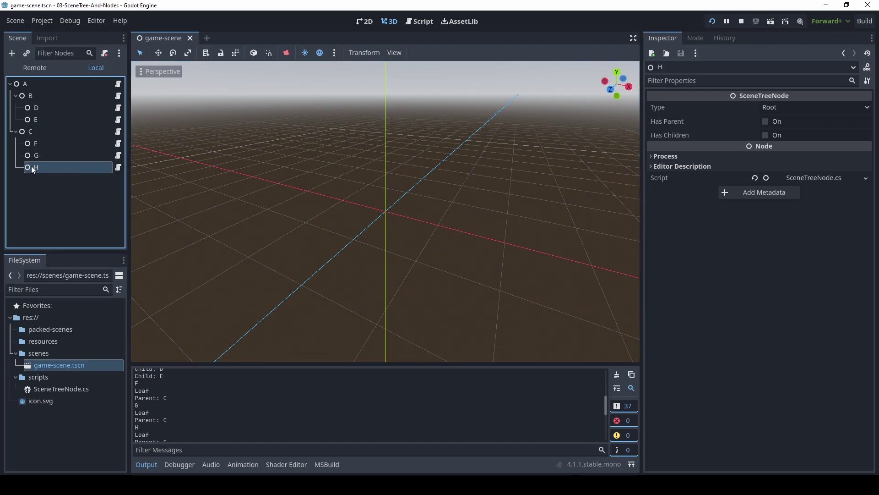
pyautogui.click(29, 131)
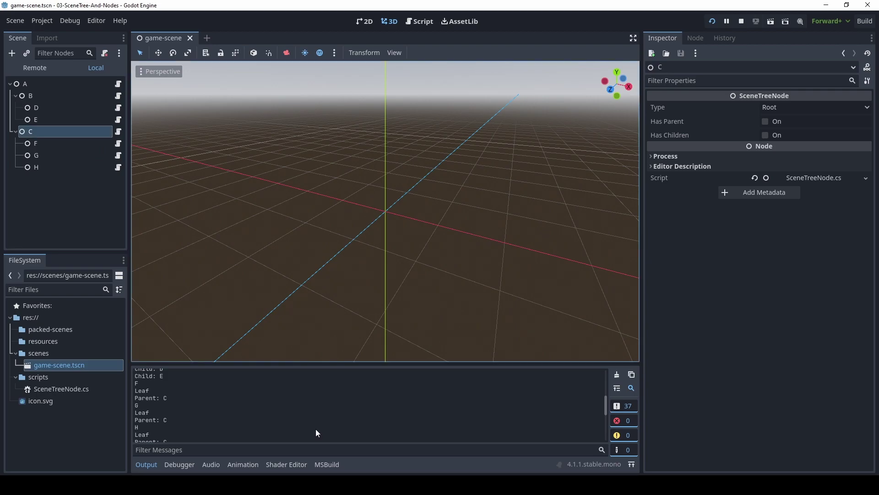
pyautogui.scroll(-1, 316, 433)
pyautogui.scroll(-1, 316, 433)
pyautogui.scroll(-1, 316, 433)
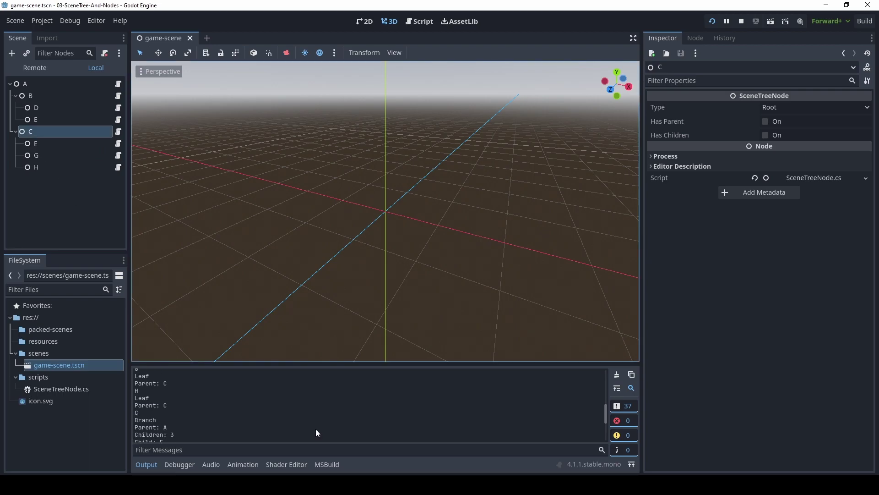
pyautogui.scroll(-1, 315, 433)
pyautogui.scroll(-1, 315, 429)
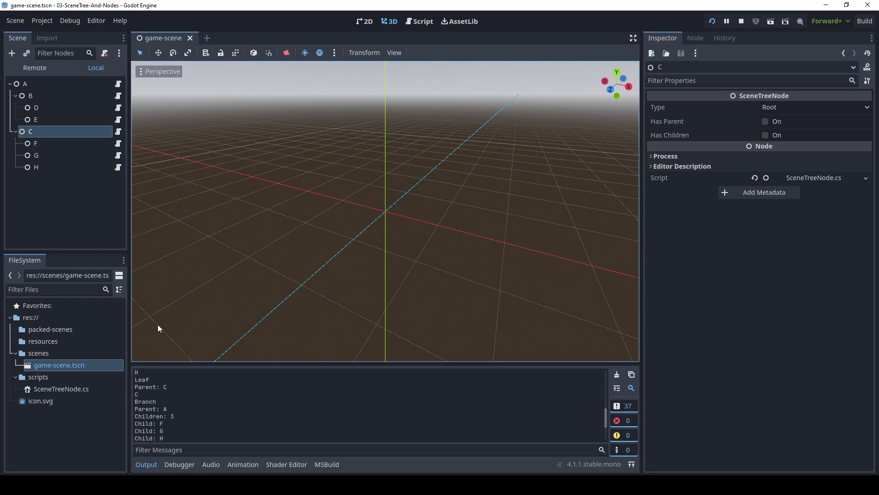
pyautogui.click(22, 84)
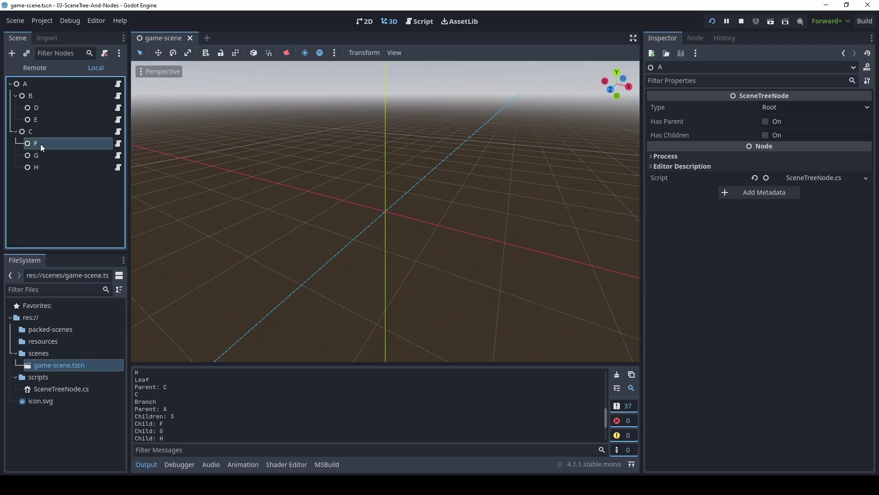
pyautogui.click(42, 165)
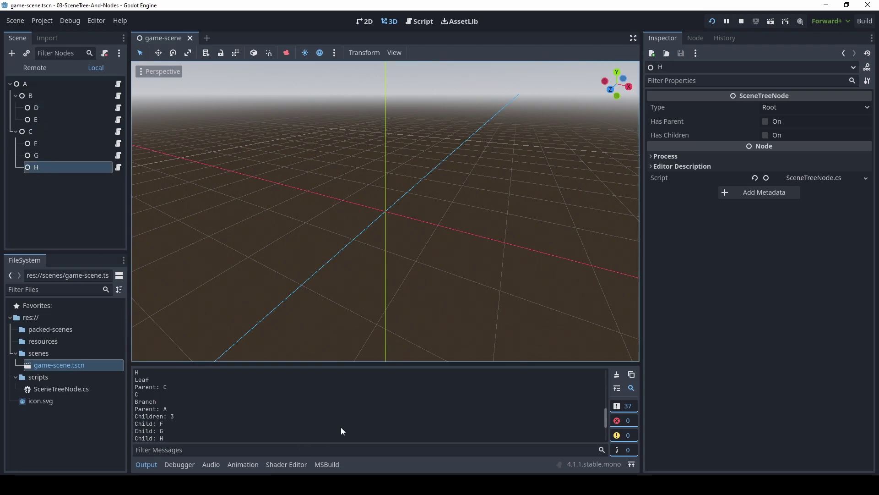
pyautogui.scroll(-1, 342, 431)
pyautogui.scroll(-1, 341, 431)
pyautogui.scroll(-1, 341, 430)
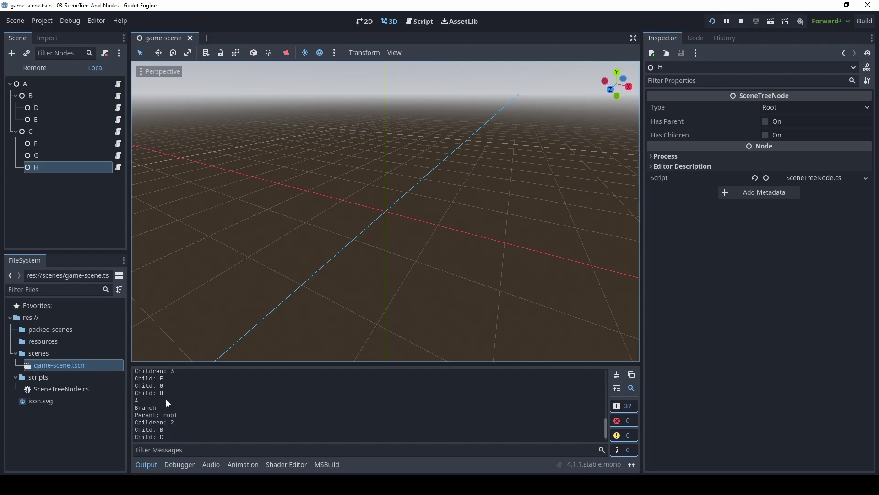
pyautogui.click(29, 86)
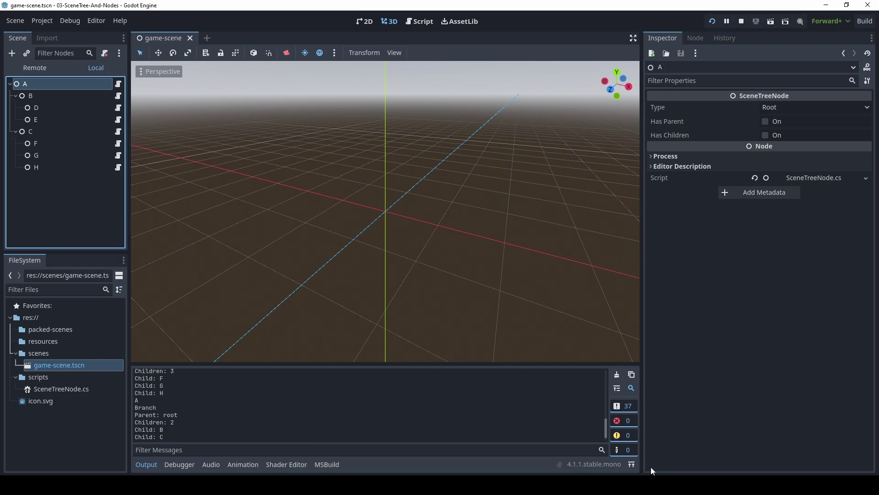
# Switch from Godot to Rider, where SceneTreeNode.cs shows the parent-retrieval and child-count code.
pyautogui.hotkey('alt', 'Tab')
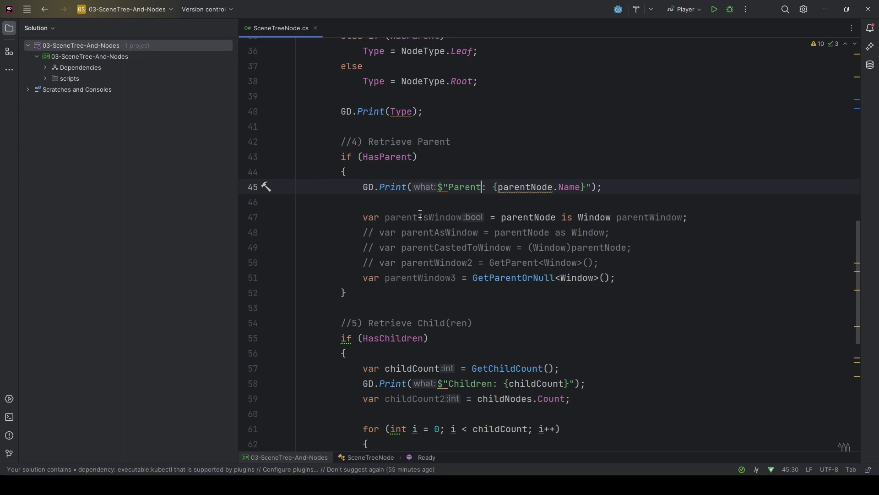
# After GD.Print(Type), declare var newNode = new Node() with an empty { } initializer block.
pyautogui.moveTo(329, 143); pyautogui.dragTo(383, 306)
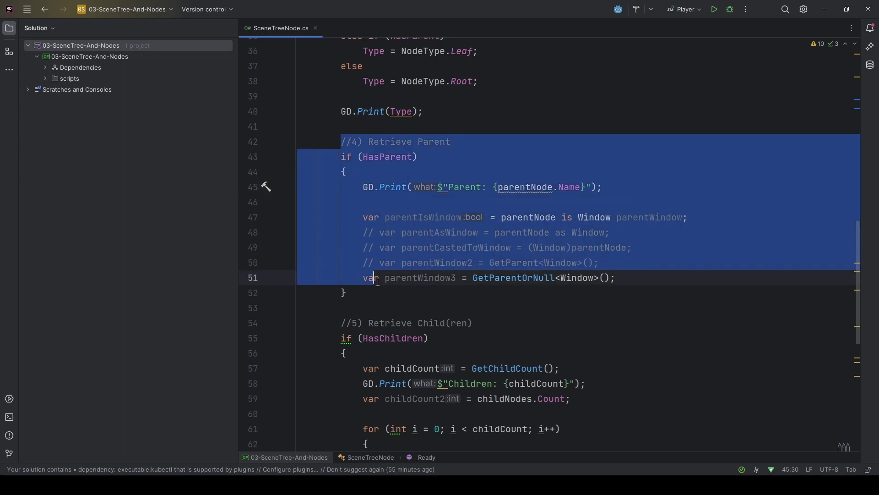
pyautogui.click(384, 307)
pyautogui.scroll(1, 447, 157)
pyautogui.click(446, 157)
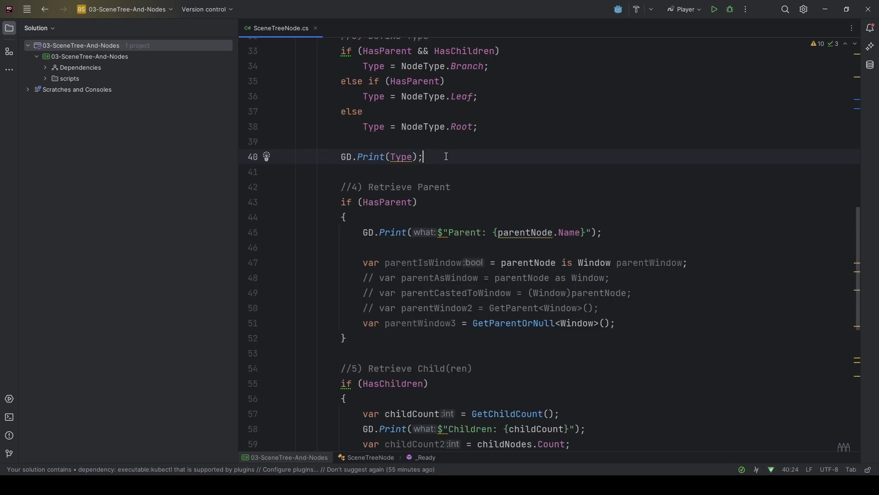
pyautogui.press('Return')
pyautogui.press('Return')
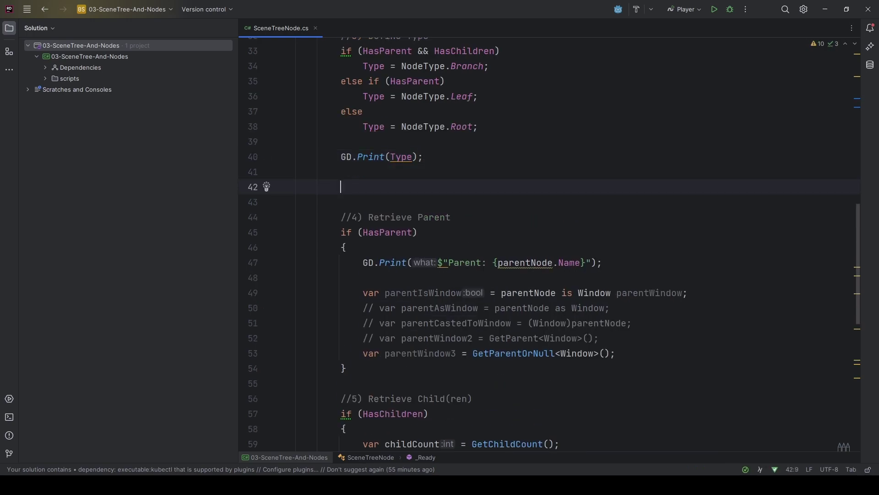
pyautogui.write('var newNode ')
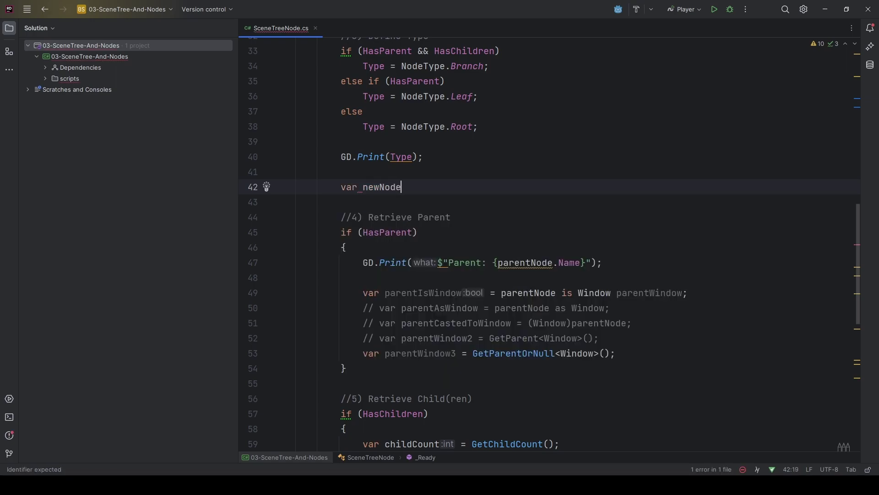
pyautogui.write('= new ')
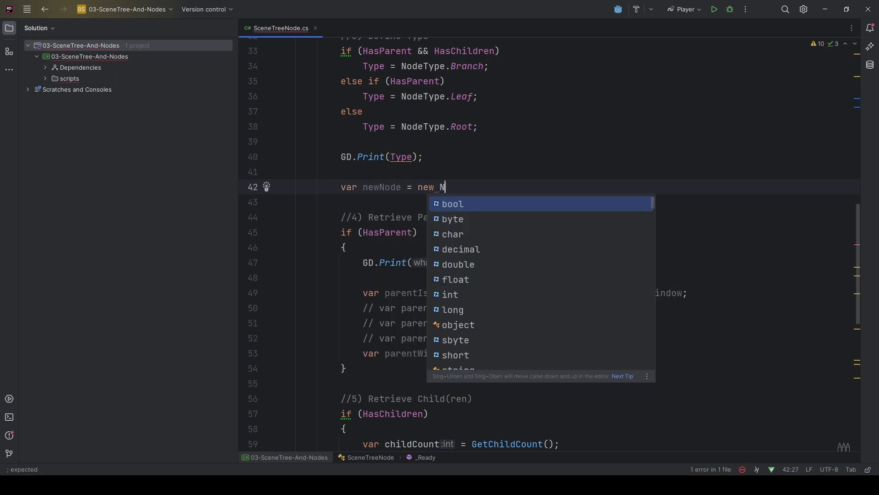
pyautogui.write('Node')
pyautogui.press('Return')
pyautogui.write(';')
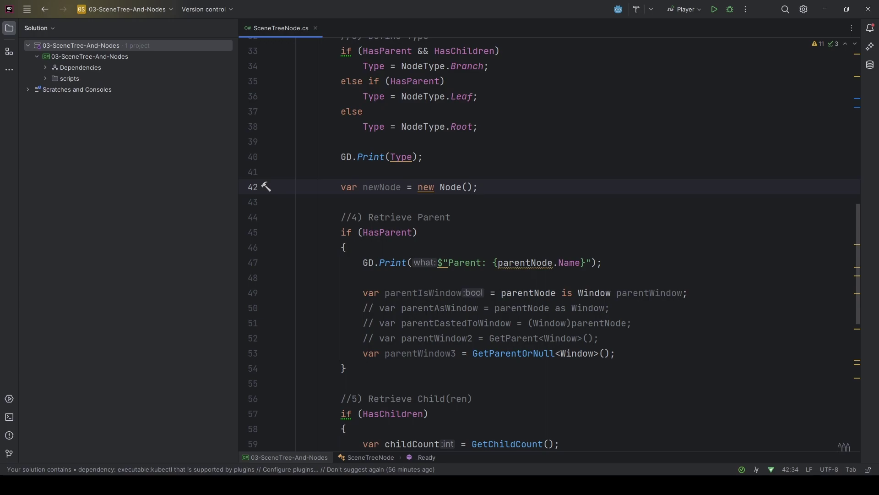
pyautogui.press('BackSpace')
pyautogui.press('Return')
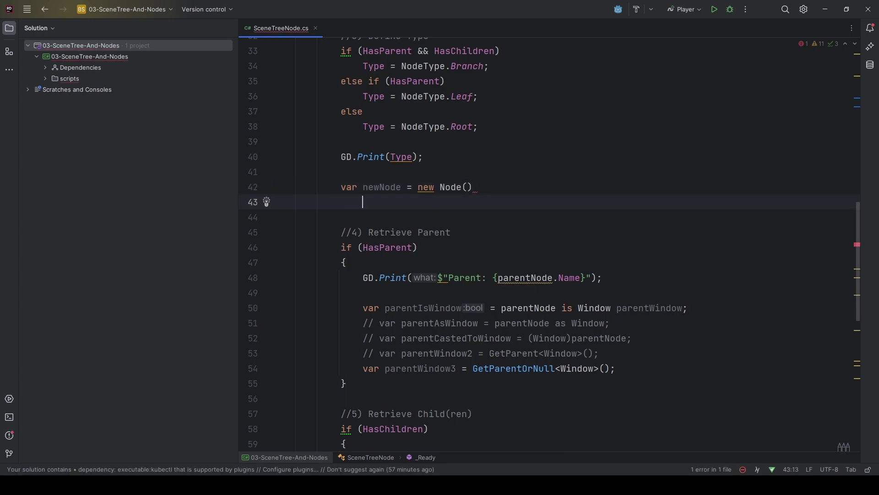
pyautogui.write('{')
pyautogui.press('Return')
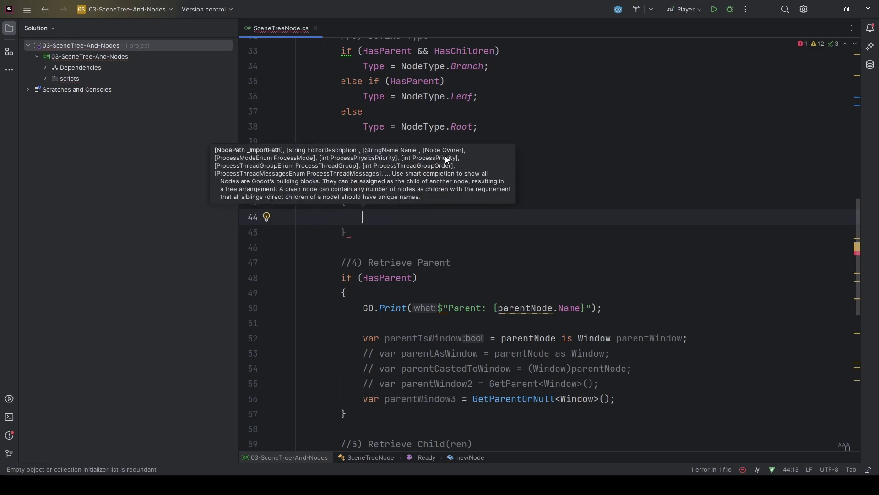
# Fill the empty newNode initializer with all Node members using the Initialize members quick-fix.
pyautogui.press('Escape')
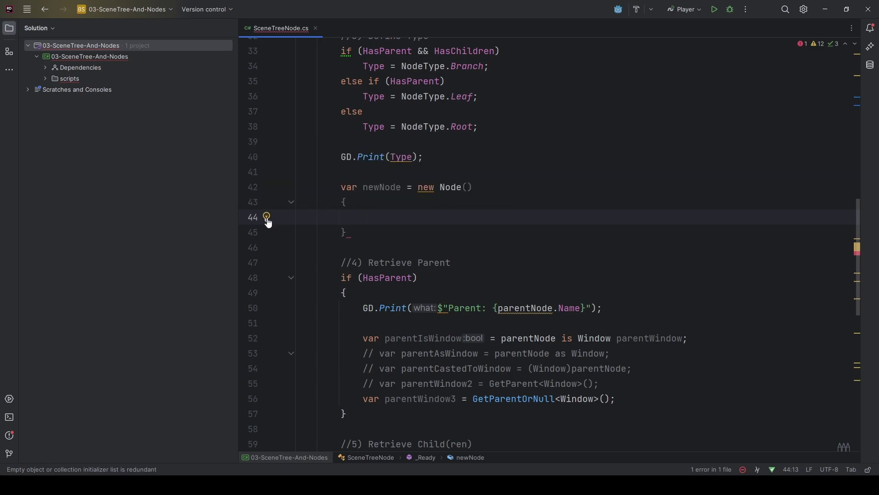
pyautogui.click(267, 218)
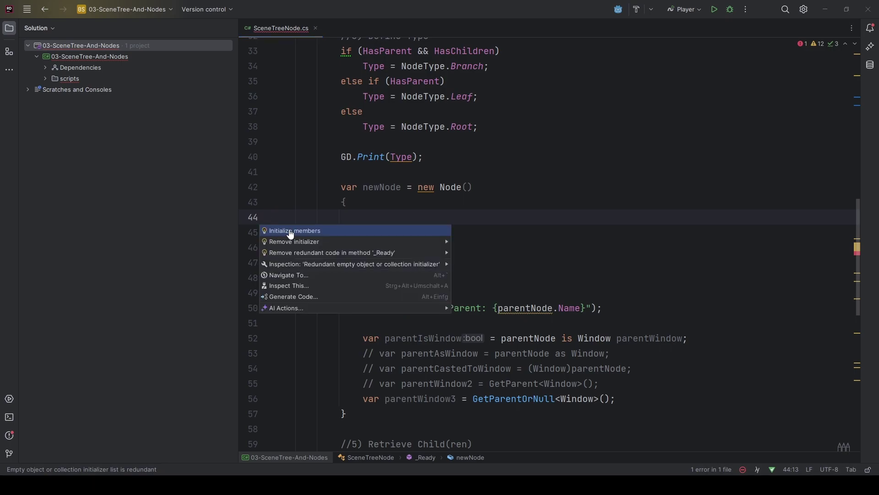
pyautogui.click(291, 231)
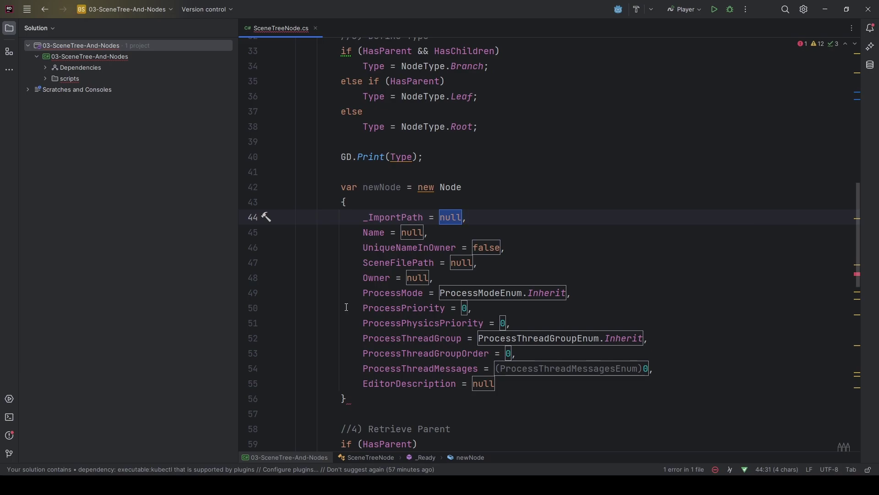
# Delete every generated member assignment except Name = null.
pyautogui.moveTo(341, 293)
pyautogui.mouseDown()
pyautogui.moveTo(617, 317)
pyautogui.moveTo(665, 367)
pyautogui.mouseUp()
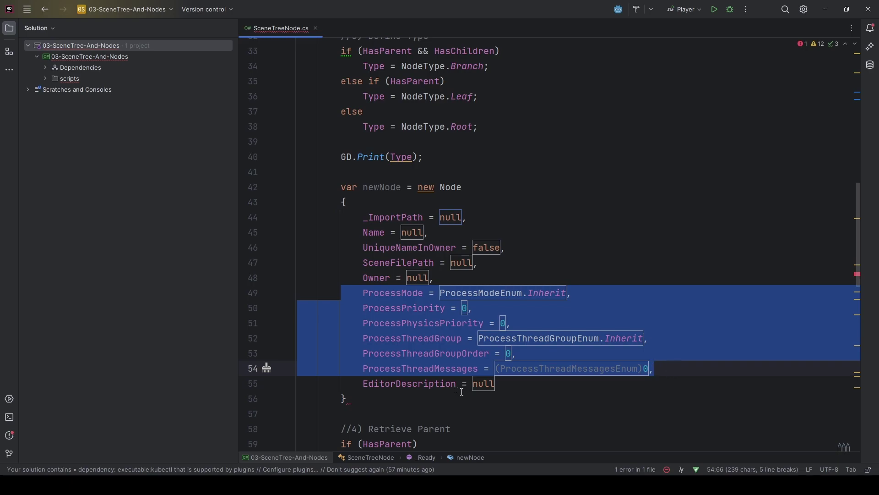
pyautogui.moveTo(504, 384); pyautogui.dragTo(294, 389)
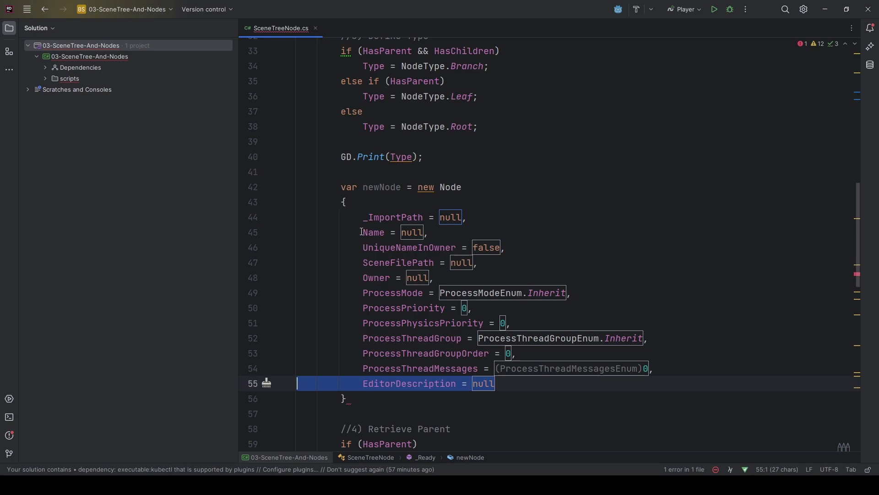
pyautogui.moveTo(362, 233); pyautogui.dragTo(429, 232)
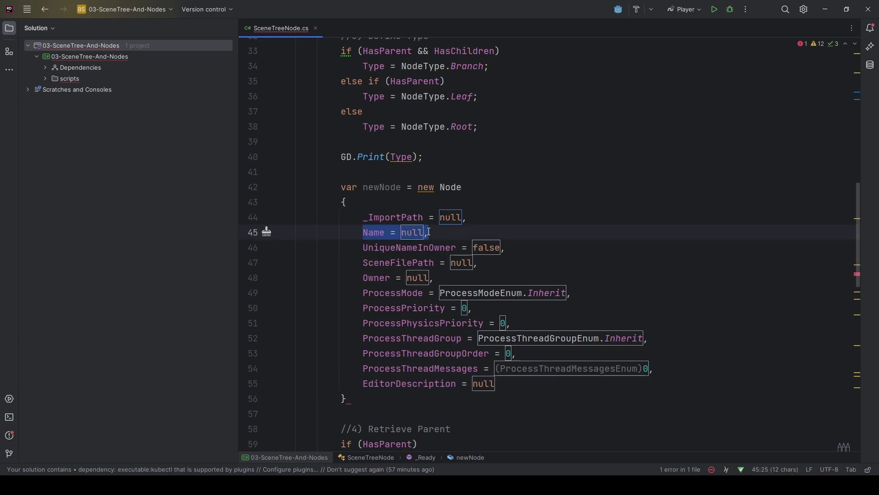
pyautogui.click(501, 217)
pyautogui.moveTo(501, 217); pyautogui.dragTo(281, 214)
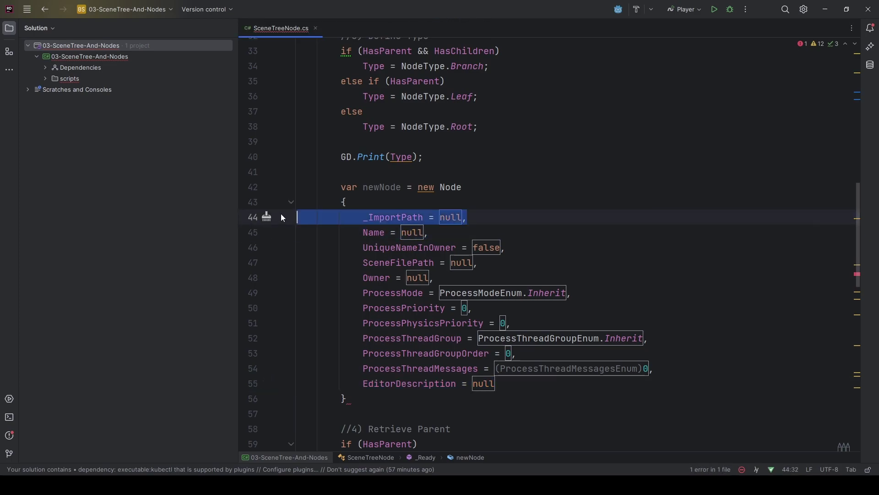
pyautogui.press('Delete')
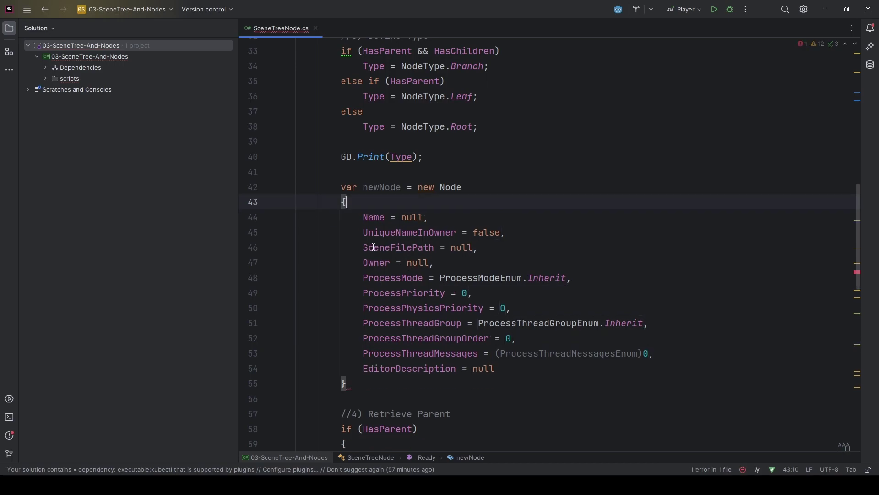
pyautogui.moveTo(362, 233)
pyautogui.mouseDown()
pyautogui.moveTo(544, 324)
pyautogui.moveTo(494, 368)
pyautogui.mouseUp()
pyautogui.press('Delete')
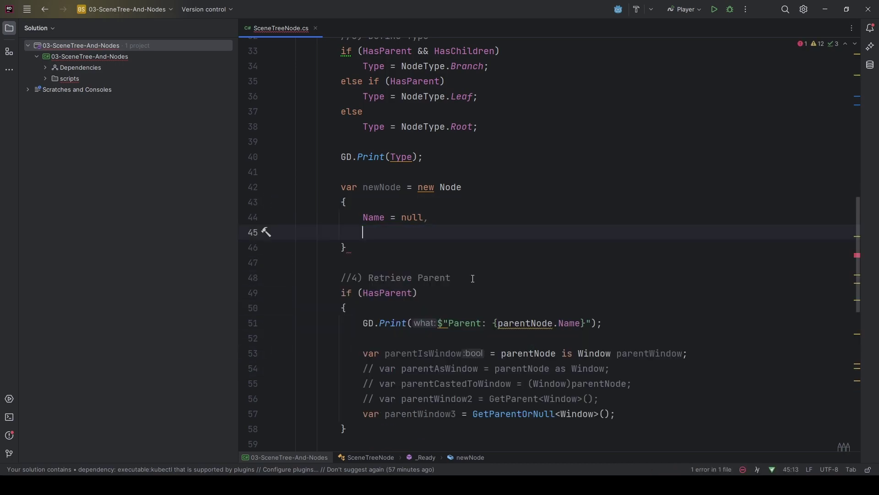
# Replace null with the interpolated string $"{Name}_Clone" as newNode's Name.
pyautogui.doubleClick(412, 217)
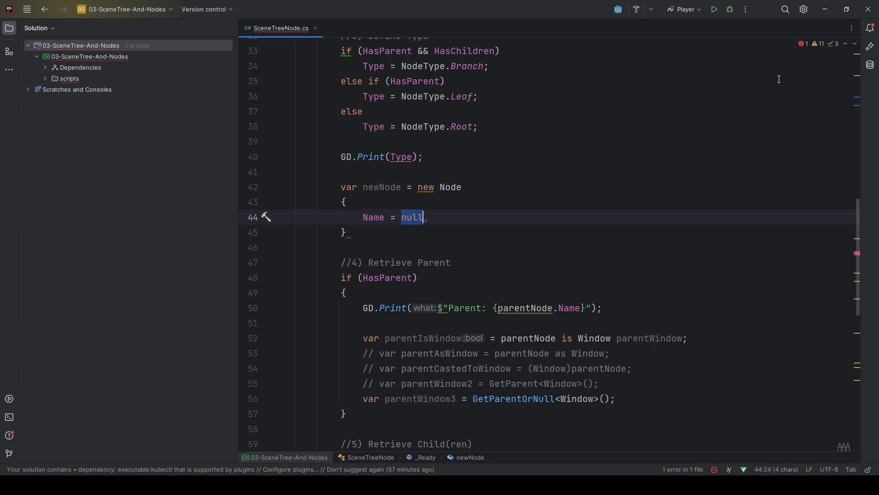
pyautogui.write('"')
pyautogui.press('Left')
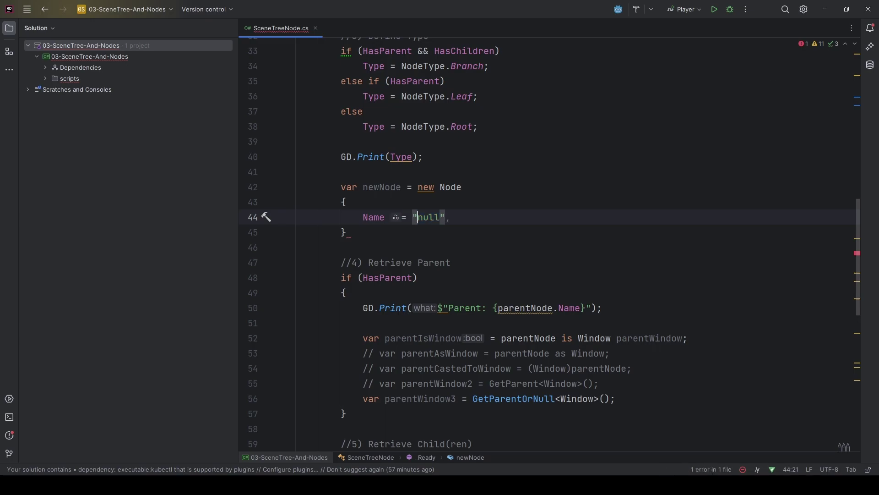
pyautogui.press('Left')
pyautogui.write('$')
pyautogui.press('Right')
pyautogui.hotkey('ctrl', 'shift', 'Right')
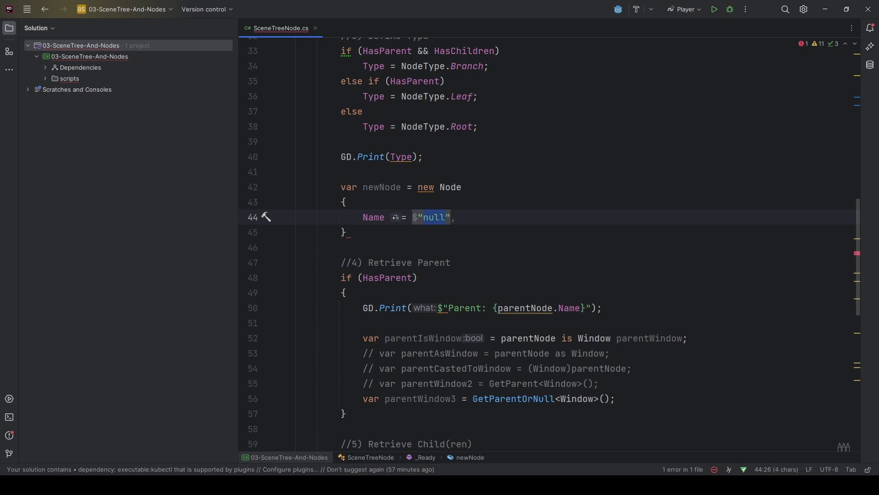
pyautogui.press('BackSpace')
pyautogui.write('{')
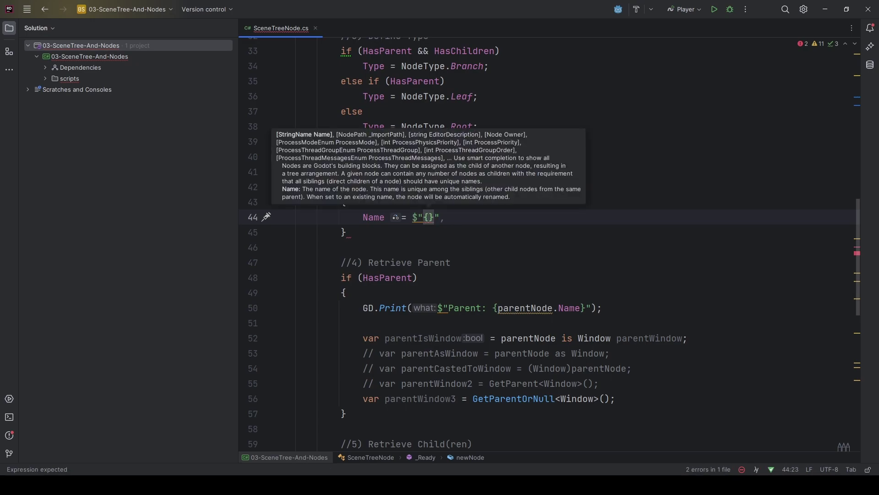
pyautogui.write('Name}')
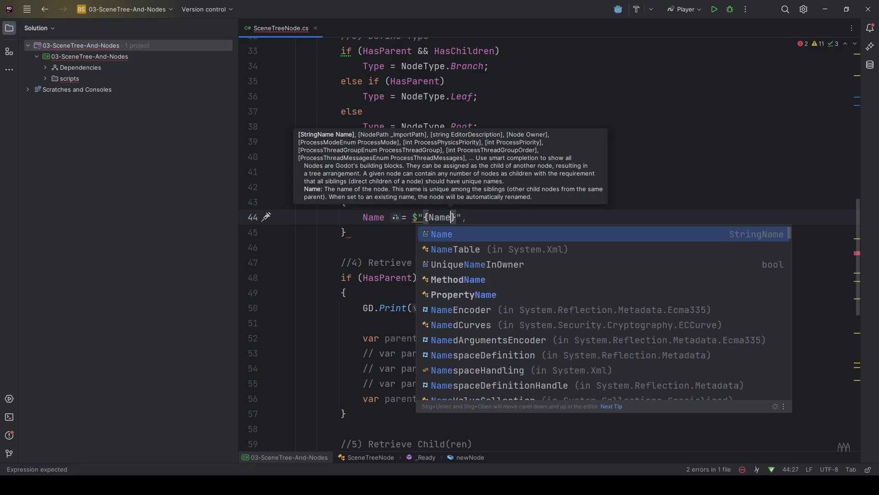
pyautogui.write('_')
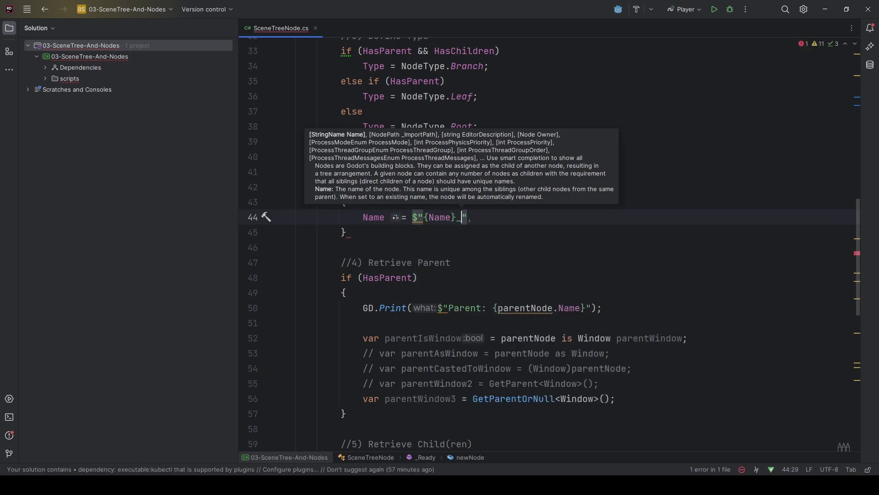
pyautogui.write('Clone')
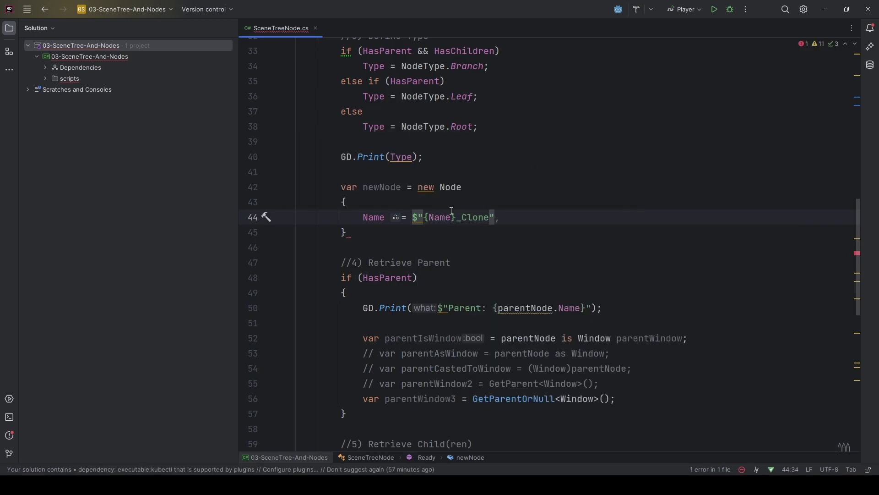
# Terminate the object initializer with a semicolon after its closing brace.
pyautogui.doubleClick(442, 218)
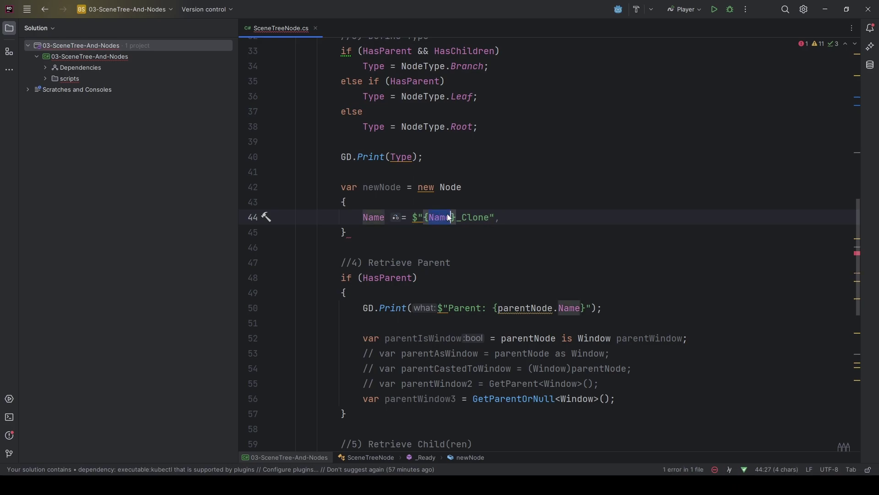
pyautogui.moveTo(449, 218)
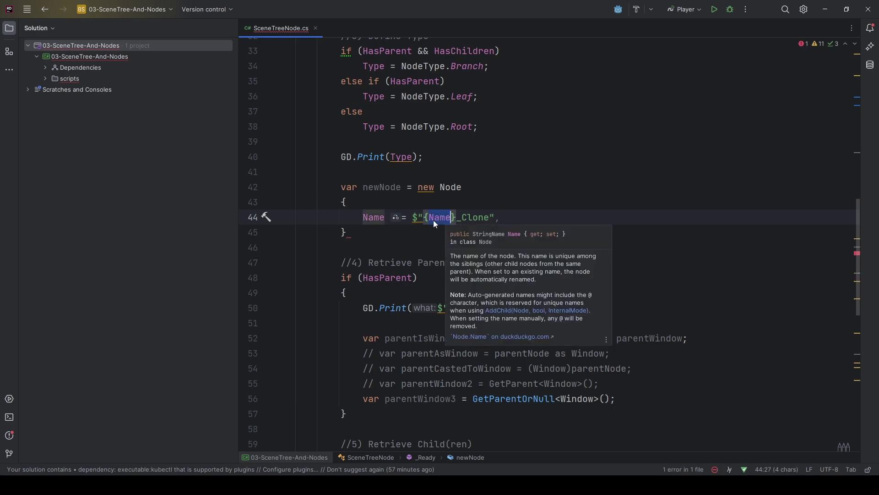
pyautogui.doubleClick(445, 186)
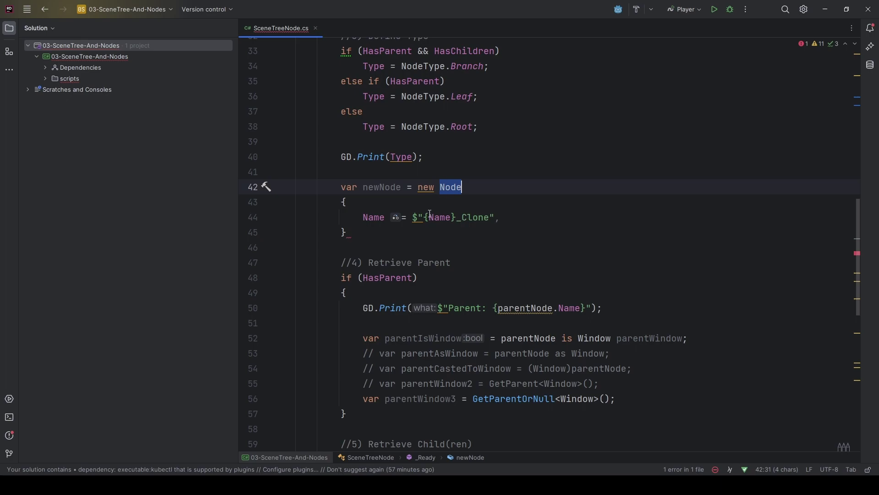
pyautogui.click(451, 217)
pyautogui.moveTo(454, 217); pyautogui.dragTo(502, 216)
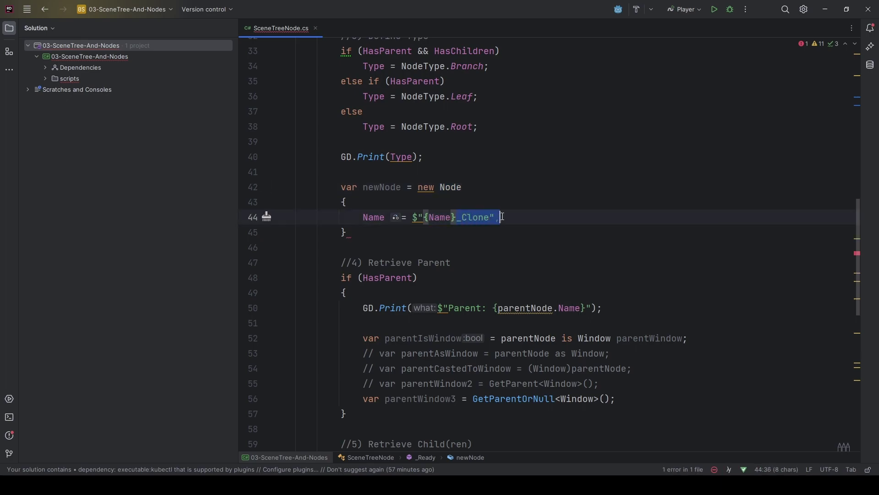
pyautogui.click(371, 232)
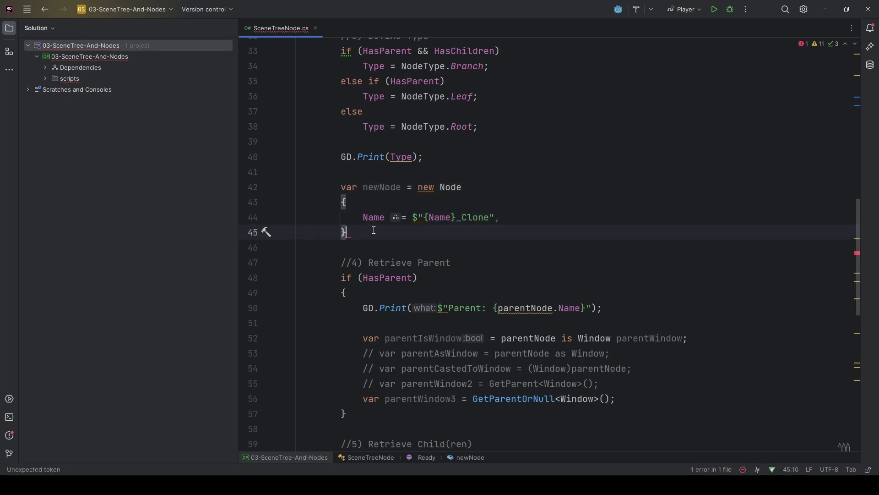
pyautogui.write(';')
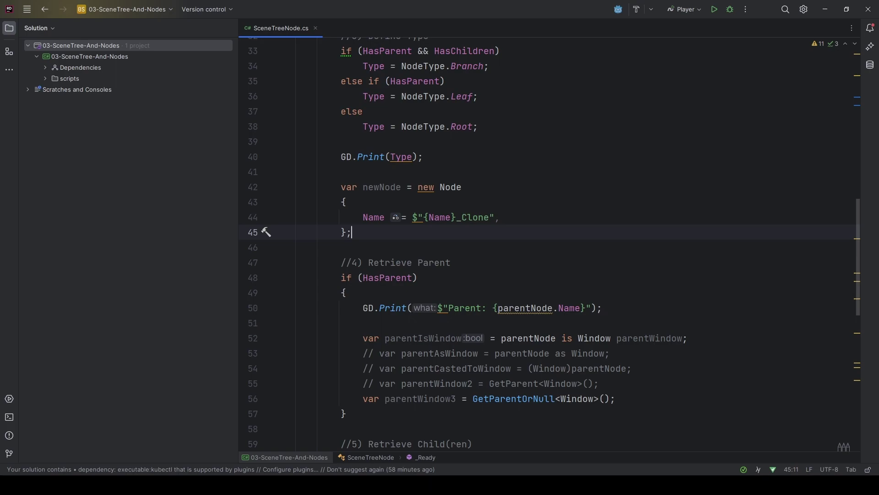
# Add this.AddChild(newNode); on the line below the initializer.
pyautogui.press('Return')
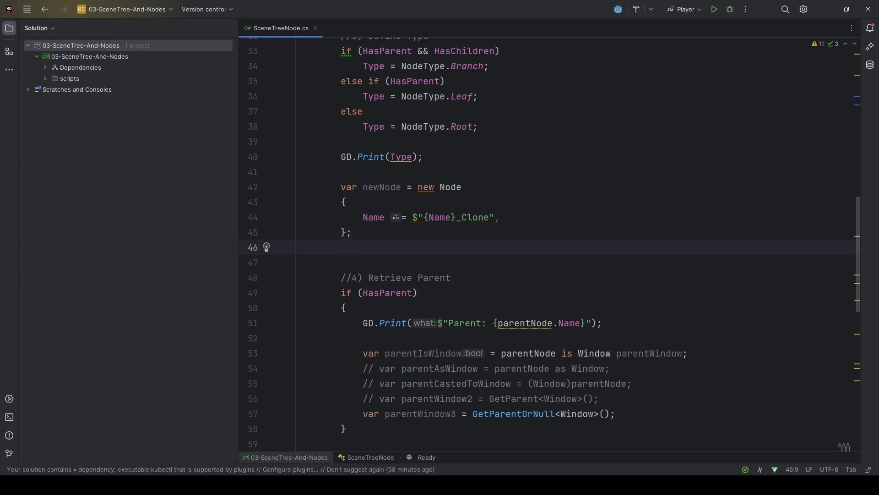
pyautogui.write('this')
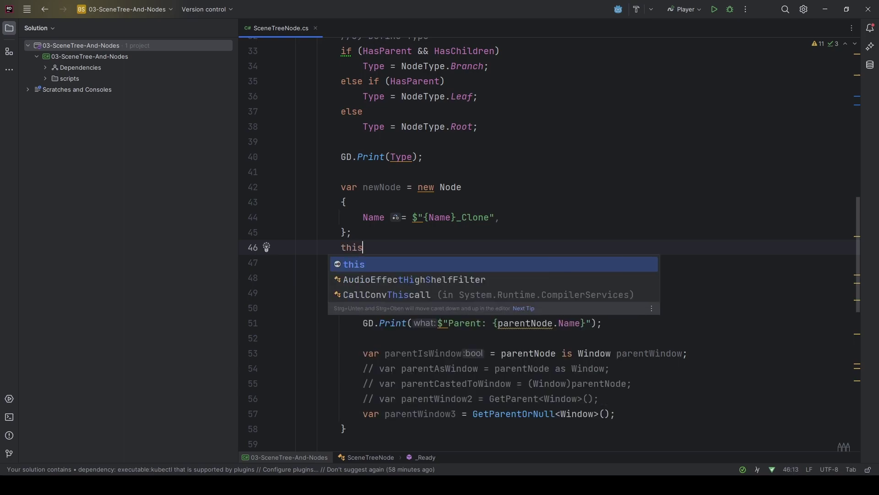
pyautogui.write('.Add')
pyautogui.press('Return')
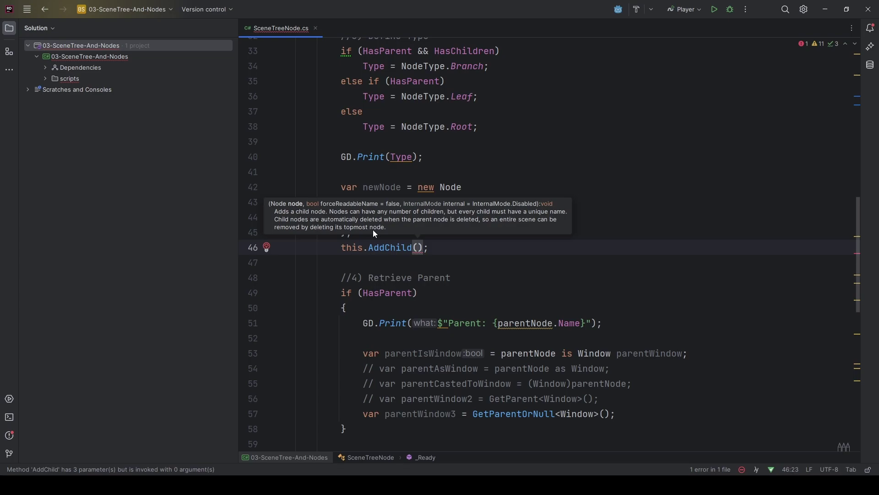
pyautogui.write('ne')
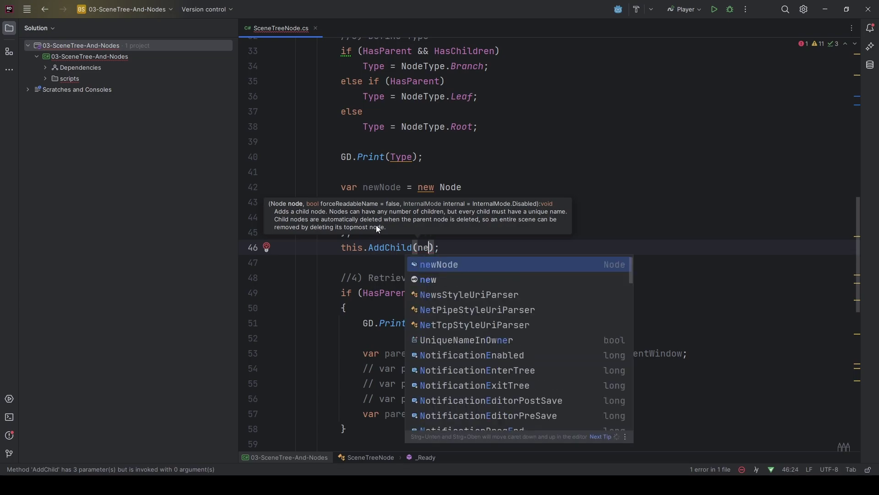
pyautogui.write('wNo')
pyautogui.press('Return')
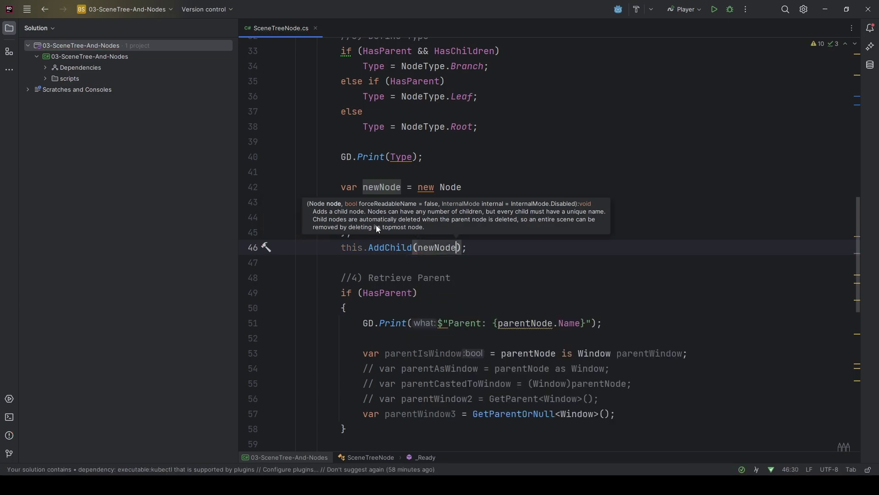
pyautogui.press('Down')
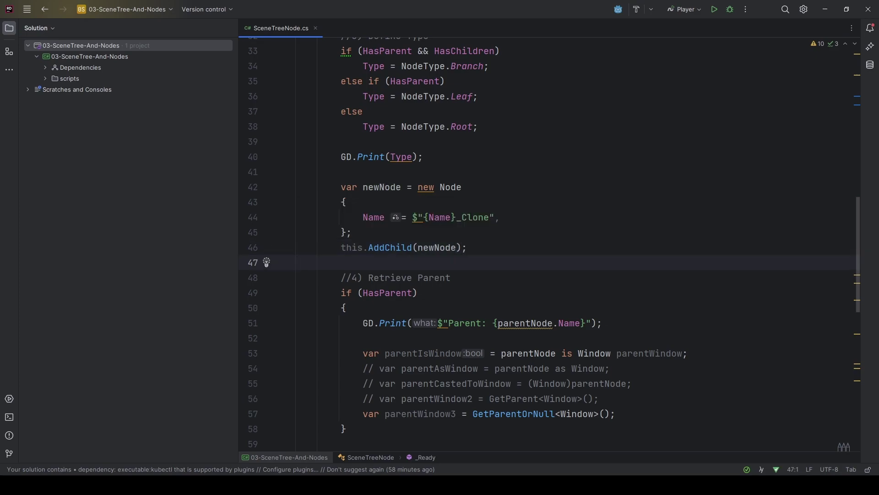
# Change new Node to new SceneTreeNode() and rename the variable to newSceneTreeNode.
pyautogui.doubleClick(457, 188)
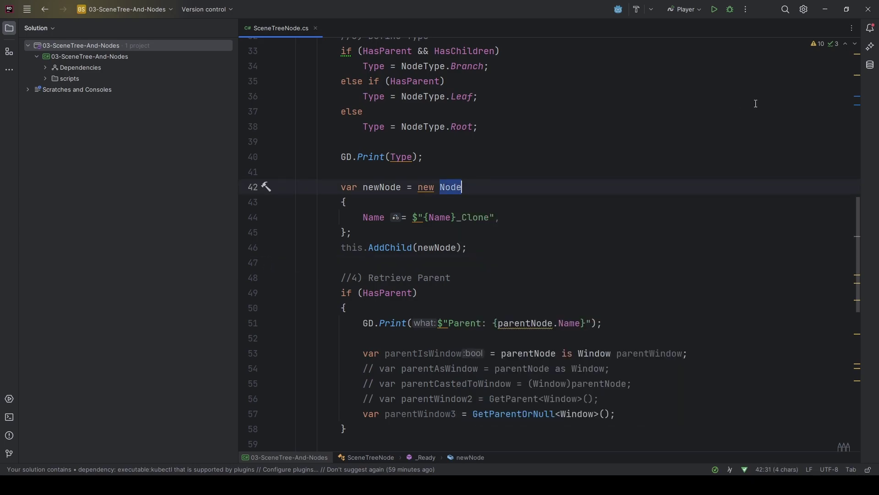
pyautogui.write('SceneTre')
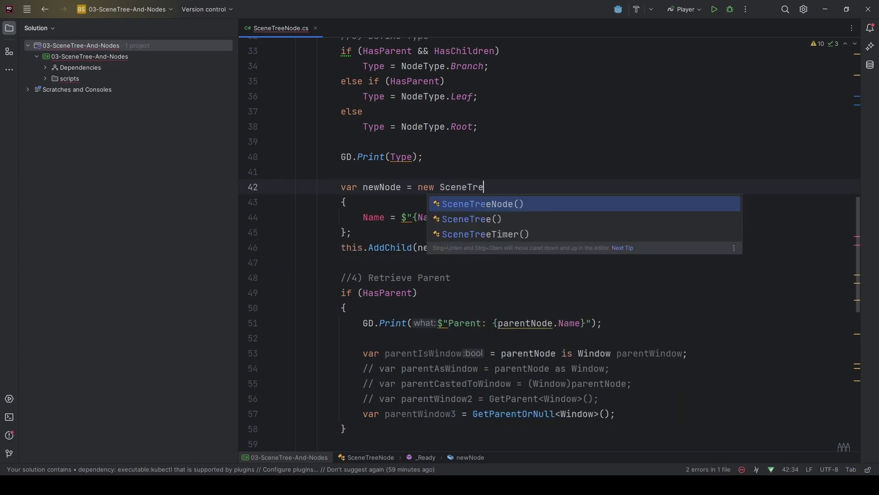
pyautogui.press('Return')
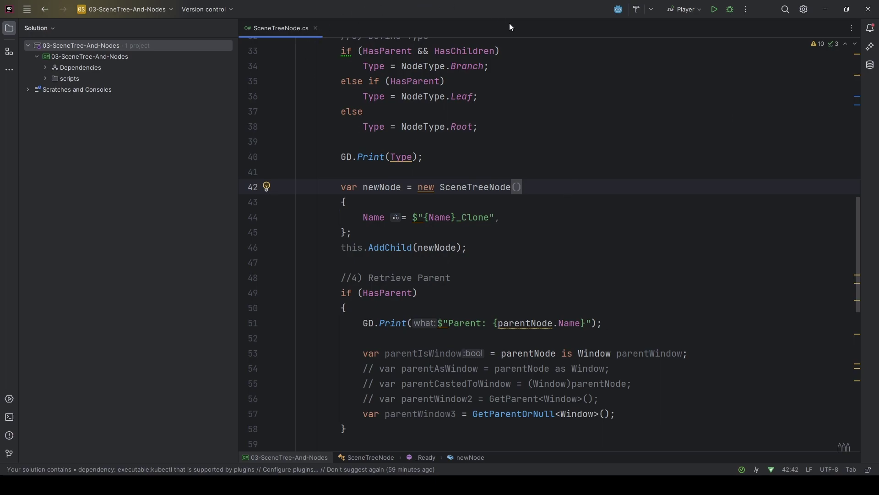
pyautogui.click(380, 188)
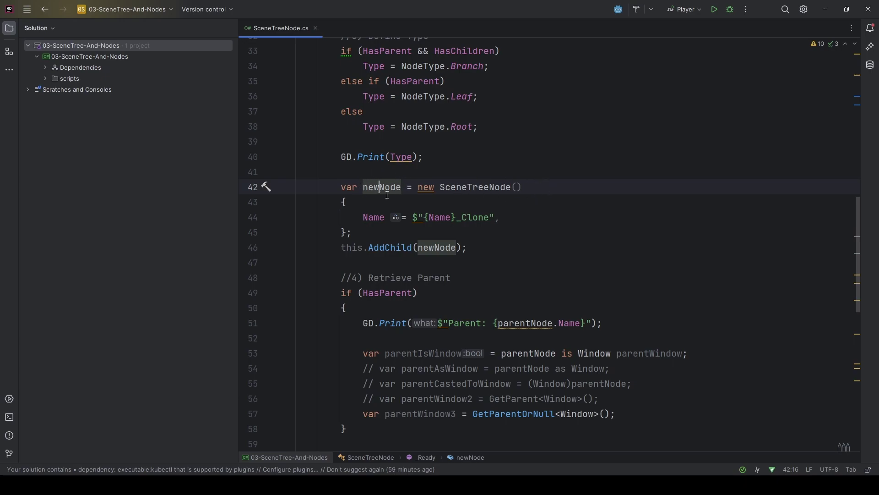
pyautogui.write('Scene')
pyautogui.press('Escape')
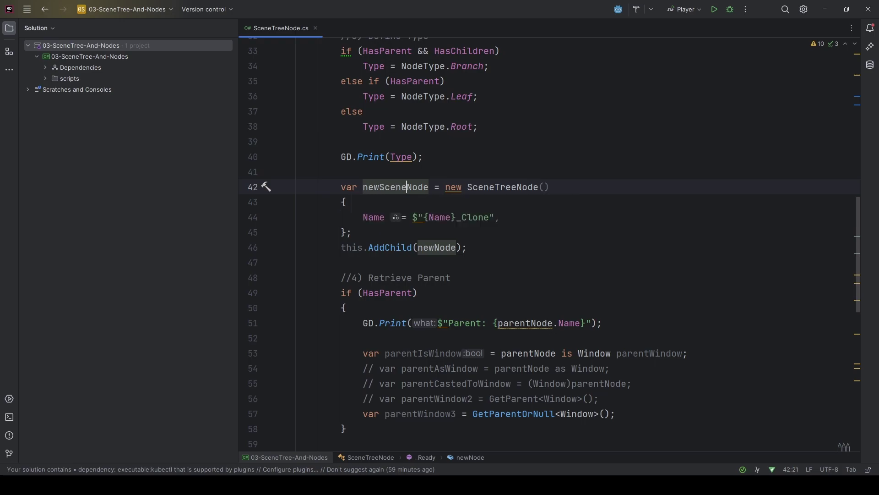
pyautogui.write('TreeNode')
pyautogui.press('Delete')
pyautogui.press('Delete')
pyautogui.press('Delete')
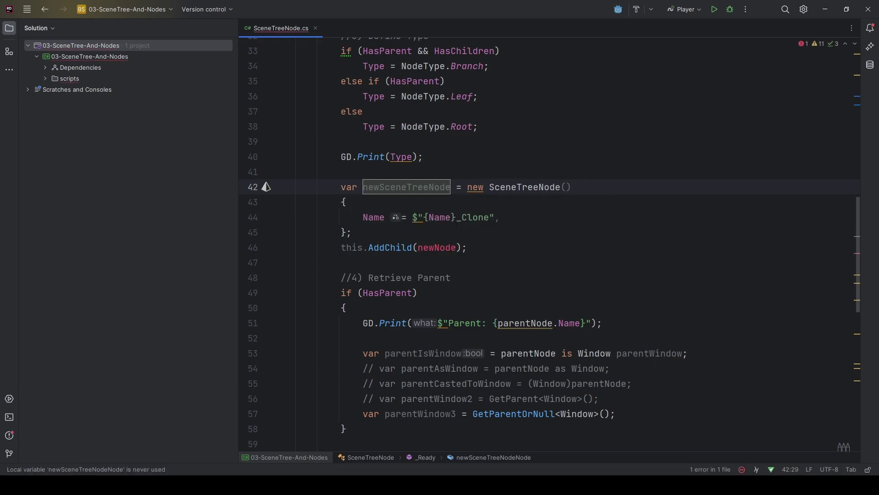
# Pass newSceneTreeNode as the AddChild argument and review the rest of the script.
pyautogui.doubleClick(378, 188)
pyautogui.hotkey('ctrl', 'c')
pyautogui.click(426, 248)
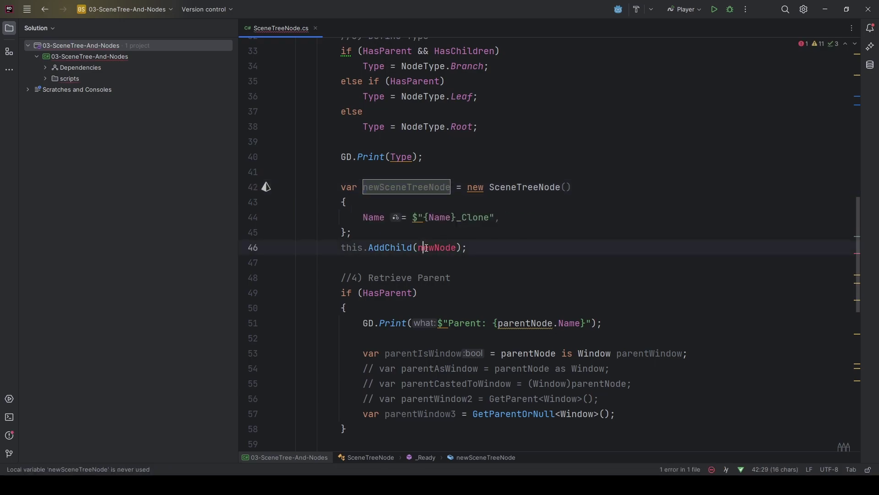
pyautogui.doubleClick(426, 248)
pyautogui.hotkey('ctrl', 'v')
pyautogui.moveTo(489, 188)
pyautogui.mouseDown()
pyautogui.moveTo(572, 186)
pyautogui.moveTo(439, 233)
pyautogui.mouseUp()
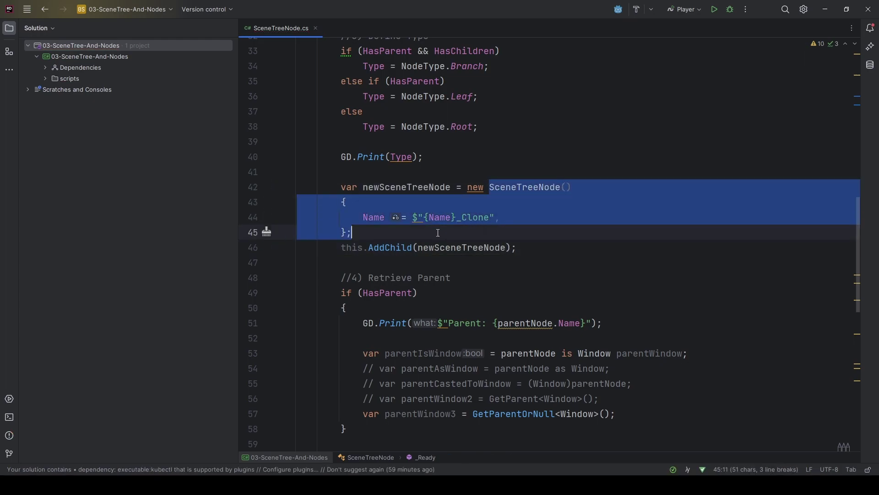
pyautogui.moveTo(341, 248); pyautogui.dragTo(544, 249)
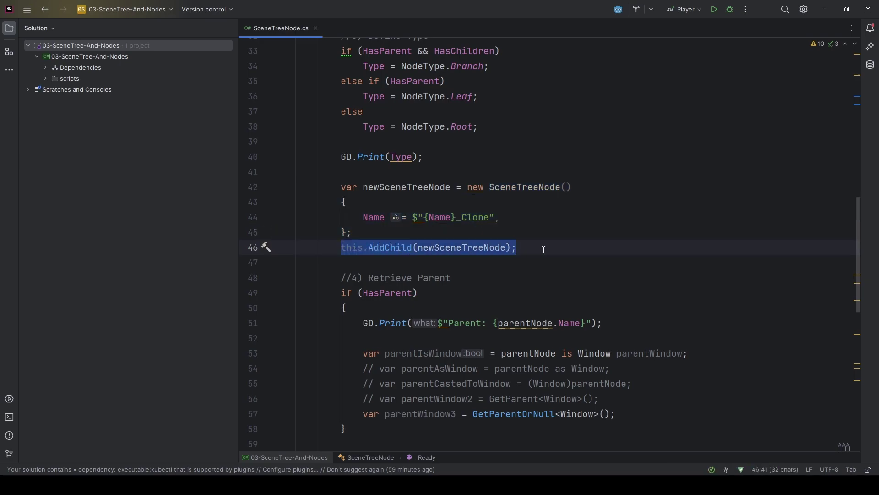
pyautogui.scroll(7, 544, 247)
pyautogui.scroll(-3, 480, 274)
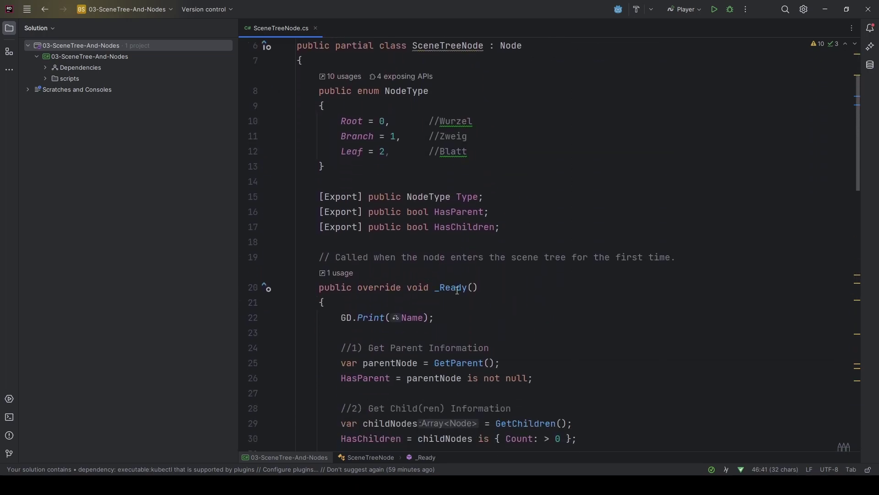
pyautogui.moveTo(440, 287); pyautogui.dragTo(496, 283)
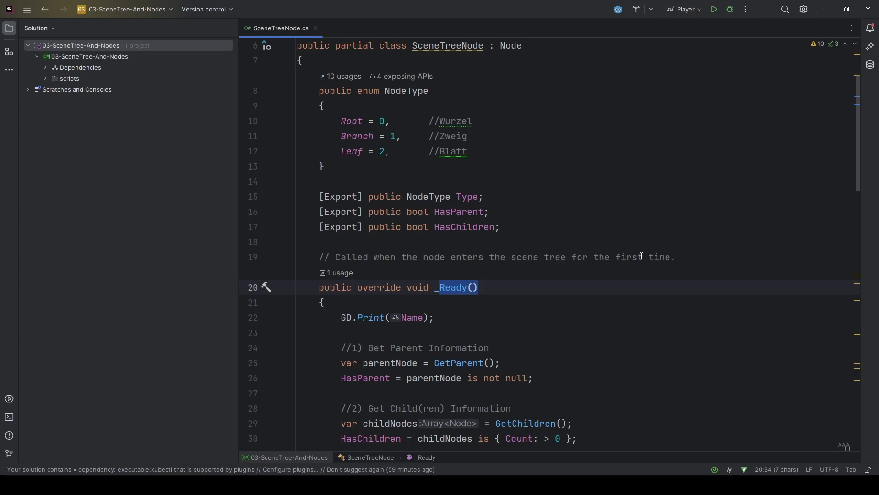
pyautogui.scroll(-1, 640, 255)
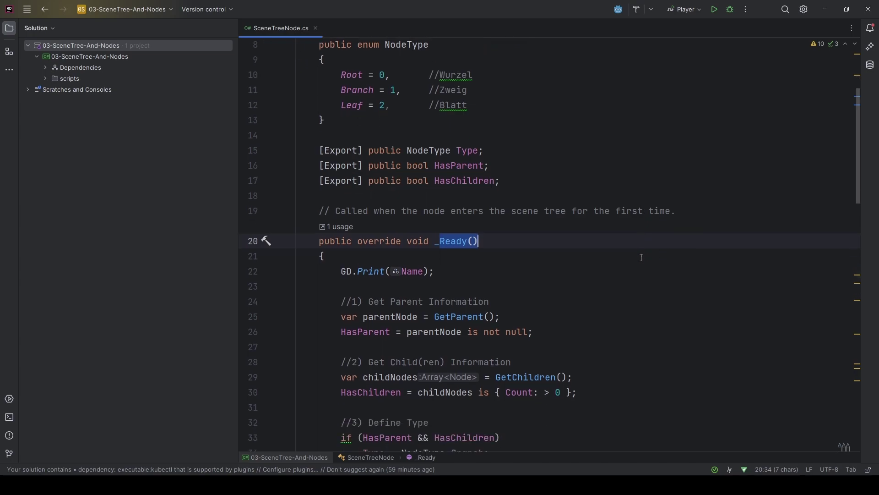
pyautogui.scroll(-4, 640, 255)
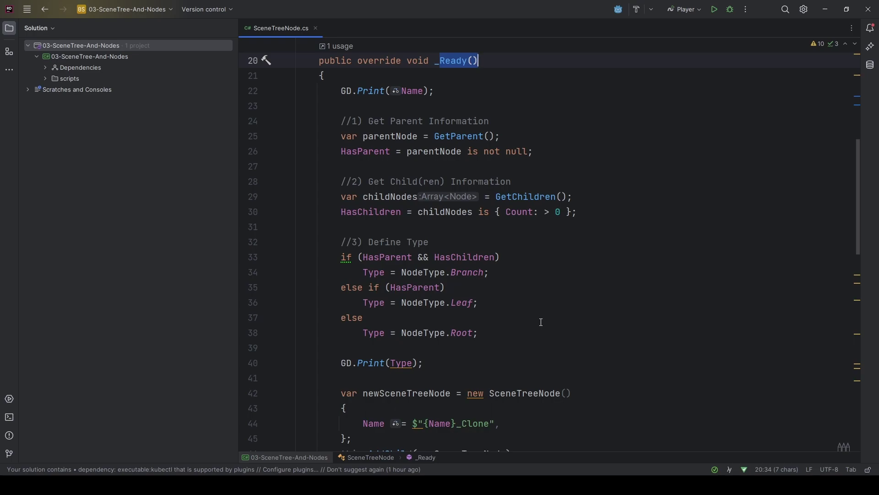
pyautogui.scroll(-1, 540, 318)
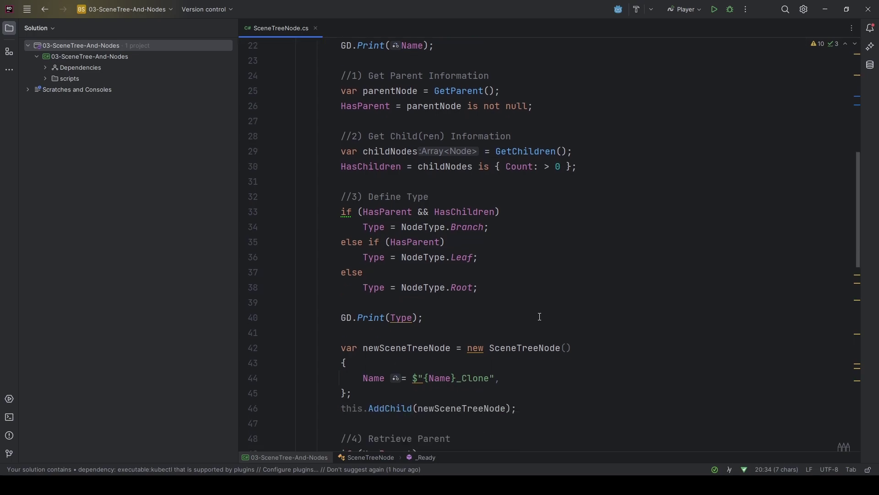
pyautogui.click(390, 389)
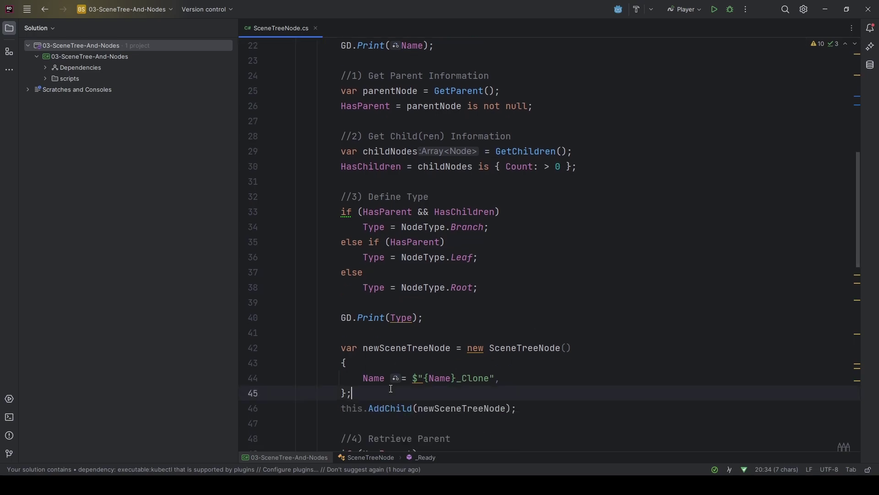
# Revert the declaration to var newNode = new Node with AddChild(newNode), then minimize Rider.
pyautogui.click(442, 351)
pyautogui.hotkey('shift', 'F6')
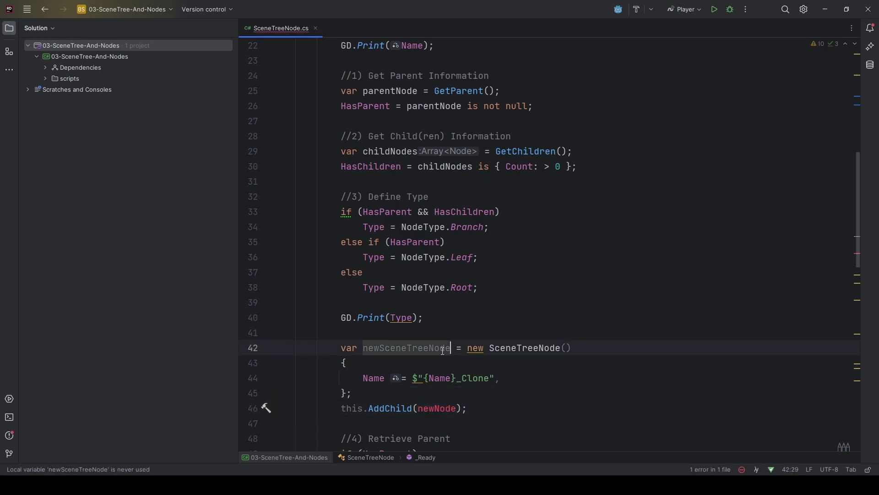
pyautogui.press('BackSpace')
pyautogui.press('BackSpace')
pyautogui.press('BackSpace')
pyautogui.press('BackSpace')
pyautogui.press('BackSpace')
pyautogui.press('BackSpace')
pyautogui.press('Return')
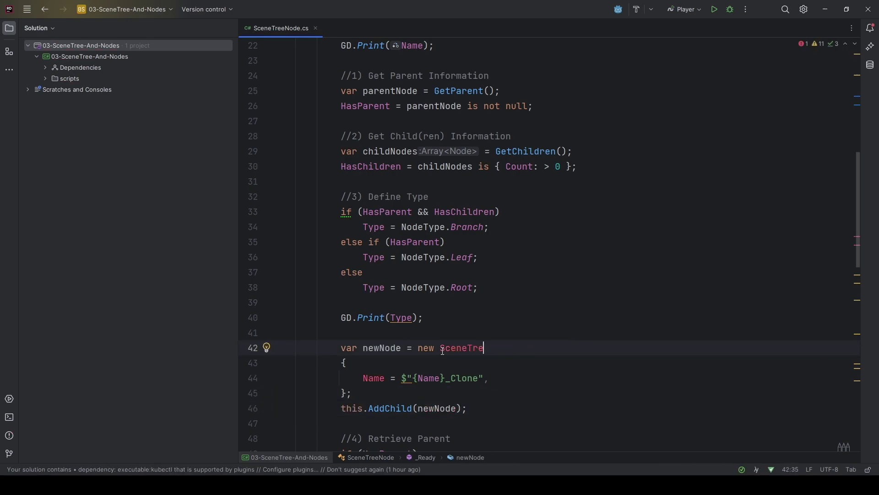
pyautogui.write('Node')
pyautogui.doubleClick(443, 350)
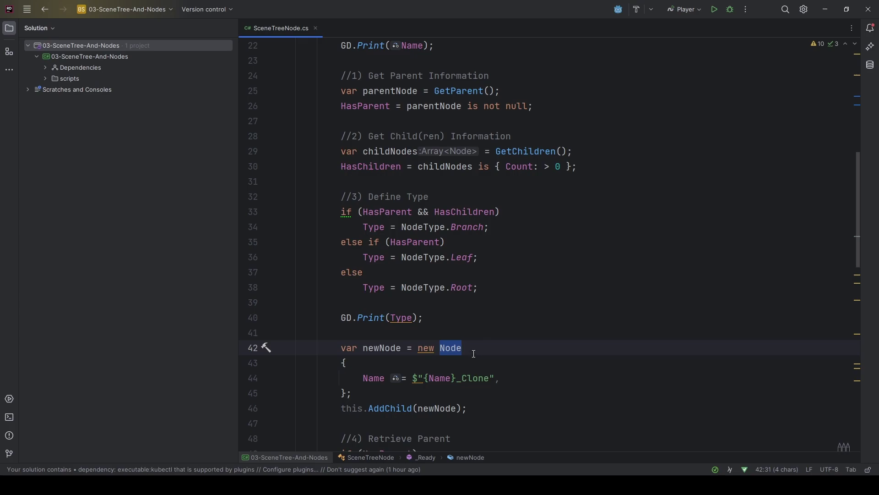
pyautogui.scroll(-1, 353, 305)
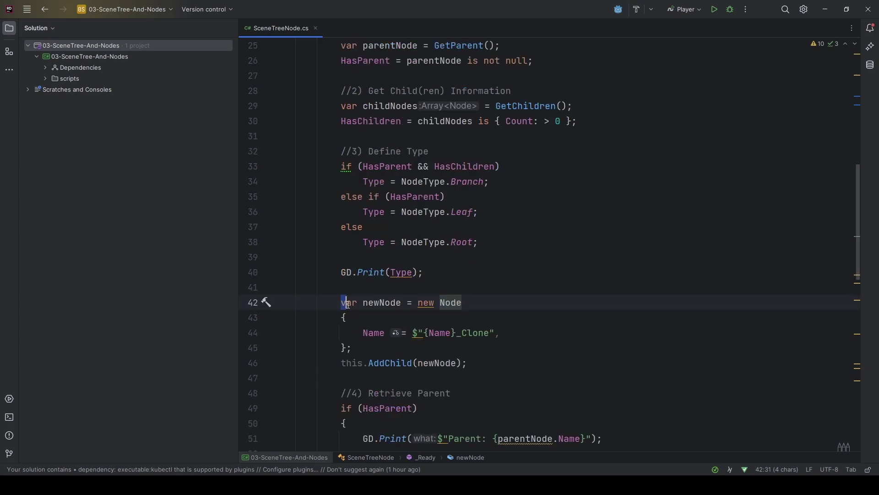
pyautogui.moveTo(342, 303)
pyautogui.mouseDown()
pyautogui.moveTo(353, 348)
pyautogui.moveTo(495, 365)
pyautogui.mouseUp()
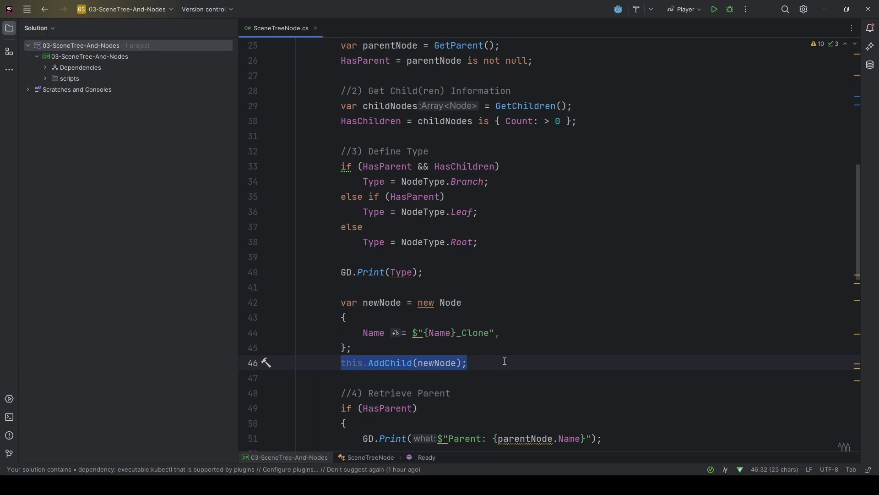
pyautogui.click(402, 362)
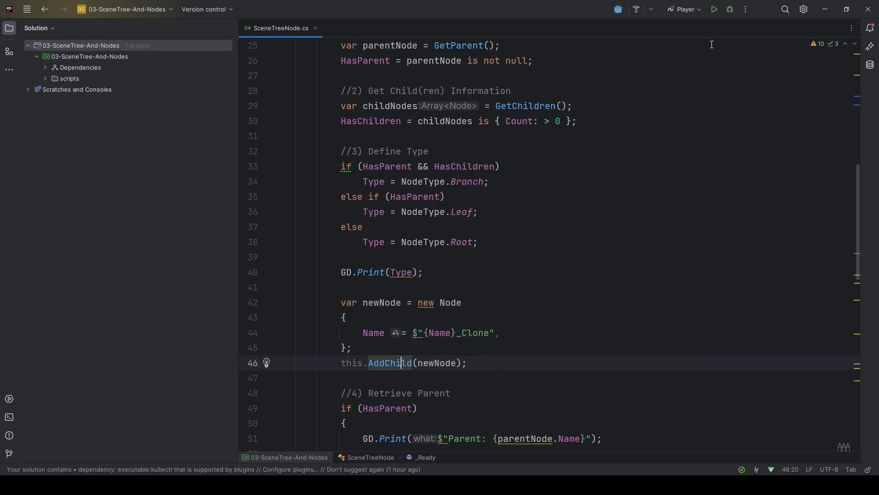
pyautogui.click(828, 8)
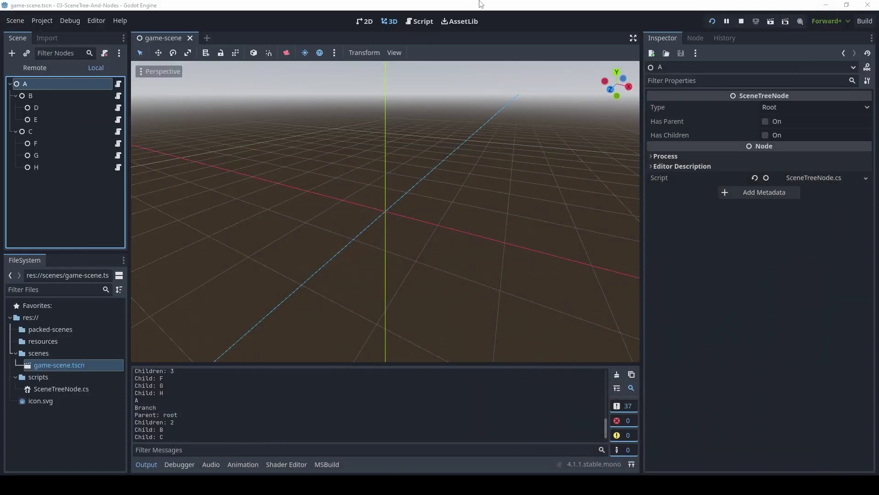
# Rebuild the .NET project and run the game with the new code.
pyautogui.press('F5')
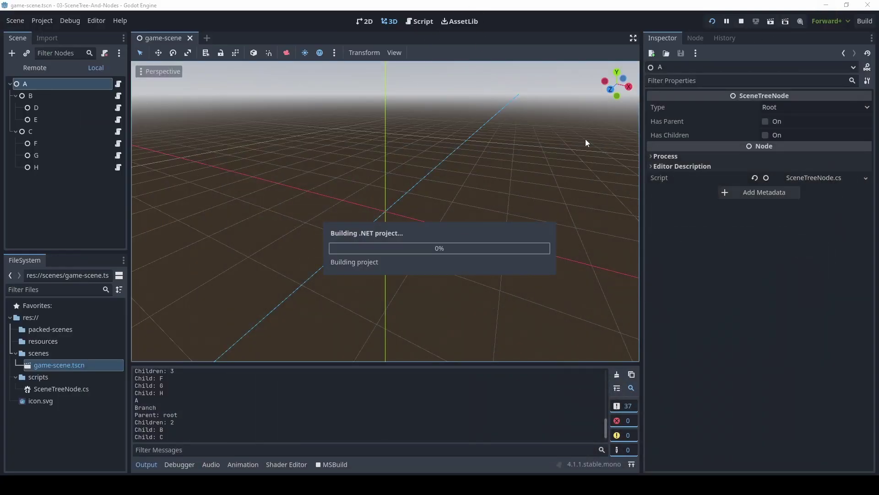
pyautogui.click(741, 24)
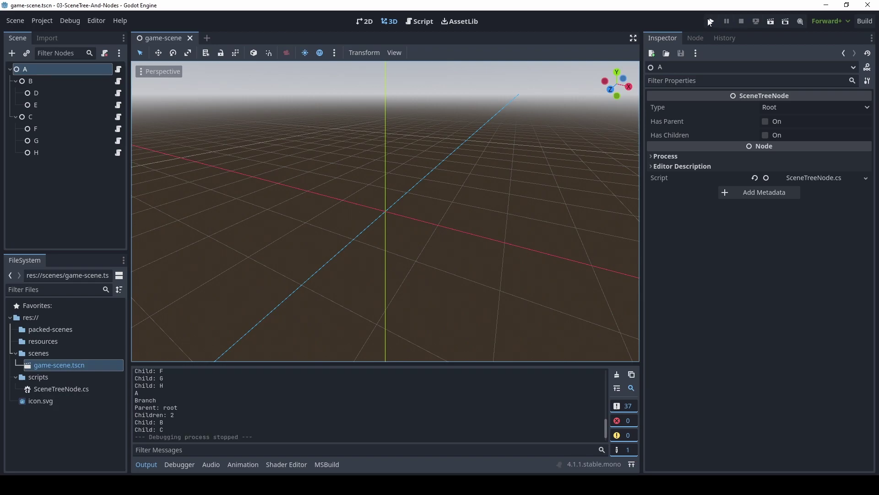
pyautogui.press('F5')
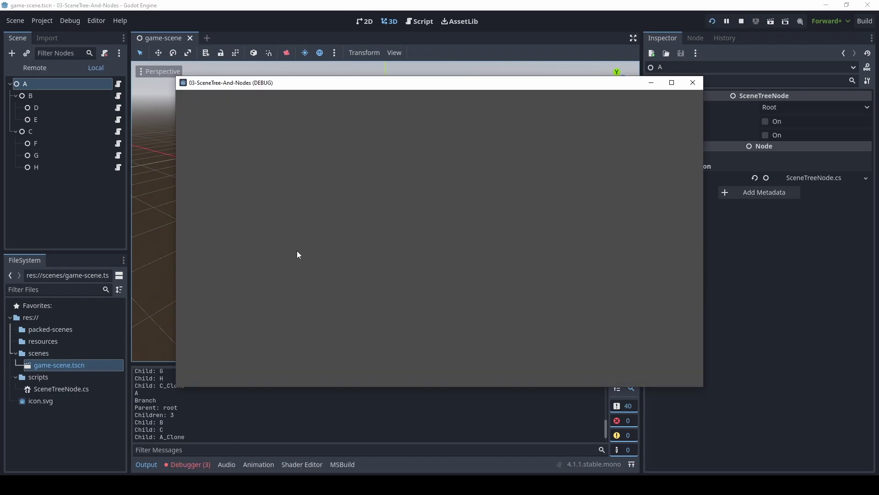
# Open the three InvalidCastException errors in the Debugger and jump to line 72 in Rider.
pyautogui.click(187, 464)
pyautogui.click(202, 348)
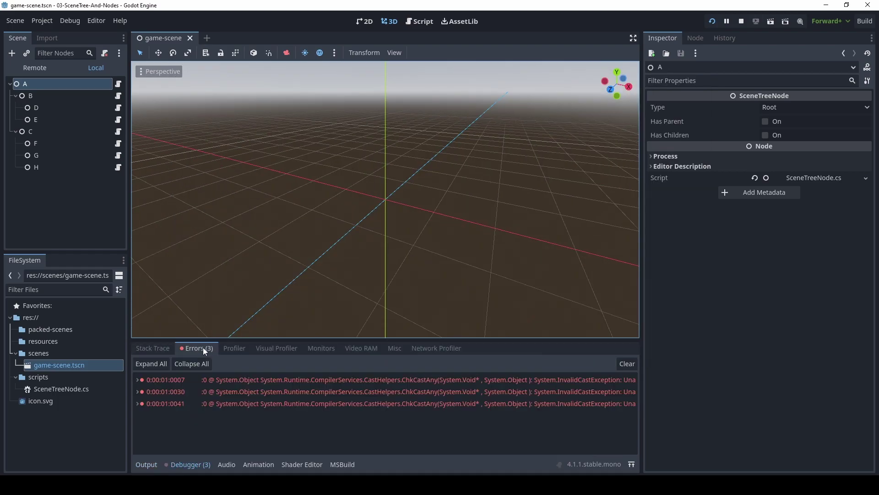
pyautogui.moveTo(305, 384)
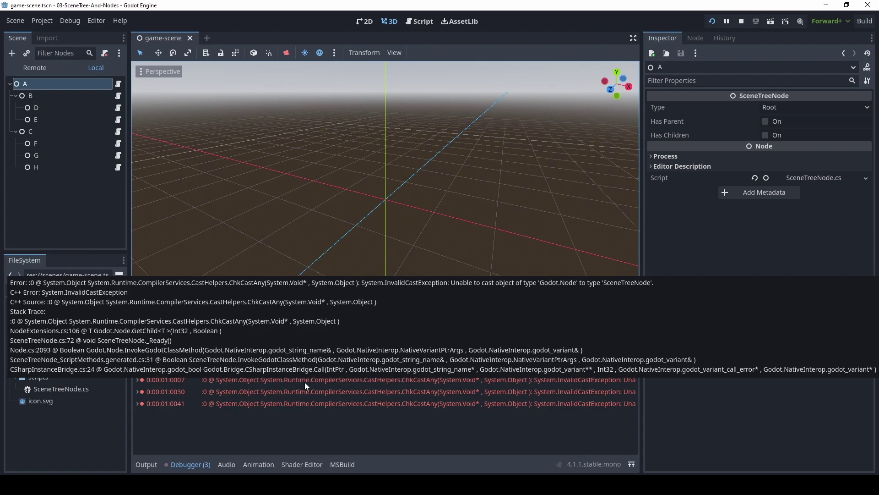
pyautogui.doubleClick(305, 384)
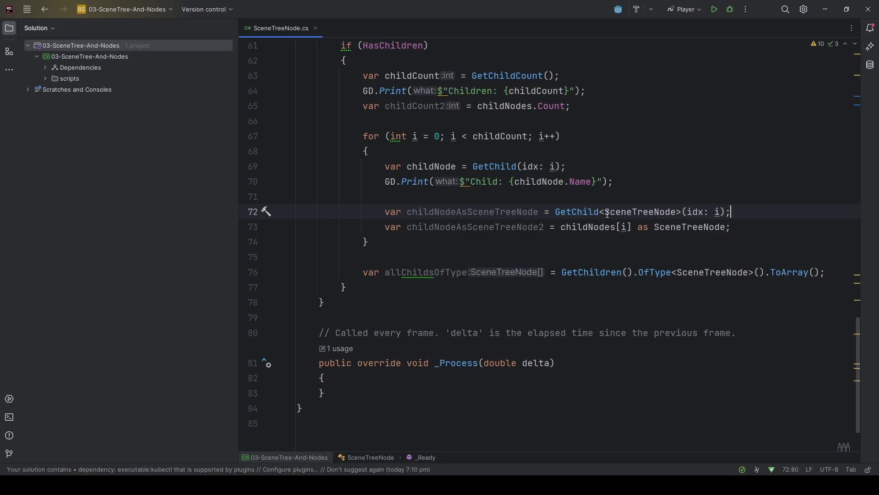
# Change line 72's GetChild call to GetChildOrNull<SceneTreeNode>(idx: i) via code completion.
pyautogui.click(600, 212)
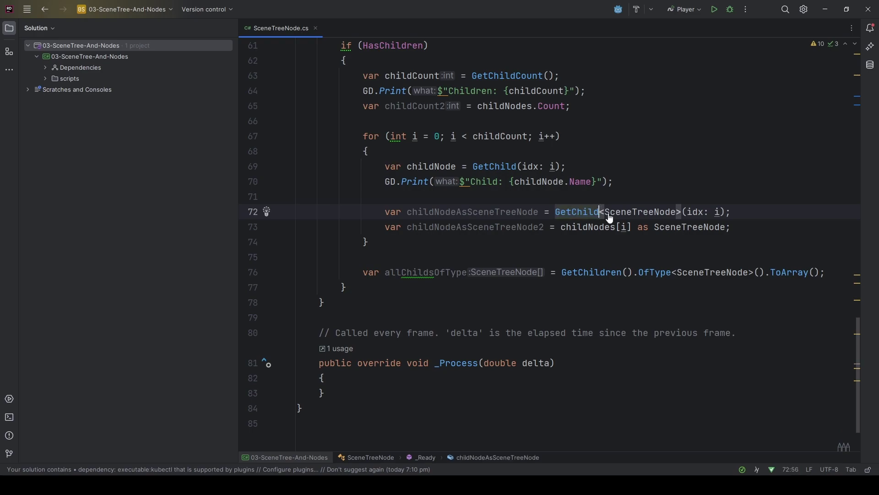
pyautogui.hotkey('ctrl', 'space')
pyautogui.press('Down')
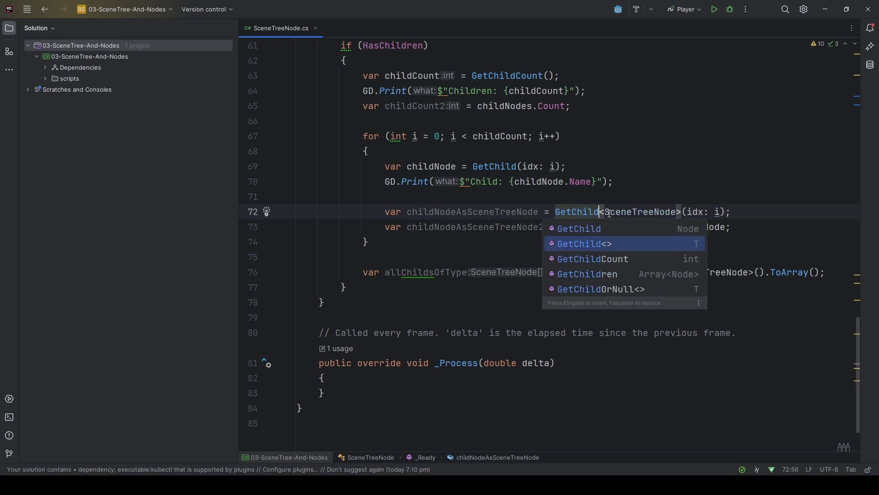
pyautogui.press('Down')
pyautogui.press('Down')
pyautogui.press('Down')
pyautogui.press('Return')
pyautogui.press('Delete')
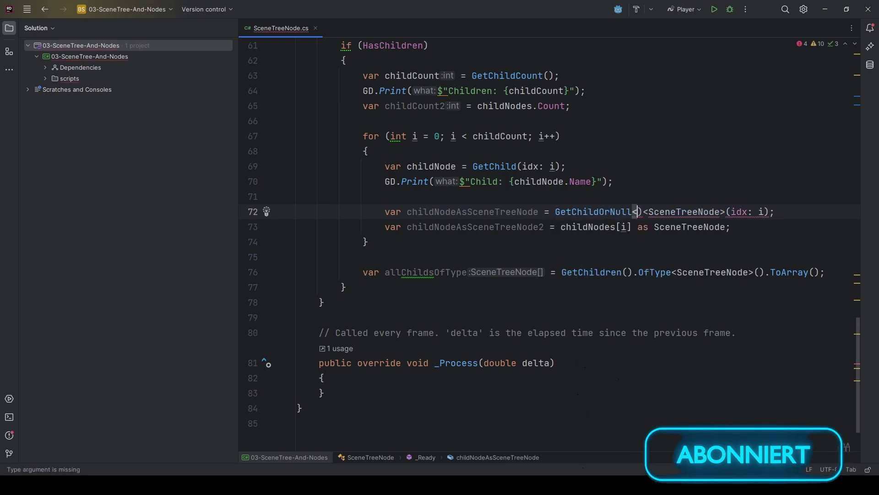
pyautogui.press('Delete')
pyautogui.press('Delete')
pyautogui.press('Delete')
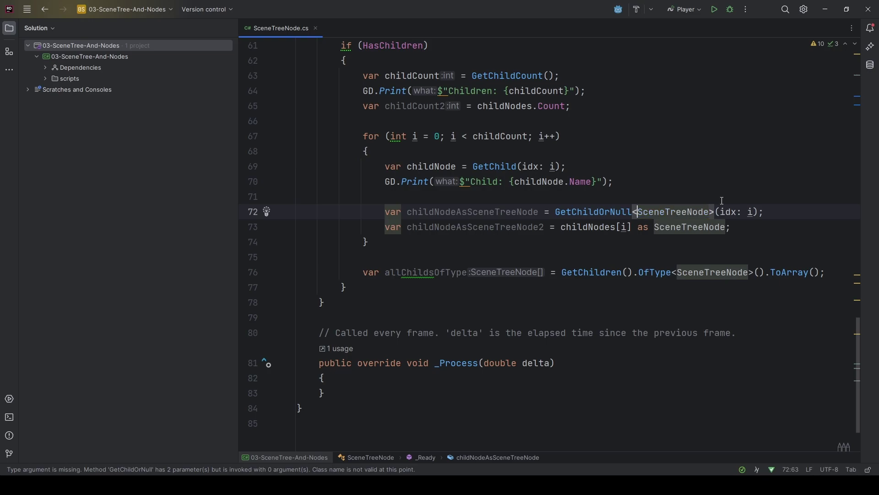
# Back in Godot, rebuild, clear the old error list and run the game again.
pyautogui.click(826, 9)
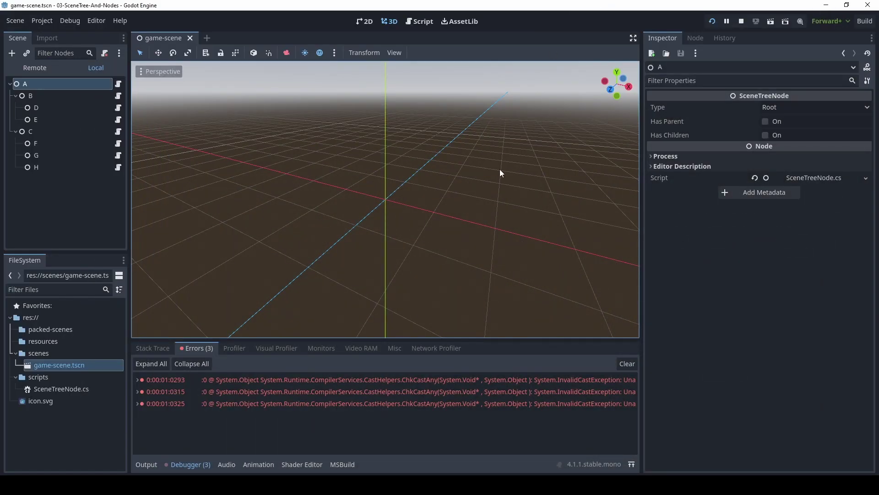
pyautogui.press('F5')
pyautogui.click(623, 365)
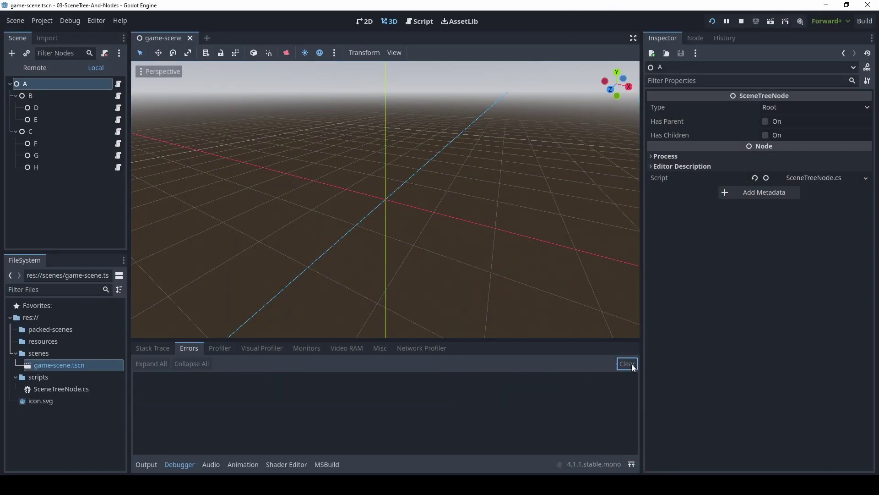
pyautogui.click(713, 23)
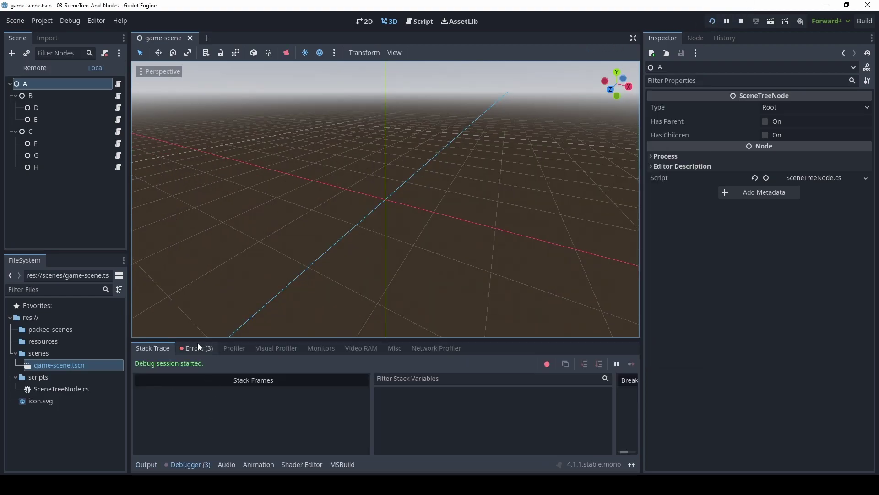
# Open the new ArgumentOutOfRangeException error's source at line 73 in Rider.
pyautogui.click(198, 348)
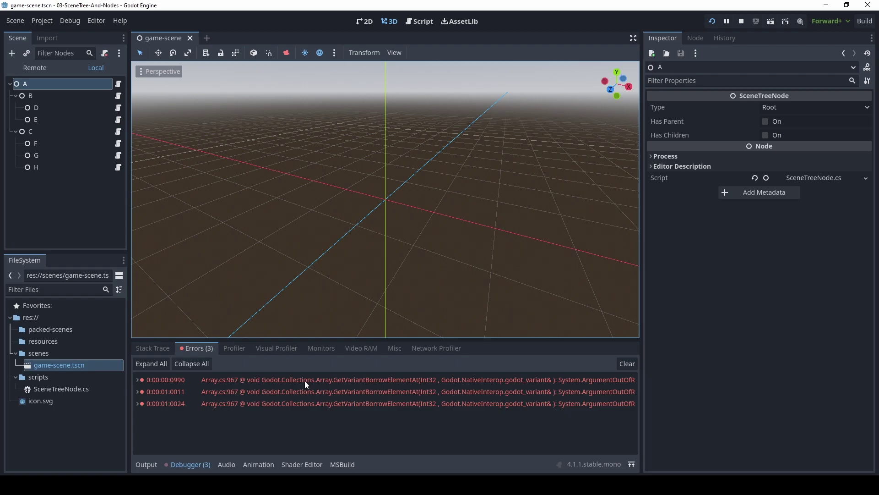
pyautogui.moveTo(305, 381)
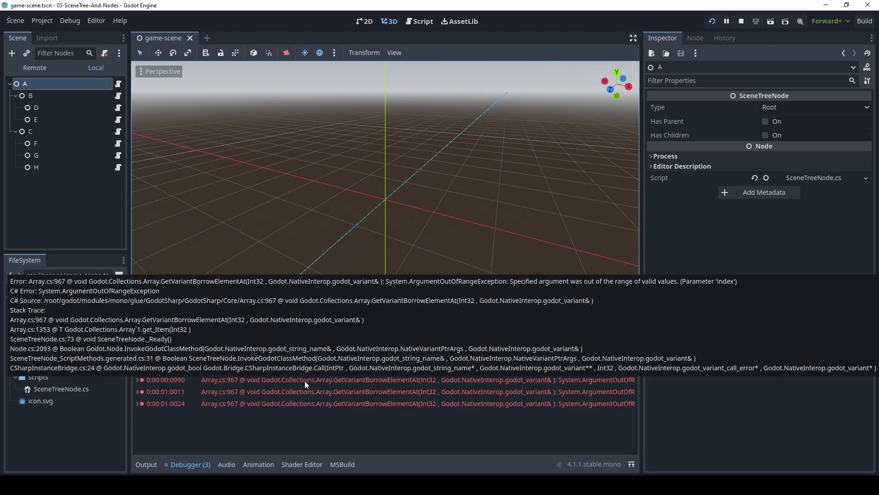
pyautogui.doubleClick(305, 382)
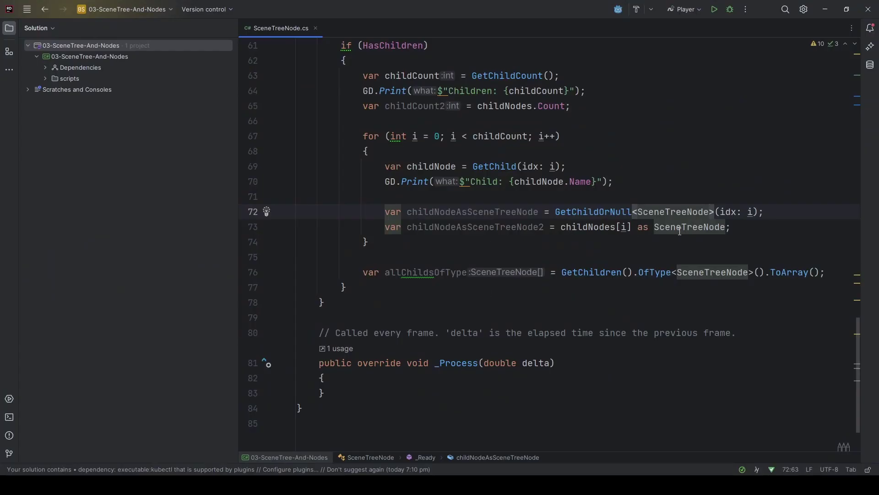
# Comment out line 73's childNodes[i] cast, then return to Godot and run the game.
pyautogui.moveTo(732, 226); pyautogui.dragTo(268, 231)
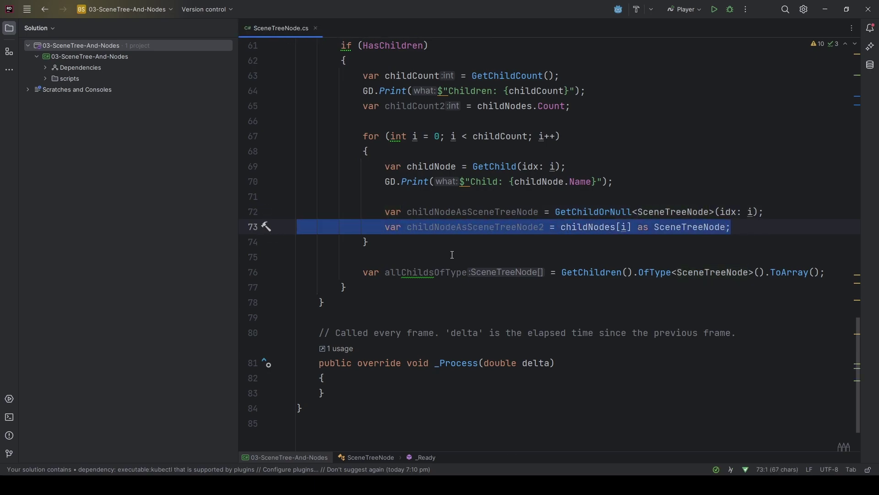
pyautogui.hotkey('ctrl', '/')
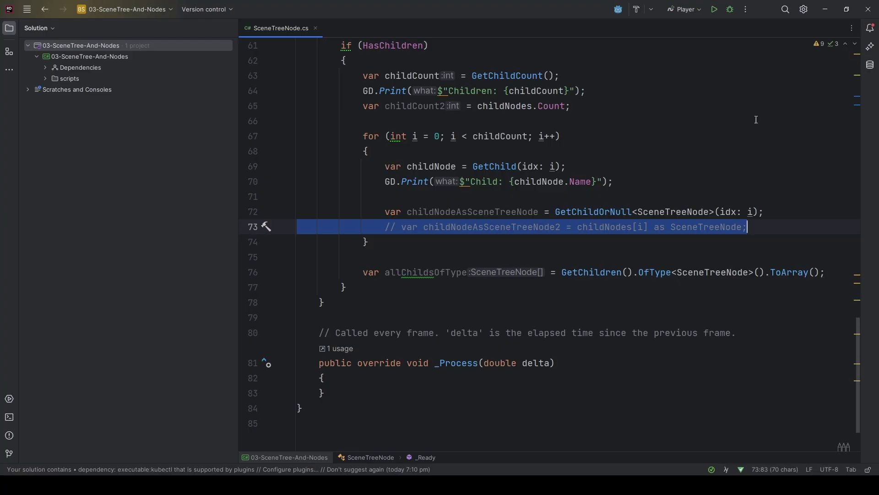
pyautogui.hotkey('alt', 'Tab')
pyautogui.press('F5')
pyautogui.click(627, 364)
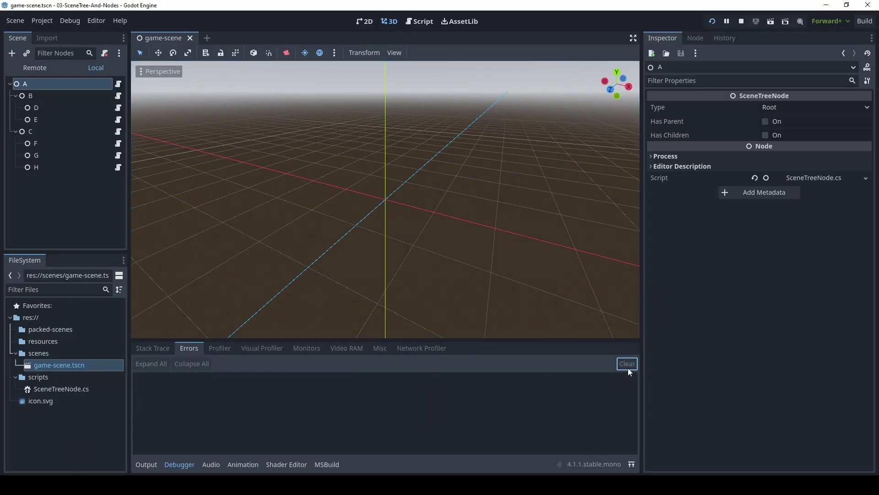
# Rerun the game and inspect A, B and C with their _Clone children in the Remote tree.
pyautogui.click(713, 21)
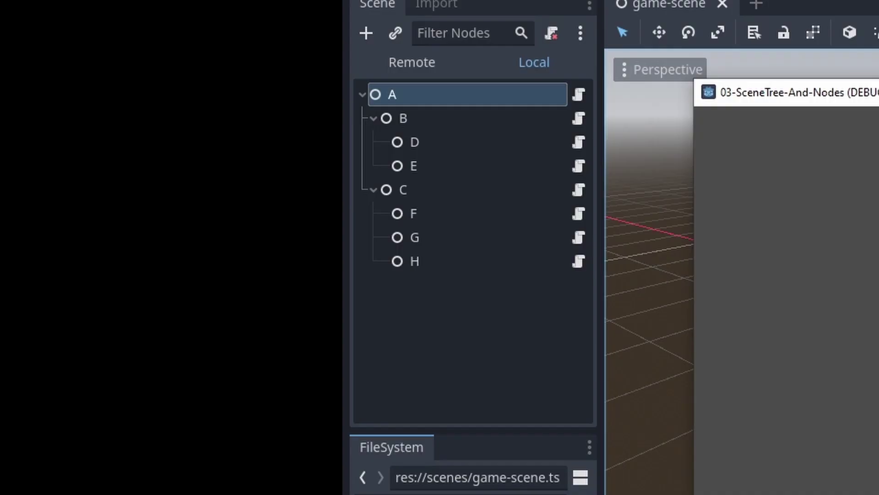
pyautogui.click(29, 68)
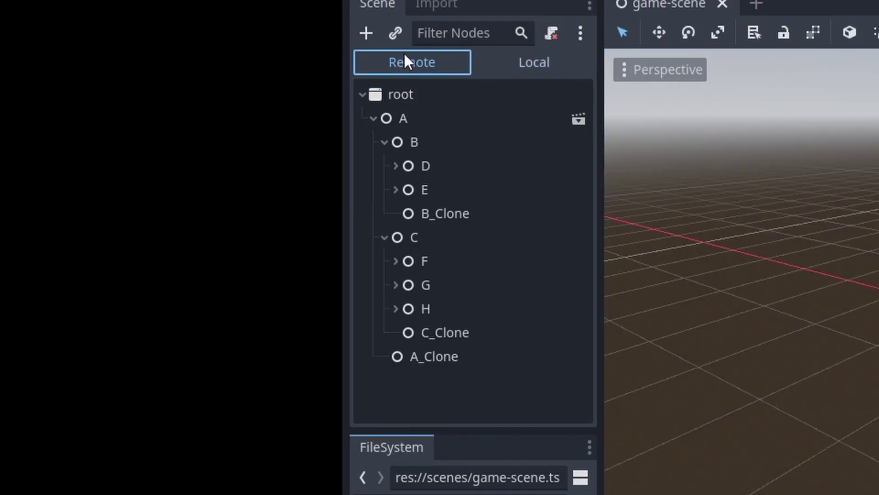
pyautogui.click(406, 118)
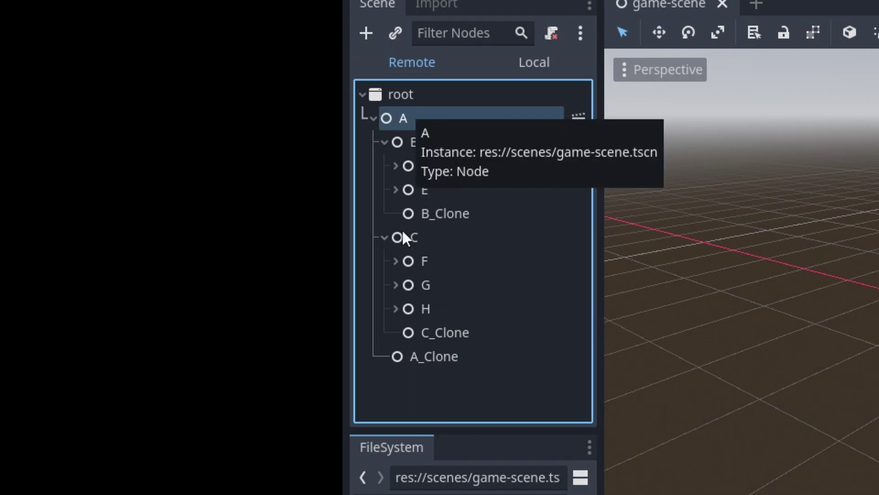
pyautogui.click(424, 358)
pyautogui.click(413, 142)
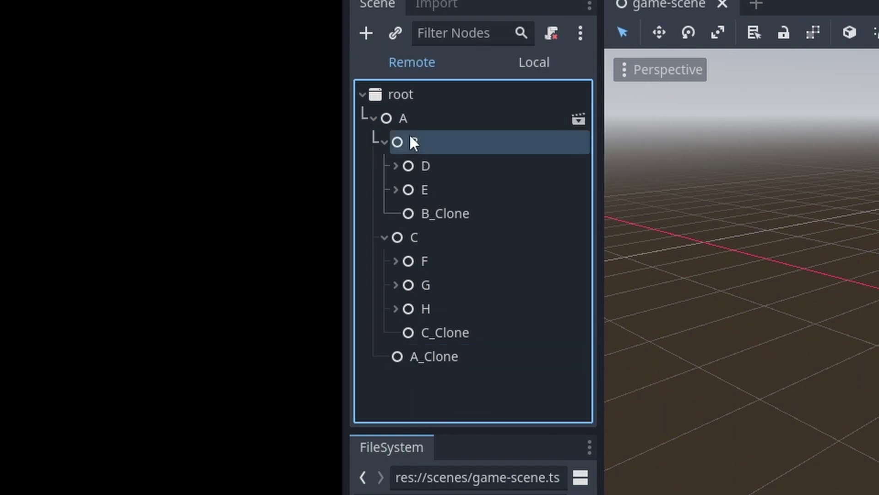
pyautogui.click(447, 215)
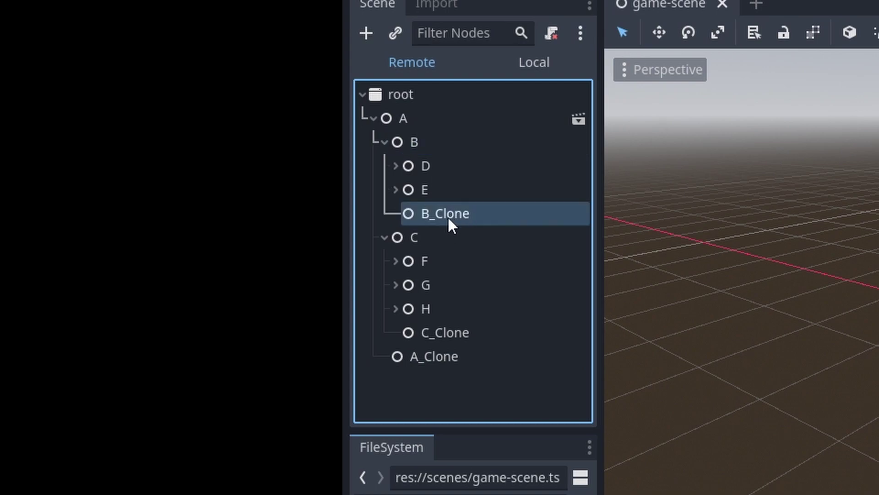
pyautogui.click(409, 236)
pyautogui.click(429, 337)
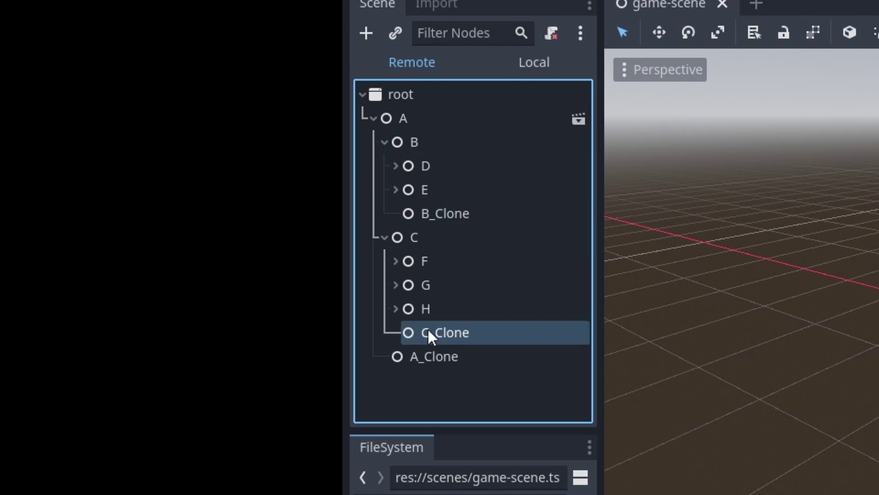
# Expand nodes D through H to reveal their _Clone children, then stop the game.
pyautogui.click(397, 308)
pyautogui.click(397, 284)
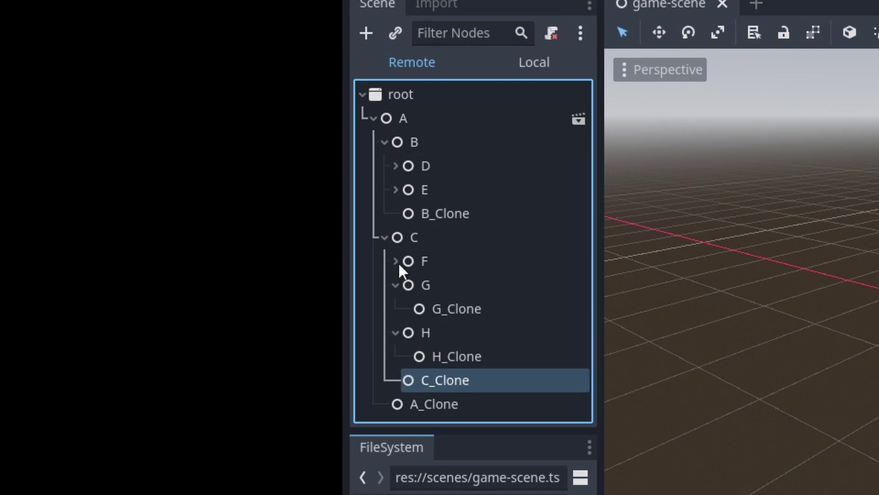
pyautogui.click(397, 261)
pyautogui.click(396, 189)
pyautogui.click(397, 165)
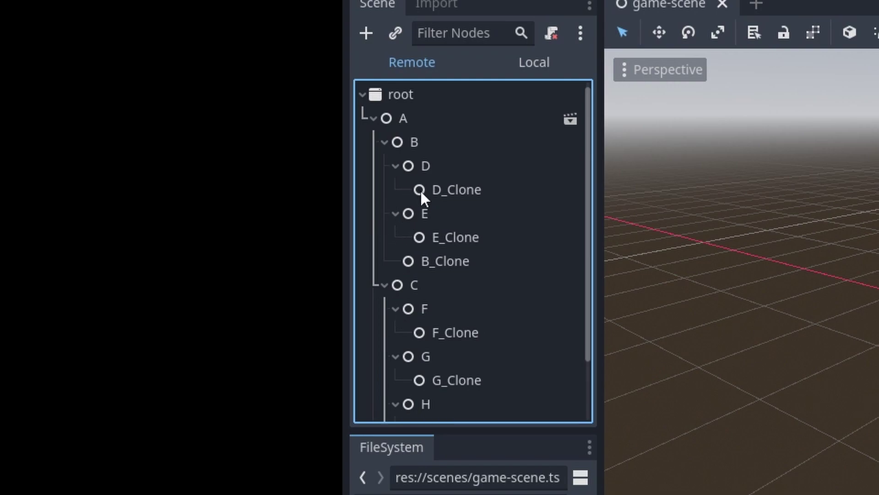
pyautogui.scroll(-3, 492, 236)
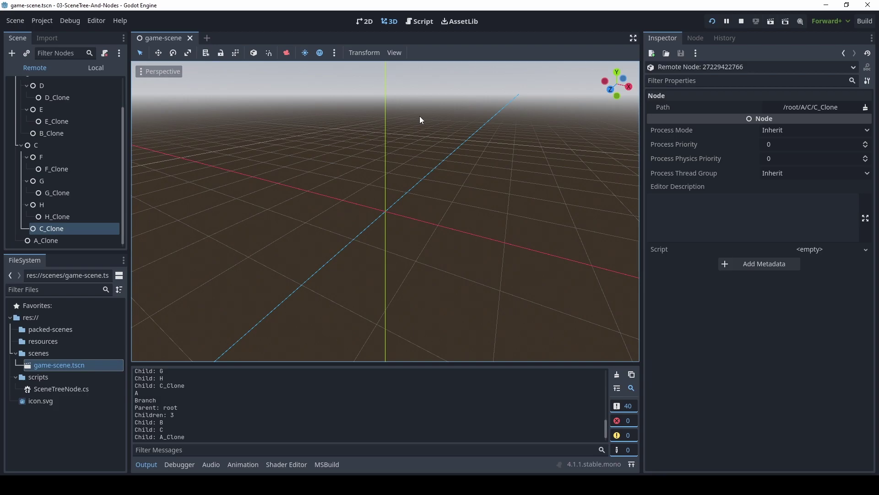
pyautogui.click(740, 23)
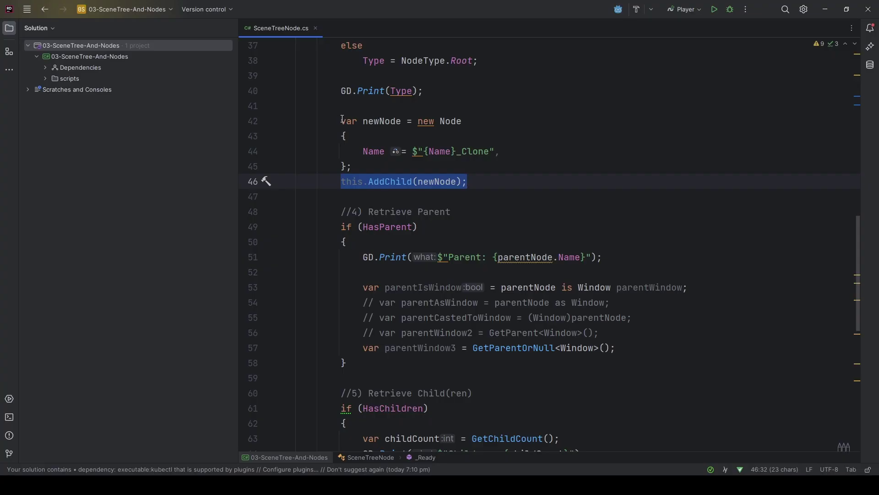
# Add this.RemoveChild(newNode); on its own line below the AddChild call.
pyautogui.moveTo(341, 121); pyautogui.dragTo(377, 167)
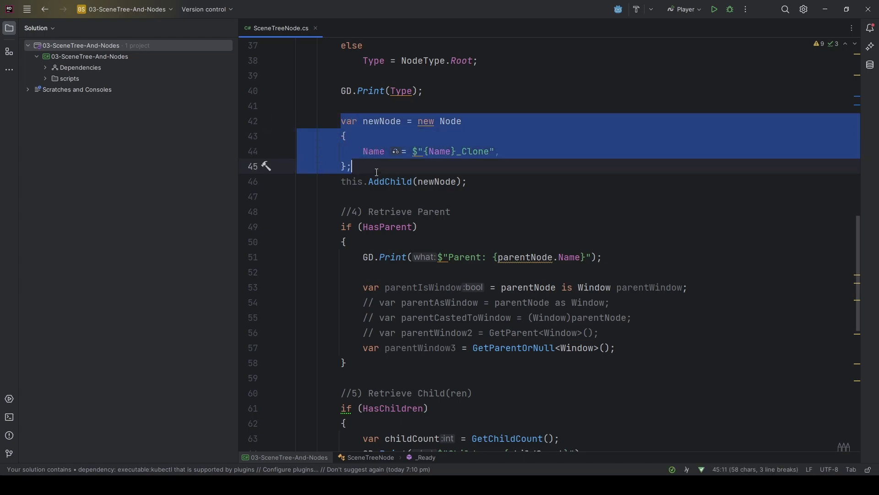
pyautogui.click(513, 185)
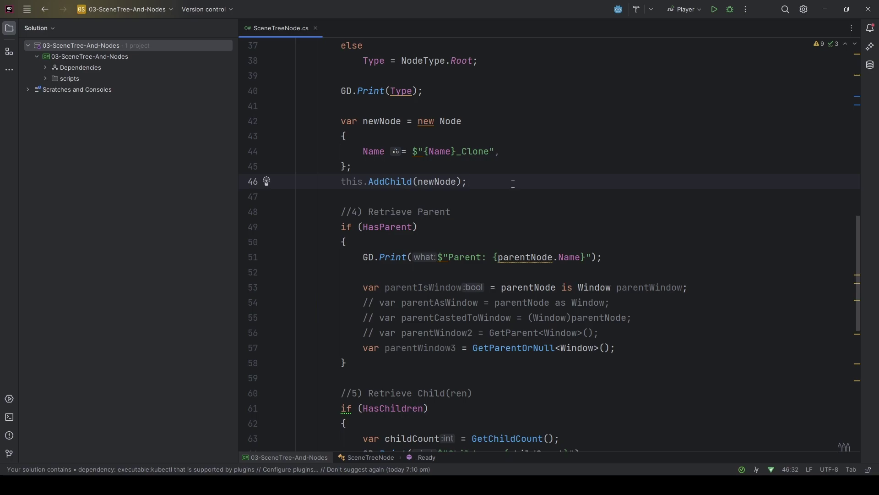
pyautogui.press('Return')
pyautogui.write('t')
pyautogui.press('Return')
pyautogui.write('this.Re')
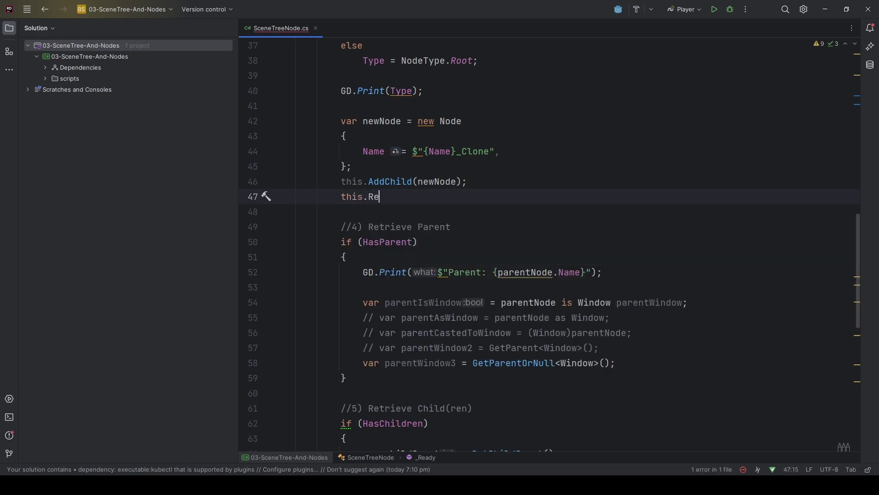
pyautogui.write('m')
pyautogui.press('Return')
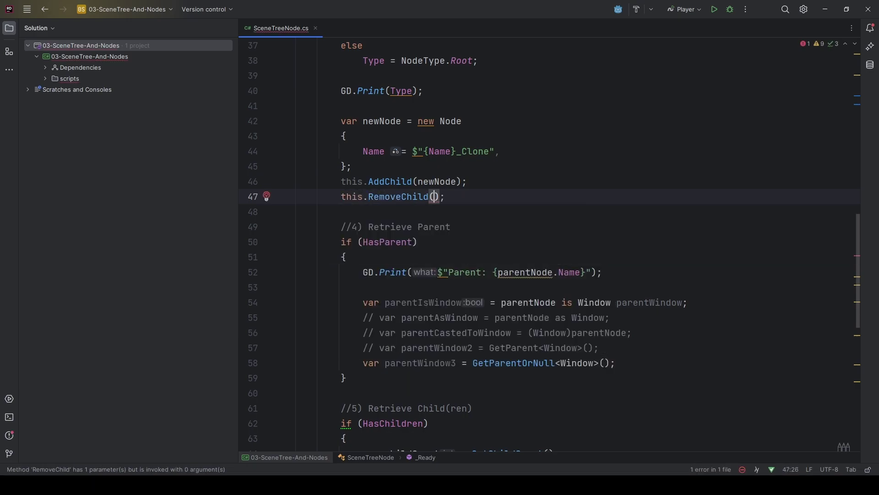
pyautogui.write('newN')
pyautogui.press('Return')
pyautogui.press('Right')
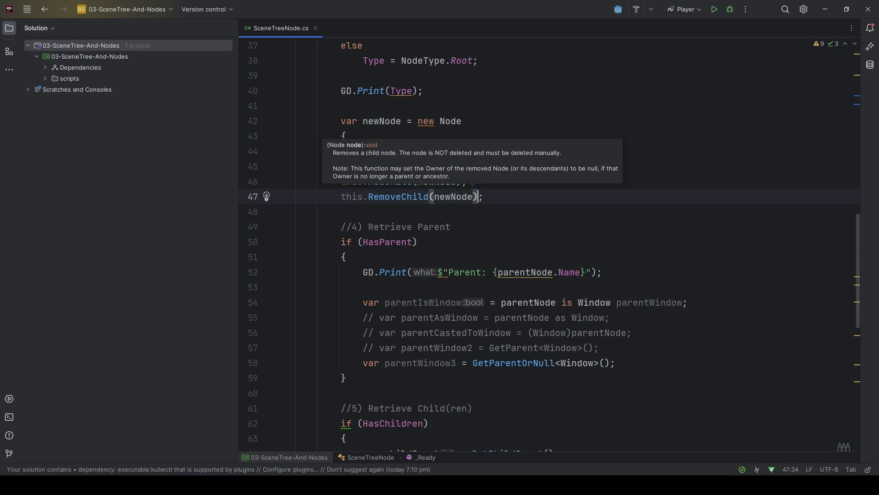
pyautogui.press('Right')
pyautogui.press('Up')
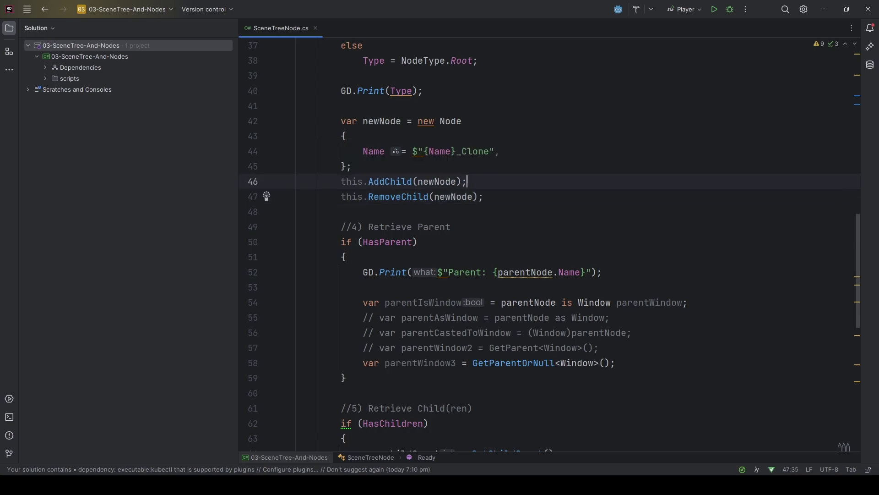
pyautogui.press('Return')
pyautogui.press('Down')
pyautogui.press('Down')
pyautogui.press('Return')
pyautogui.press('Up')
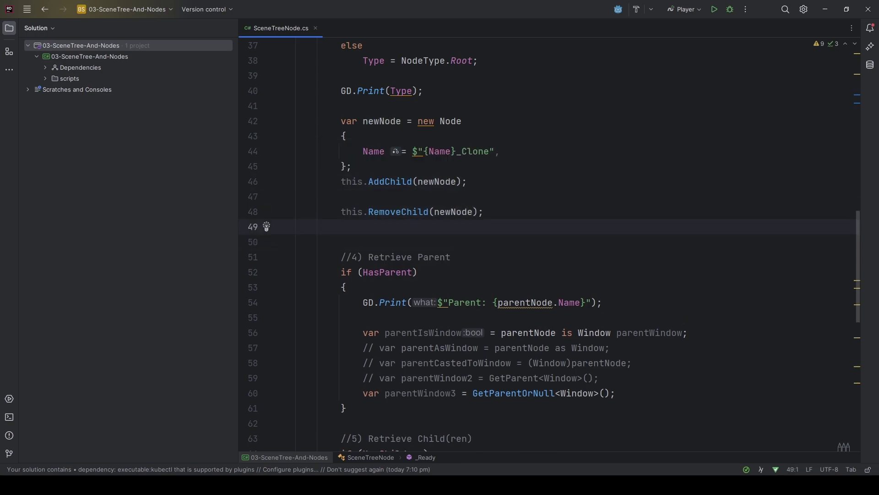
# Add newNode.QueueFree(); after the RemoveChild line and return to Godot.
pyautogui.write('newN')
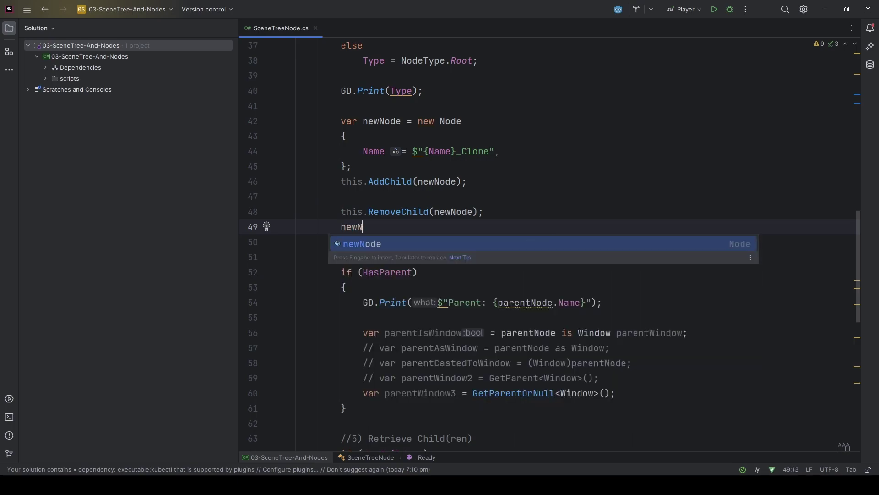
pyautogui.press('Return')
pyautogui.write('.Que')
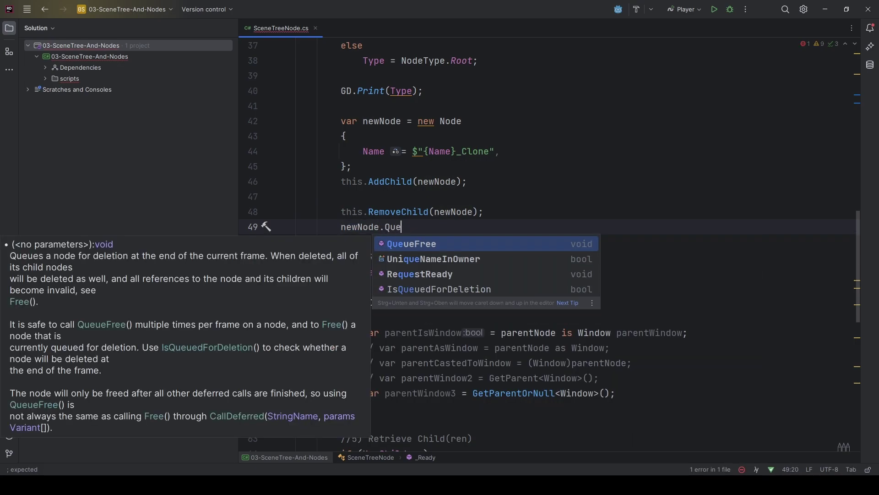
pyautogui.press('Return')
pyautogui.write(';')
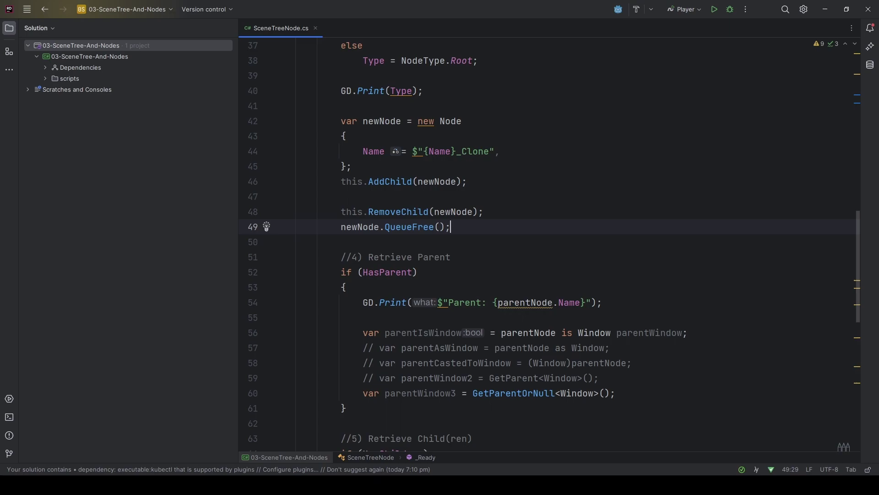
pyautogui.moveTo(422, 223)
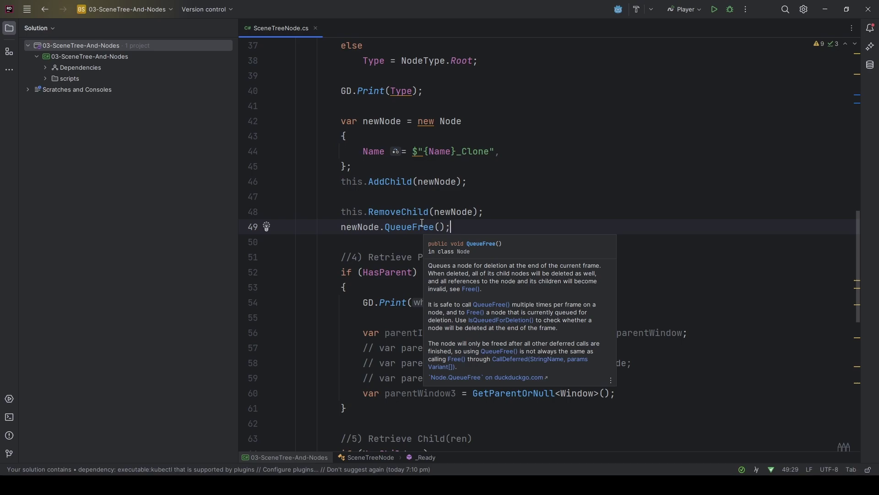
pyautogui.click(487, 167)
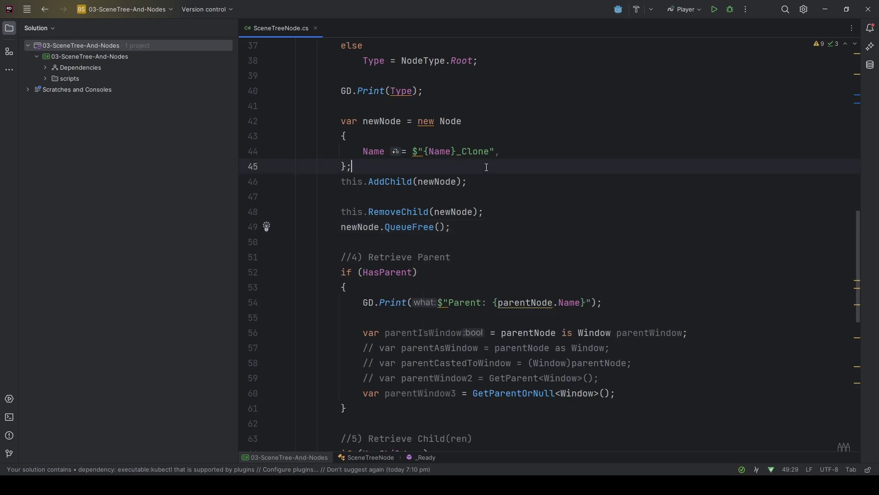
pyautogui.hotkey('alt', 'Tab')
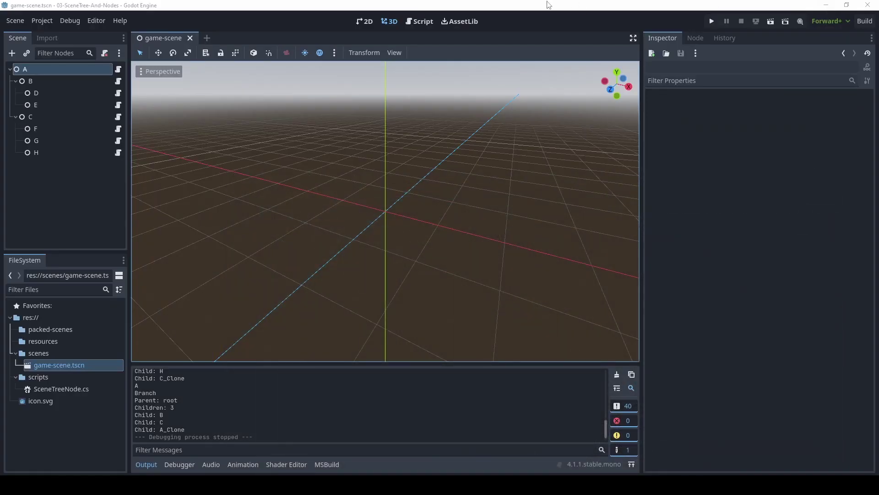
# Run the project, confirm nodes A–H have no _Clone children, then stop and return to Rider.
pyautogui.press('F5')
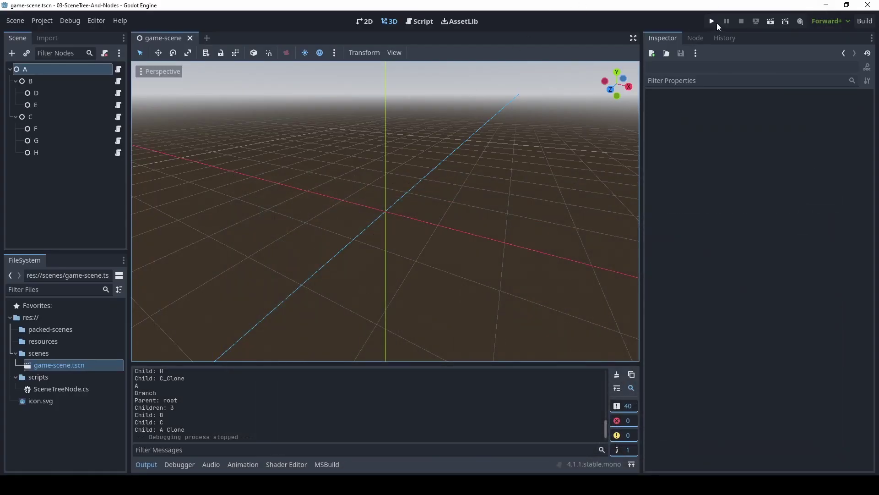
pyautogui.click(713, 21)
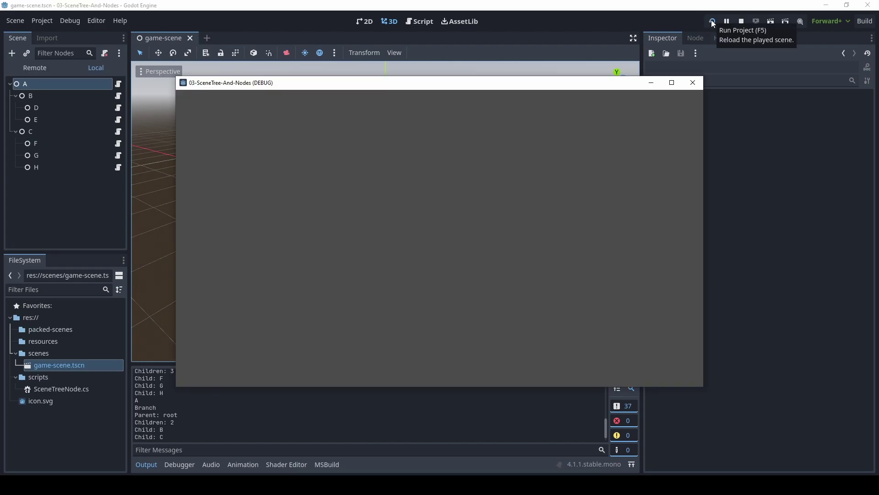
pyautogui.click(44, 68)
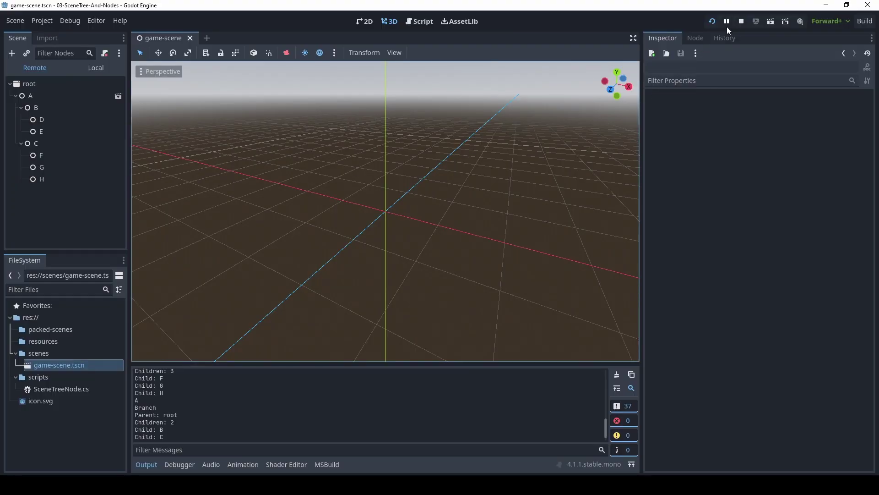
pyautogui.click(741, 22)
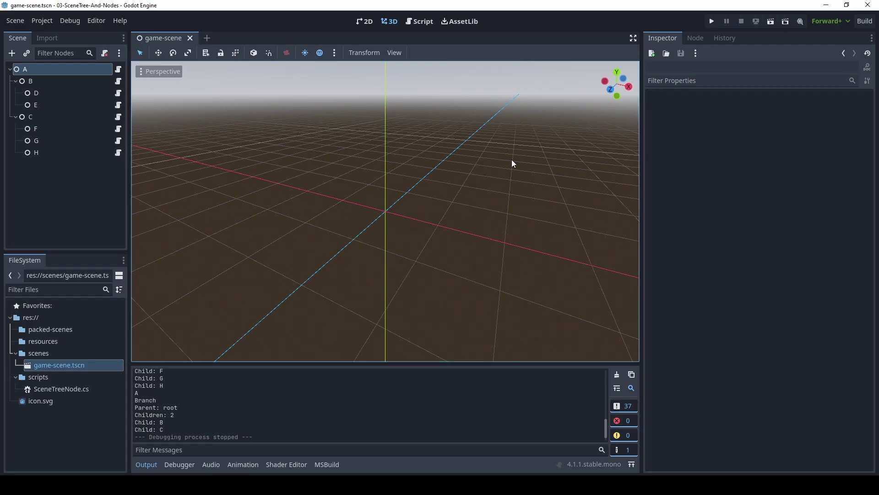
pyautogui.hotkey('alt', 'Tab')
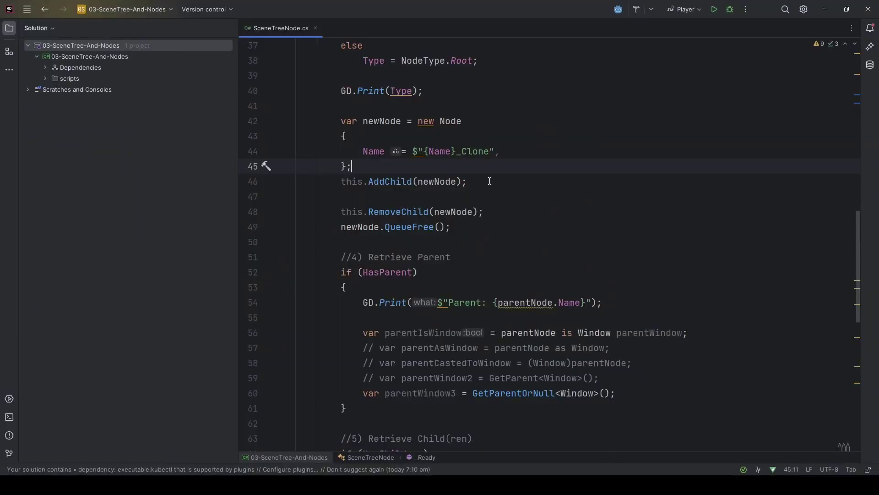
# Declare [Export] public PackedScene PackedScene; below the HasChildren field.
pyautogui.scroll(6, 395, 220)
pyautogui.scroll(6, 399, 223)
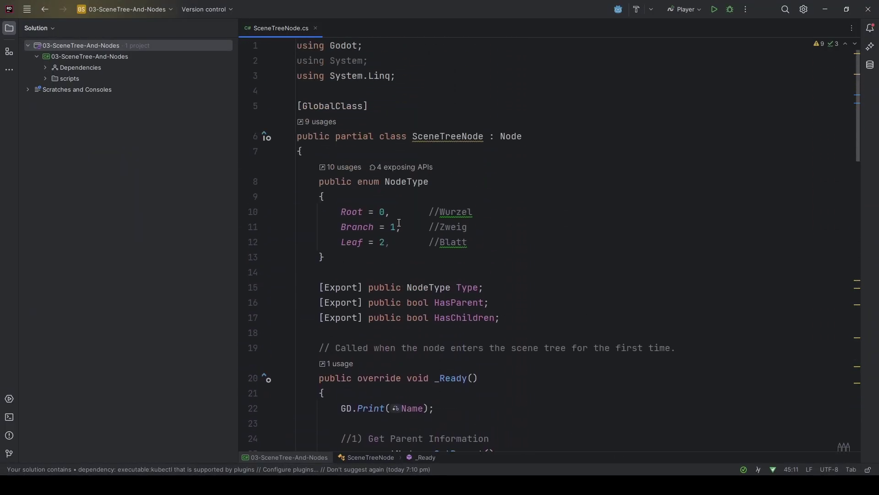
pyautogui.click(526, 316)
pyautogui.press('Return')
pyautogui.press('Return')
pyautogui.write('[Exp')
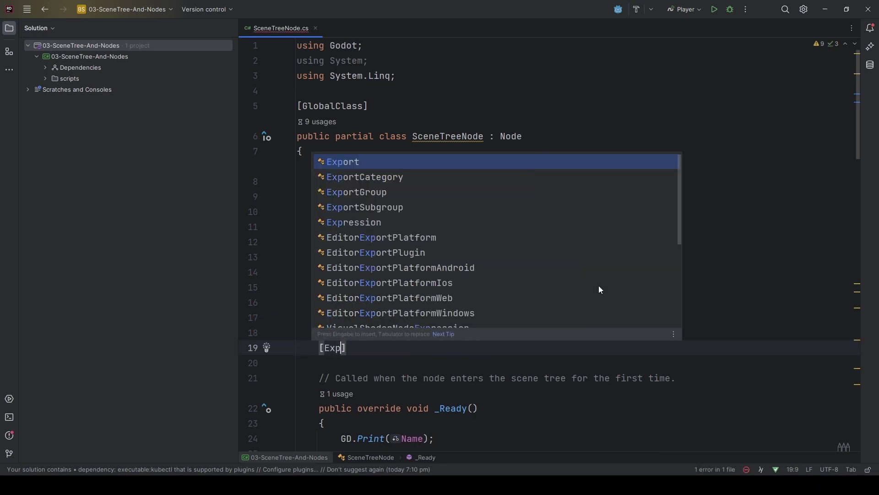
pyautogui.write('ort] publio')
pyautogui.press('BackSpace')
pyautogui.write('c Packed')
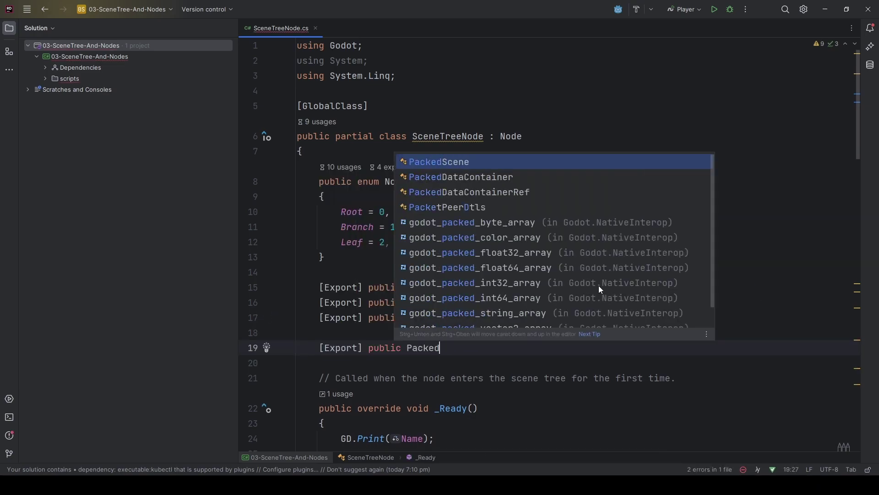
pyautogui.write('Sc')
pyautogui.press('Return')
pyautogui.write('Pack')
pyautogui.press('Return')
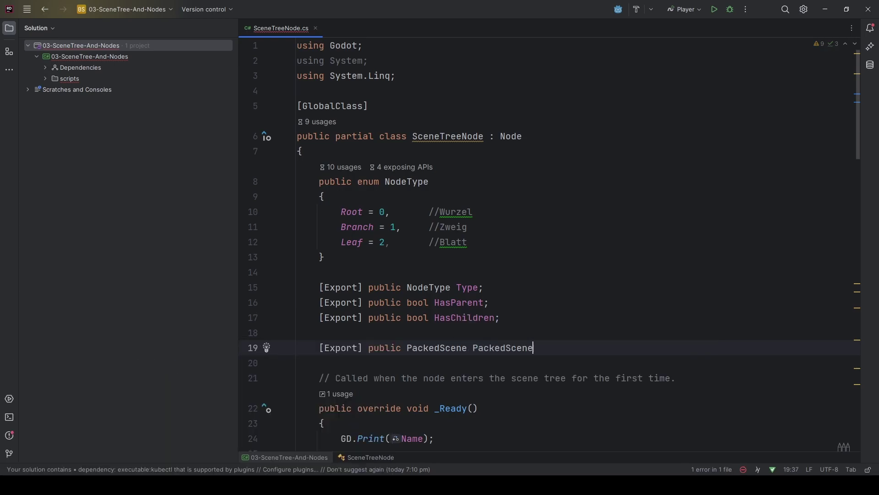
pyautogui.write(';')
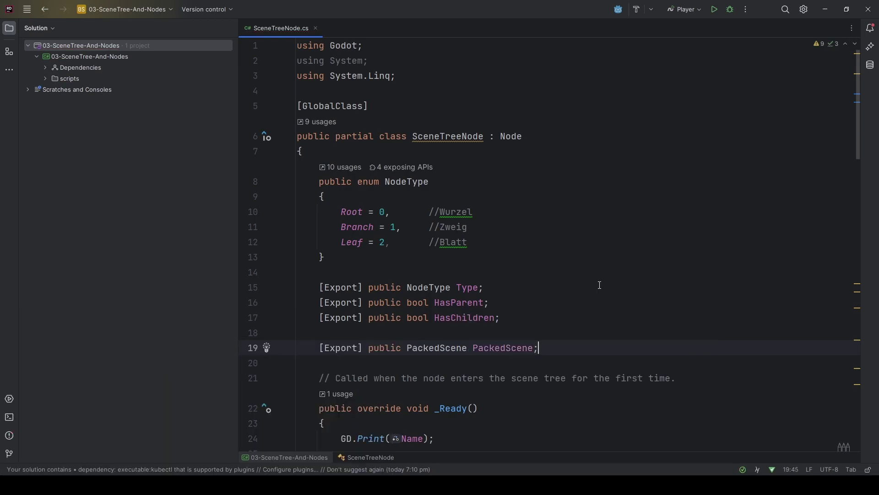
pyautogui.scroll(-2, 614, 228)
pyautogui.scroll(-4, 618, 228)
pyautogui.scroll(-2, 618, 227)
# Add an if (PackedScene is not null) block after the QueueFree line.
pyautogui.scroll(-2, 529, 228)
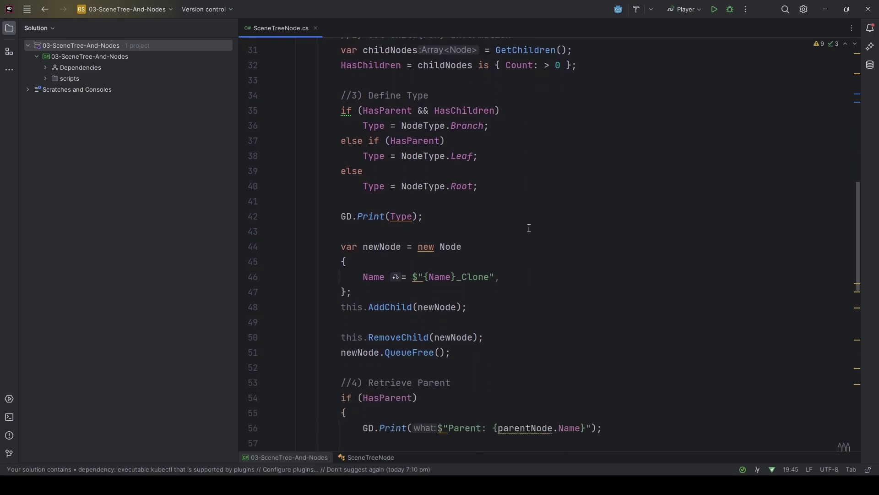
pyautogui.scroll(-1, 529, 228)
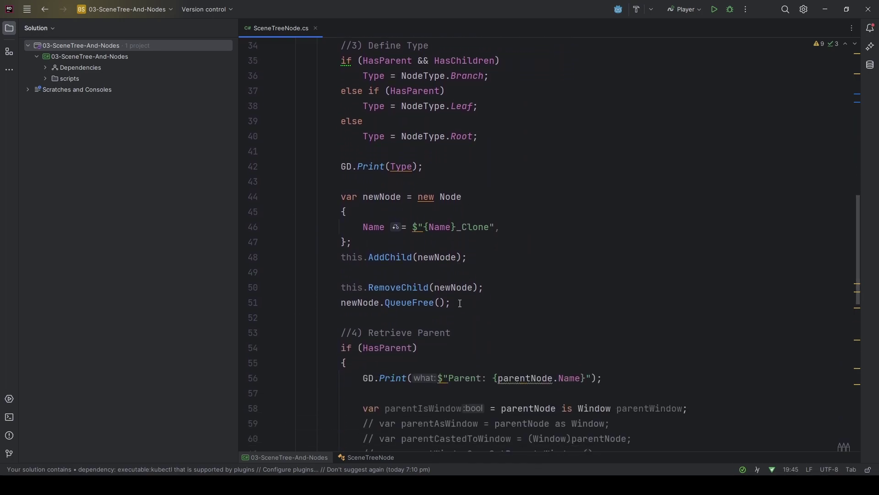
pyautogui.click(461, 304)
pyautogui.press('Return')
pyautogui.press('Return')
pyautogui.press('Return')
pyautogui.write('if')
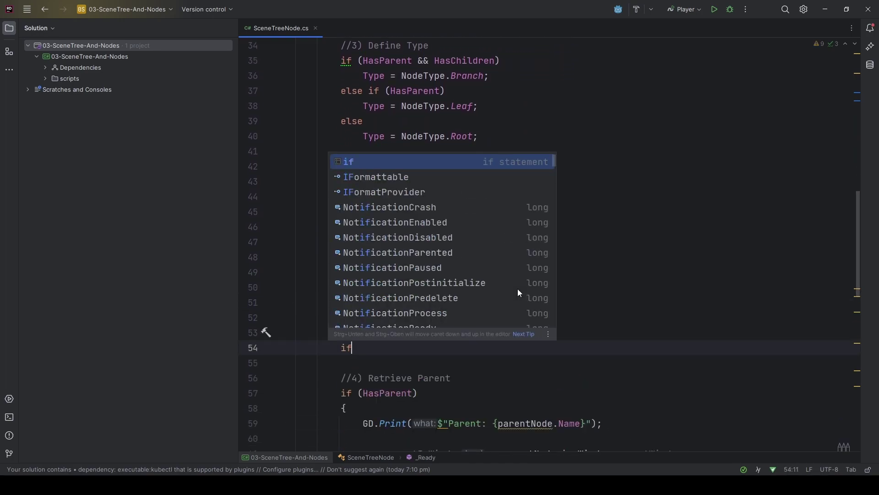
pyautogui.write('(')
pyautogui.press('Down')
pyautogui.press('Down')
pyautogui.press('Return')
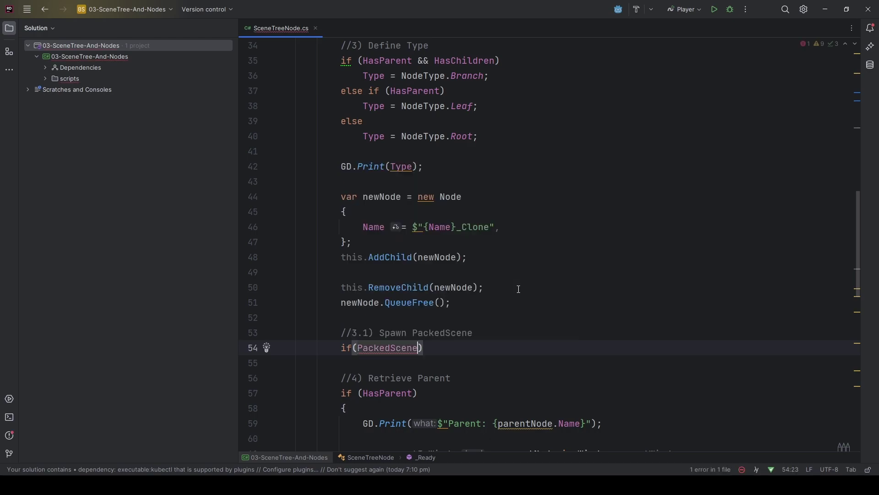
pyautogui.write('is not null)')
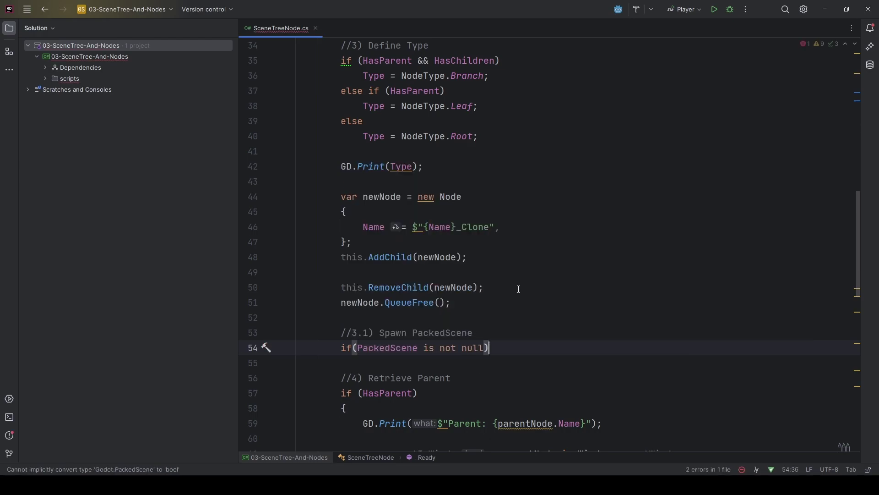
pyautogui.press('Return')
pyautogui.write('{')
pyautogui.press('Return')
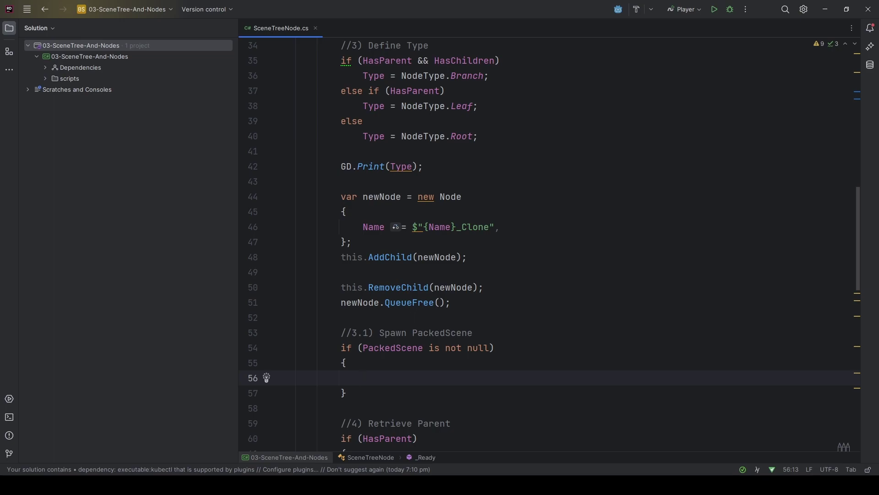
# Inside it, store PackedScene.Instantiate() in instanceOfPackedScene and pass it to this.AddChild.
pyautogui.write('var instanc')
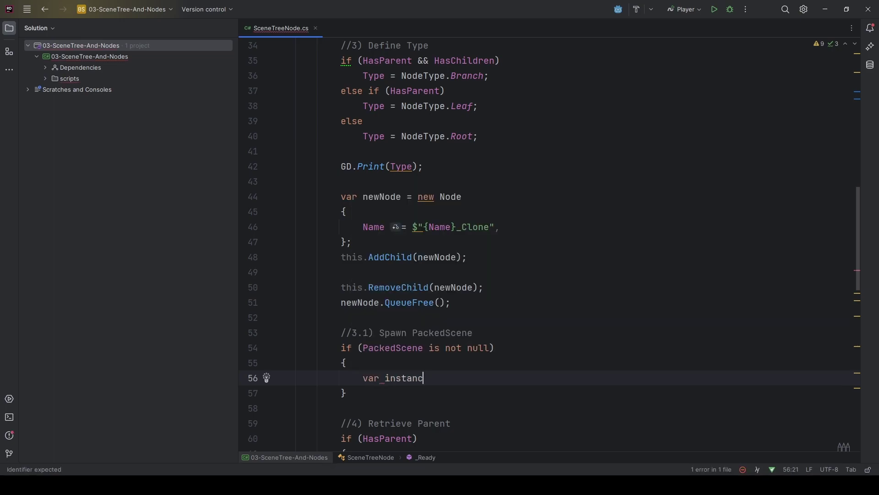
pyautogui.write('eOfPackedScene')
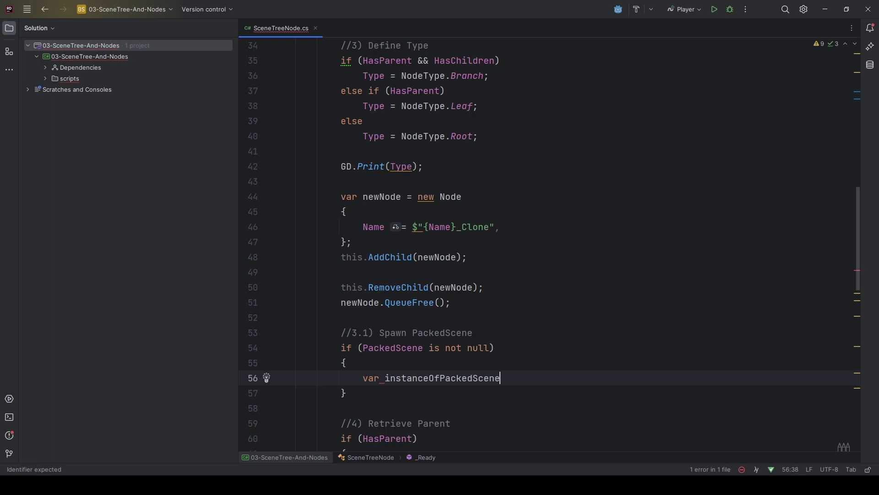
pyautogui.write(' = PackedSce')
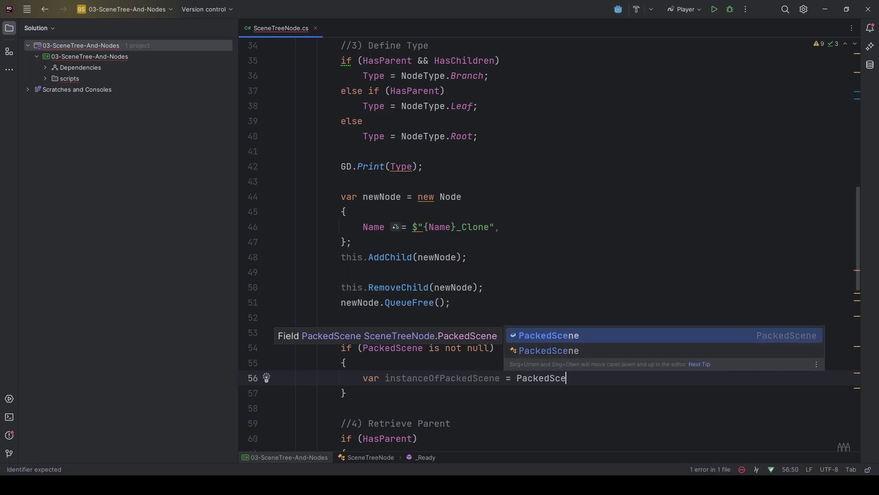
pyautogui.write('ne.Insta')
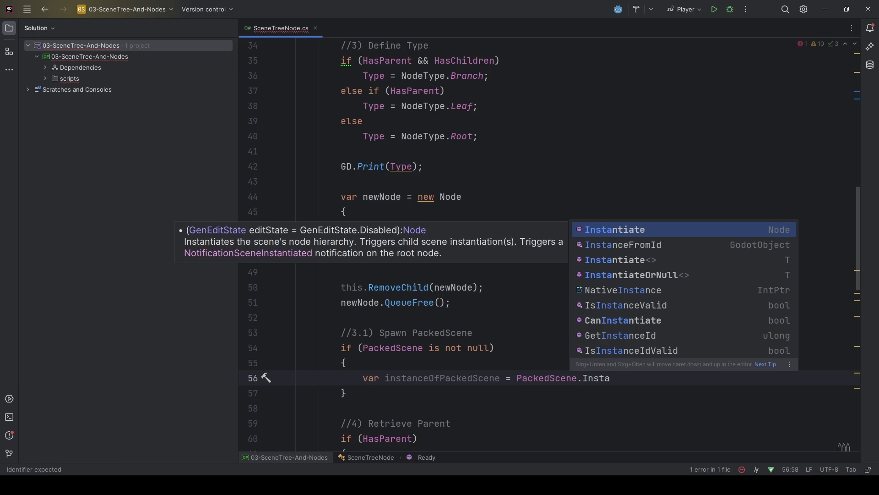
pyautogui.press('Down')
pyautogui.press('Down')
pyautogui.press('Down')
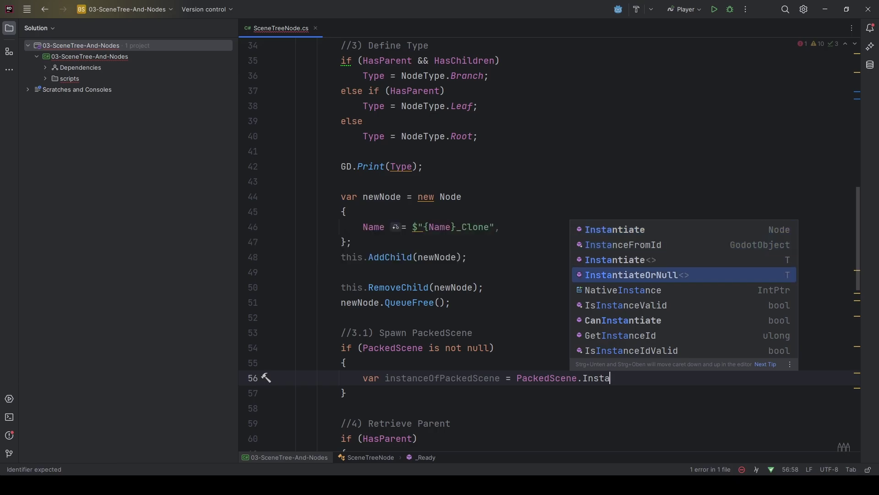
pyautogui.press('Up')
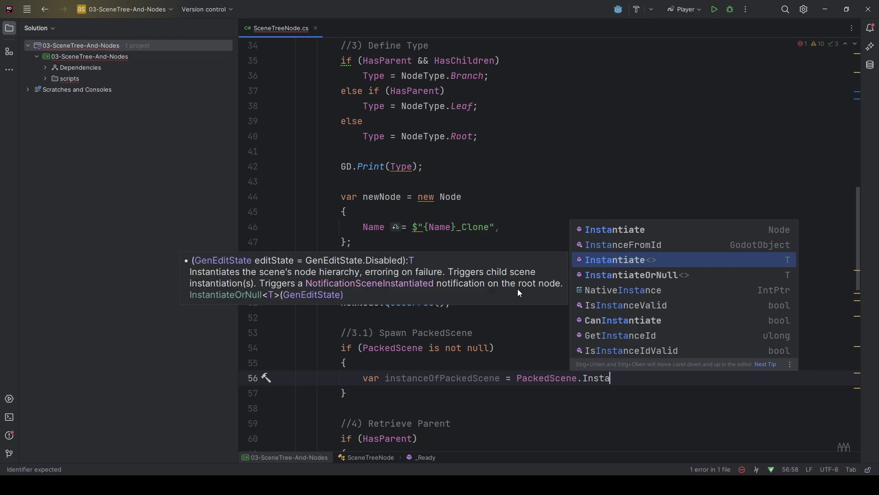
pyautogui.press('Down')
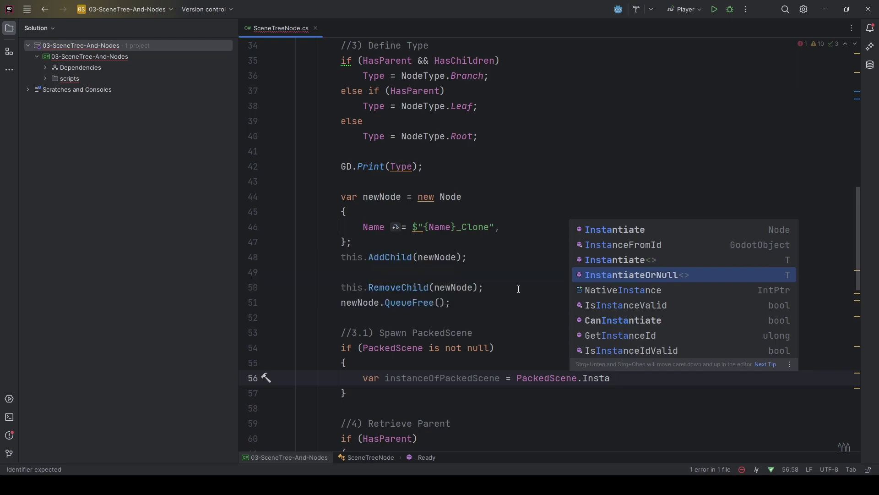
pyautogui.press('Up')
pyautogui.press('Up')
pyautogui.press('Up')
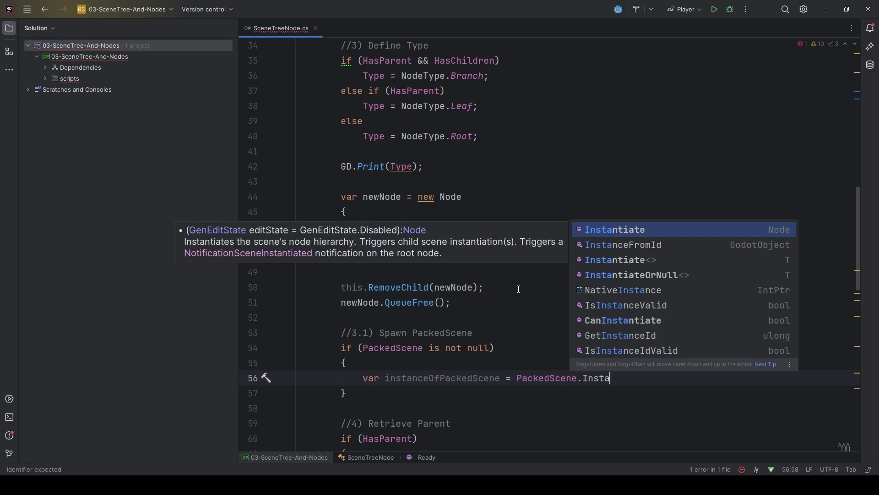
pyautogui.press('Return')
pyautogui.write(';')
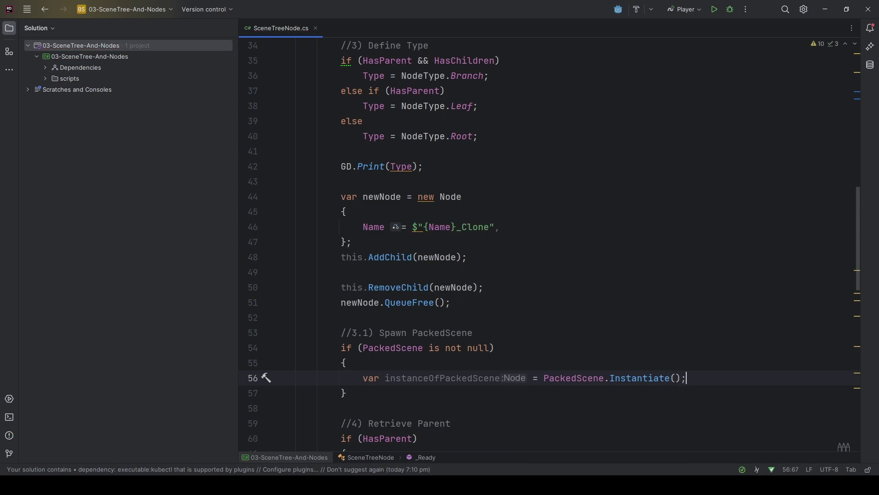
pyautogui.press('Return')
pyautogui.write('th')
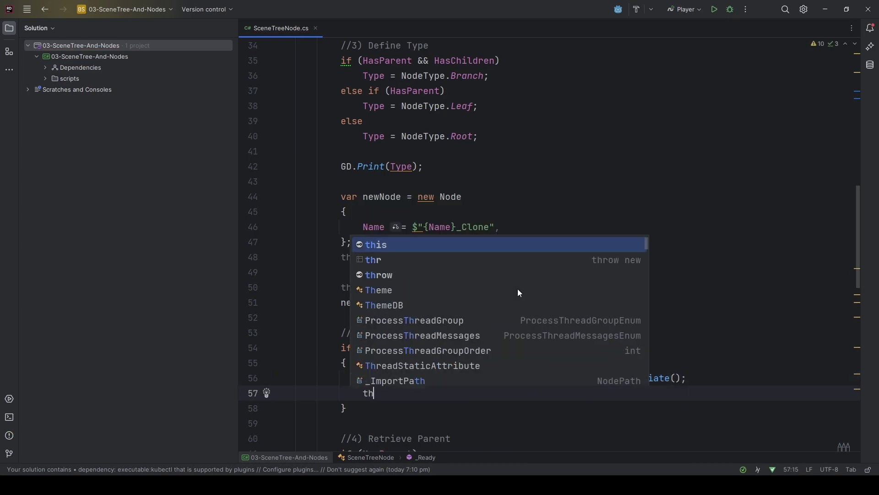
pyautogui.write('is.Add')
pyautogui.press('Return')
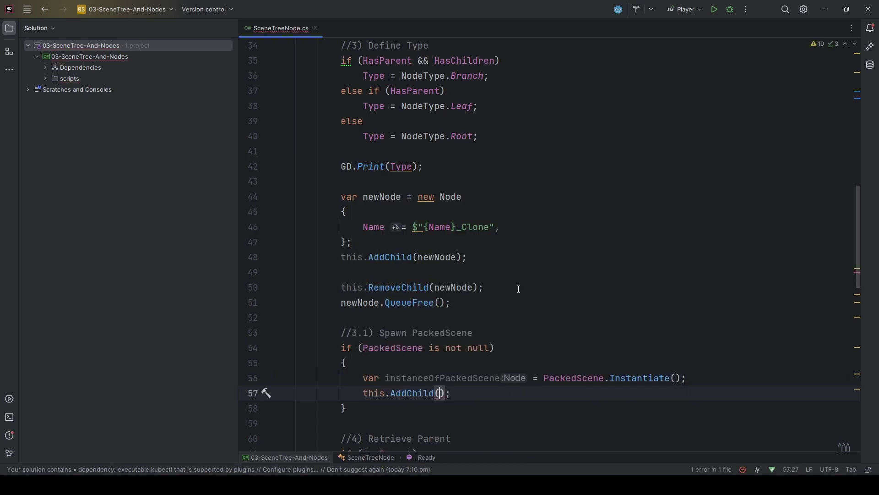
pyautogui.write('instanceOf')
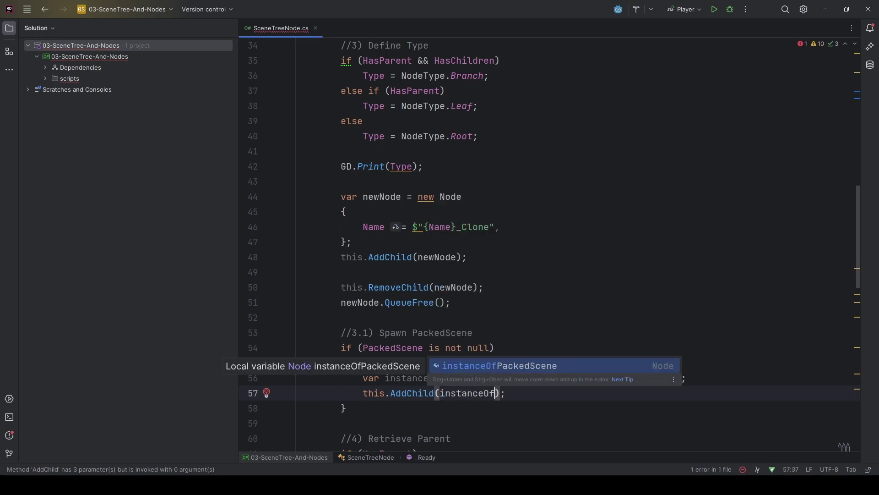
pyautogui.press('Return')
pyautogui.press('End')
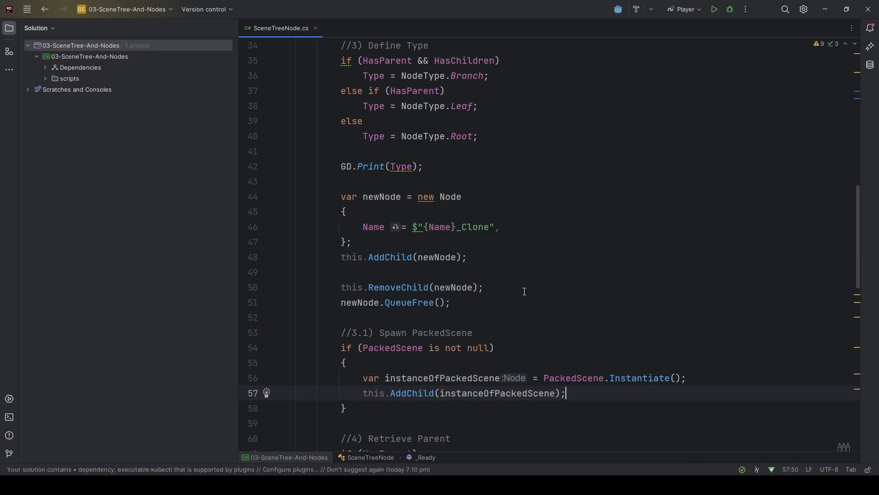
pyautogui.hotkey('alt', 'Tab')
# Assign game-scene.tscn to node A's Packed Scene, then run the game and close it.
pyautogui.press('F5')
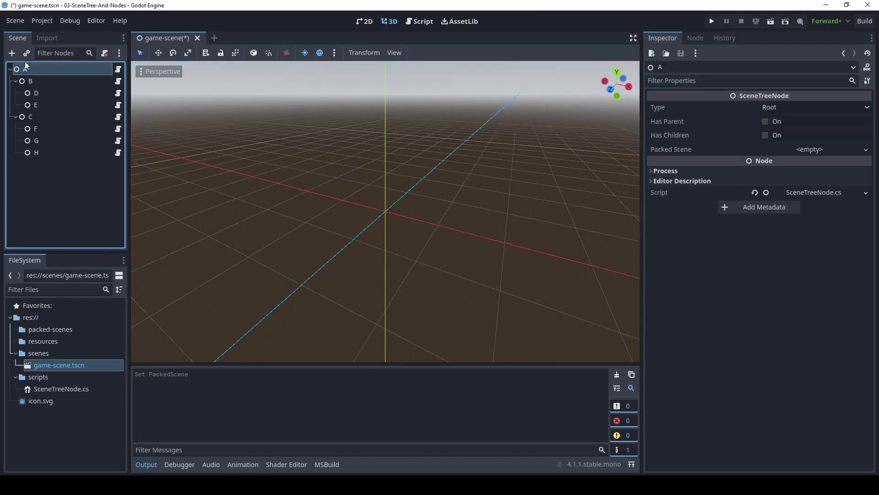
pyautogui.moveTo(57, 365)
pyautogui.mouseDown()
pyautogui.moveTo(832, 139)
pyautogui.moveTo(829, 147)
pyautogui.mouseUp()
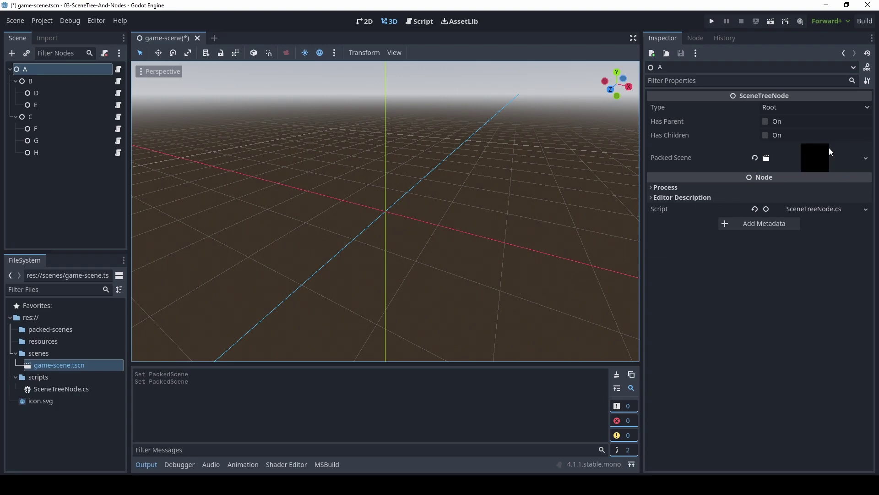
pyautogui.press('F5')
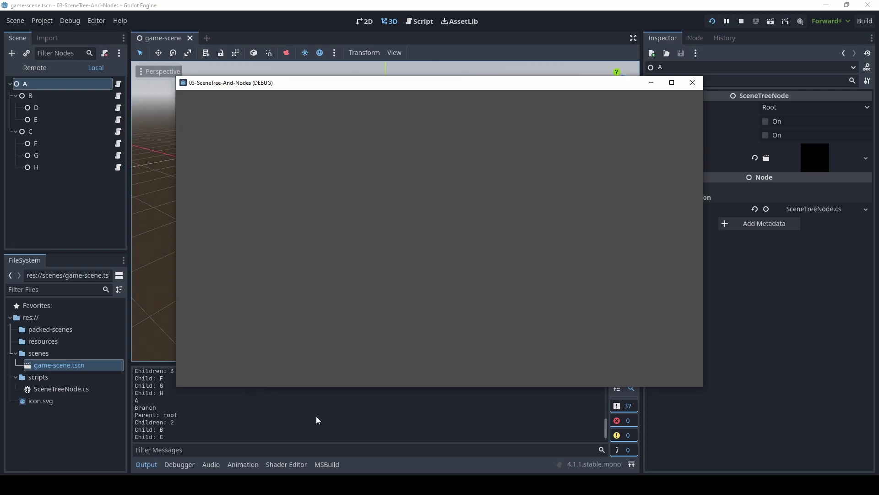
pyautogui.click(693, 83)
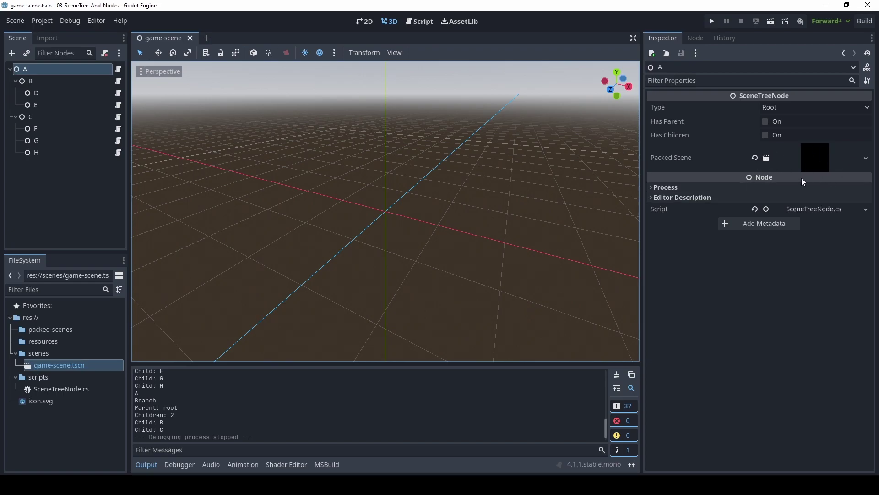
# Create a new plain Node scene and save it as test_node.tscn in packed-scenes.
pyautogui.click(207, 40)
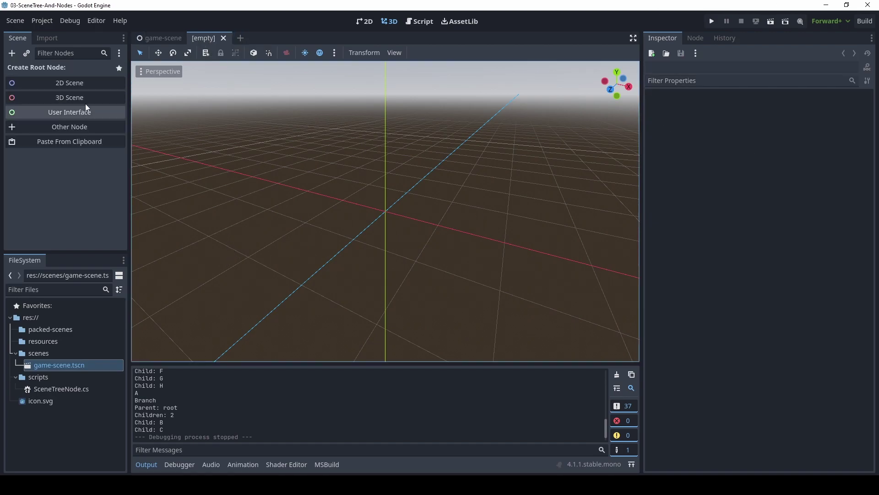
pyautogui.click(81, 126)
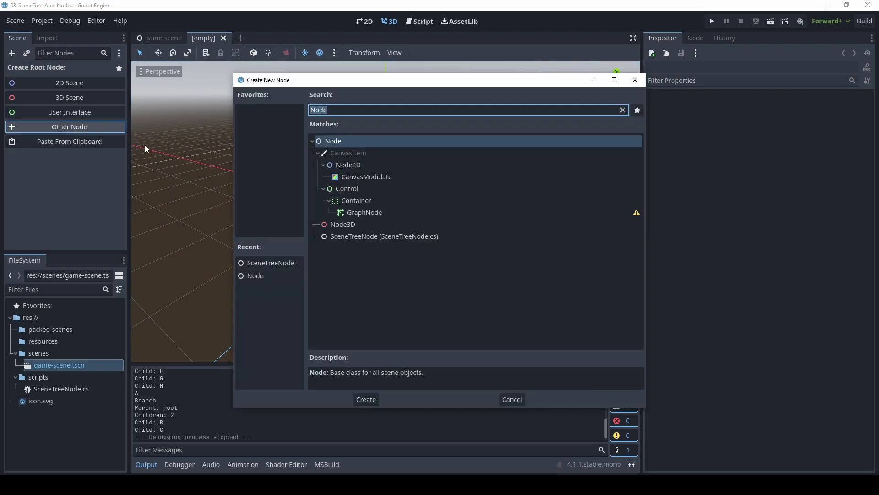
pyautogui.click(373, 401)
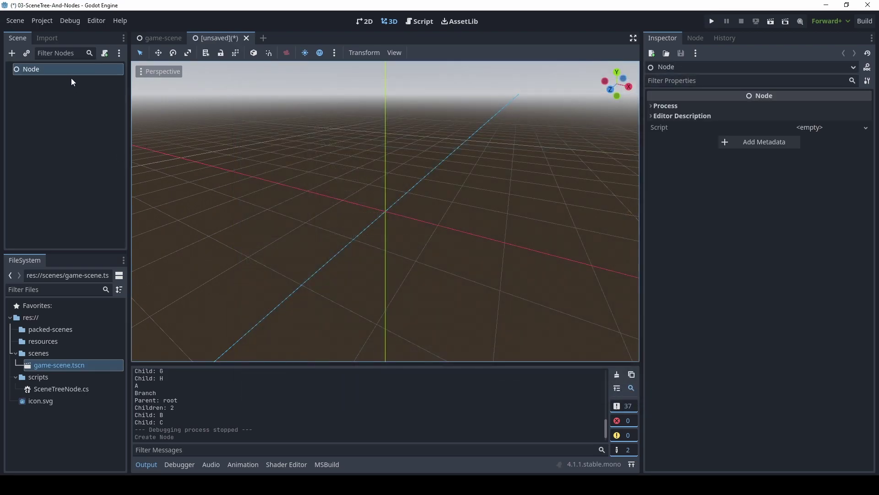
pyautogui.hotkey('ctrl', 's')
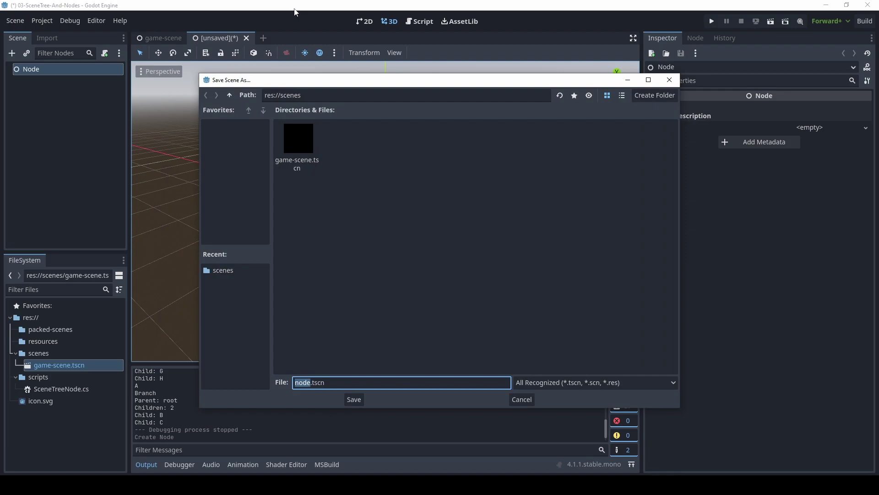
pyautogui.click(229, 95)
pyautogui.doubleClick(342, 149)
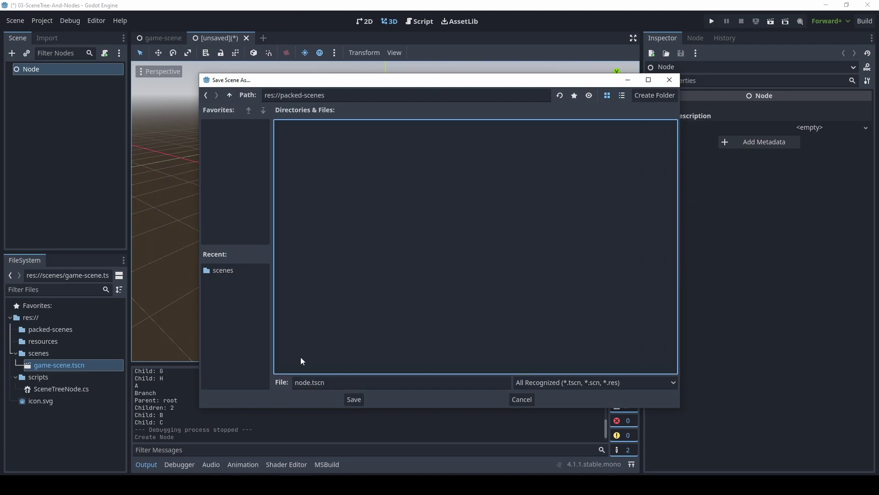
pyautogui.click(295, 382)
pyautogui.write('test_')
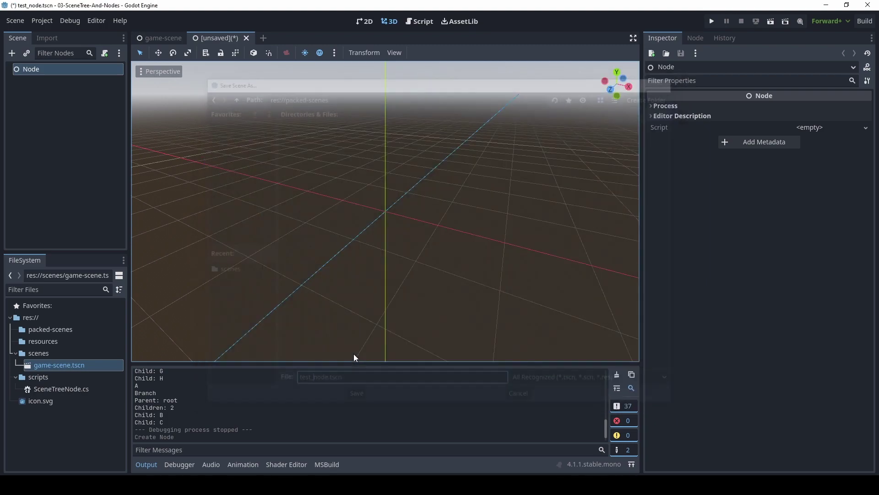
pyautogui.press('Return')
# Back in game-scene, reload the script, set A's Packed Scene to test_node.tscn and save.
pyautogui.click(164, 38)
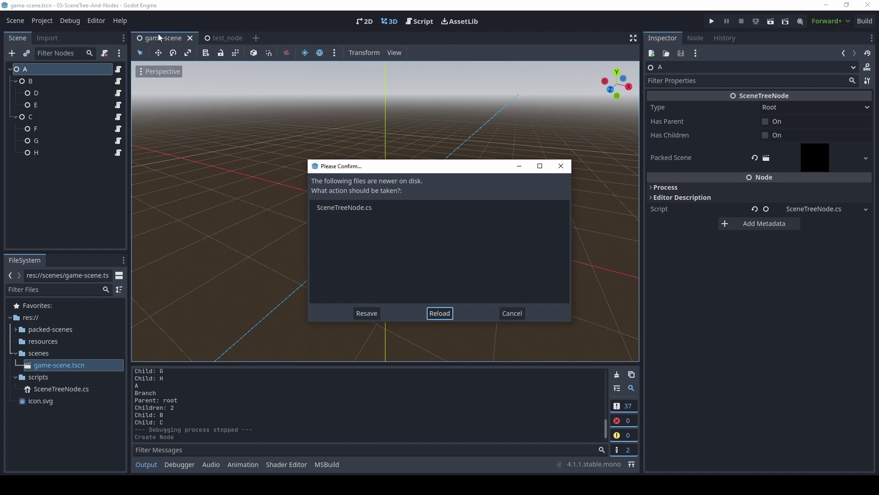
pyautogui.click(442, 315)
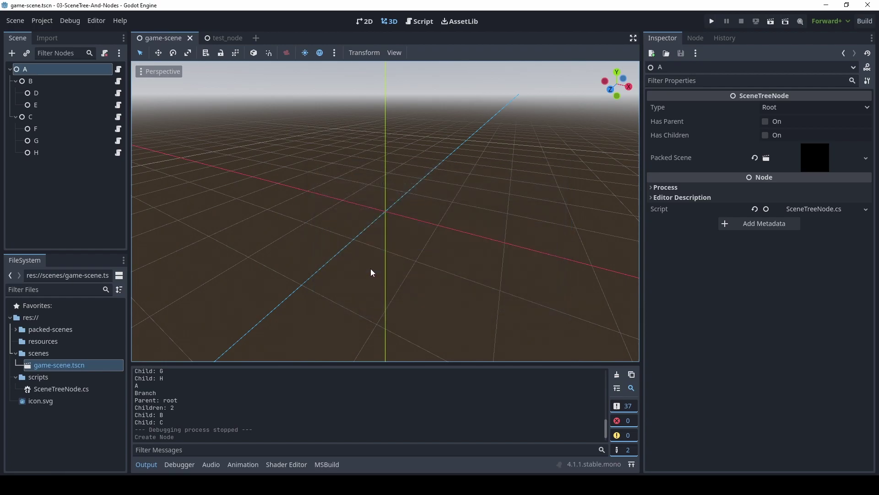
pyautogui.click(16, 329)
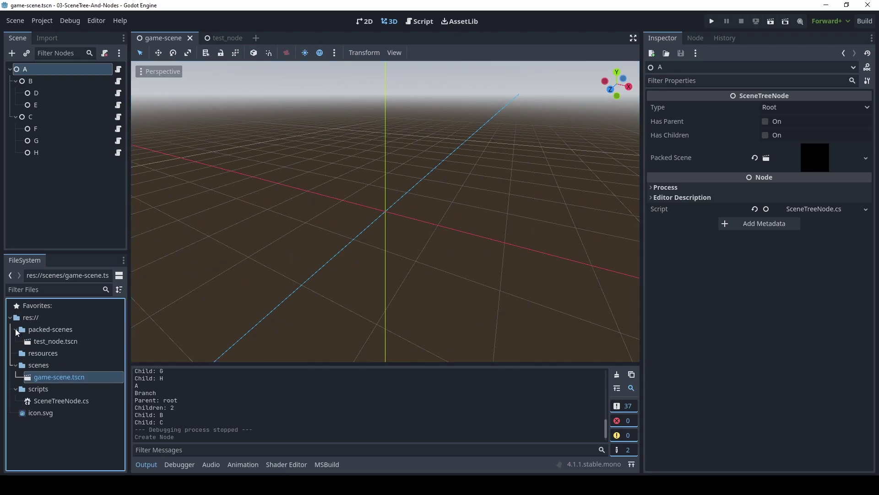
pyautogui.moveTo(50, 342)
pyautogui.mouseDown()
pyautogui.moveTo(809, 170)
pyautogui.moveTo(823, 153)
pyautogui.mouseUp()
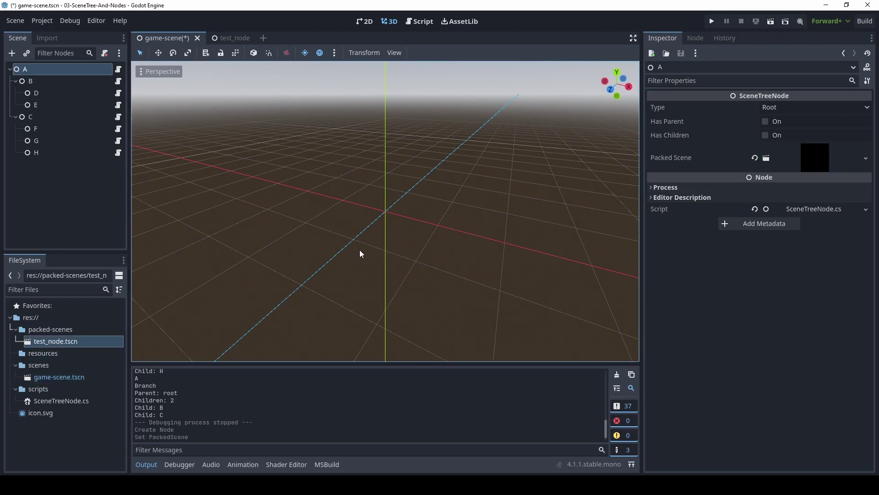
pyautogui.hotkey('ctrl', 's')
# Run the game and select the spawned Node under A in the Remote tree.
pyautogui.click(713, 21)
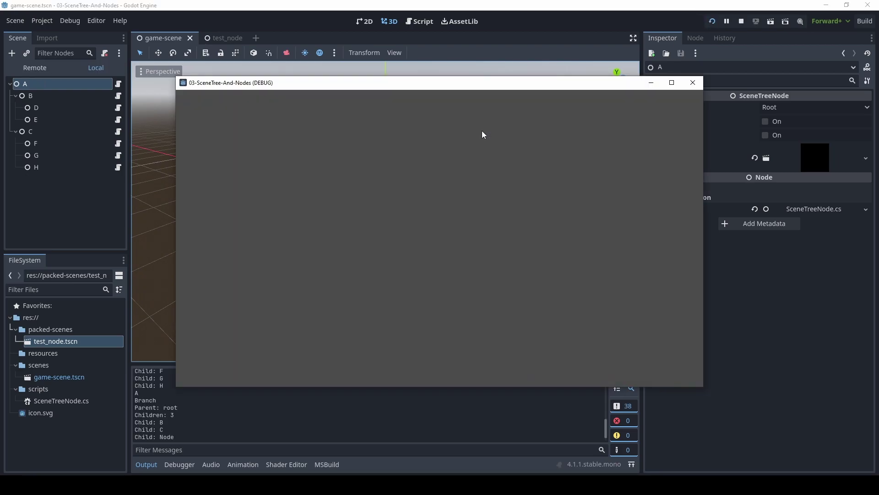
pyautogui.click(48, 67)
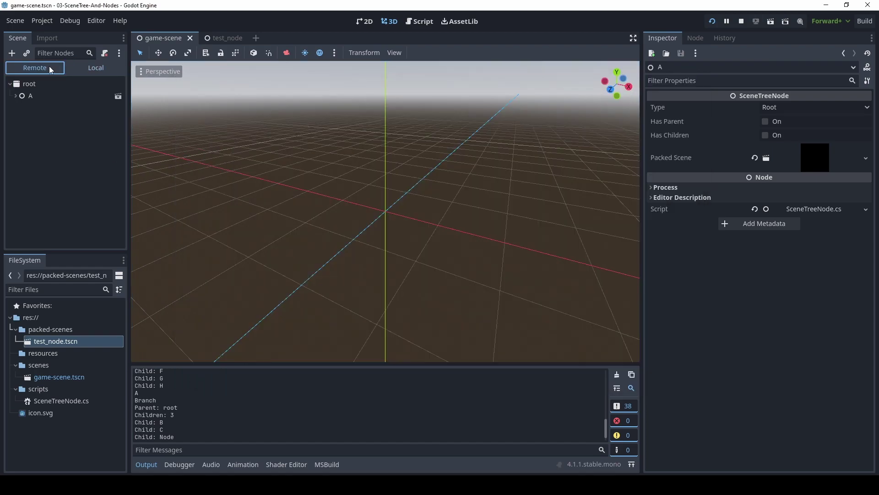
pyautogui.click(15, 95)
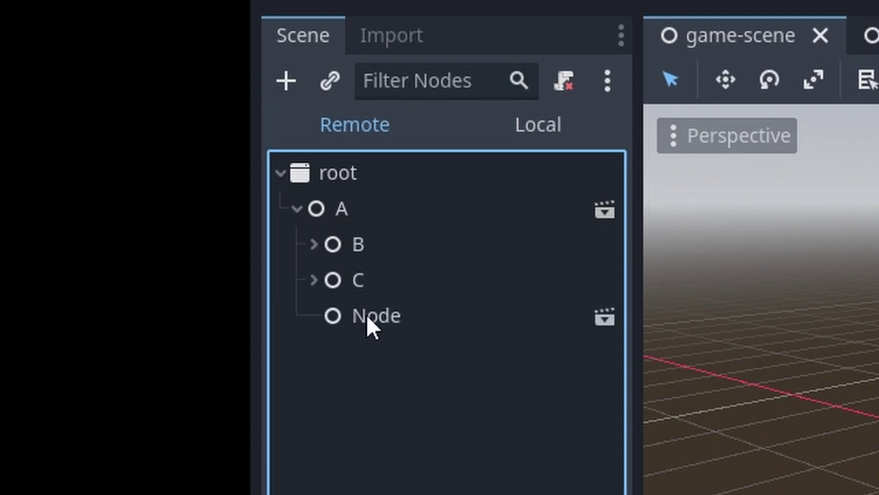
pyautogui.click(336, 304)
pyautogui.moveTo(493, 305)
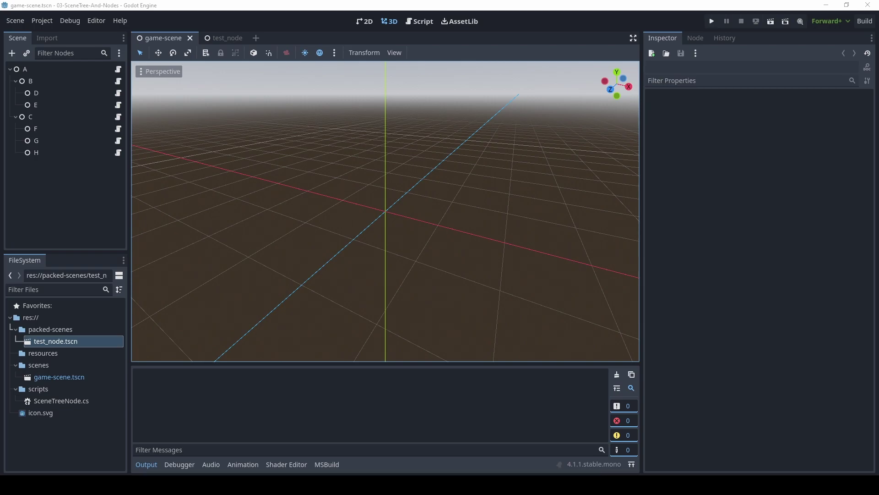
# Add the comment '//6) SceneTree Information' after the children block in SceneTreeNode.cs.
pyautogui.hotkey('alt', 'Tab')
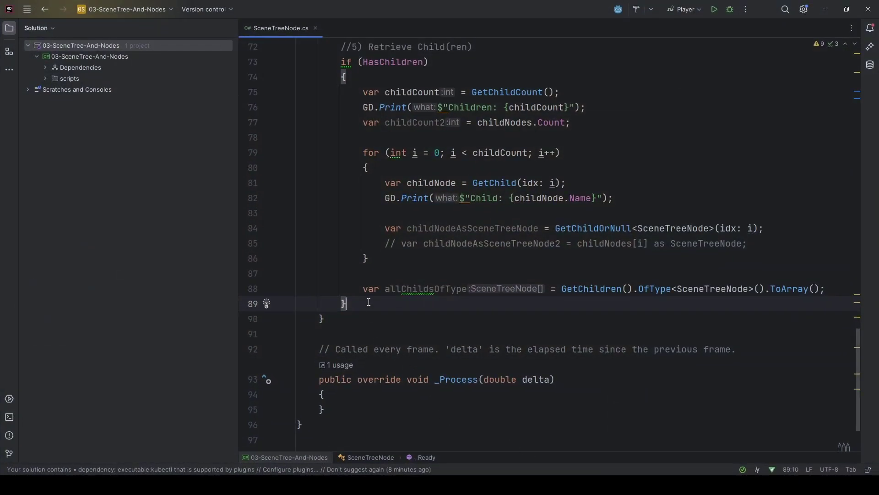
pyautogui.press('Return')
pyautogui.press('Return')
pyautogui.write('//6) ')
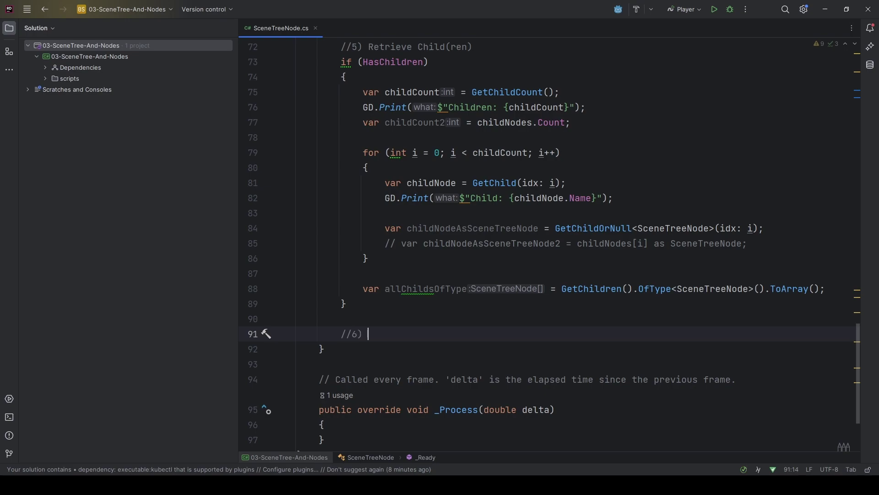
pyautogui.write('SceneTree Inf')
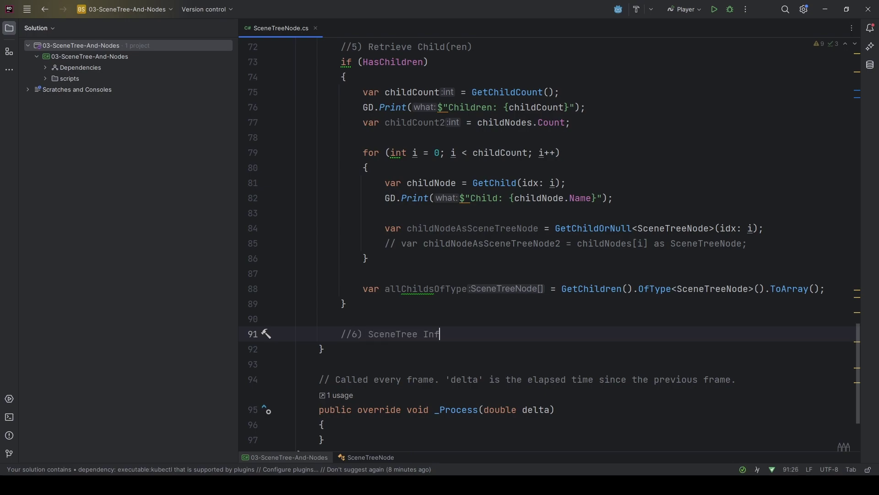
pyautogui.write('ormation')
pyautogui.press('Return')
# Write var sceneTree = GetTree(); and begin a sceneTree. line below it.
pyautogui.write('GetTr')
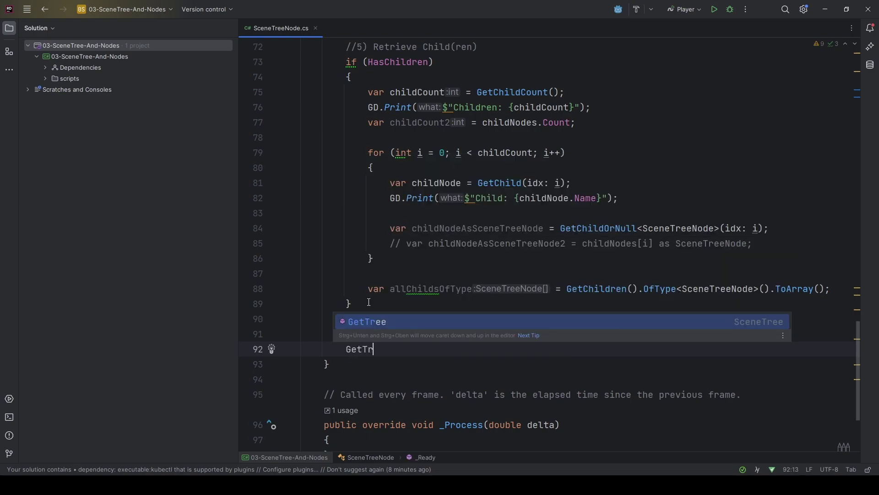
pyautogui.write('e')
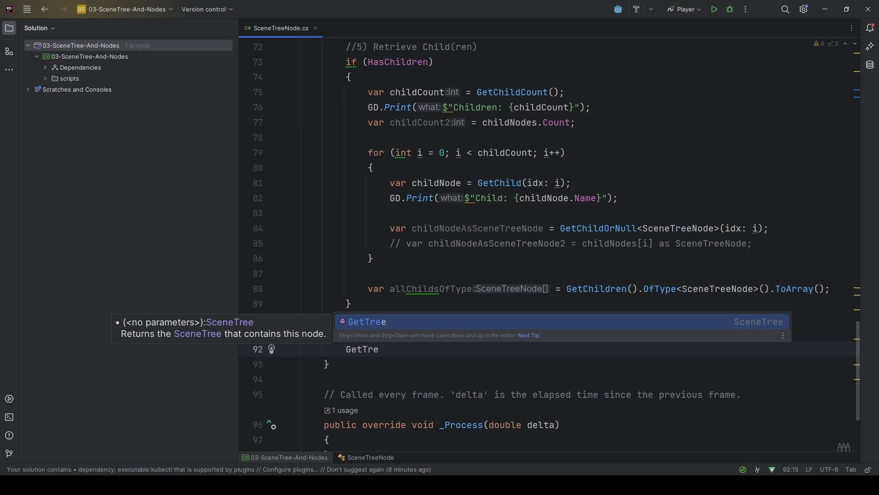
pyautogui.press('Return')
pyautogui.click(351, 349)
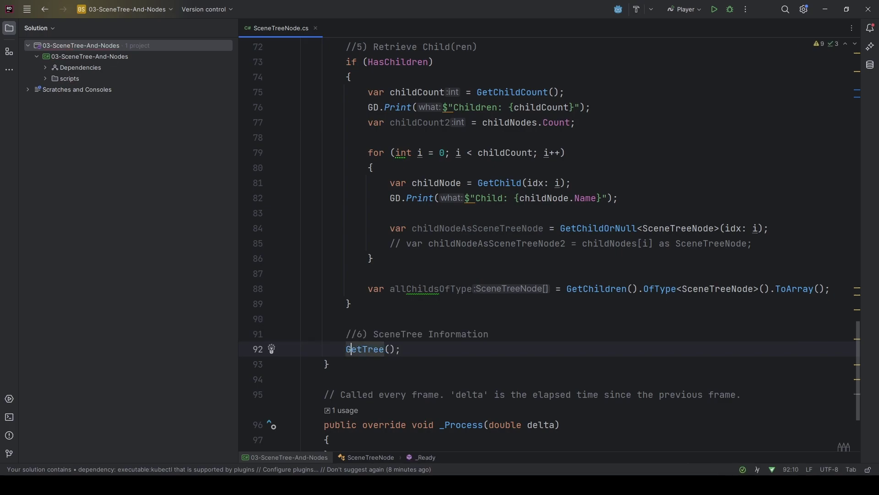
pyautogui.write('var scene')
pyautogui.write('Tre')
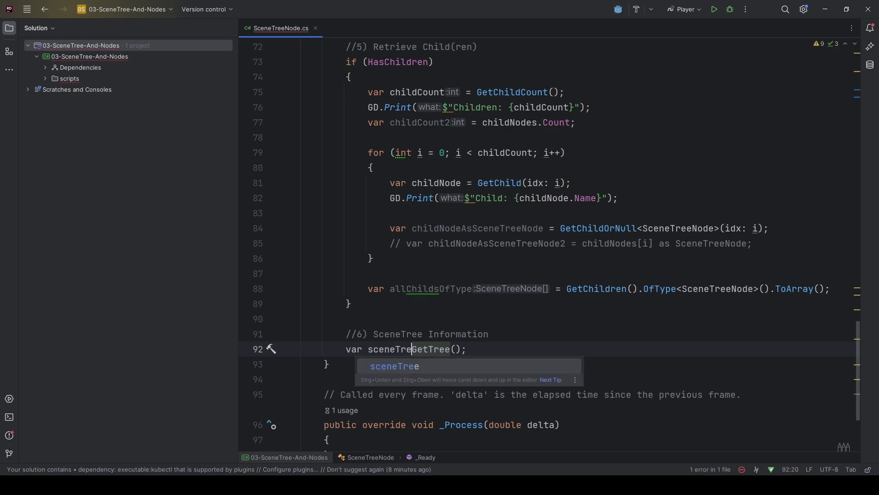
pyautogui.write('e =')
pyautogui.press('Escape')
pyautogui.click(489, 349)
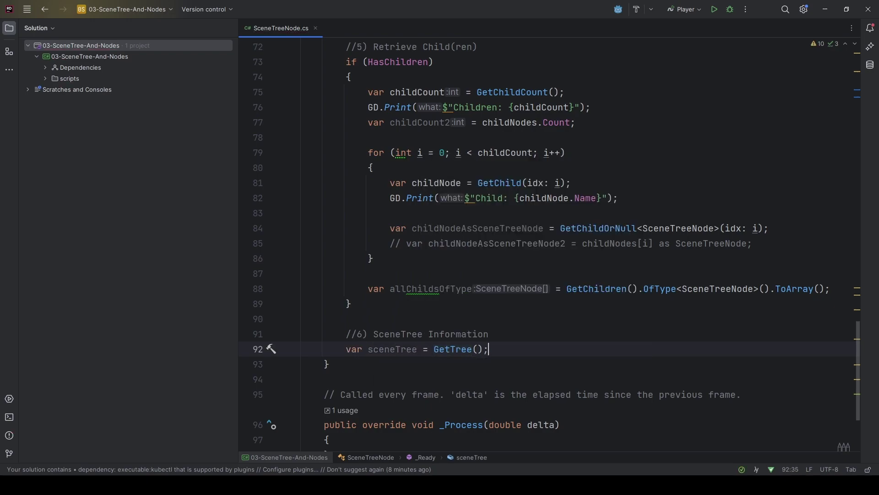
pyautogui.press('Return')
pyautogui.write('sce')
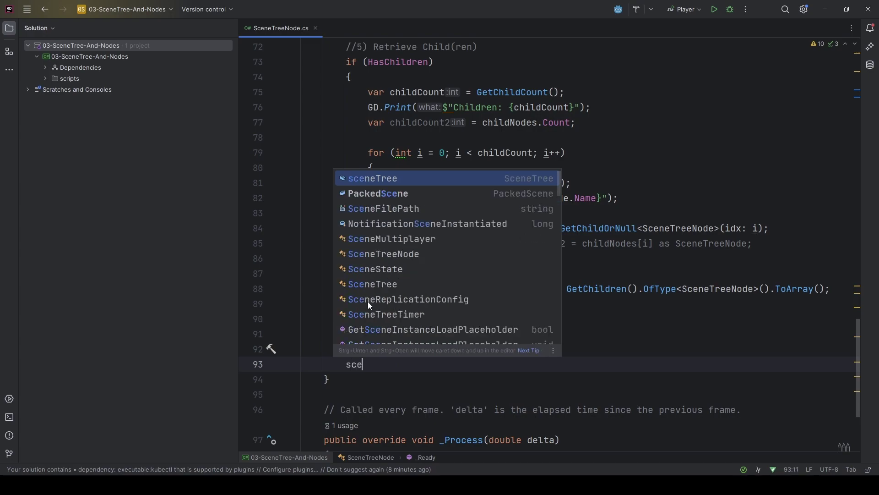
pyautogui.press('Return')
pyautogui.write('.')
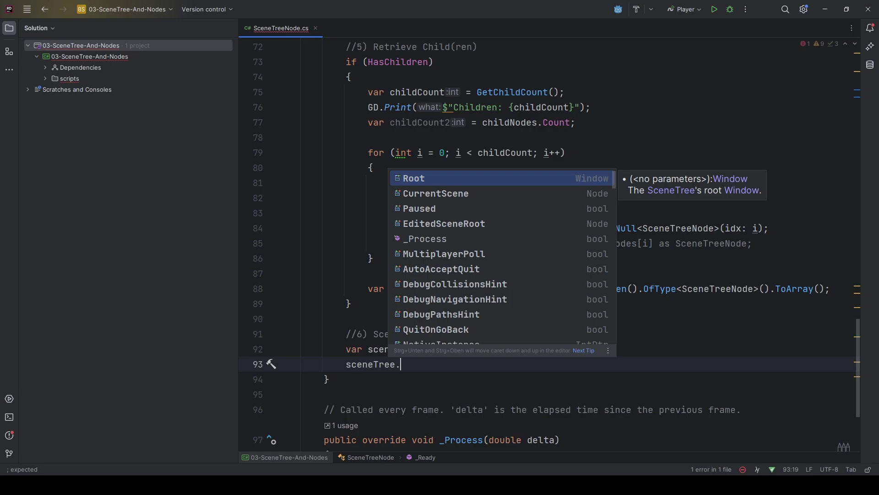
# Browse sceneTree's scene members: CurrentScene, EditedSceneRoot, ReloadCurrentScene, ChangeSceneToFile, ChangeSceneToPacked.
pyautogui.press('Down')
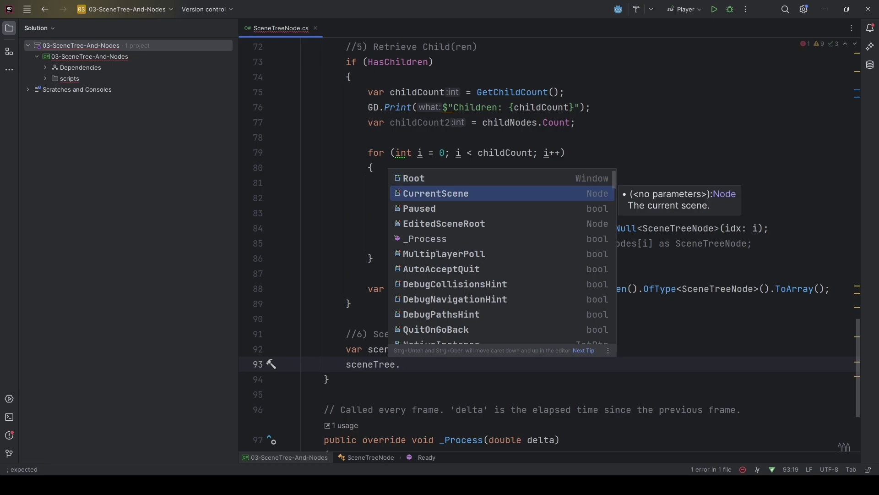
pyautogui.write('Scen')
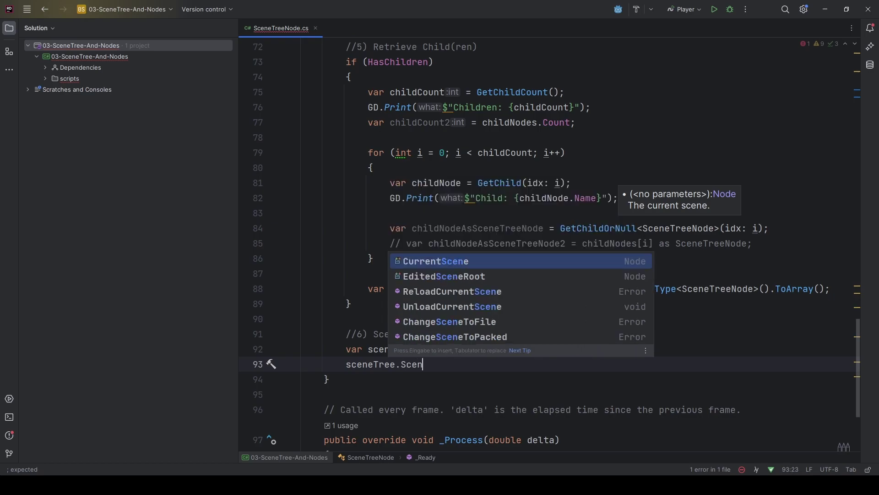
pyautogui.write('e')
pyautogui.press('Down')
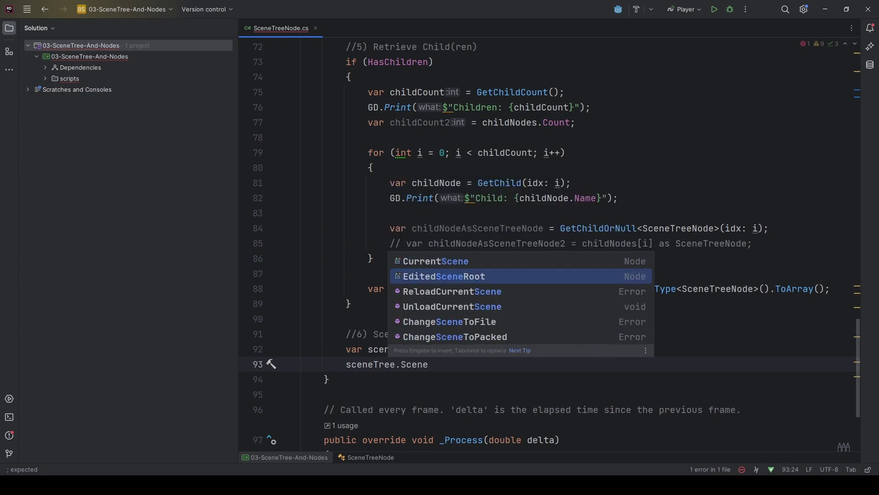
pyautogui.press('Down')
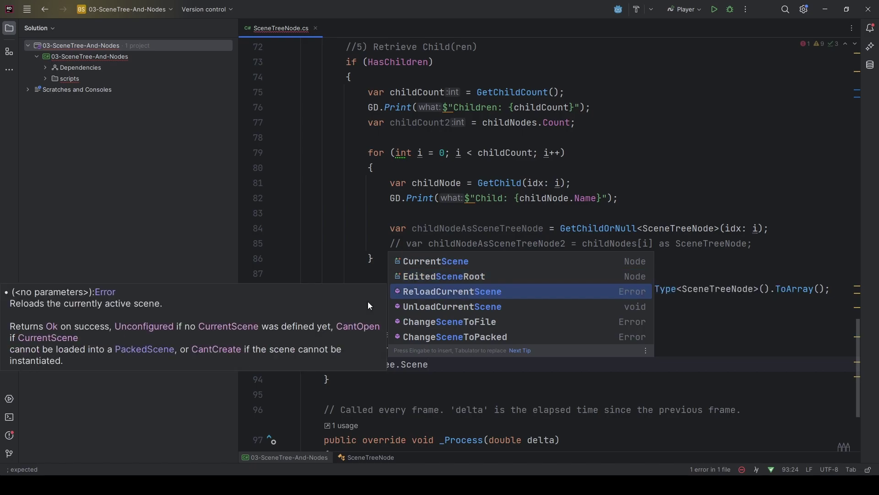
pyautogui.press('Down')
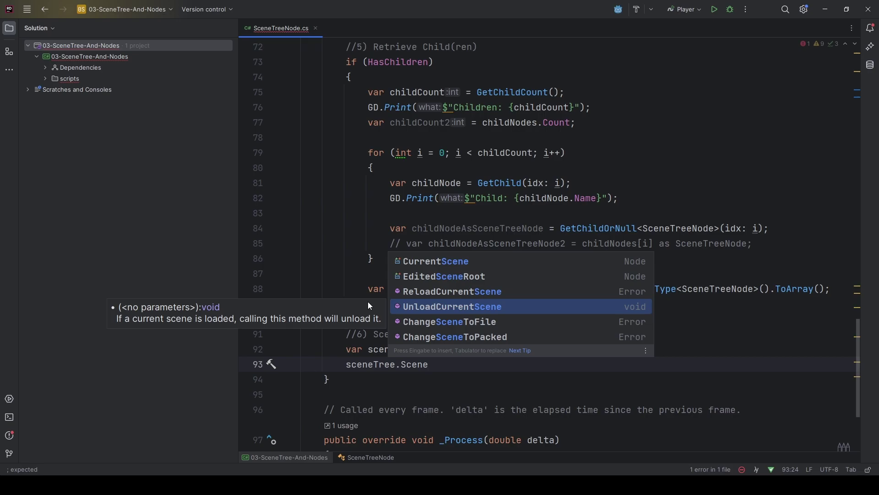
pyautogui.press('Down')
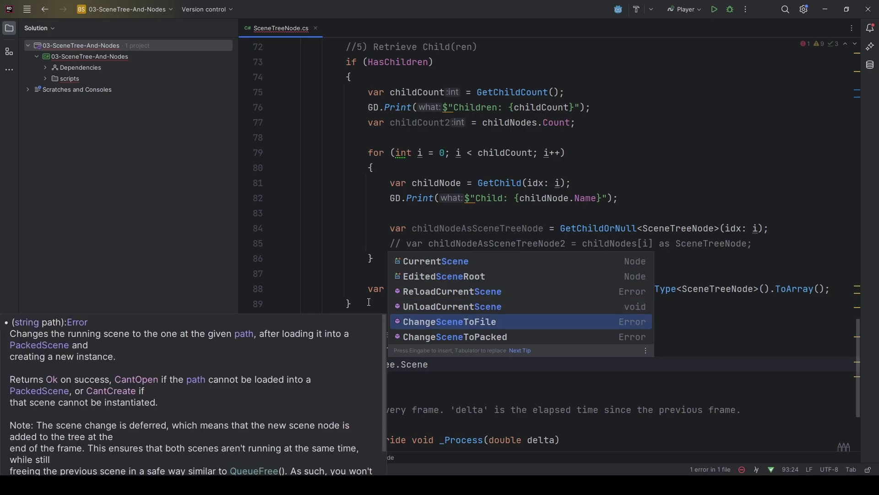
pyautogui.press('Down')
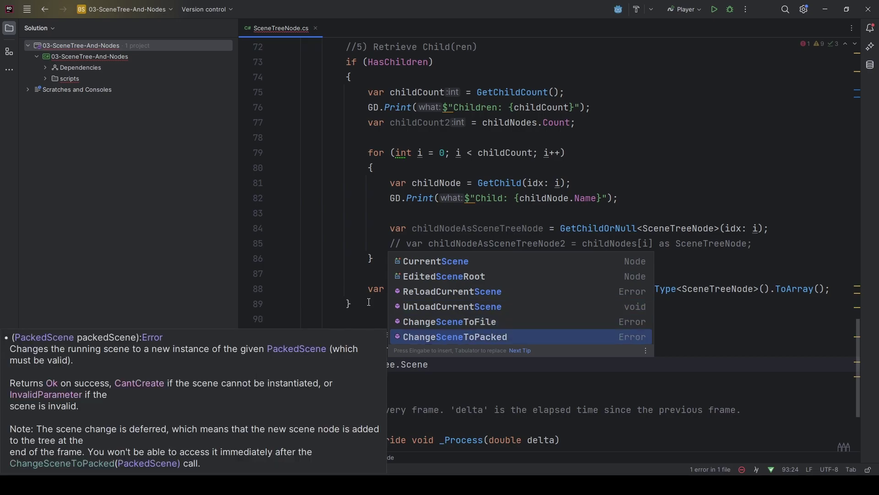
pyautogui.press('Up')
pyautogui.press('Up')
pyautogui.press('Up')
pyautogui.press('Up')
pyautogui.press('Down')
pyautogui.press('Down')
pyautogui.press('Down')
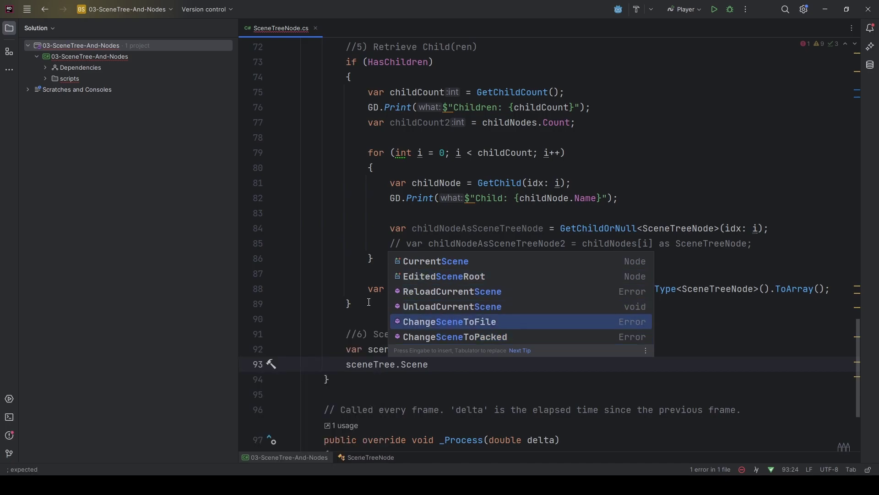
pyautogui.press('Down')
pyautogui.press('Down')
pyautogui.press('Up')
pyautogui.press('Up')
pyautogui.press('Up')
pyautogui.press('Up')
pyautogui.press('Up')
pyautogui.press('Up')
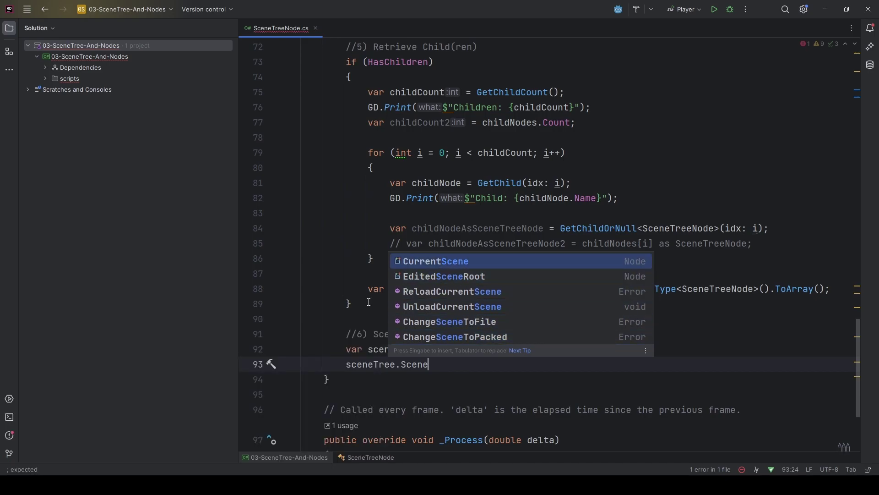
# Dismiss the suggestions and delete the unfinished sceneTree.Scene line.
pyautogui.press('Escape')
pyautogui.hotkey('shift', 'Home')
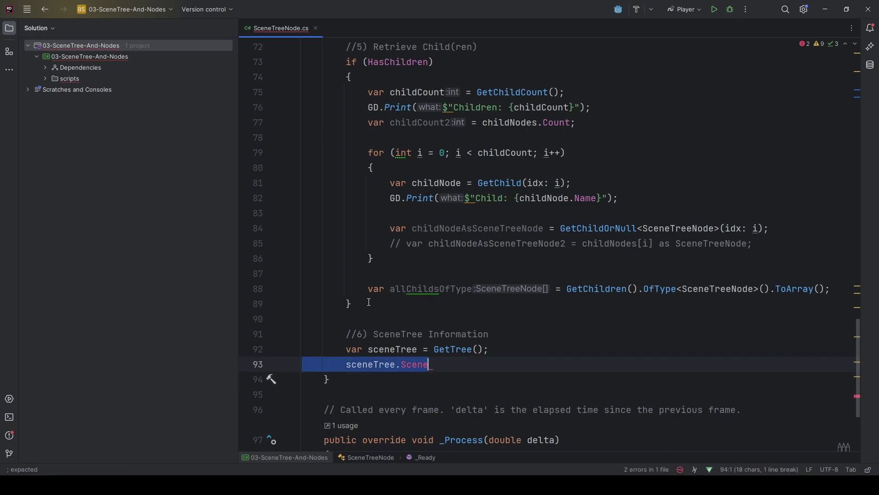
pyautogui.press('BackSpace')
pyautogui.press('BackSpace')
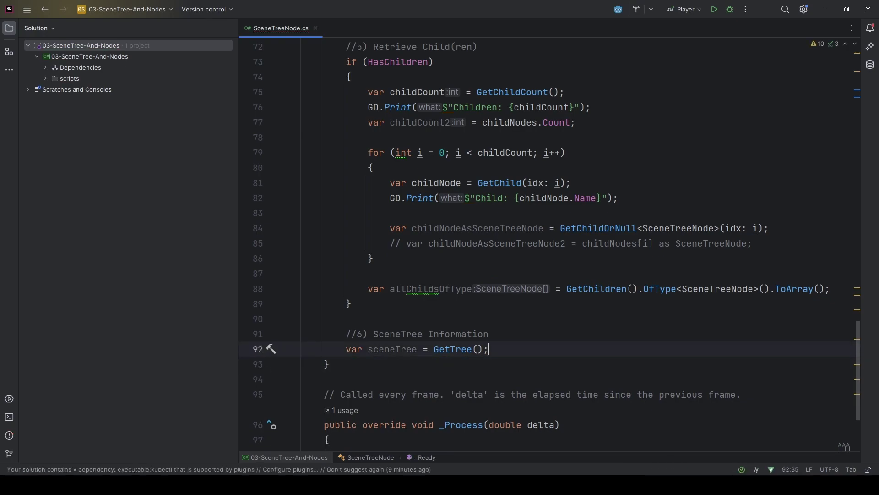